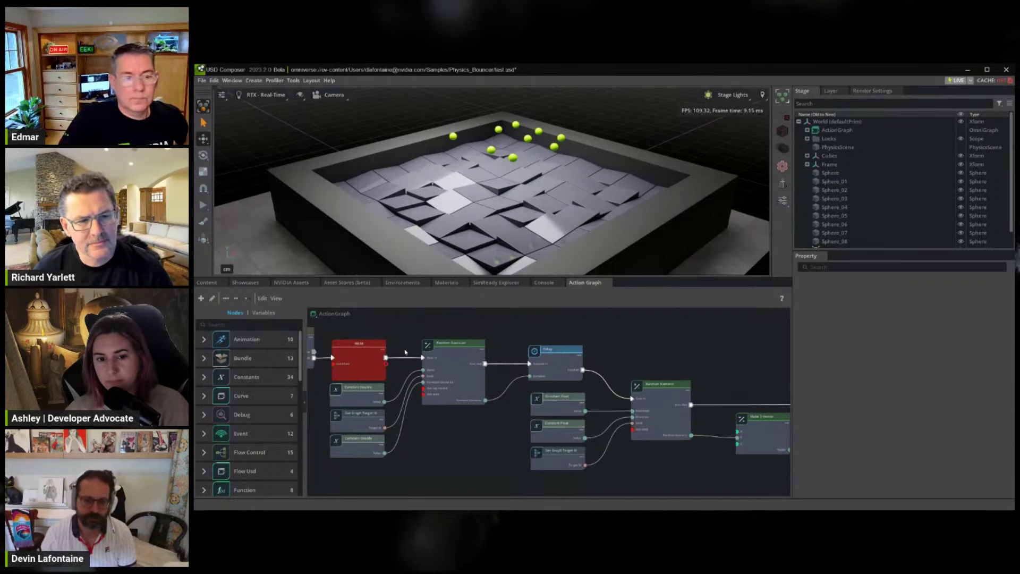
# Examine the On Tick node at the start of the ActionGraph and its properties, and clear the selection
pyautogui.moveTo(404, 351); pyautogui.dragTo(608, 373, button='middle')
pyautogui.click(404, 361)
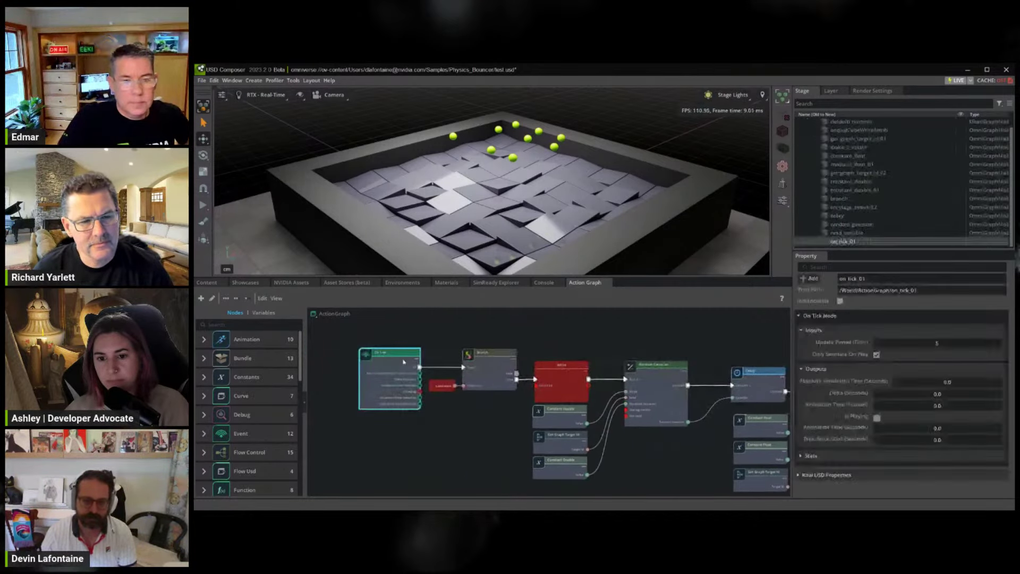
pyautogui.moveTo(605, 389); pyautogui.dragTo(445, 379, button='middle')
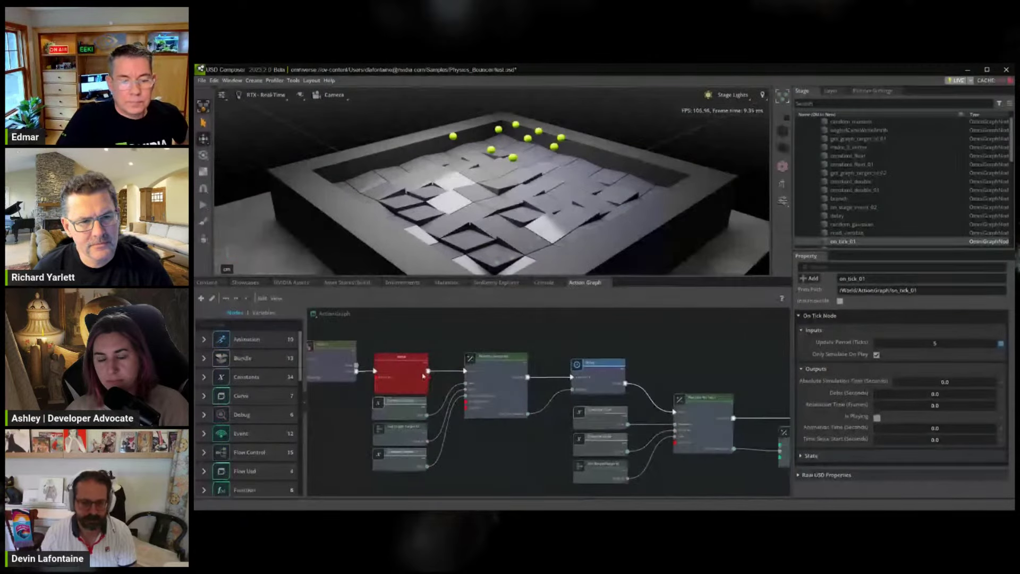
pyautogui.moveTo(624, 336); pyautogui.dragTo(603, 331, button='middle')
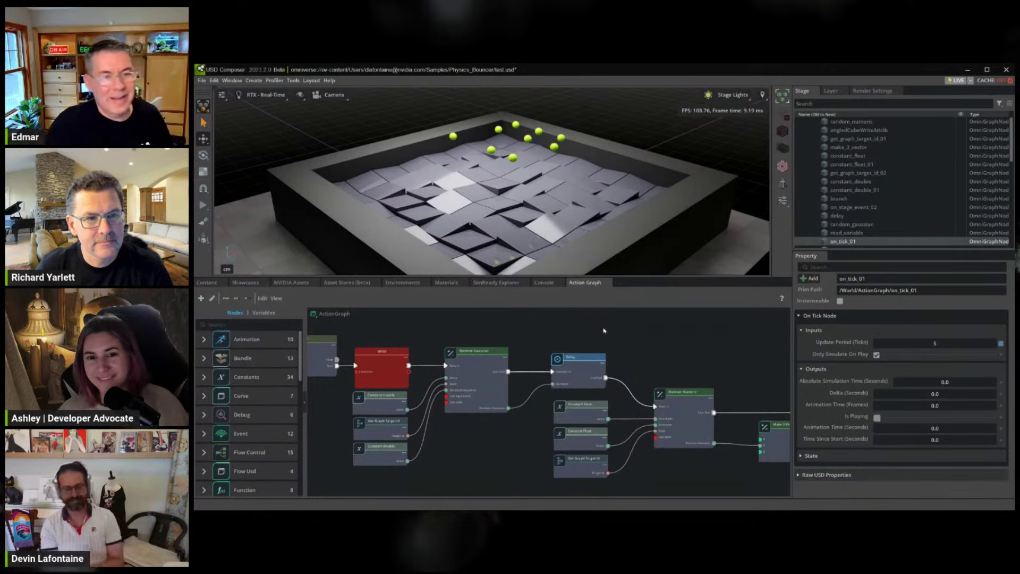
pyautogui.click(607, 327)
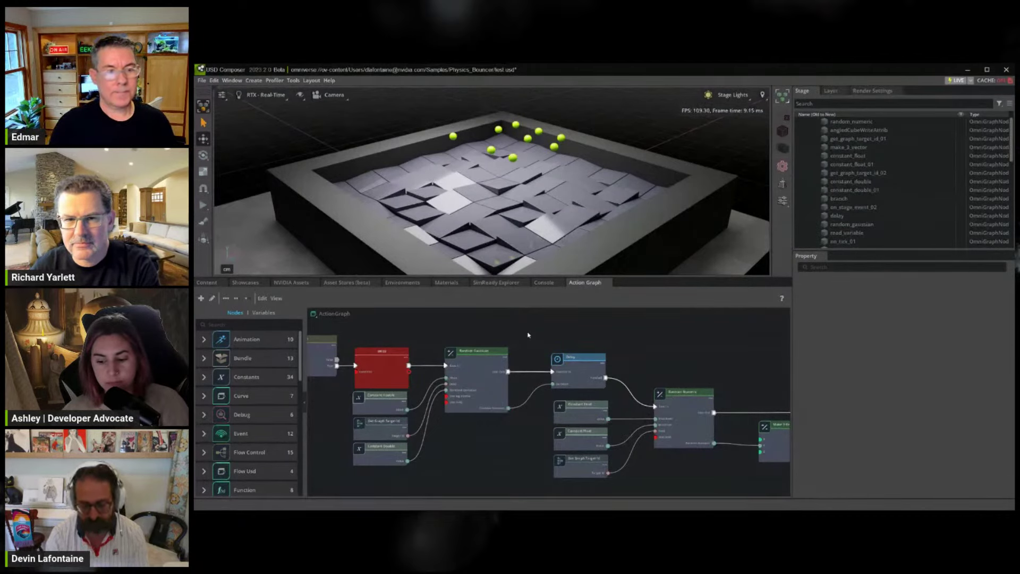
# Examine the Random Gaussian node that feeds the Delay duration, including its input properties, and deselect it
pyautogui.scroll(5, 508, 368)
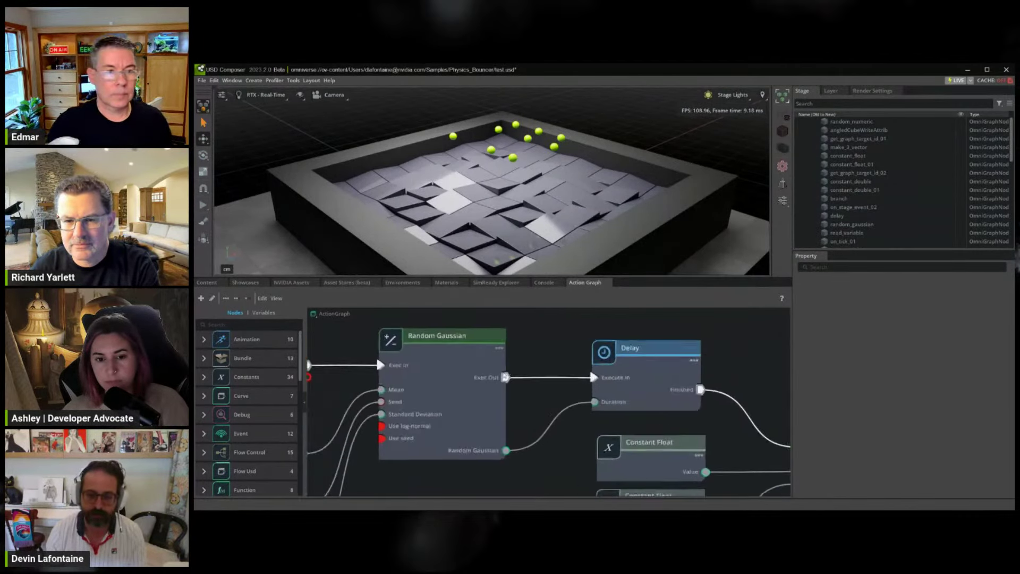
pyautogui.click(405, 392)
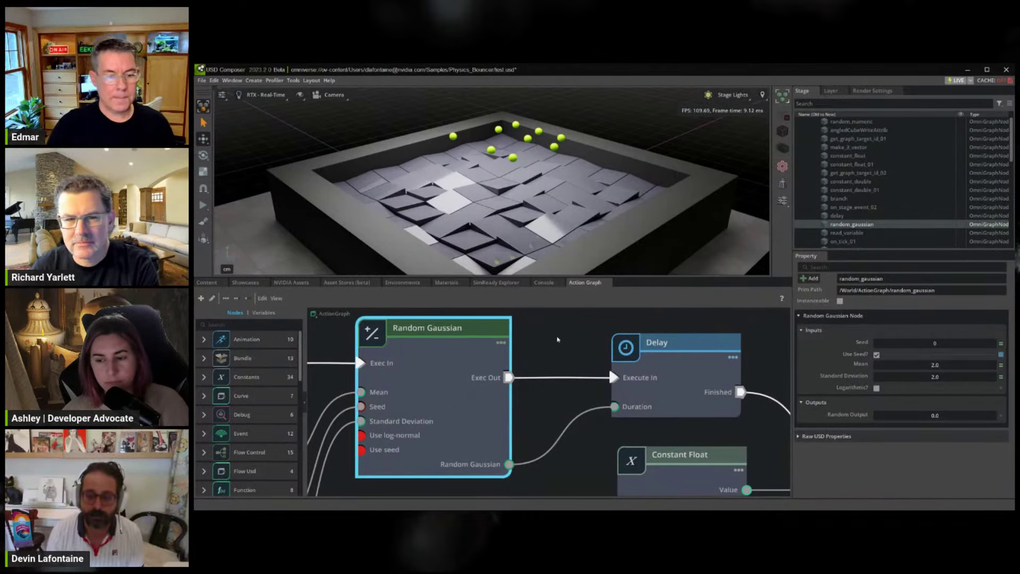
pyautogui.click(557, 360)
# Run the physics simulation with the whole node chain in view, and stop it
pyautogui.scroll(-3, 557, 360)
pyautogui.scroll(-5, 546, 375)
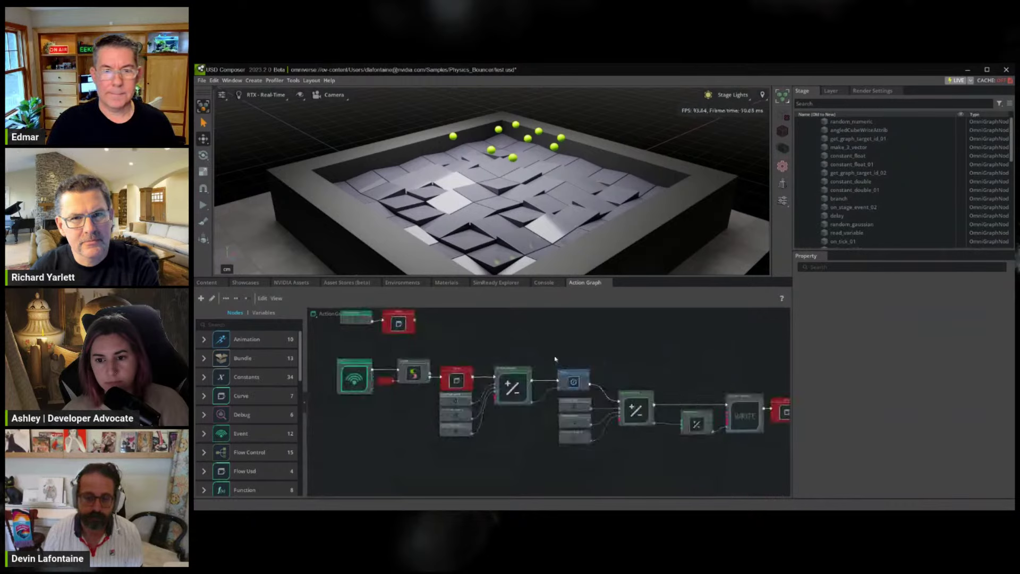
pyautogui.press('space')
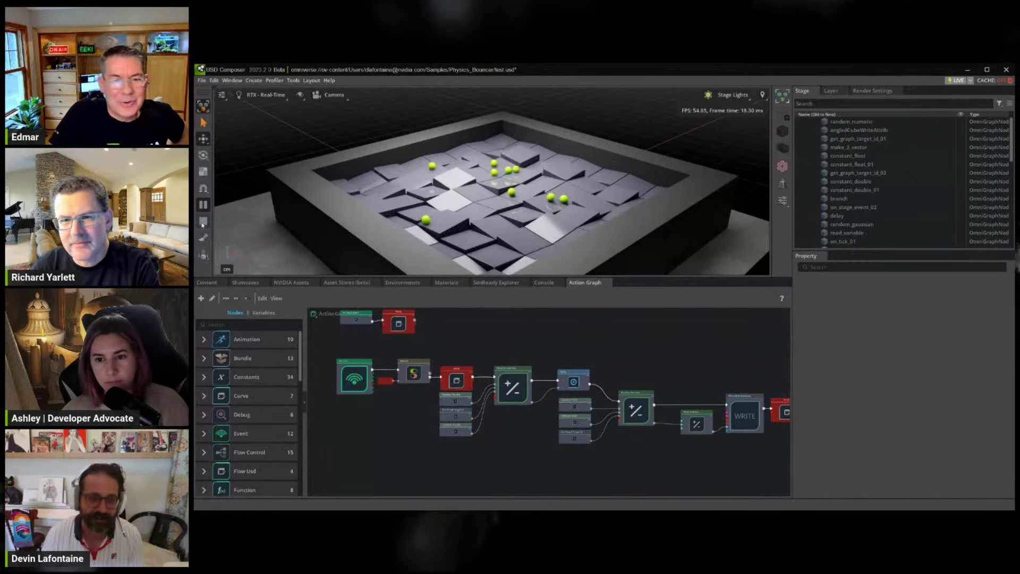
pyautogui.click(203, 221)
# Duplicate Sphere_01 through Sphere_08 three times, shifting the copied spheres to a new spot above the cubes
pyautogui.scroll(-10, 871, 201)
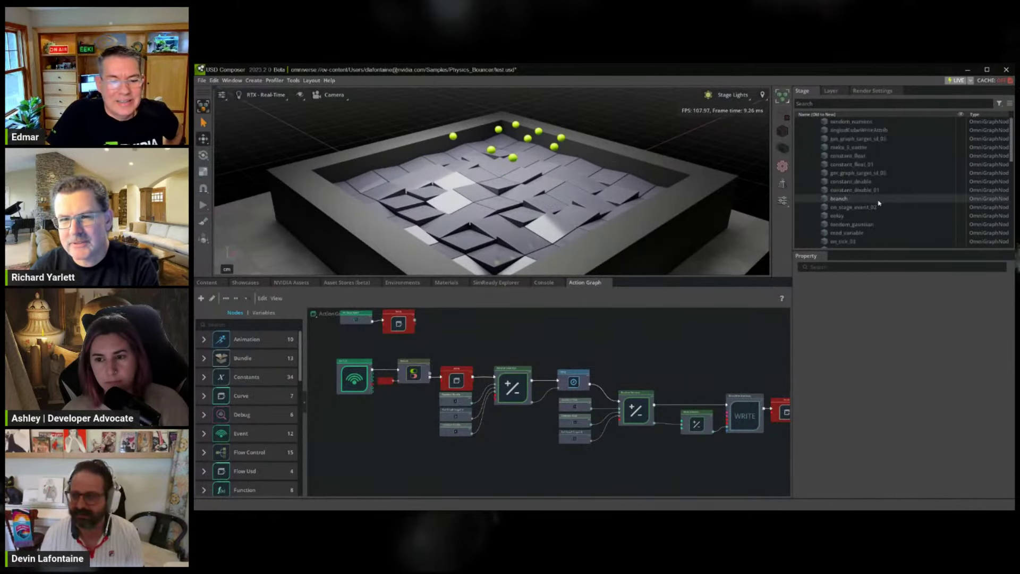
pyautogui.click(834, 207)
pyautogui.scroll(-2, 880, 206)
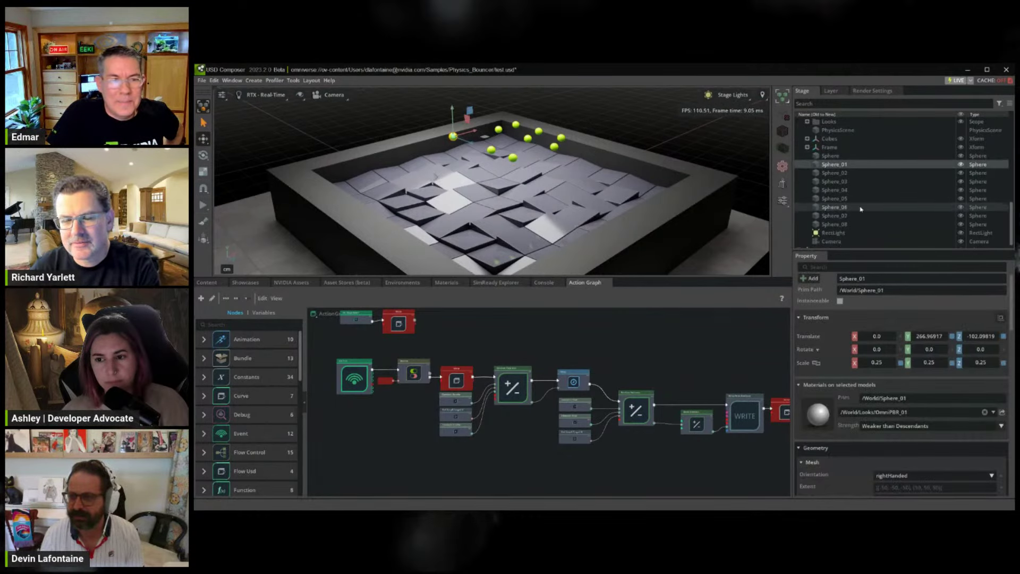
pyautogui.keyDown('shift'); pyautogui.click(834, 225); pyautogui.keyUp('shift')
pyautogui.hotkey('ctrl', 'd')
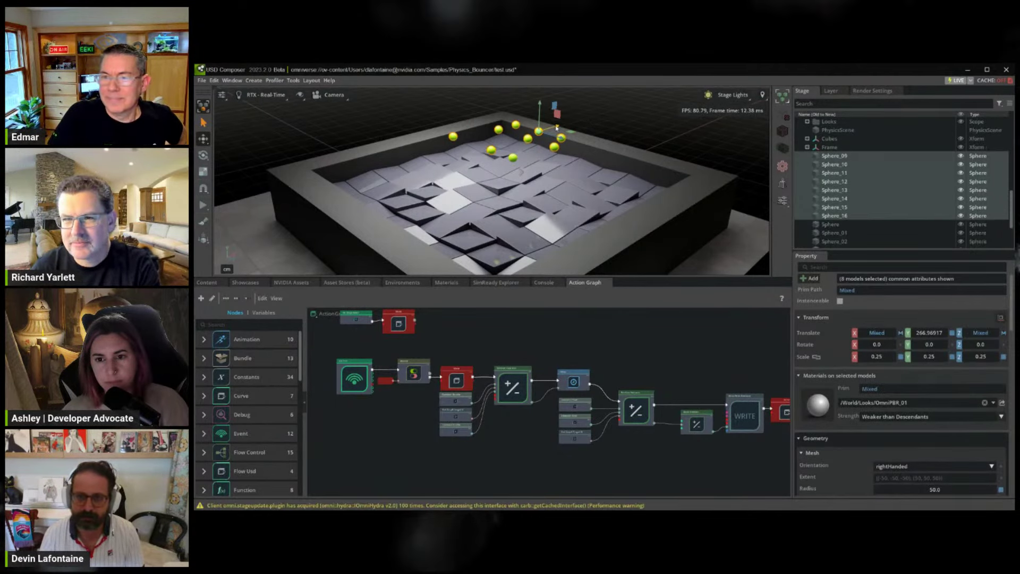
pyautogui.moveTo(549, 130); pyautogui.dragTo(525, 137)
pyautogui.hotkey('ctrl', 'd')
pyautogui.hotkey('ctrl', 'd')
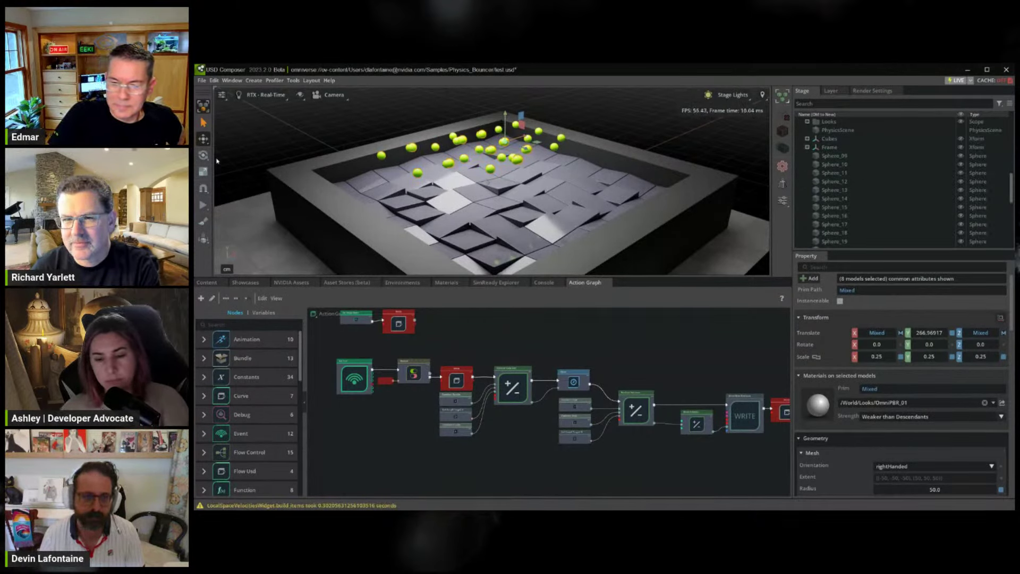
# Start the simulation with the added spheres and clear the sphere selection
pyautogui.click(203, 204)
pyautogui.click(663, 324)
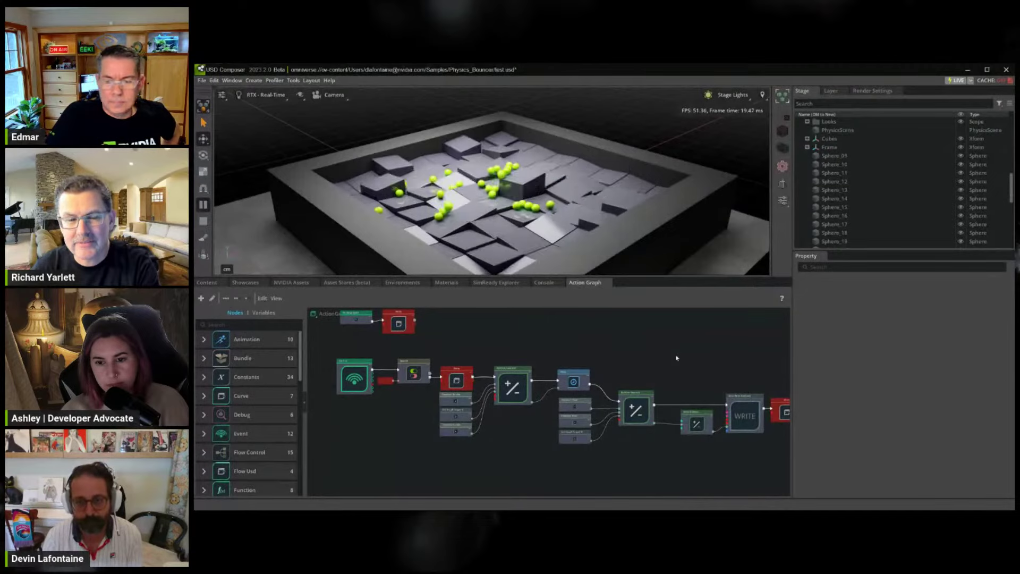
# Highlight the main node chain from On Tick to the last write variable node for review, and deselect it
pyautogui.scroll(-2, 538, 321)
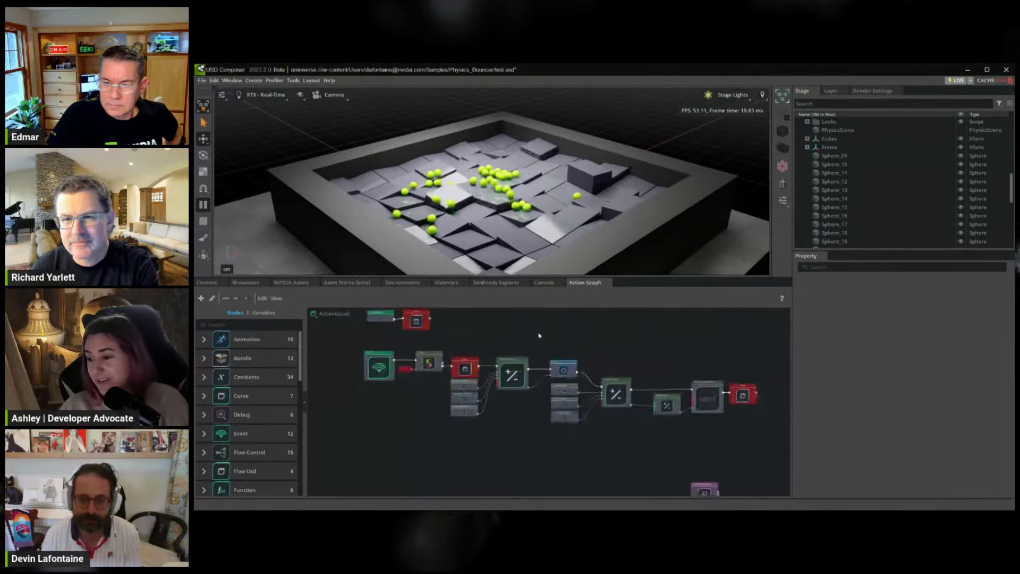
pyautogui.moveTo(483, 363); pyautogui.dragTo(447, 377, button='middle')
pyautogui.moveTo(322, 350); pyautogui.dragTo(709, 462)
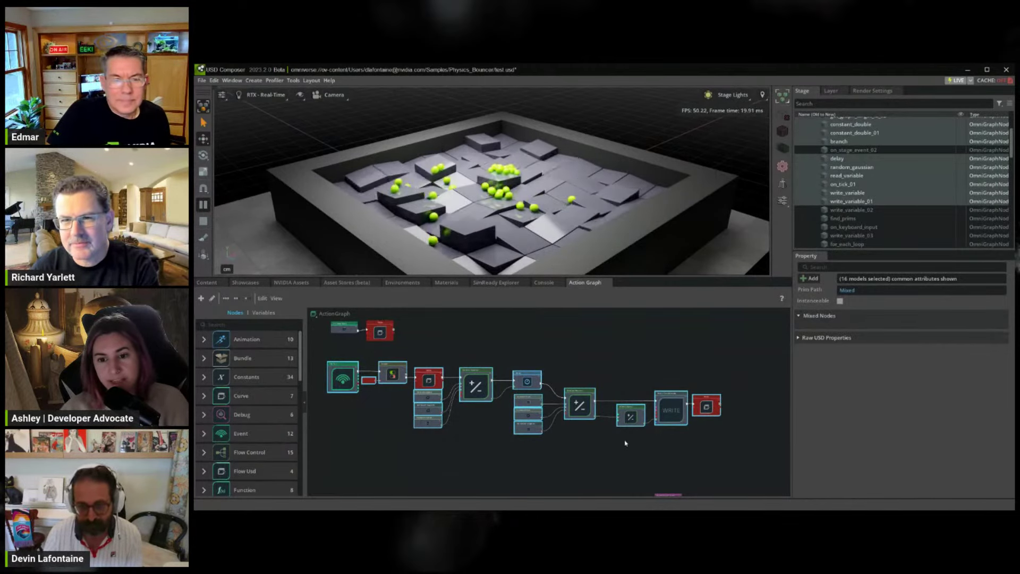
pyautogui.scroll(1, 625, 443)
pyautogui.moveTo(600, 449); pyautogui.dragTo(617, 458, button='middle')
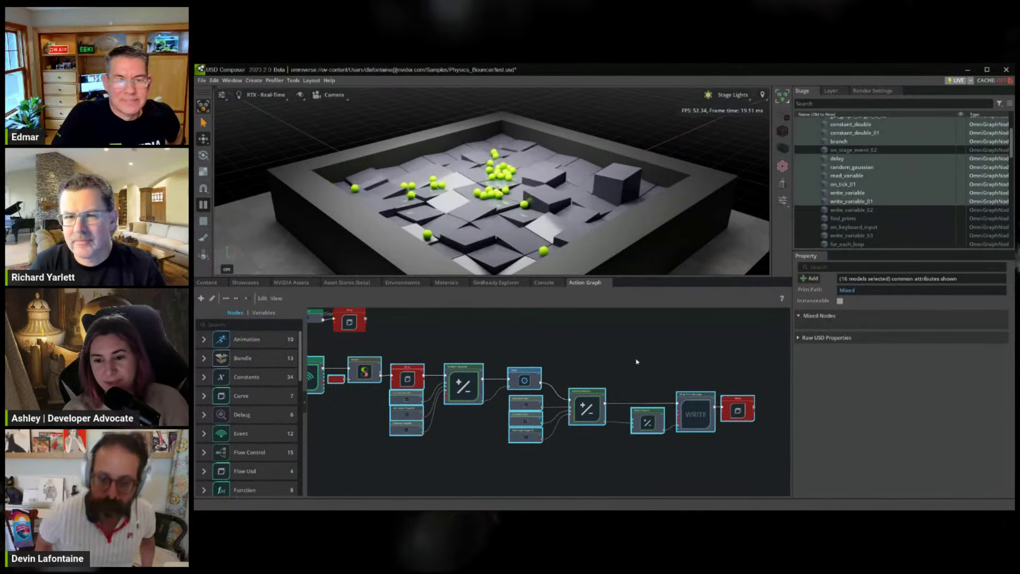
pyautogui.click(595, 351)
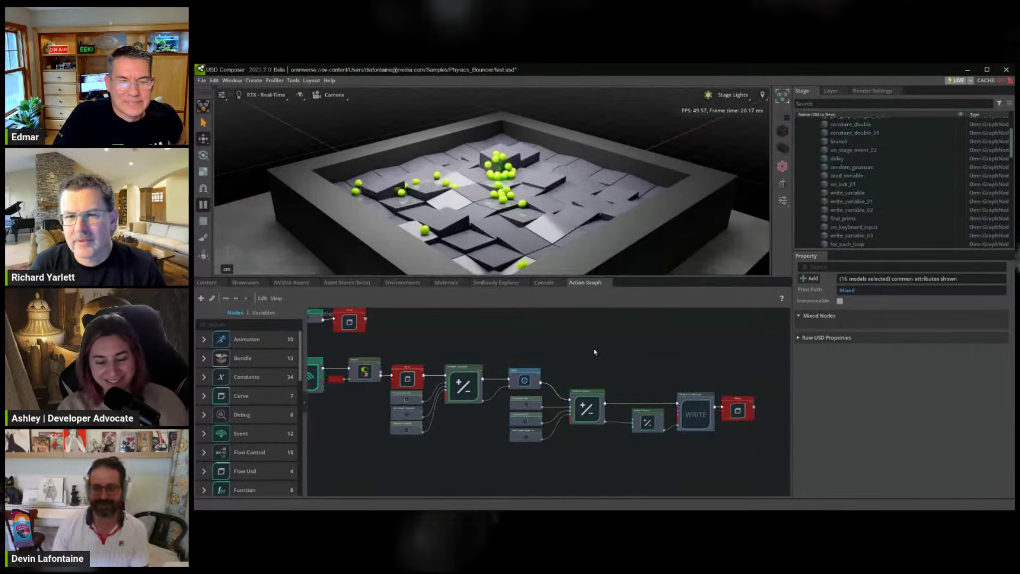
# Stop the simulation and run it again from the start
pyautogui.scroll(1, 604, 346)
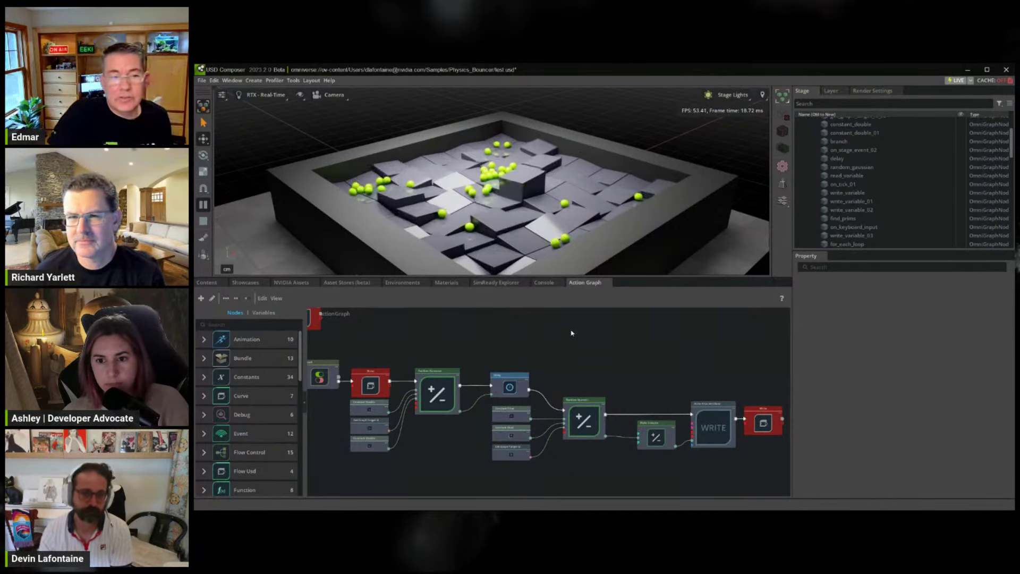
pyautogui.click(204, 221)
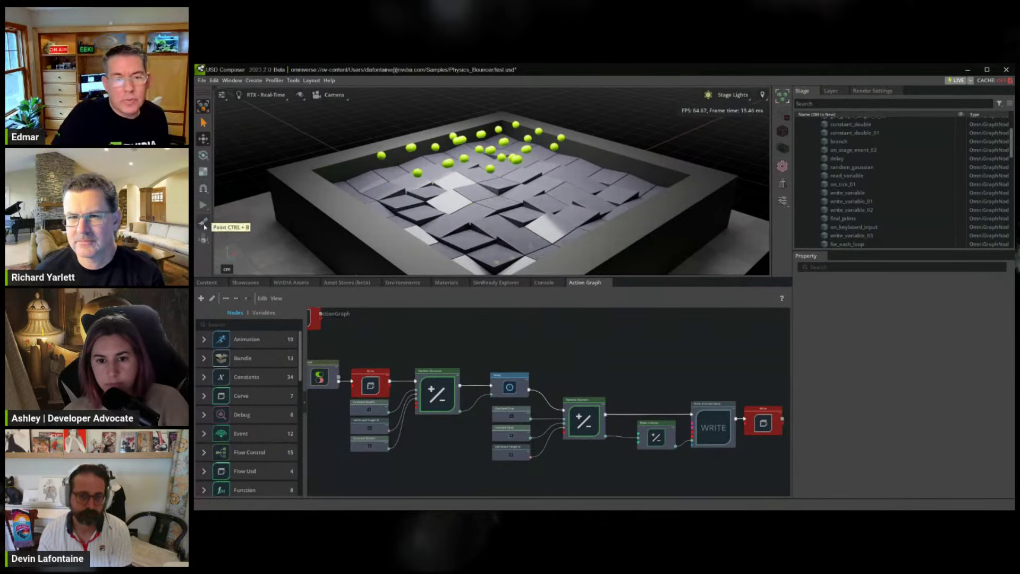
pyautogui.click(204, 207)
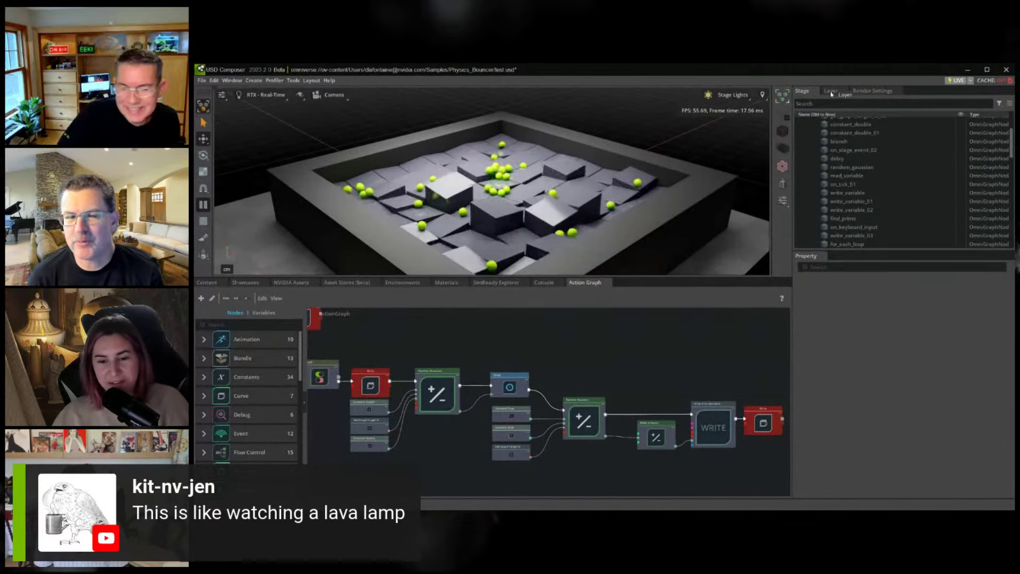
# Locate the PhysicsScene prim in the stage hierarchy and show its properties
pyautogui.moveTo(1011, 144); pyautogui.dragTo(1010, 209)
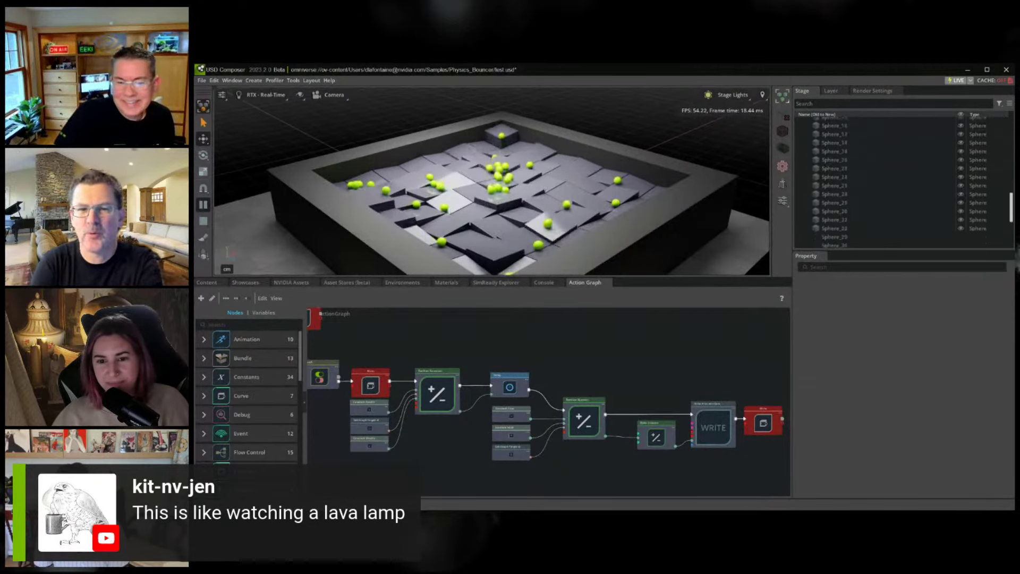
pyautogui.scroll(-5, 843, 224)
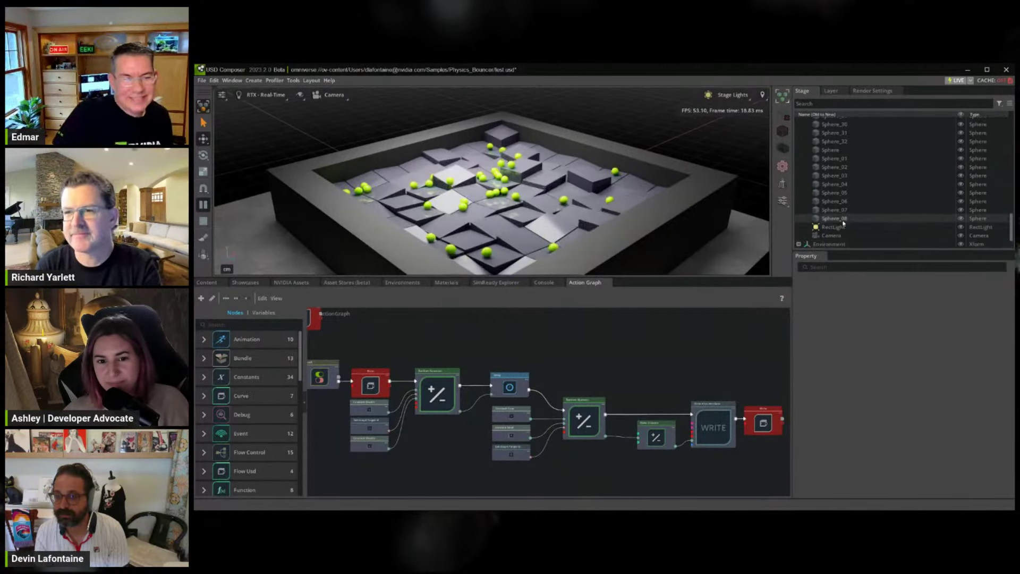
pyautogui.scroll(-1, 843, 224)
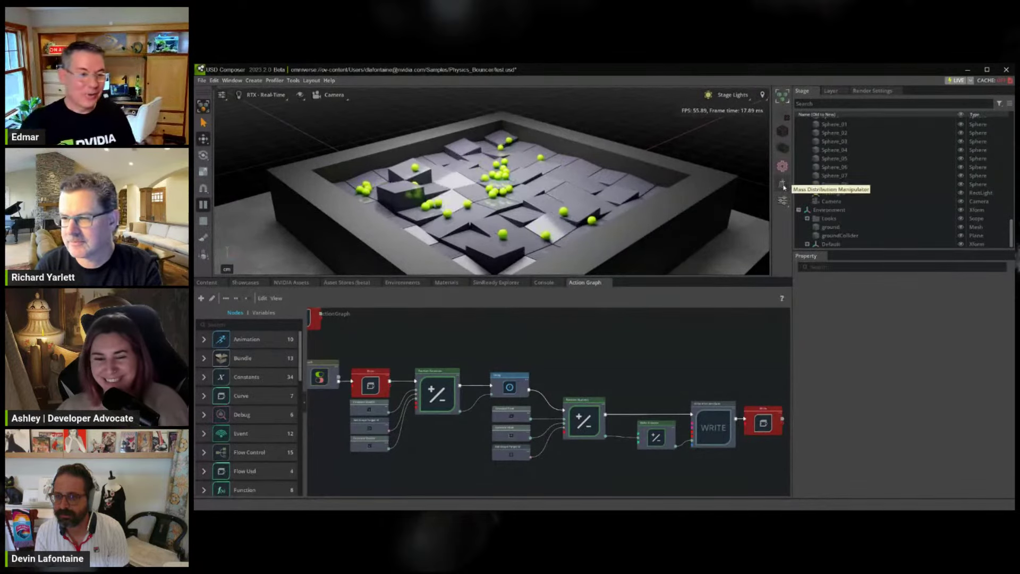
pyautogui.scroll(-1, 854, 229)
pyautogui.click(808, 236)
pyautogui.scroll(5, 872, 211)
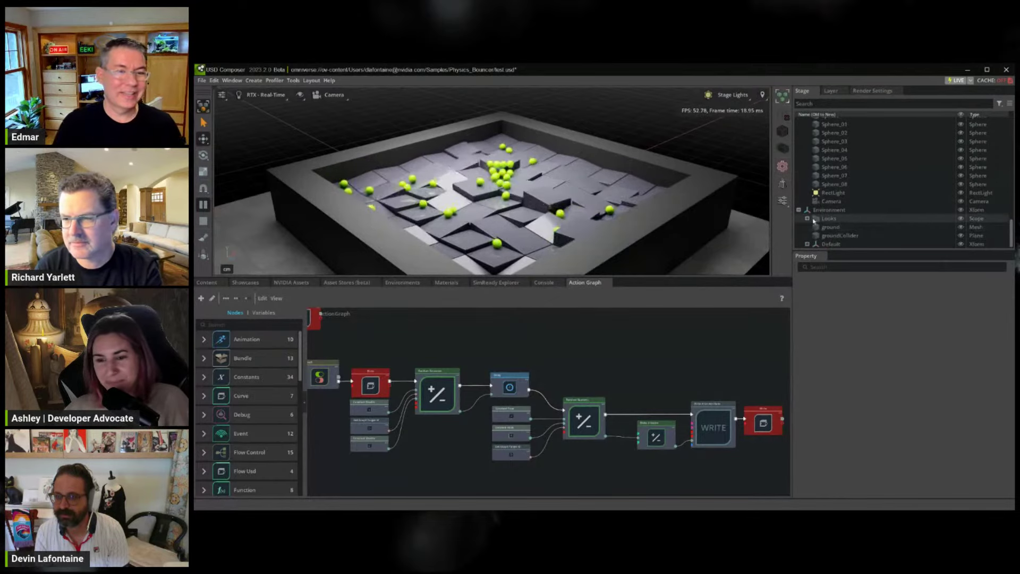
pyautogui.scroll(5, 871, 211)
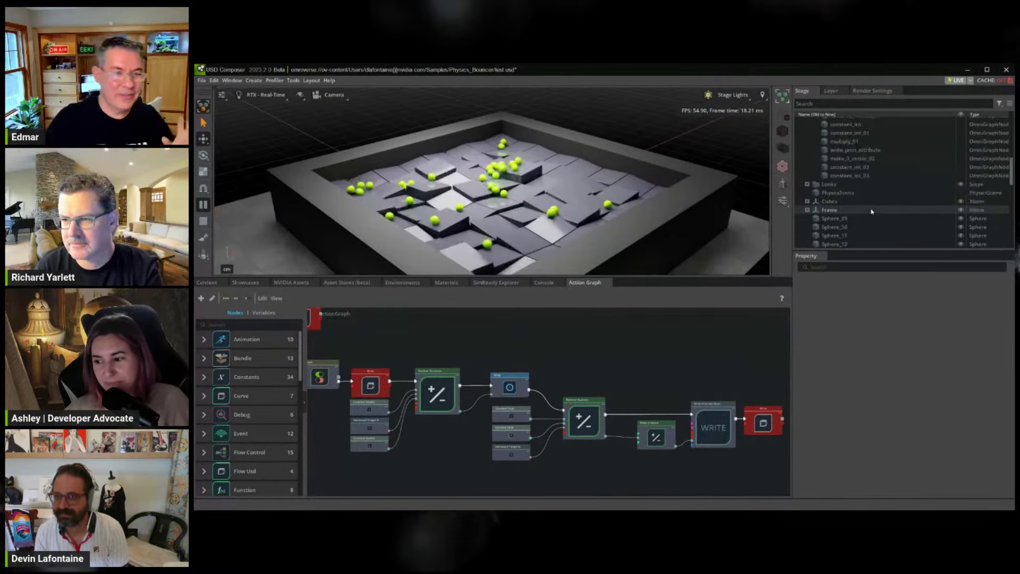
pyautogui.click(844, 192)
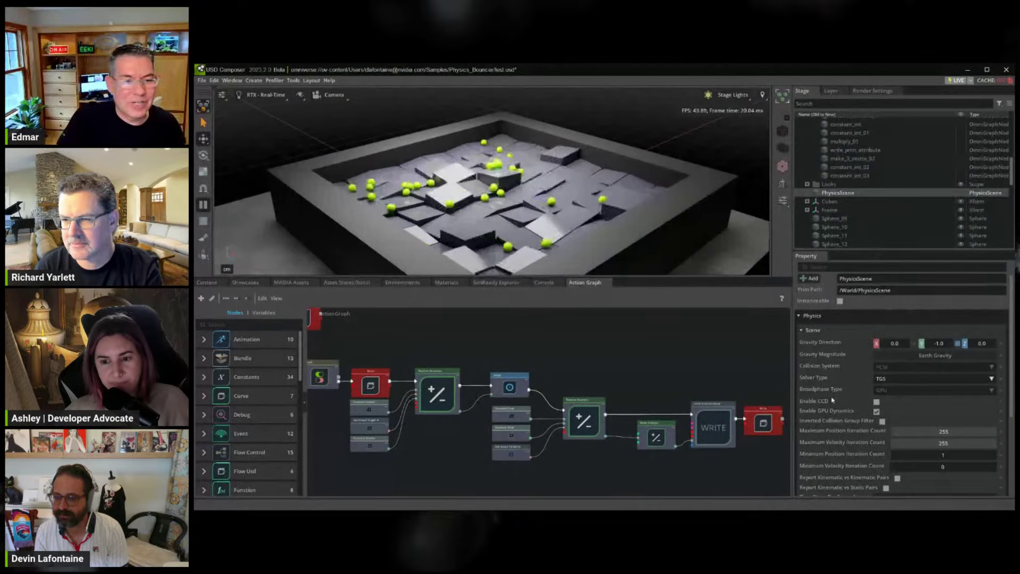
# Examine the PhysicsScene solver settings, including the Advanced and Gpu groups
pyautogui.scroll(-5, 909, 359)
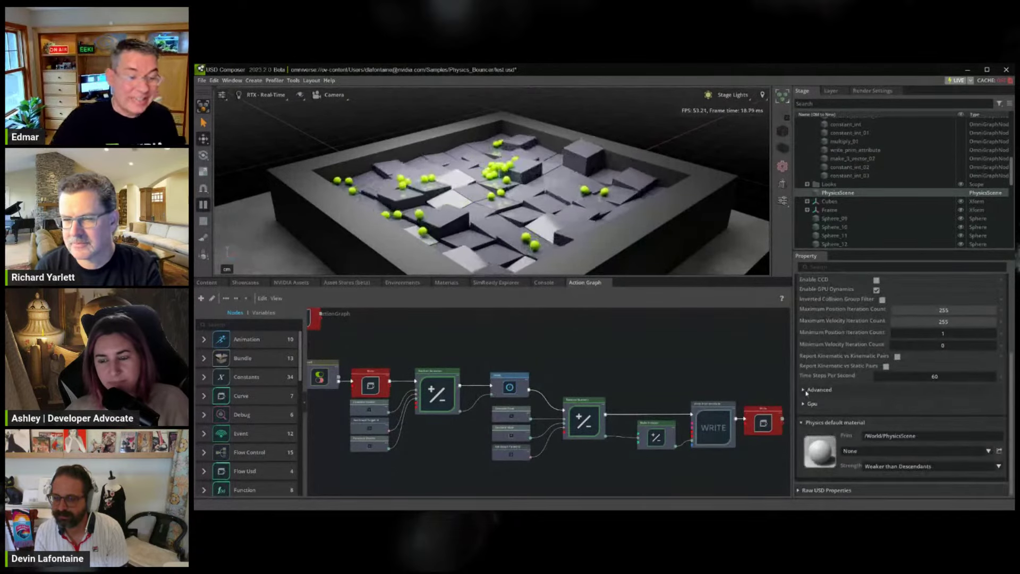
pyautogui.click(806, 391)
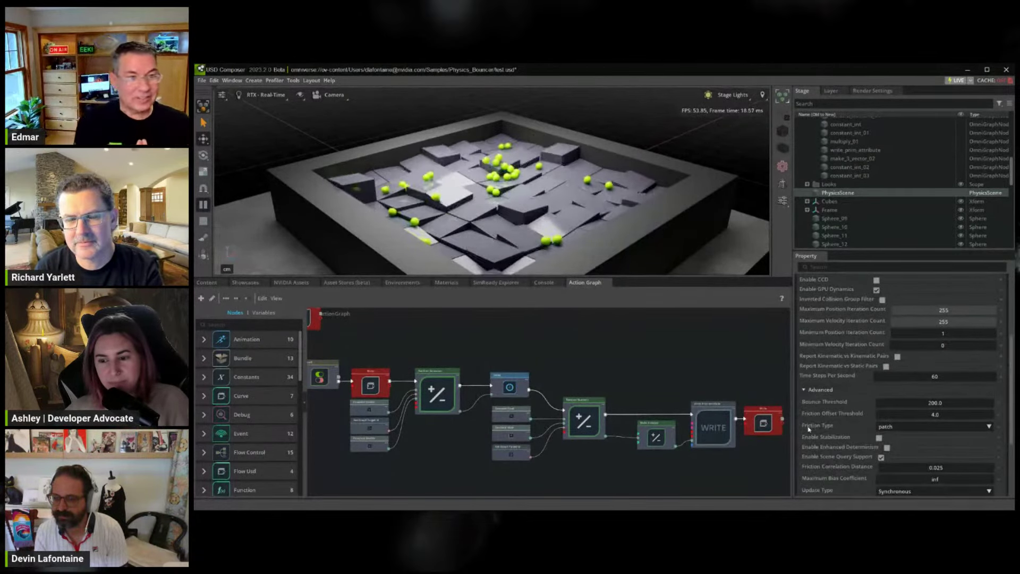
pyautogui.click(804, 391)
pyautogui.click(803, 404)
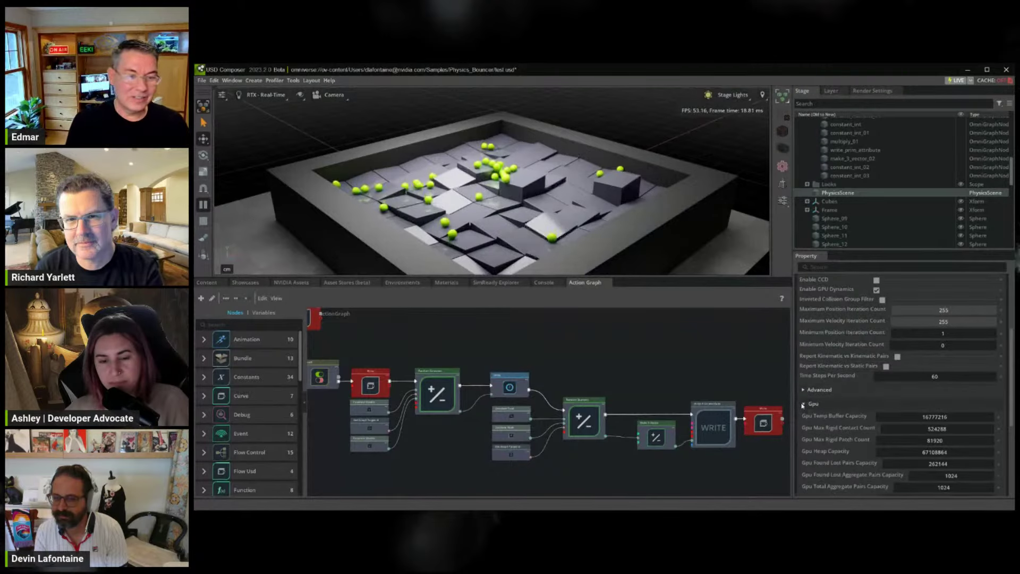
pyautogui.scroll(-4, 803, 407)
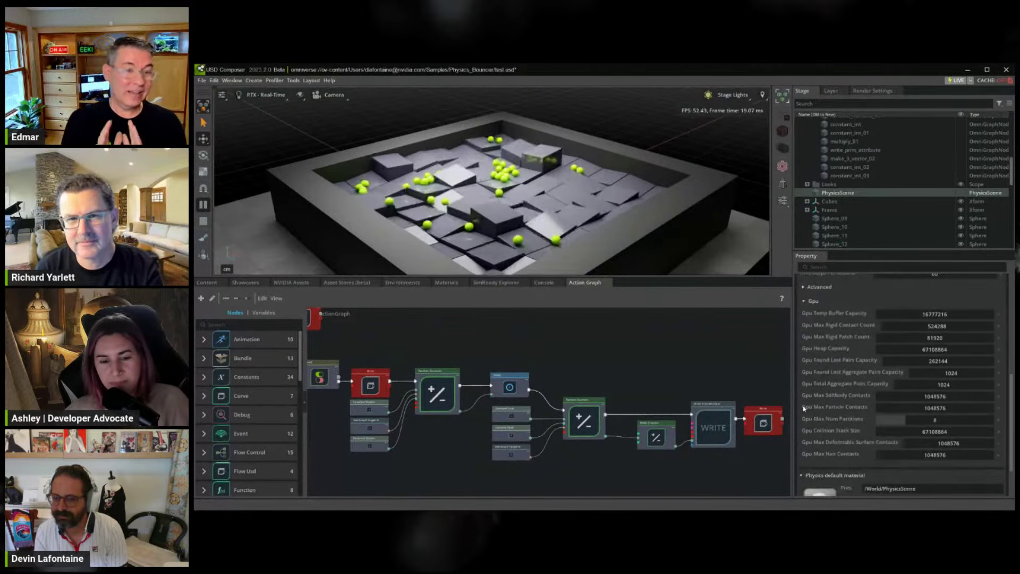
pyautogui.scroll(3, 803, 399)
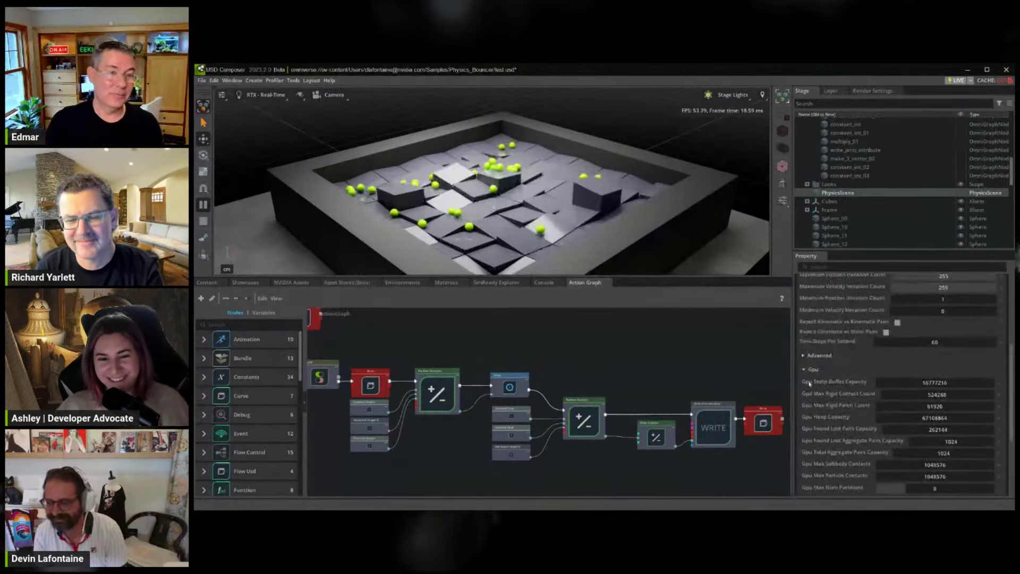
pyautogui.scroll(6, 803, 373)
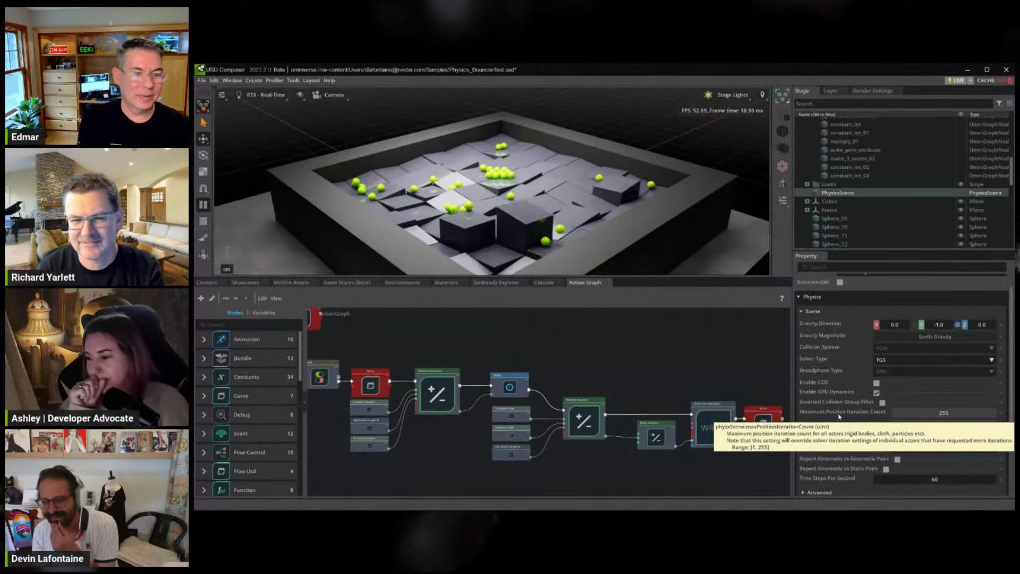
# Collapse the Scene settings, deselecting PhysicsScene, and stop the simulation
pyautogui.click(801, 312)
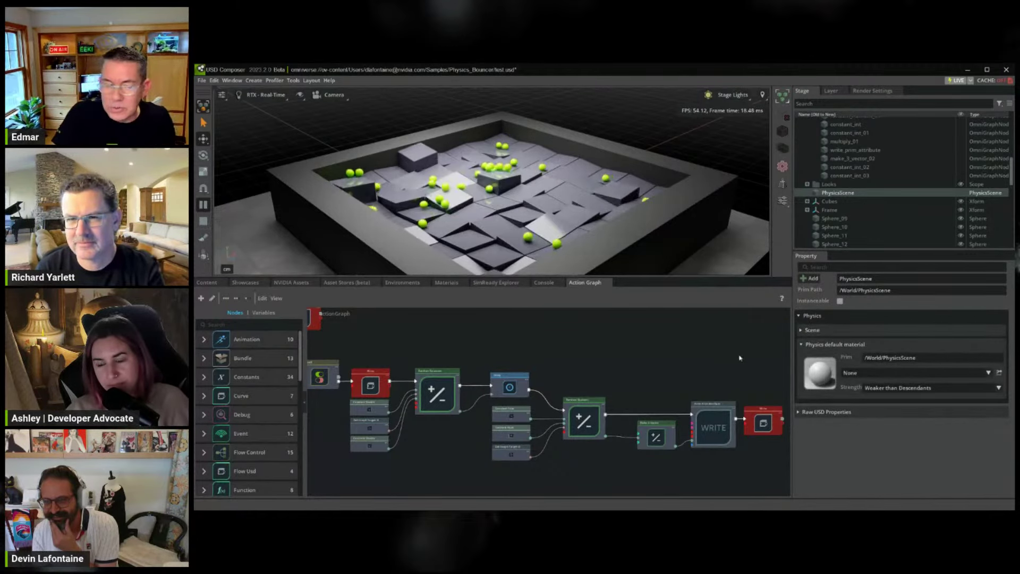
pyautogui.click(640, 356)
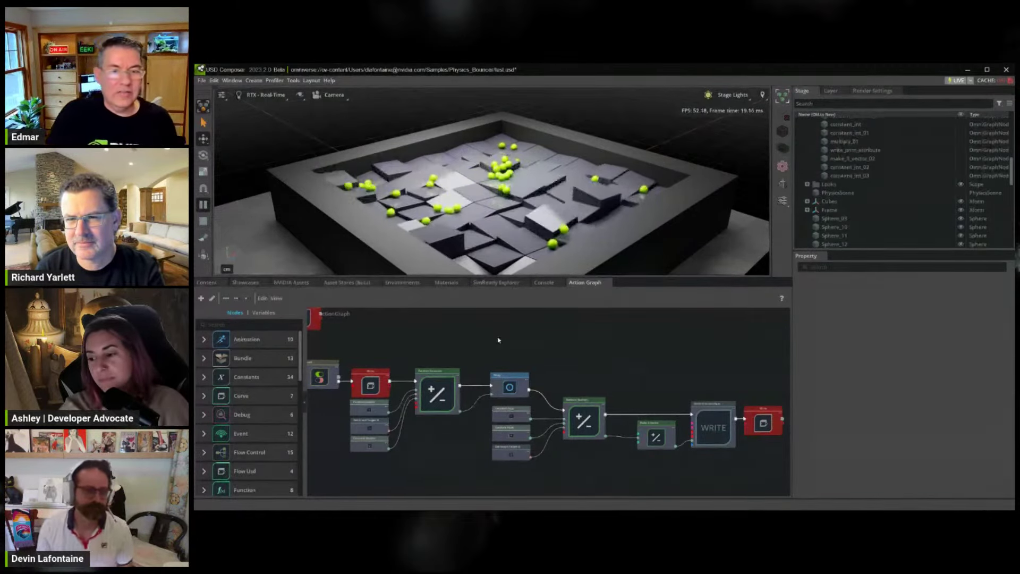
pyautogui.click(203, 221)
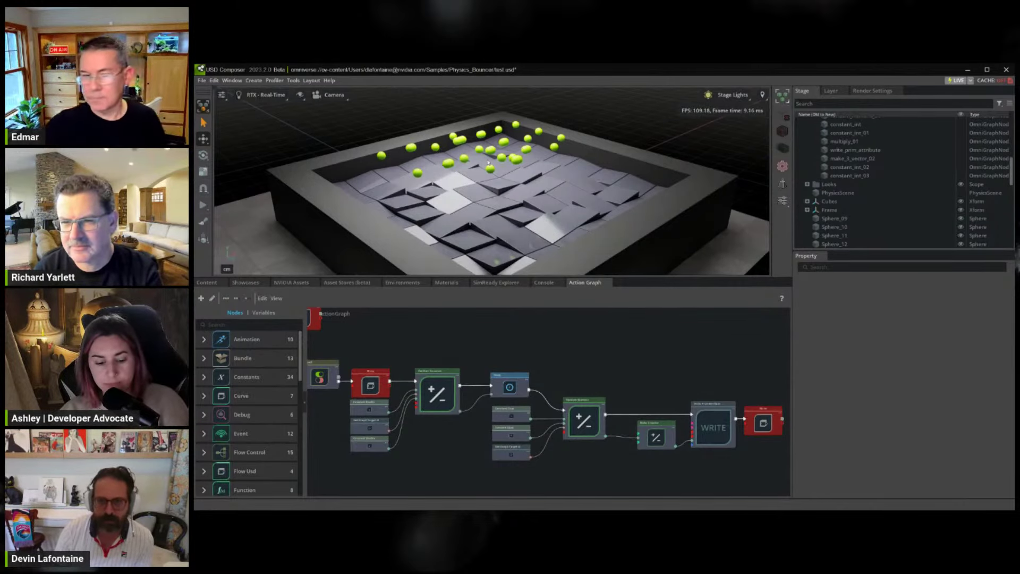
# Open angledCube_02.usd from the Physics_Bouncer Assets folder without saving the current stage, and frame the cube up close
pyautogui.click(206, 282)
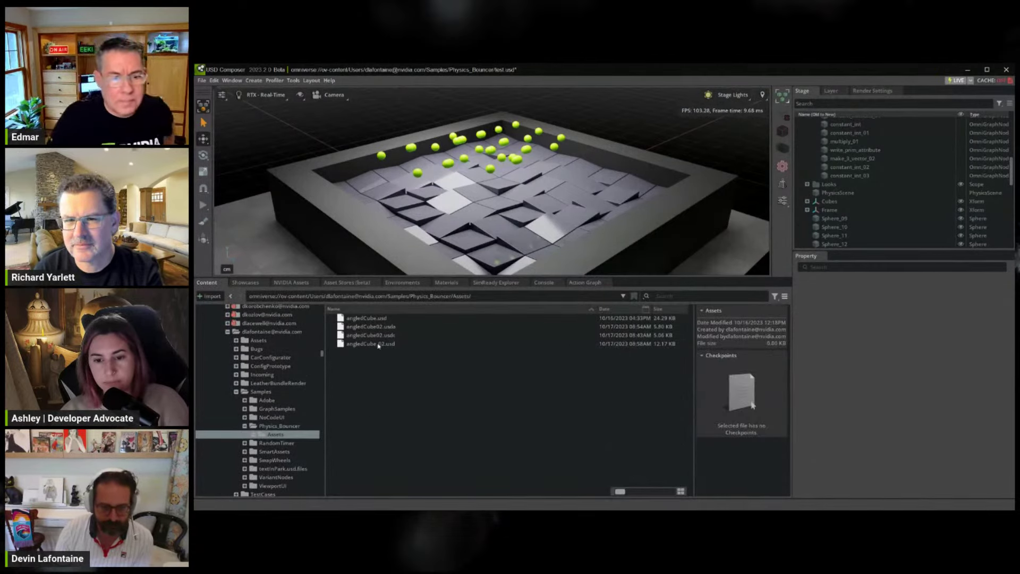
pyautogui.doubleClick(378, 344)
pyautogui.click(604, 304)
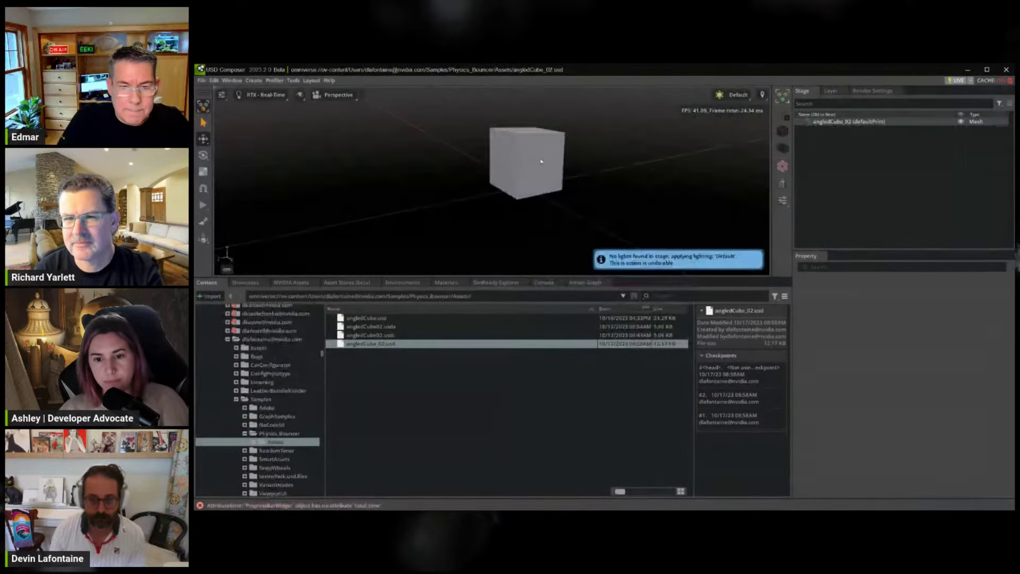
pyautogui.click(541, 161)
pyautogui.press('f')
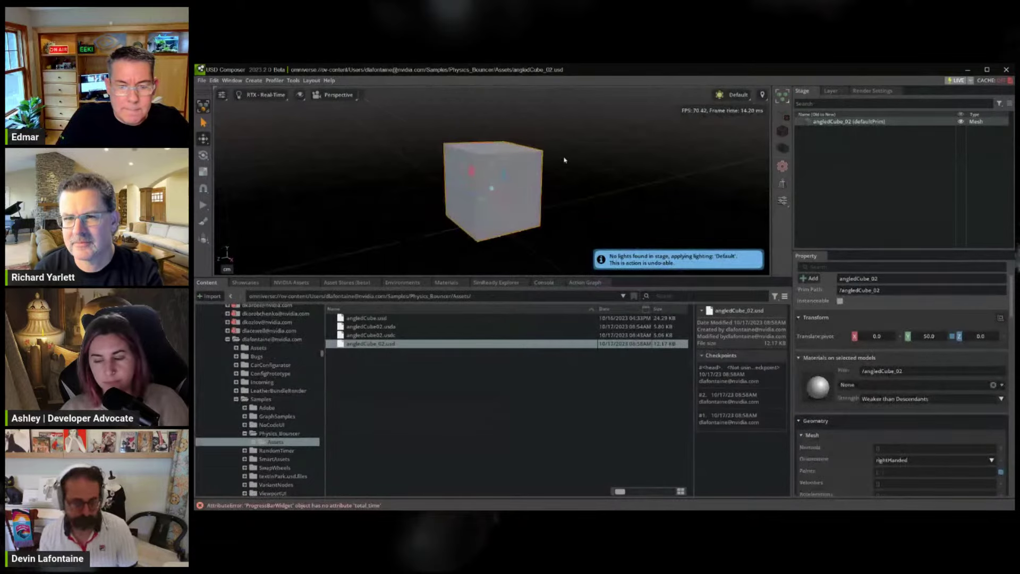
pyautogui.keyDown('alt'); pyautogui.moveTo(565, 160); pyautogui.dragTo(470, 178); pyautogui.keyUp('alt')
pyautogui.scroll(5, 471, 175)
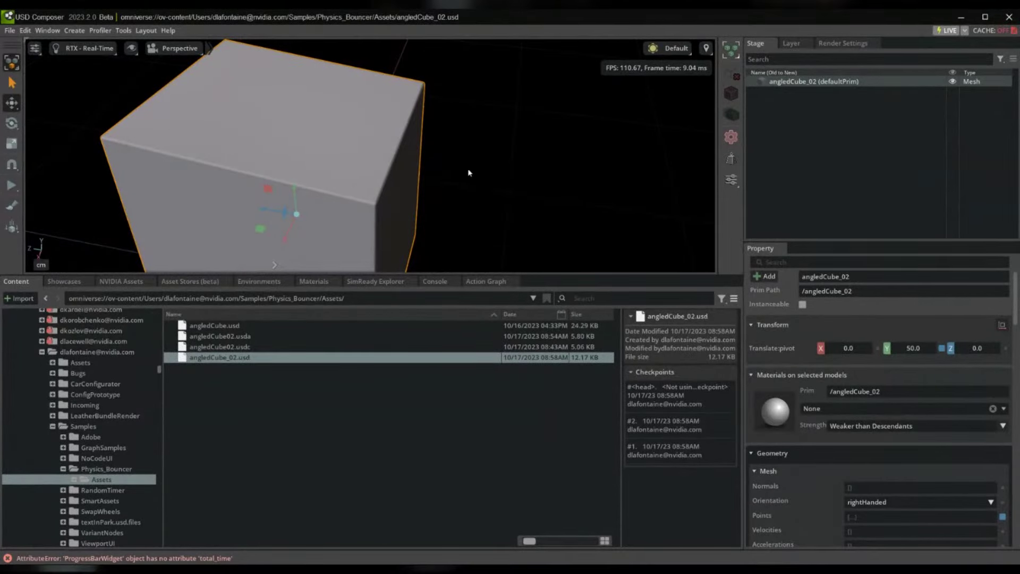
# Look up the simulation window options, including where the Physics Authoring Toolbar is enabled
pyautogui.click(47, 30)
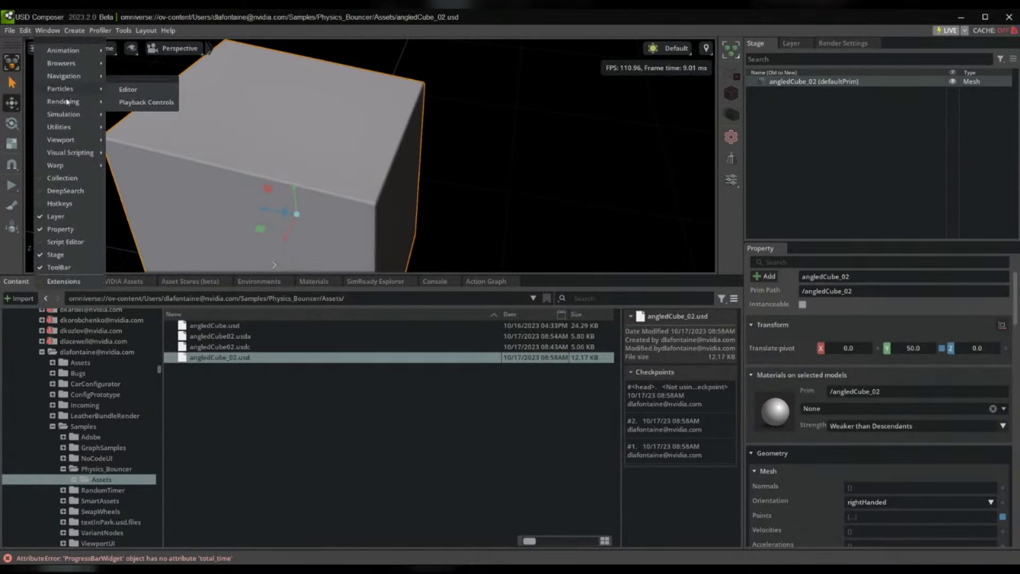
pyautogui.moveTo(67, 118)
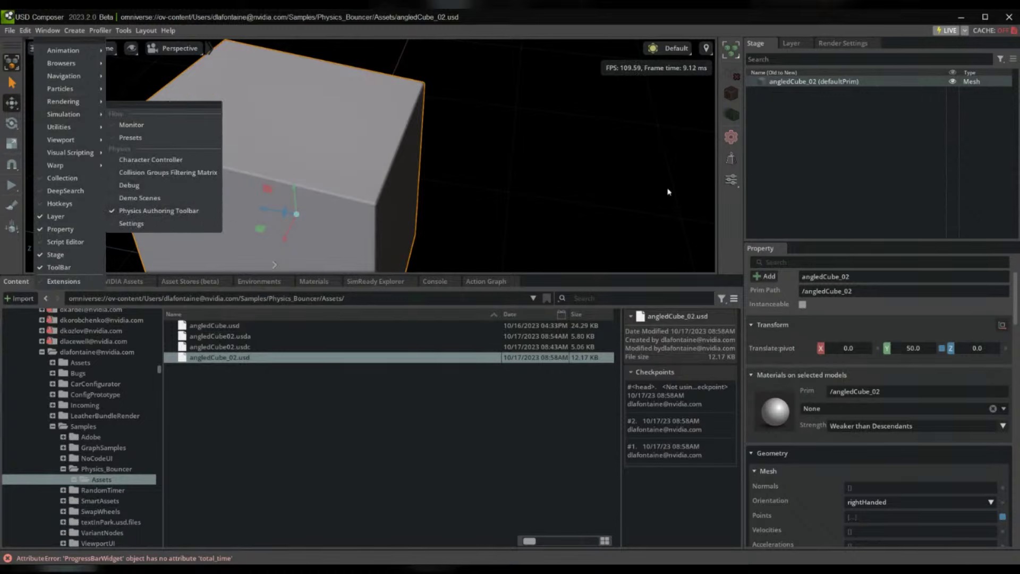
pyautogui.click(485, 440)
pyautogui.click(485, 440)
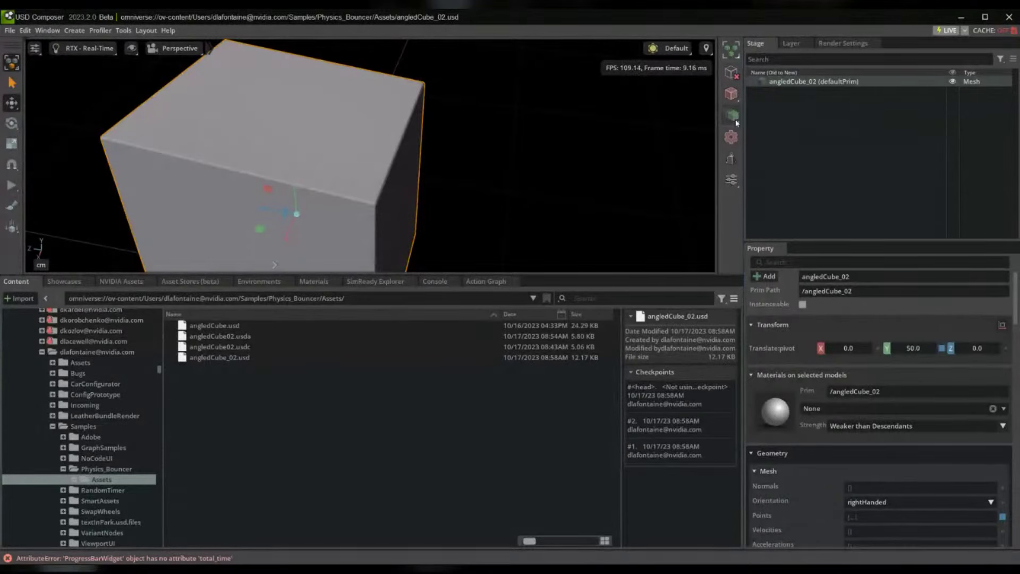
# Examine the cube's Rigid Body and Collider properties, including the available collision Approximation options
pyautogui.scroll(-8, 790, 486)
pyautogui.scroll(-10, 789, 486)
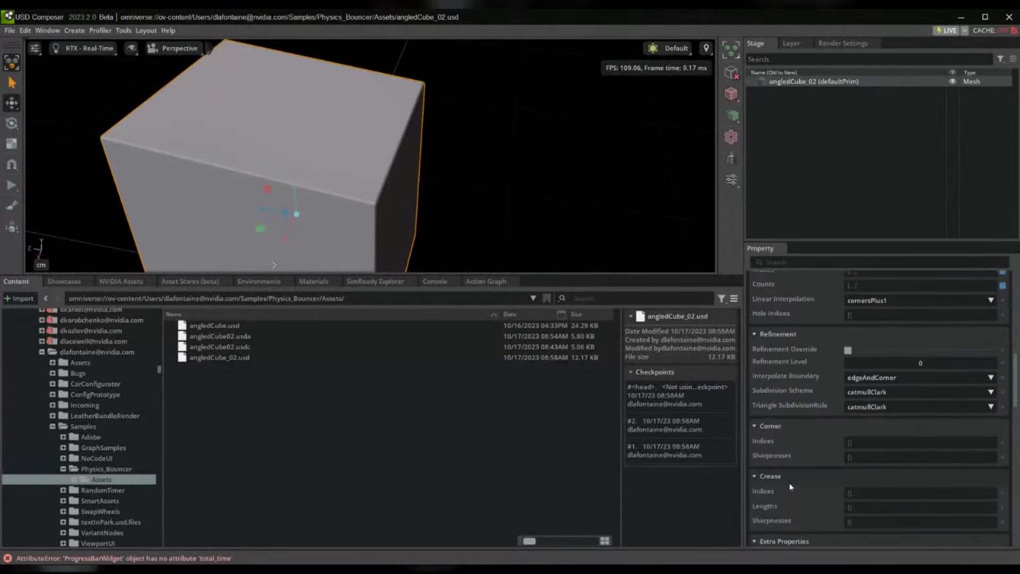
pyautogui.scroll(-10, 790, 487)
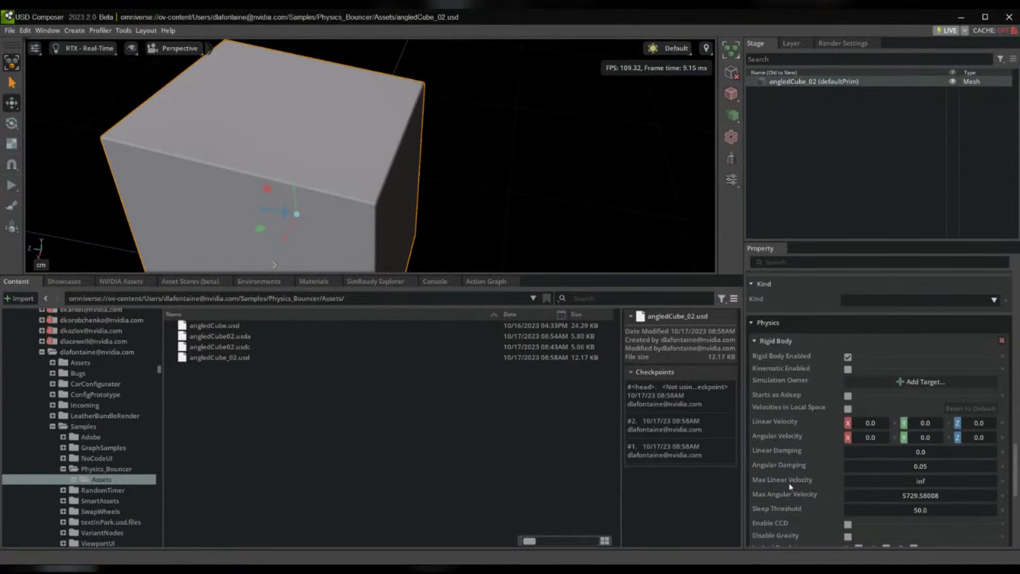
pyautogui.scroll(1, 770, 499)
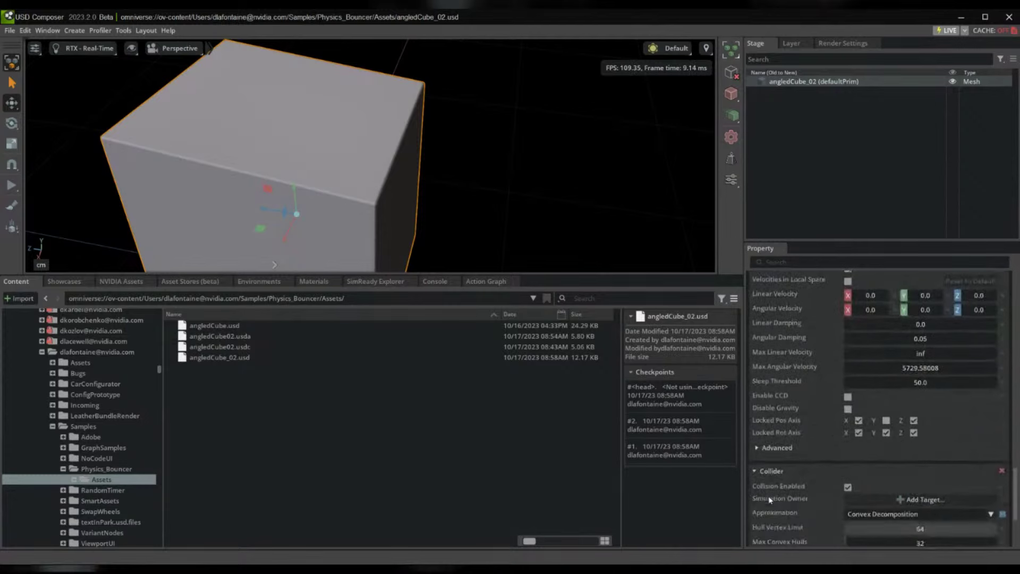
pyautogui.scroll(-1, 769, 499)
pyautogui.click(898, 472)
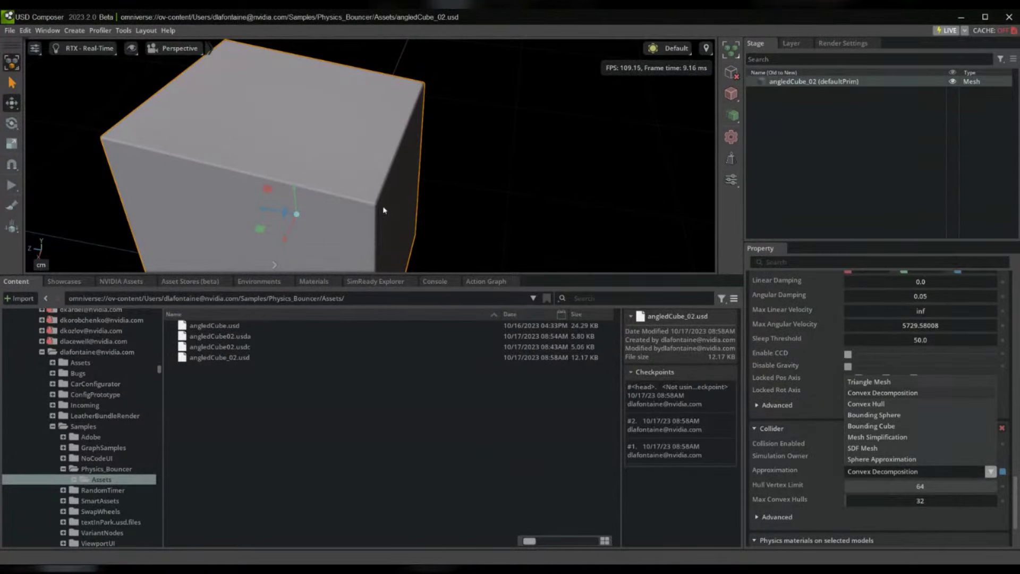
pyautogui.click(886, 473)
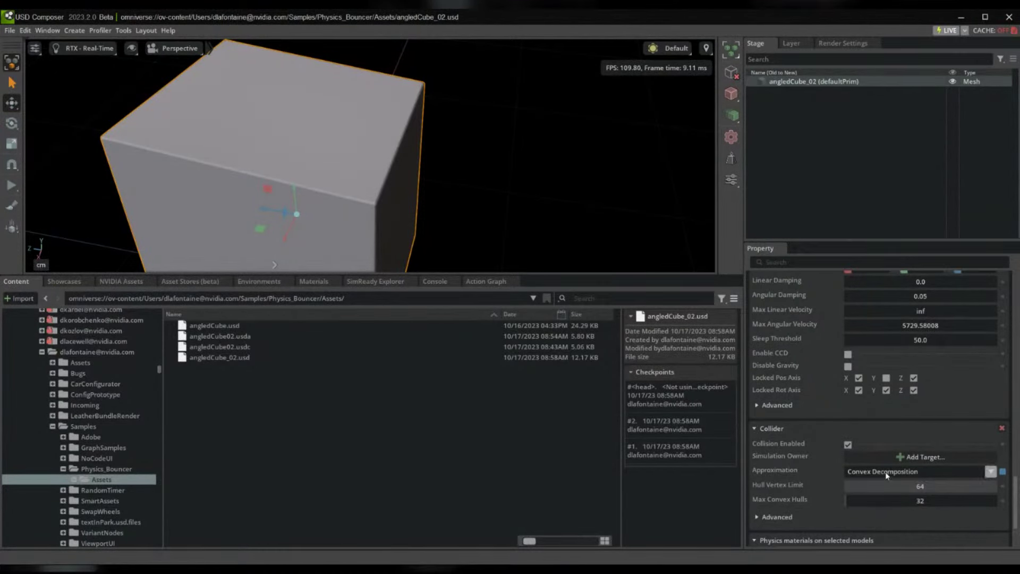
# Reselect the angledCube_02 mesh and review its Rigid Body settings, including the locked position and rotation axes
pyautogui.click(816, 144)
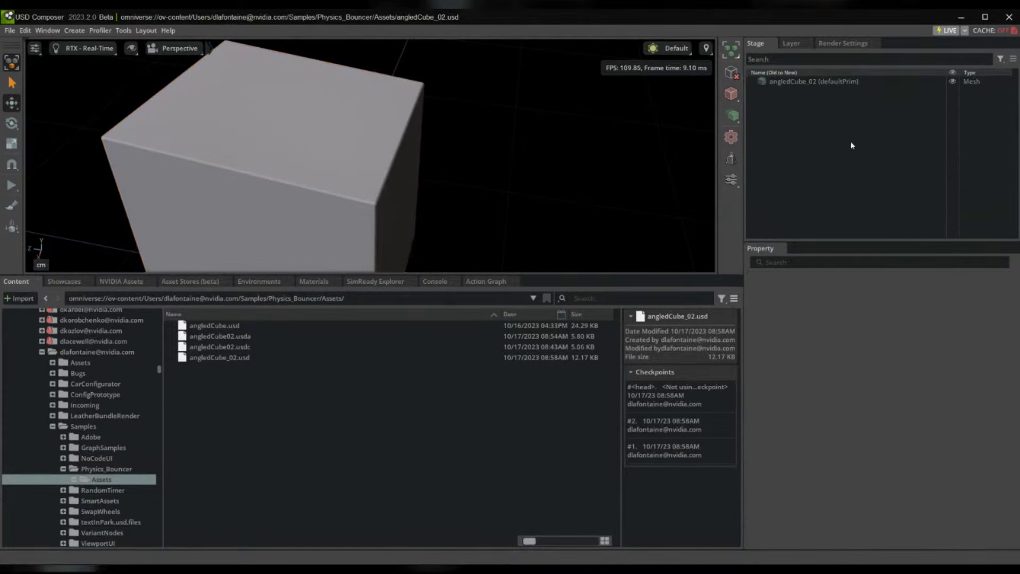
pyautogui.click(799, 83)
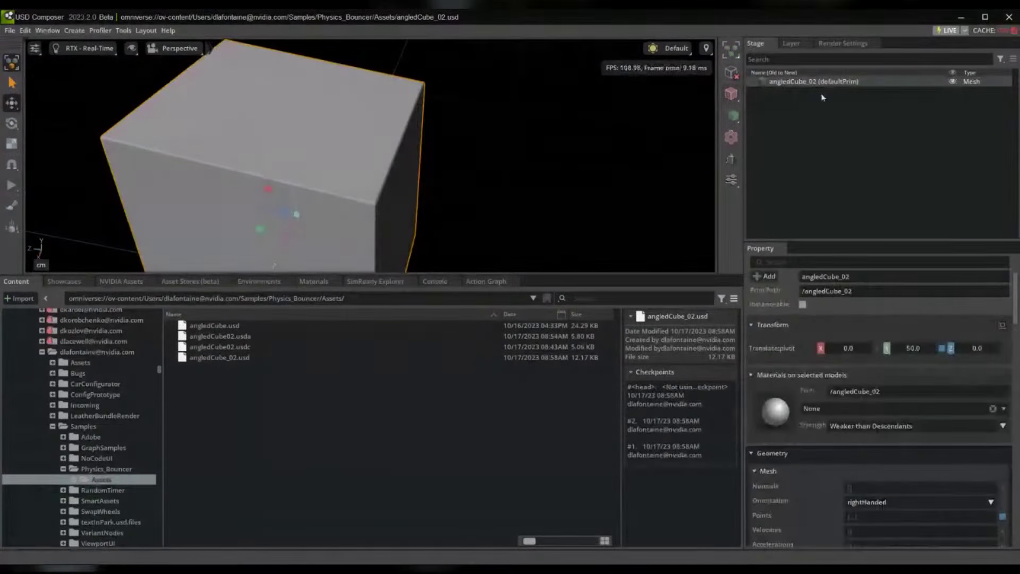
pyautogui.click(822, 96)
pyautogui.click(778, 83)
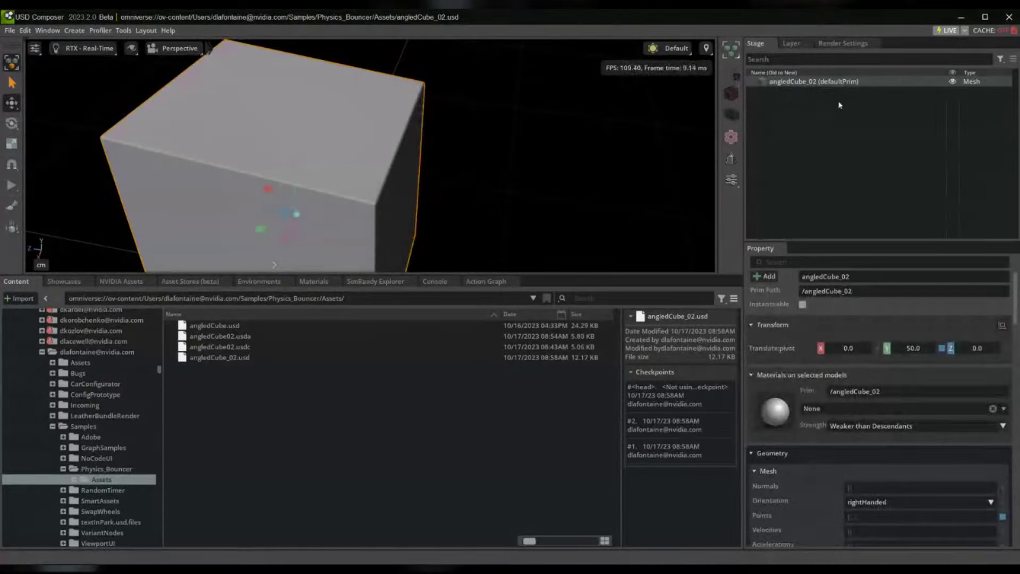
pyautogui.moveTo(1015, 311); pyautogui.dragTo(1015, 496)
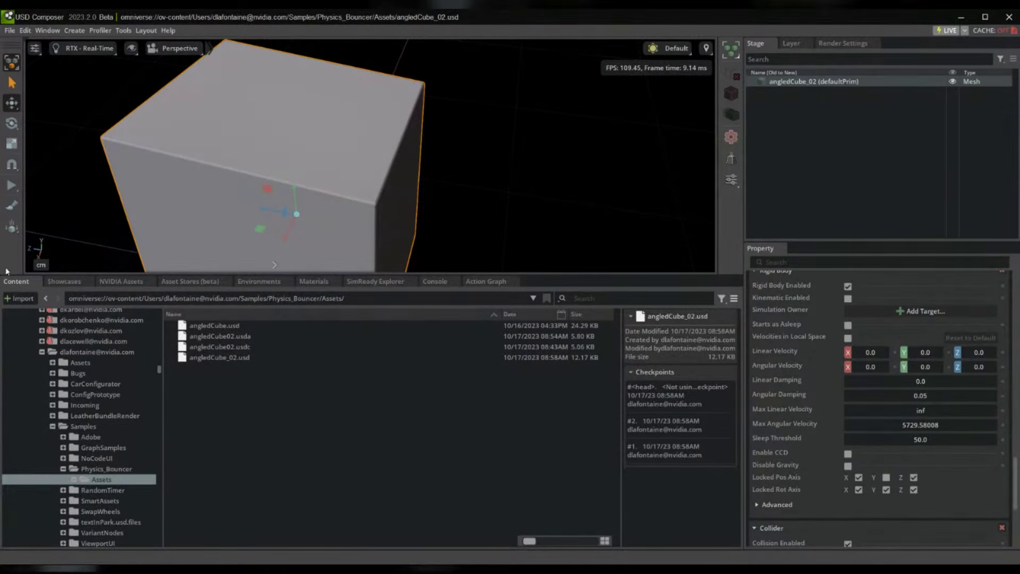
# Place angledCube_02.usd from the Assets folder in a new stage, and test it by running and stopping the simulation
pyautogui.click(307, 299)
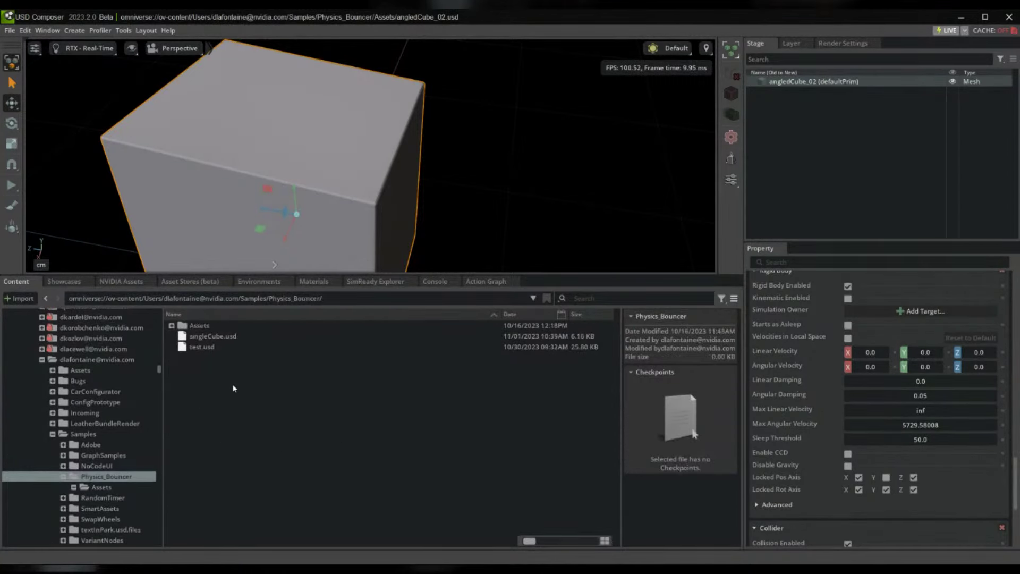
pyautogui.hotkey('ctrl', 'n')
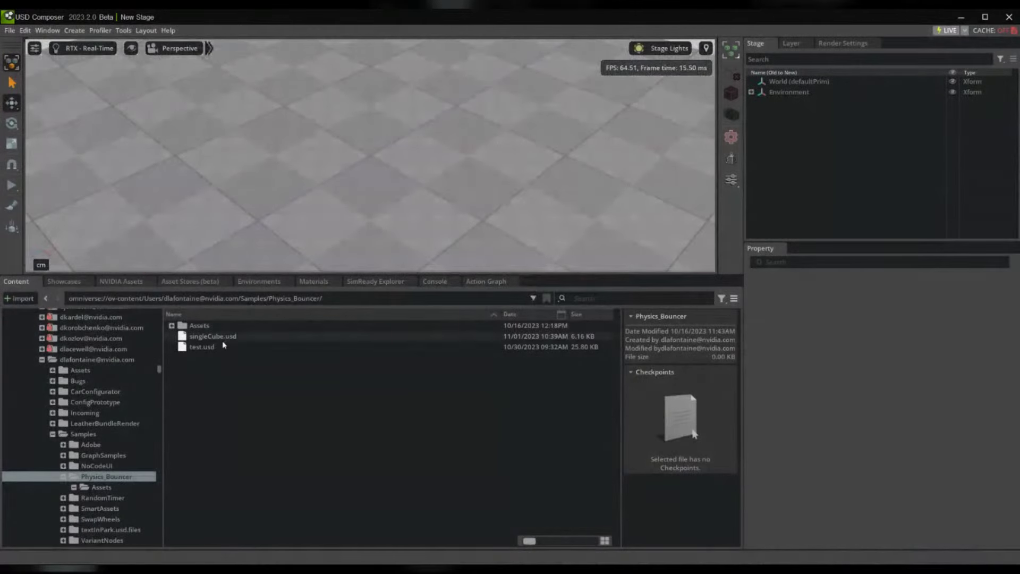
pyautogui.doubleClick(199, 325)
pyautogui.moveTo(219, 357); pyautogui.dragTo(374, 63)
pyautogui.click(11, 185)
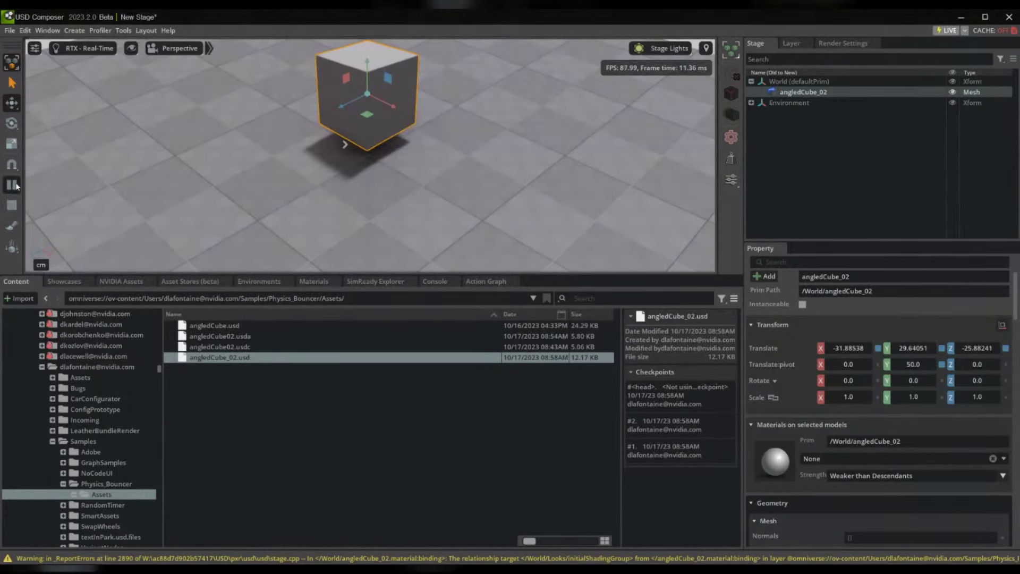
pyautogui.click(11, 206)
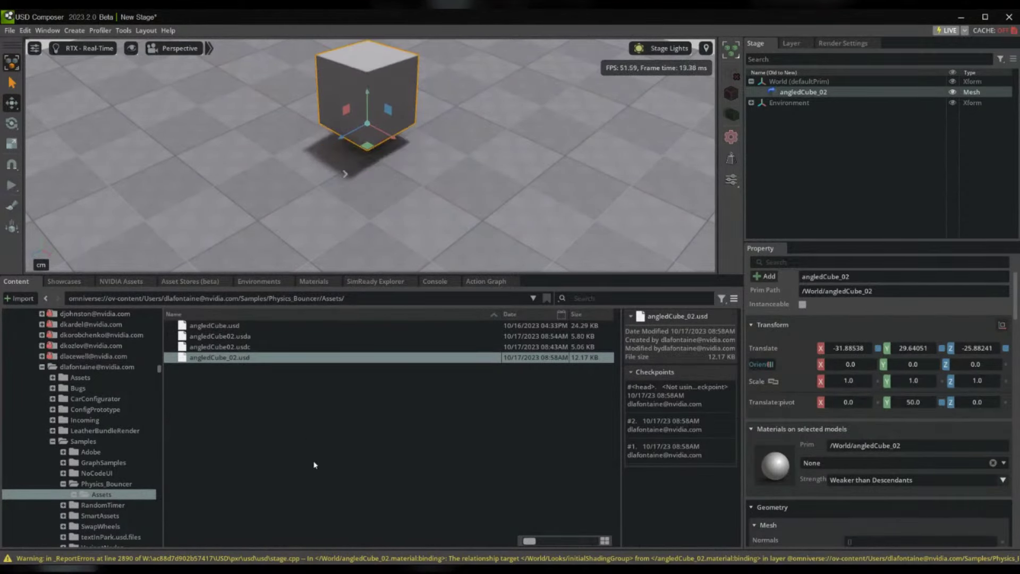
# Open singleCube.usd from the Physics_Bouncer folder without saving the new stage
pyautogui.click(310, 300)
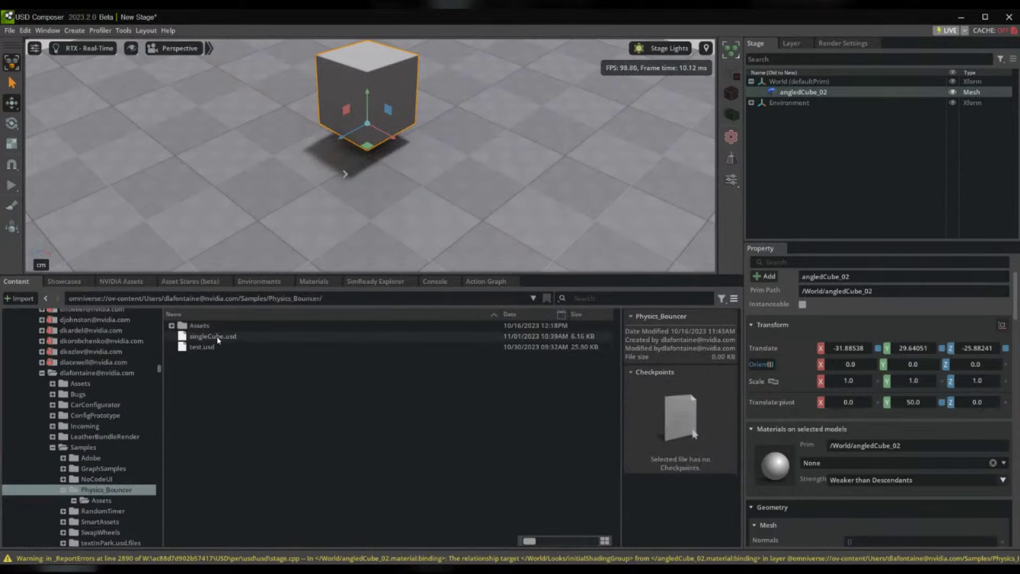
pyautogui.doubleClick(217, 336)
pyautogui.click(498, 307)
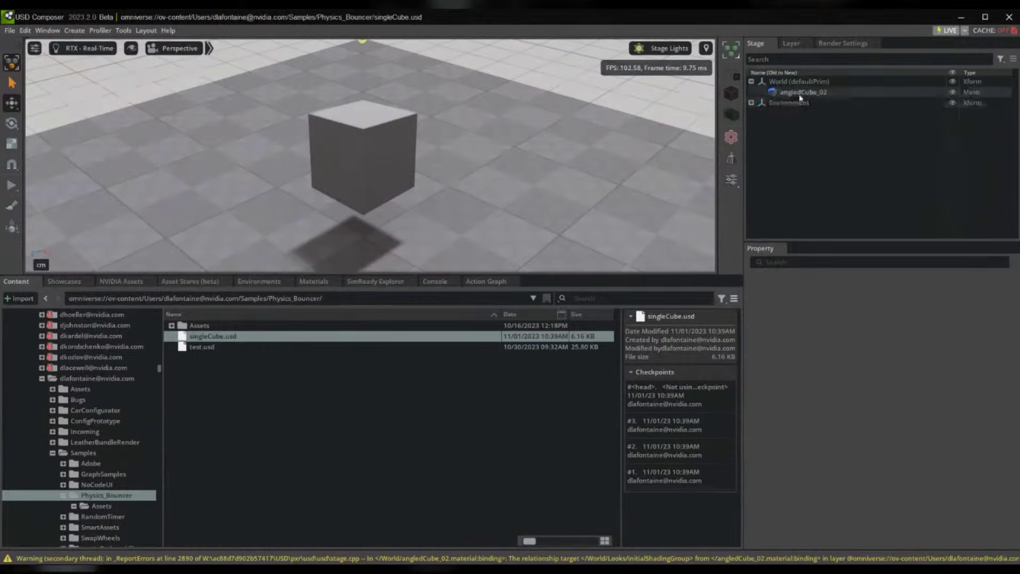
# Create an Action Graph in the stage and enlarge the graph editing area
pyautogui.rightClick(776, 139)
pyautogui.moveTo(824, 152)
pyautogui.moveTo(893, 275)
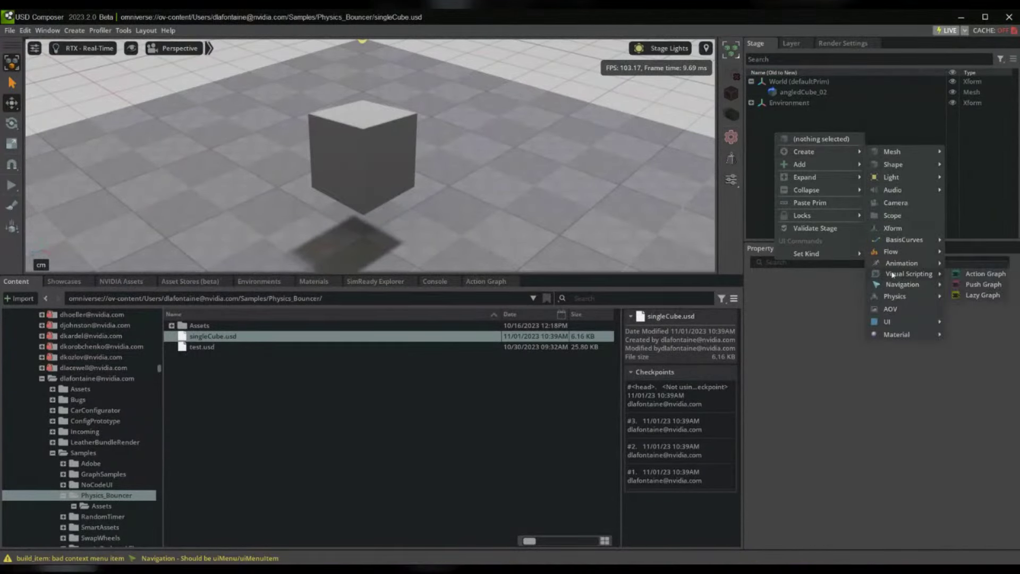
pyautogui.click(957, 274)
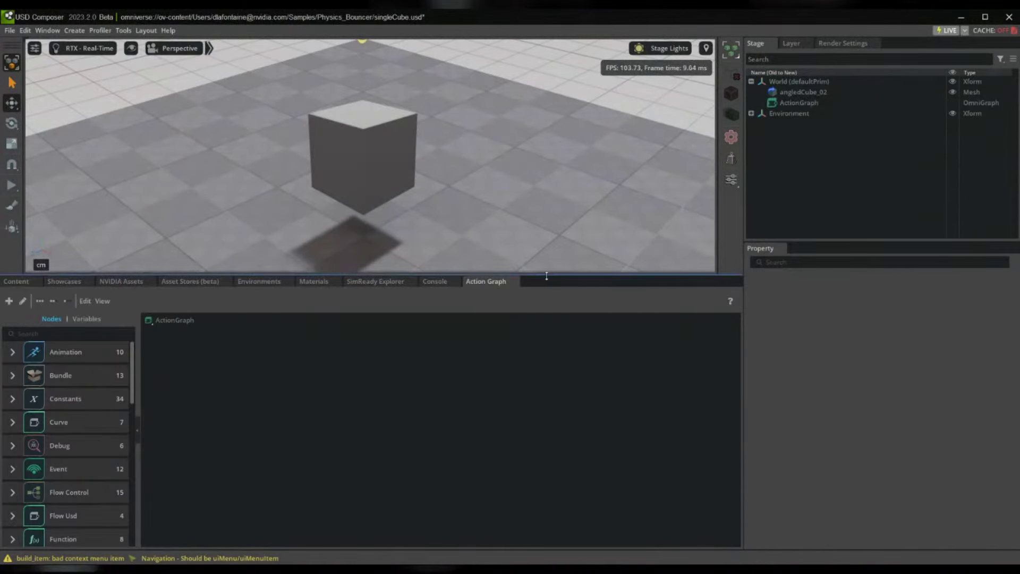
pyautogui.moveTo(550, 275); pyautogui.dragTo(553, 234)
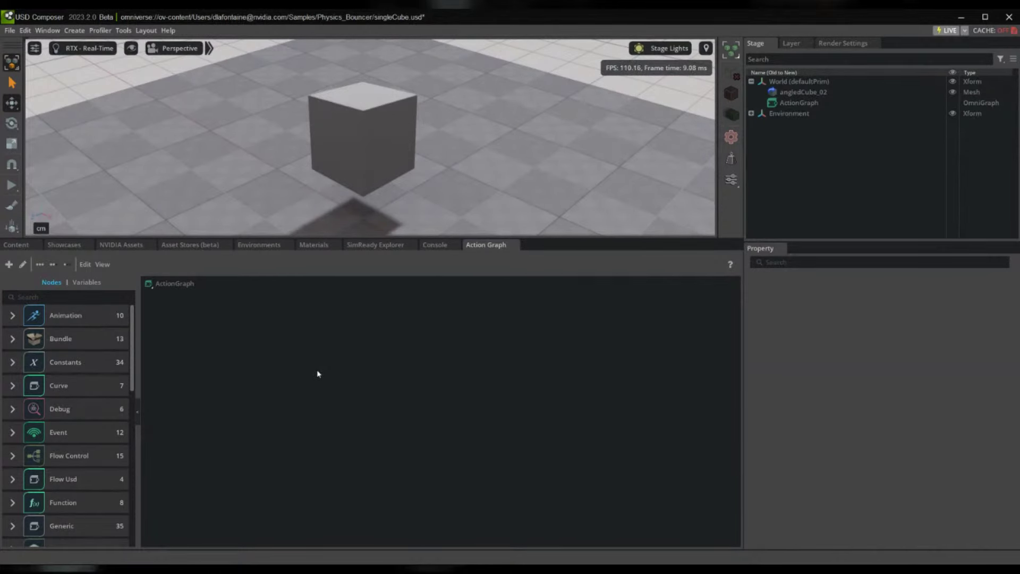
pyautogui.press('Tab')
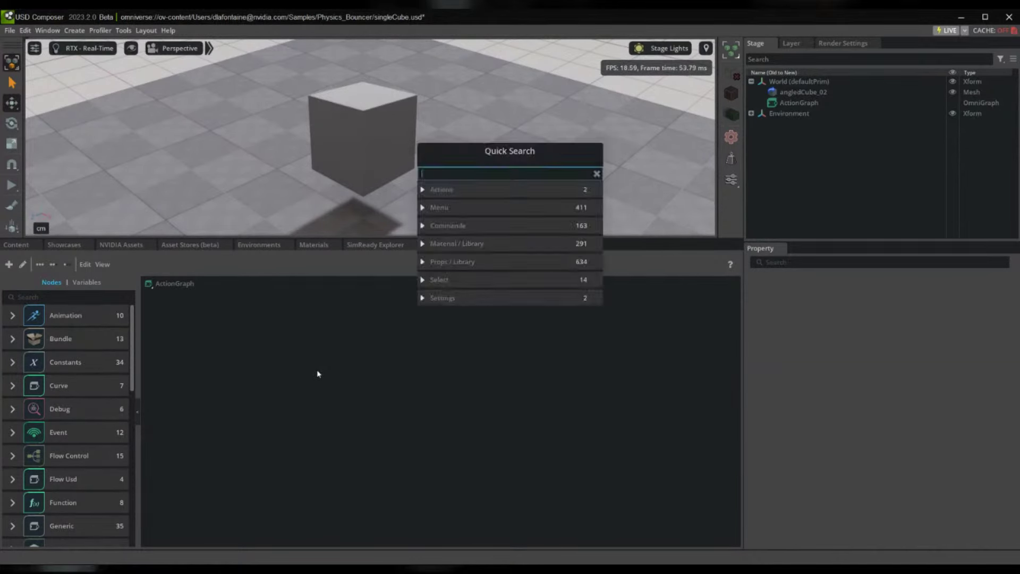
pyautogui.press('Escape')
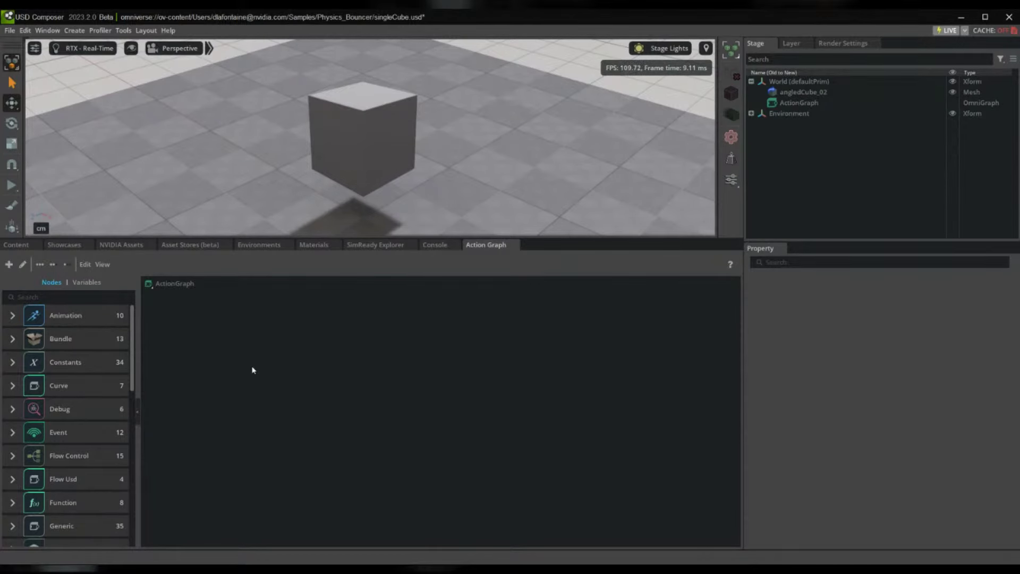
pyautogui.press('Tab')
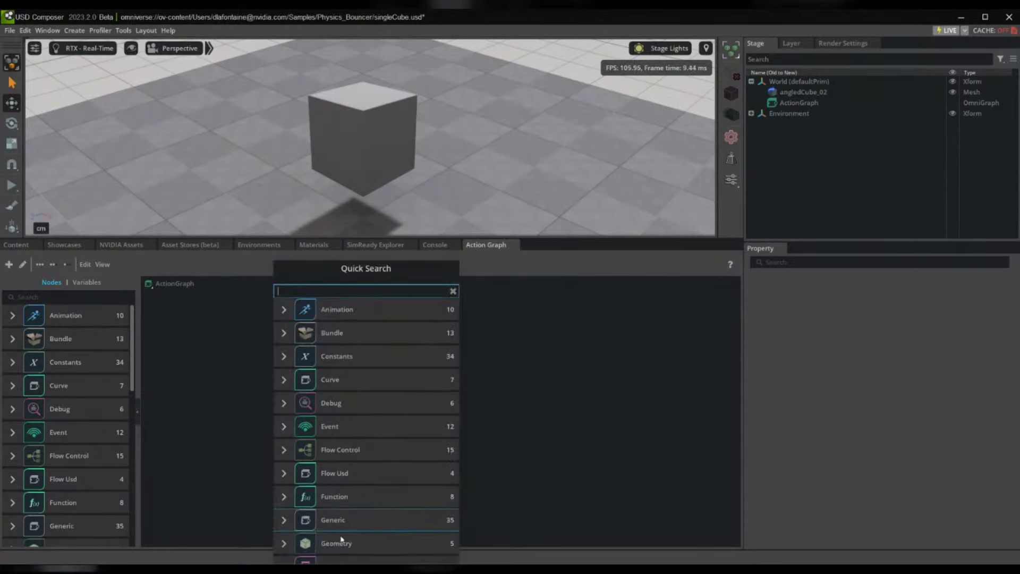
pyautogui.press('Escape')
pyautogui.click(119, 299)
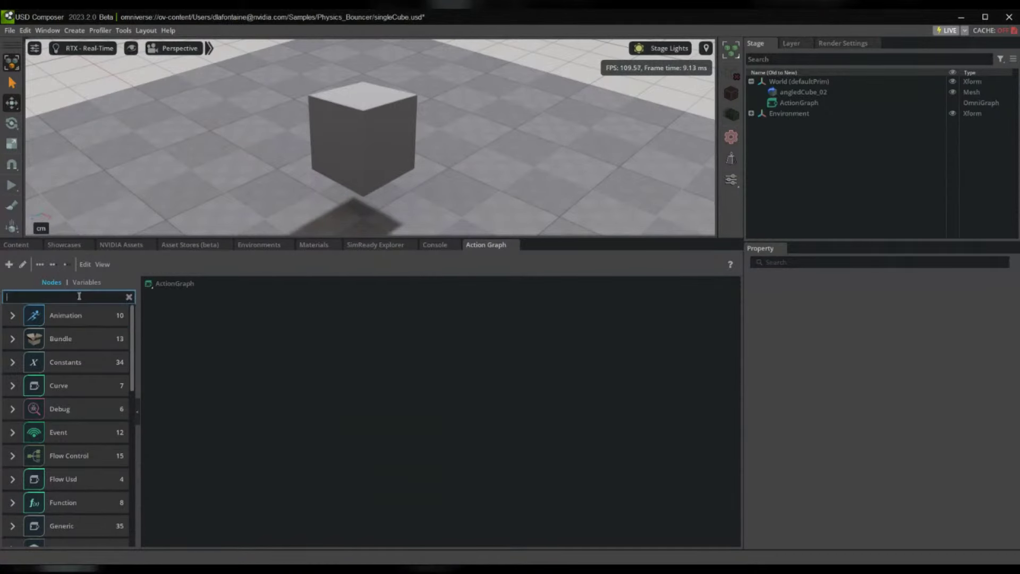
pyautogui.write('sdfsdf')
pyautogui.click(129, 297)
# Find the On Keyboard Input node by searching for "keybo", add it to the graph, and position it toward the left
pyautogui.press('Tab')
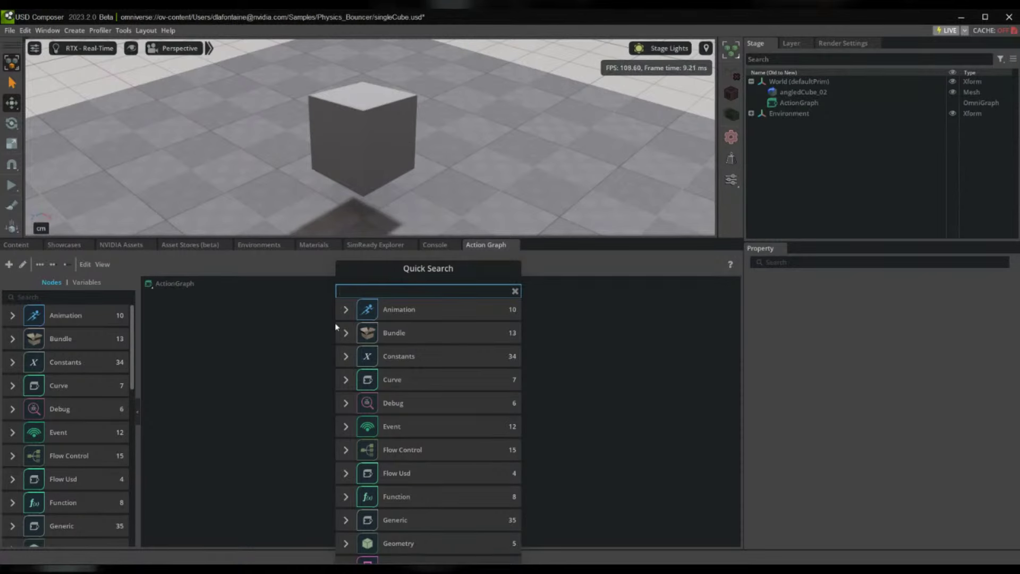
pyautogui.write('keybo')
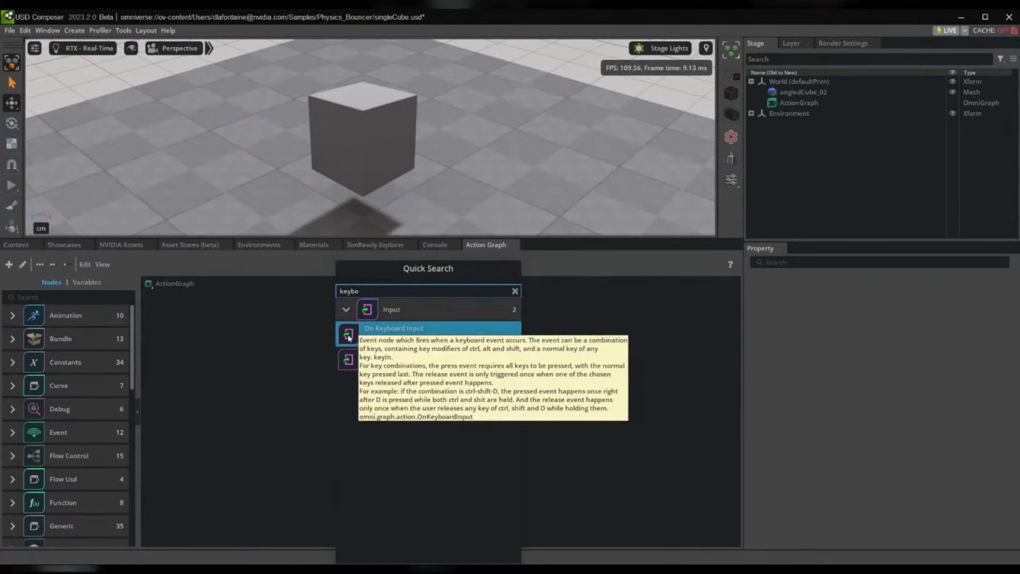
pyautogui.click(348, 337)
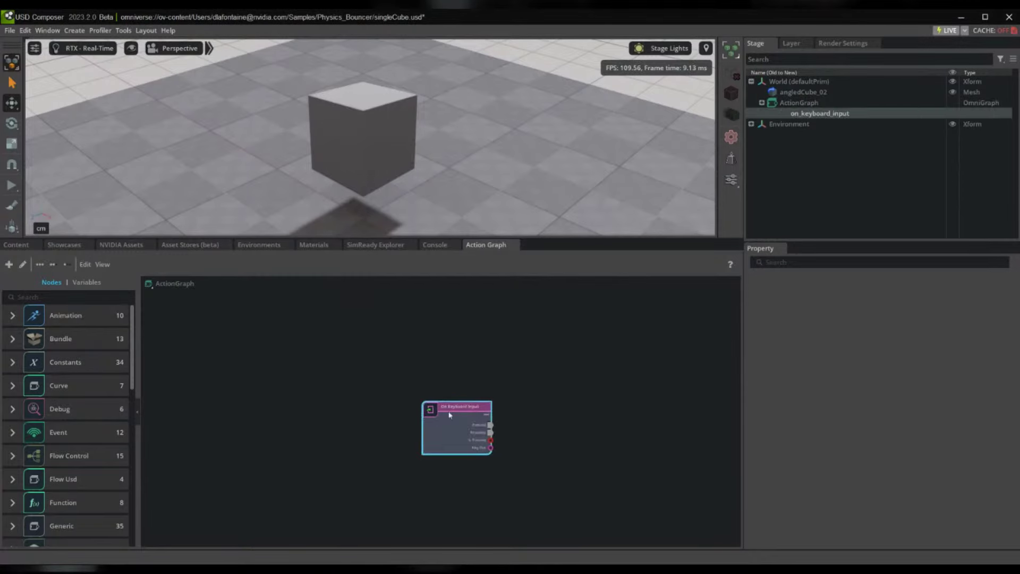
pyautogui.moveTo(448, 412); pyautogui.dragTo(316, 386)
pyautogui.scroll(2, 317, 386)
# Set the On Keyboard Input node's Key In parameter to J and deselect the node
pyautogui.click(866, 359)
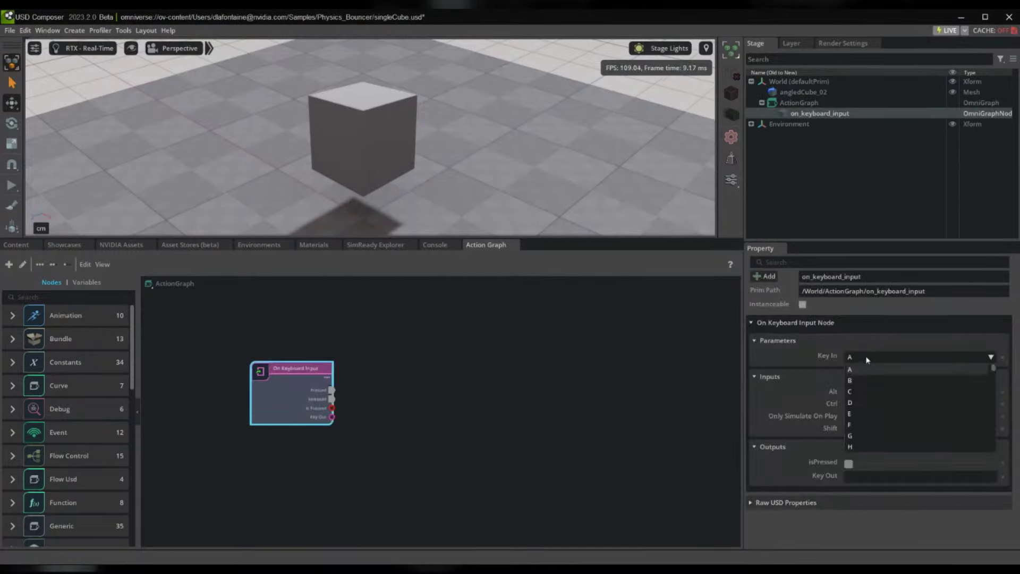
pyautogui.click(879, 429)
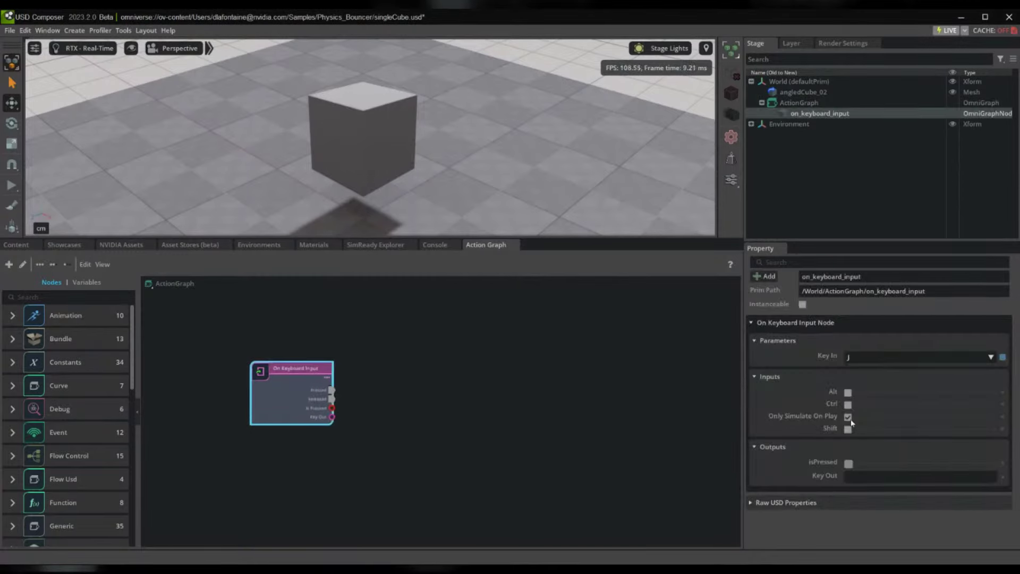
pyautogui.moveTo(331, 390)
pyautogui.mouseDown()
pyautogui.moveTo(416, 371)
pyautogui.moveTo(455, 346)
pyautogui.moveTo(337, 390)
pyautogui.mouseUp()
pyautogui.click(392, 383)
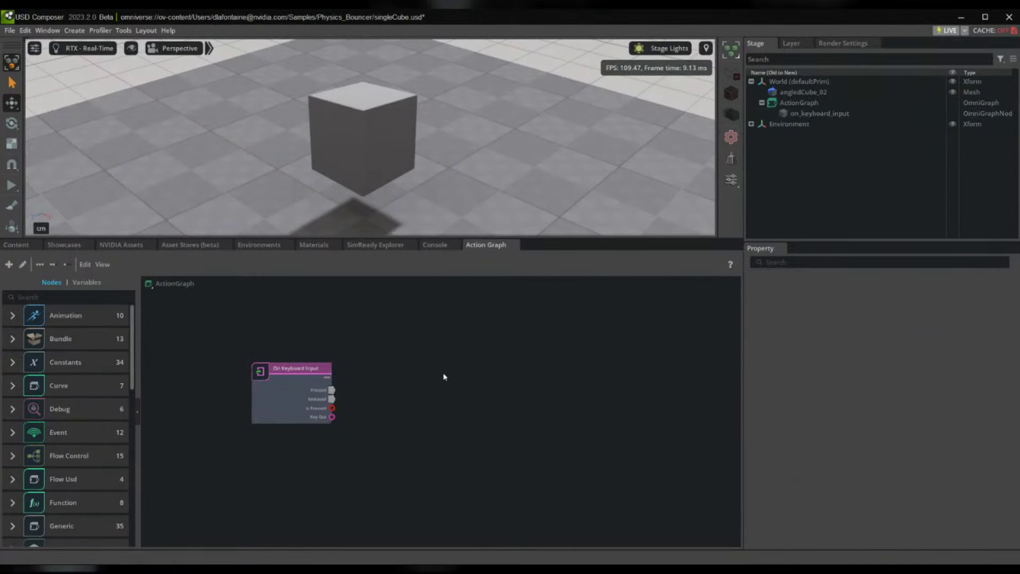
# Search for "random", add a single Random Numeric node to the graph, and place it to the right of On Keyboard Input
pyautogui.press('Tab')
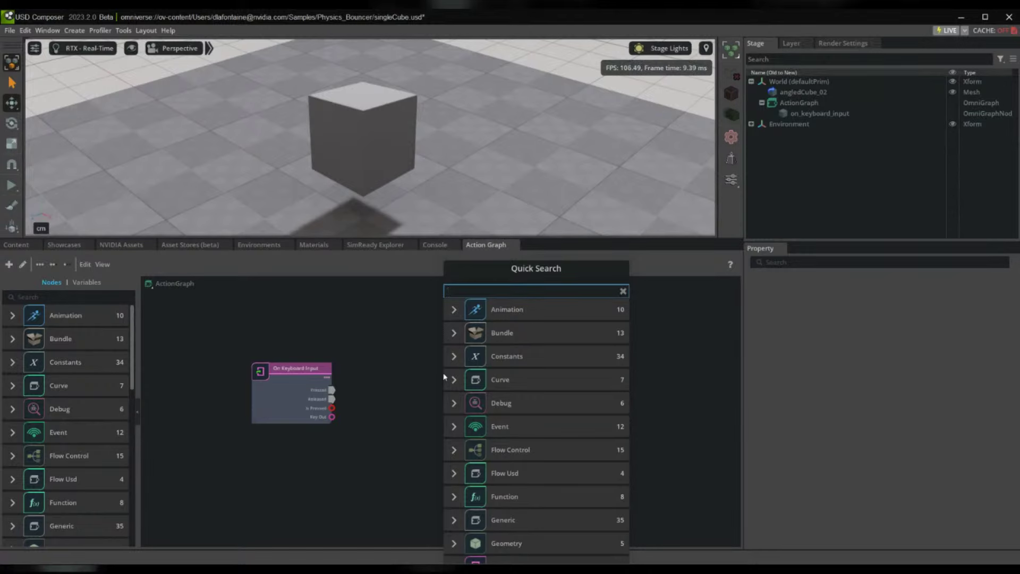
pyautogui.write('random')
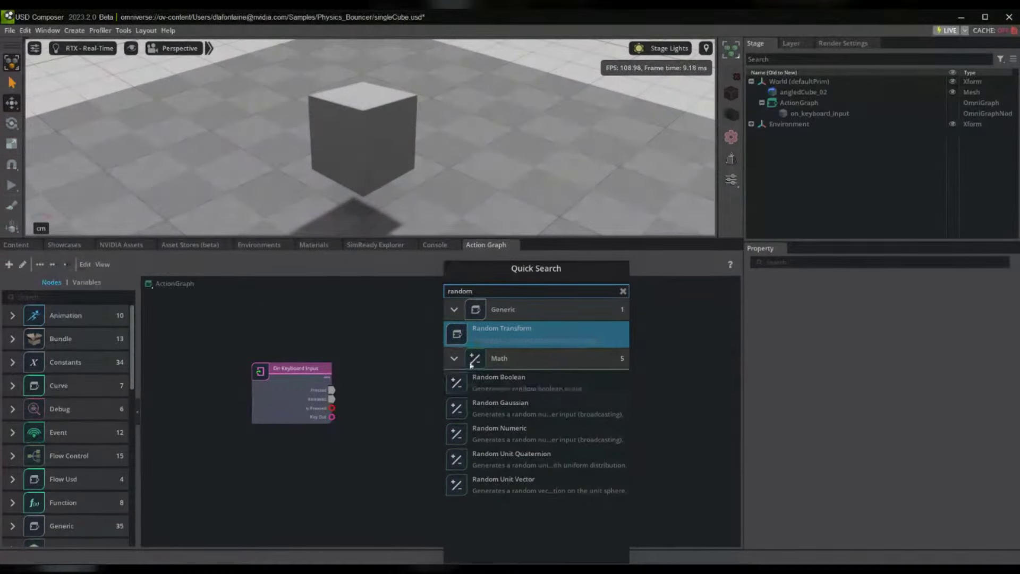
pyautogui.moveTo(461, 437); pyautogui.dragTo(366, 453)
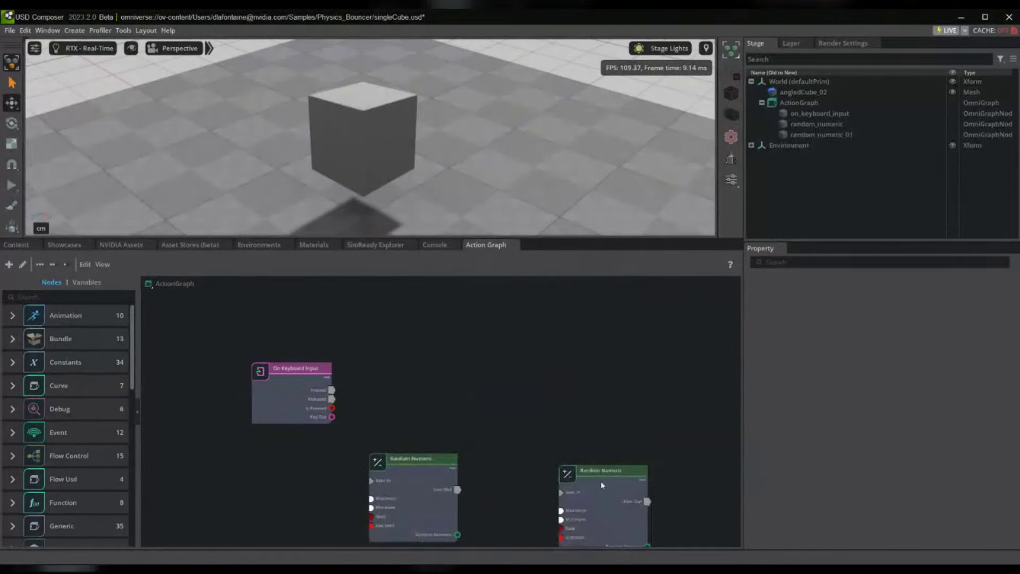
pyautogui.click(603, 483)
pyautogui.press('Delete')
pyautogui.moveTo(402, 484); pyautogui.dragTo(456, 392)
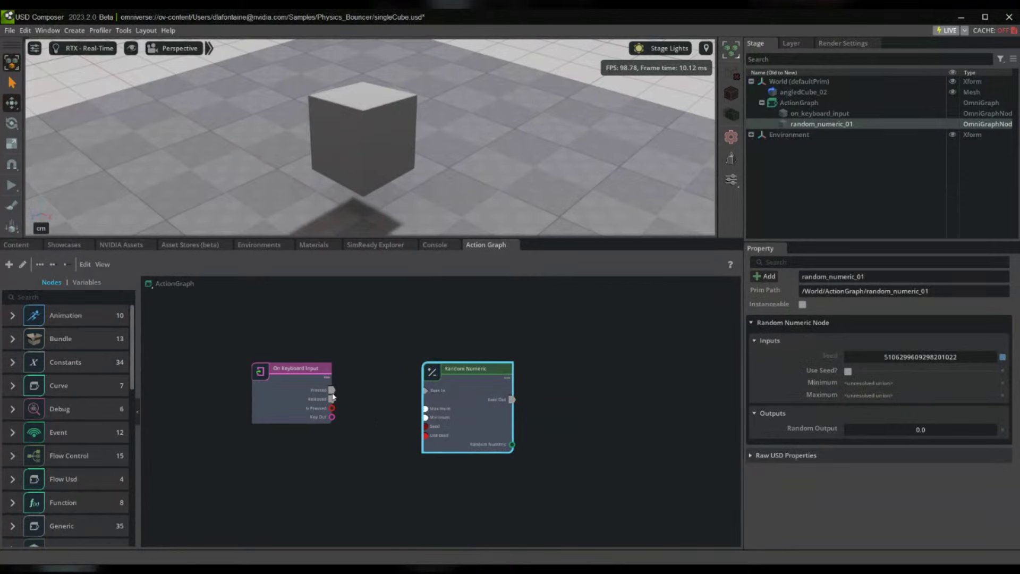
# Connect On Keyboard Input's Pressed output to Random Numeric's Exec In and spread the two nodes apart
pyautogui.moveTo(332, 392); pyautogui.dragTo(424, 390)
pyautogui.moveTo(279, 388); pyautogui.dragTo(280, 367)
pyautogui.click(475, 402)
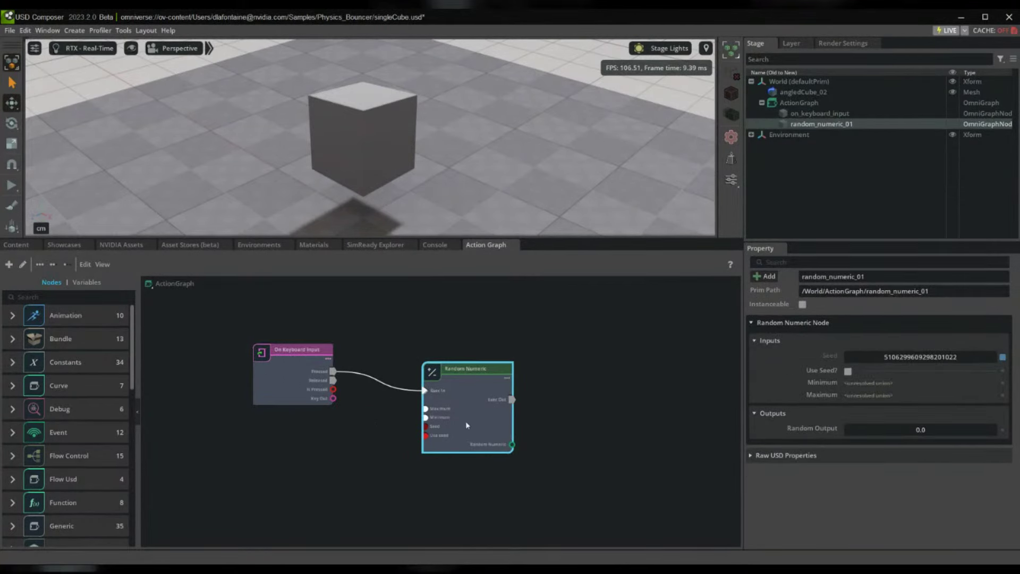
pyautogui.scroll(1, 466, 425)
pyautogui.moveTo(259, 390); pyautogui.dragTo(241, 358)
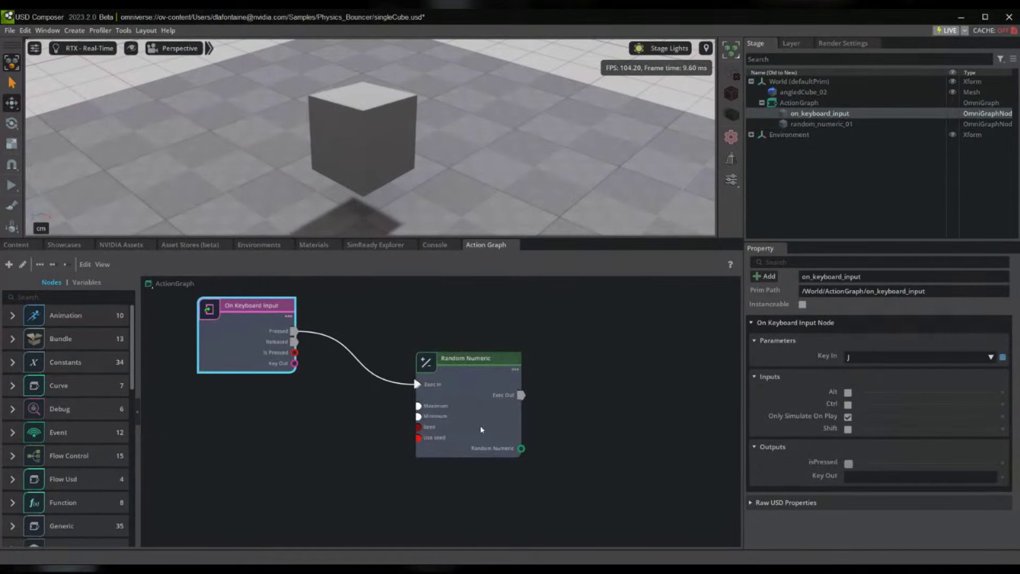
pyautogui.moveTo(481, 429); pyautogui.dragTo(483, 441)
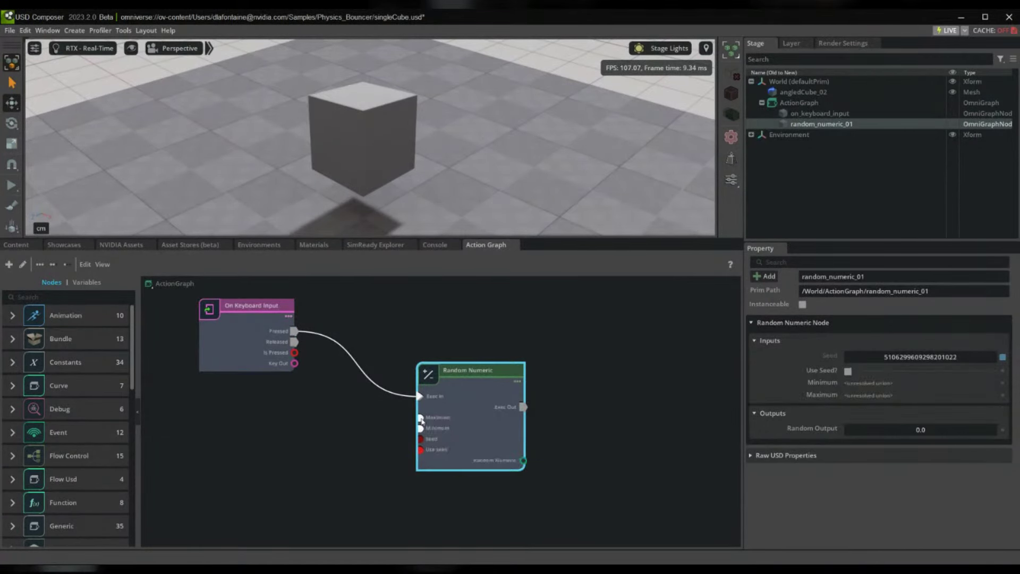
# Try promoting the Random Numeric node's Maximum input to a constant, and delete the resulting constant node
pyautogui.rightClick(422, 421)
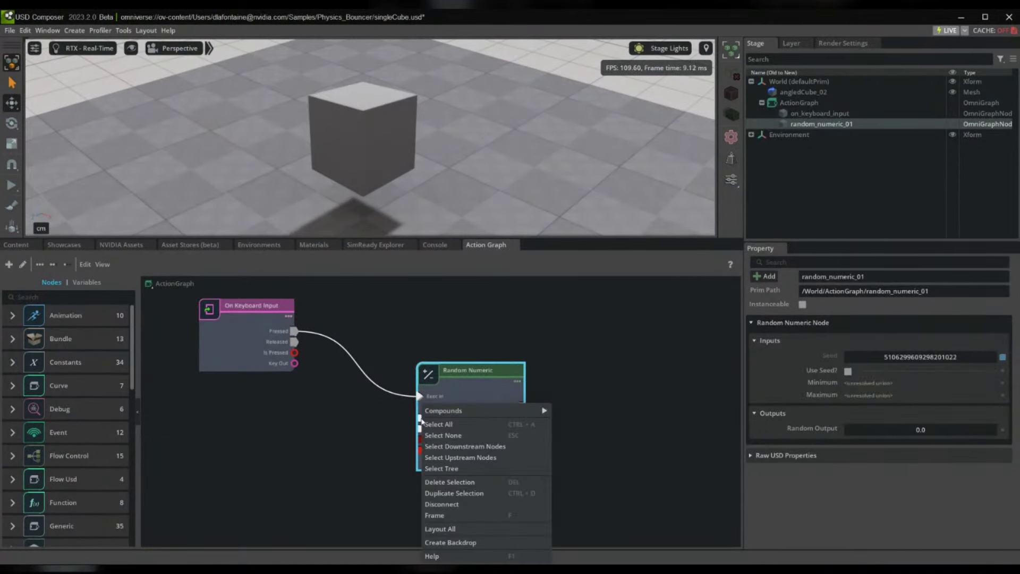
pyautogui.click(358, 451)
pyautogui.rightClick(421, 419)
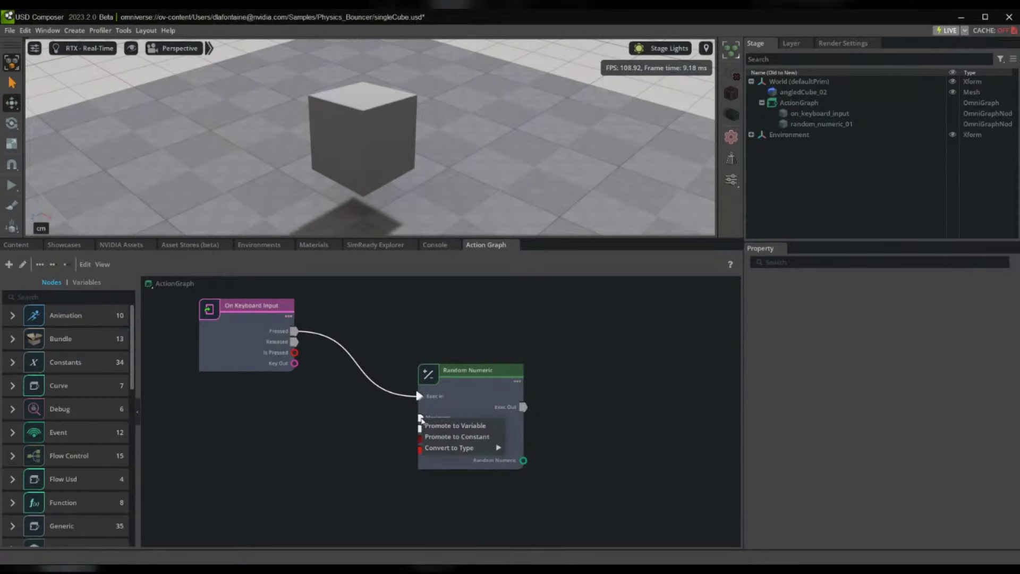
pyautogui.click(456, 436)
pyautogui.click(334, 430)
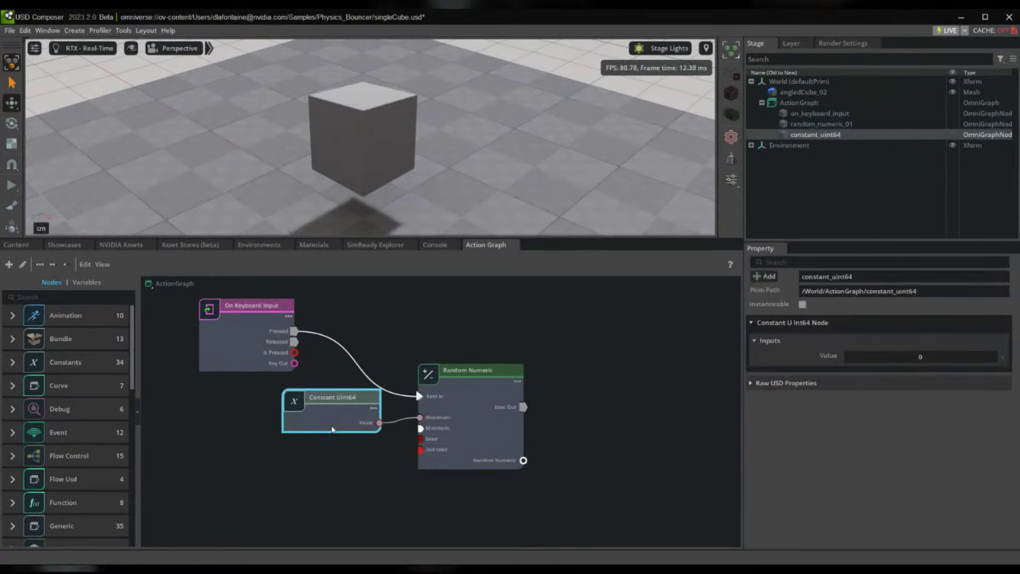
pyautogui.press('Delete')
# Examine angledCube_02's Rigid Body properties for the data type of its Linear Velocity
pyautogui.press('Tab')
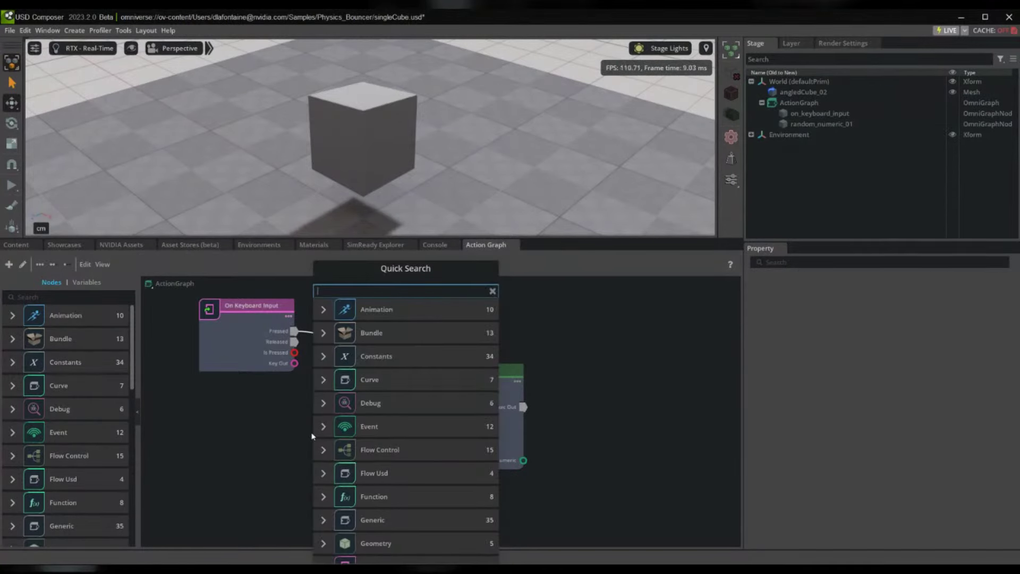
pyautogui.click(799, 94)
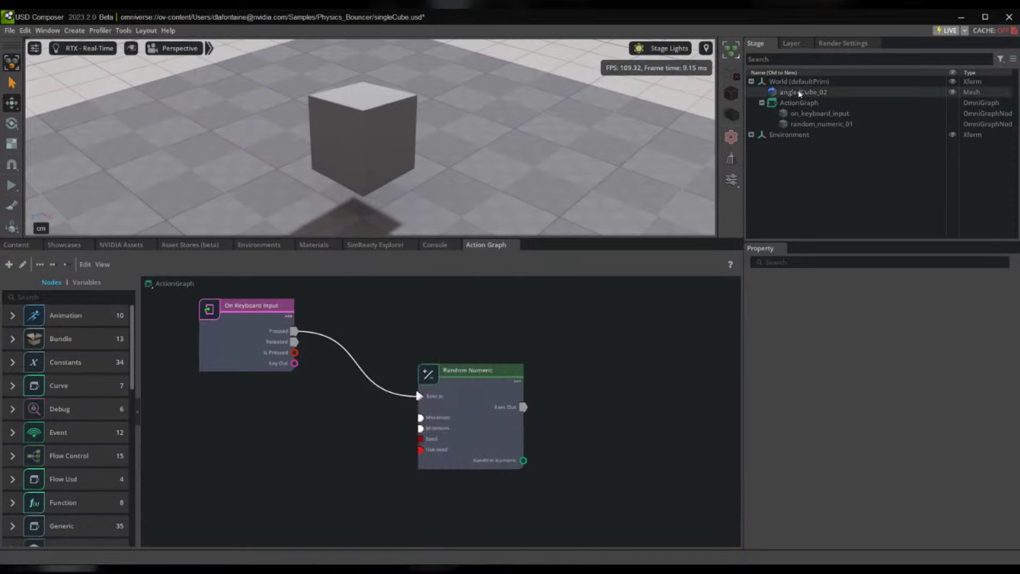
pyautogui.click(799, 94)
pyautogui.scroll(-10, 826, 455)
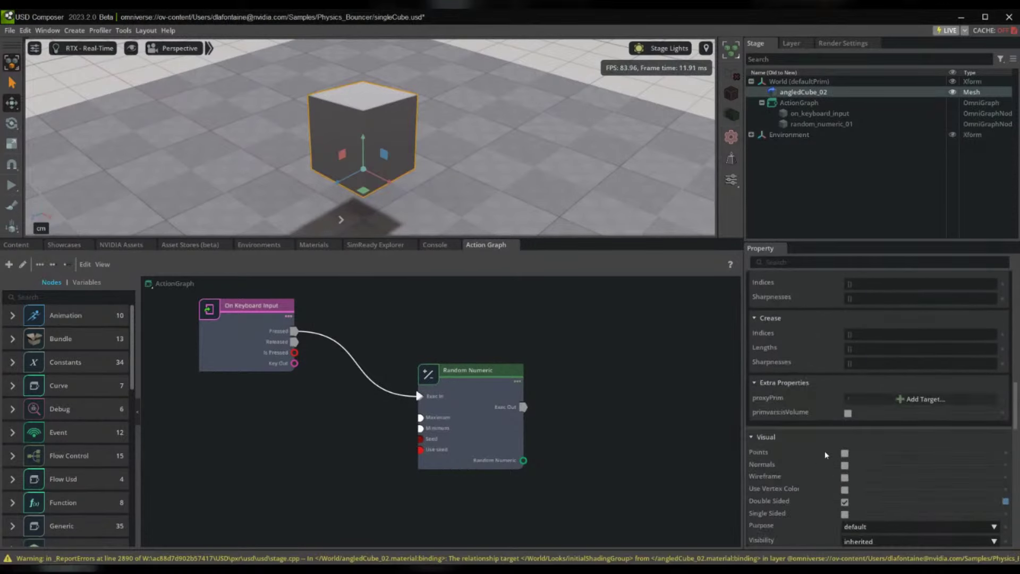
pyautogui.scroll(-10, 826, 455)
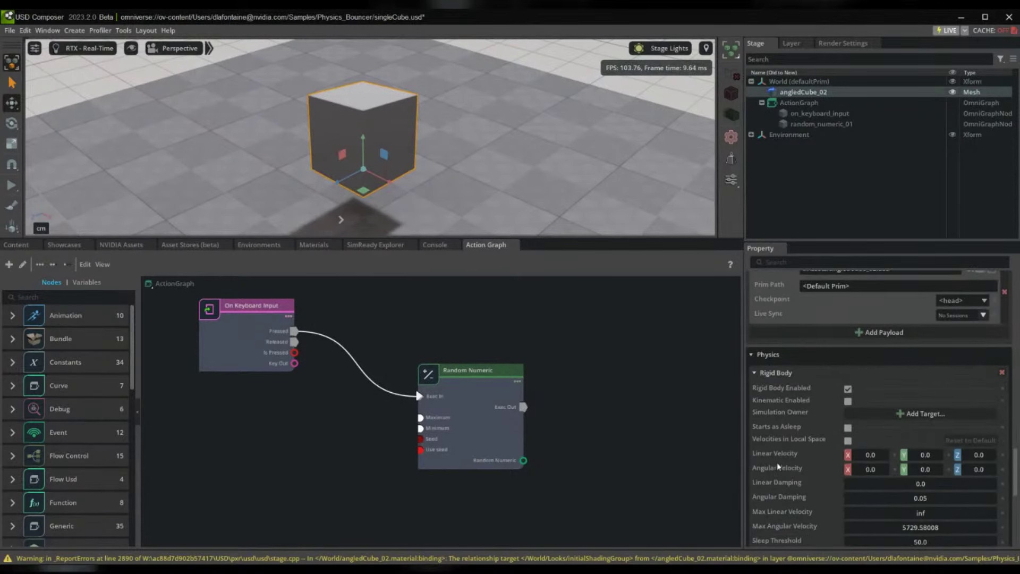
pyautogui.moveTo(775, 457)
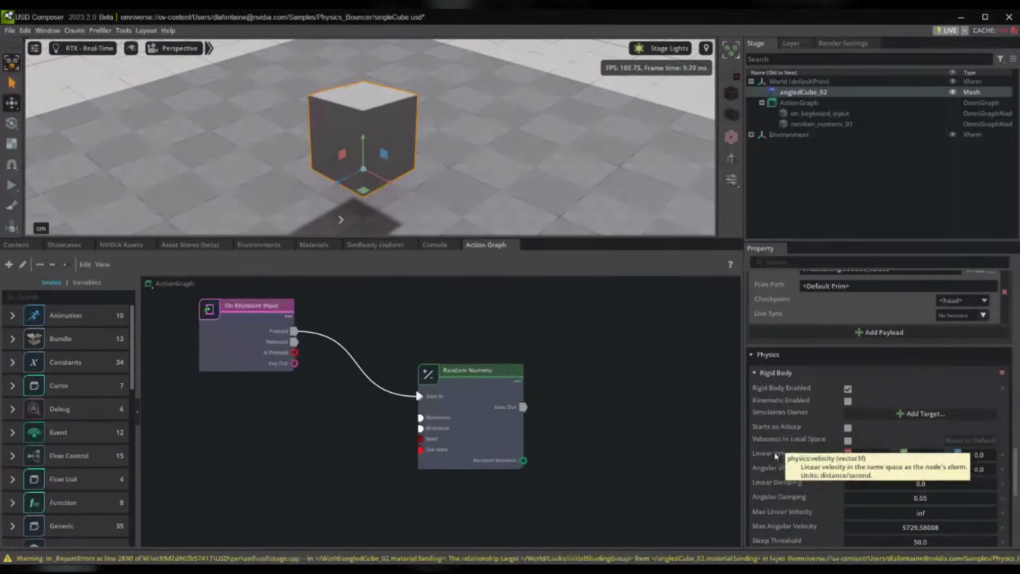
# Try promoting the Random Numeric node's Maximum input to a variable, and delete its variable node from the graph
pyautogui.click(450, 404)
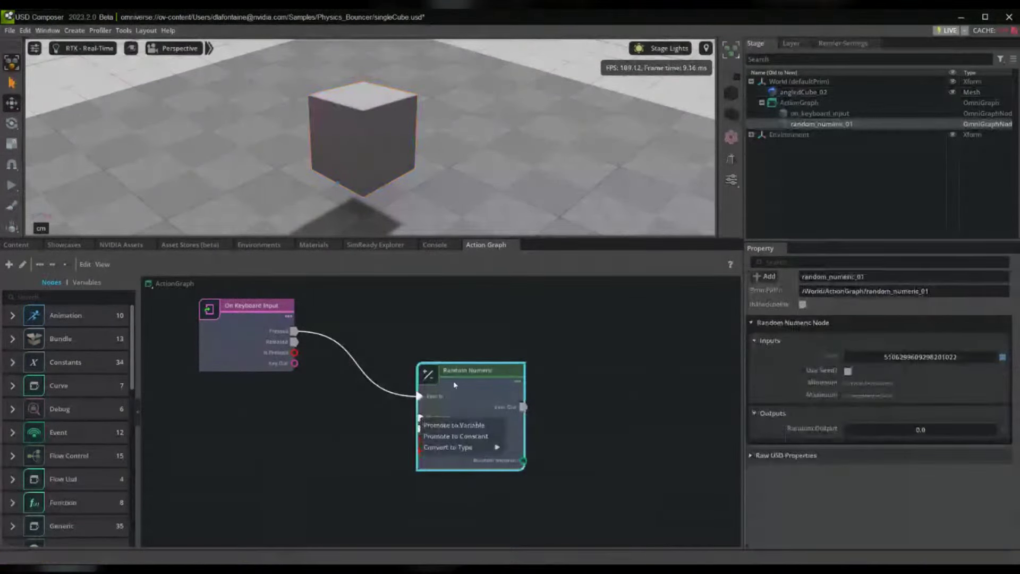
pyautogui.rightClick(422, 418)
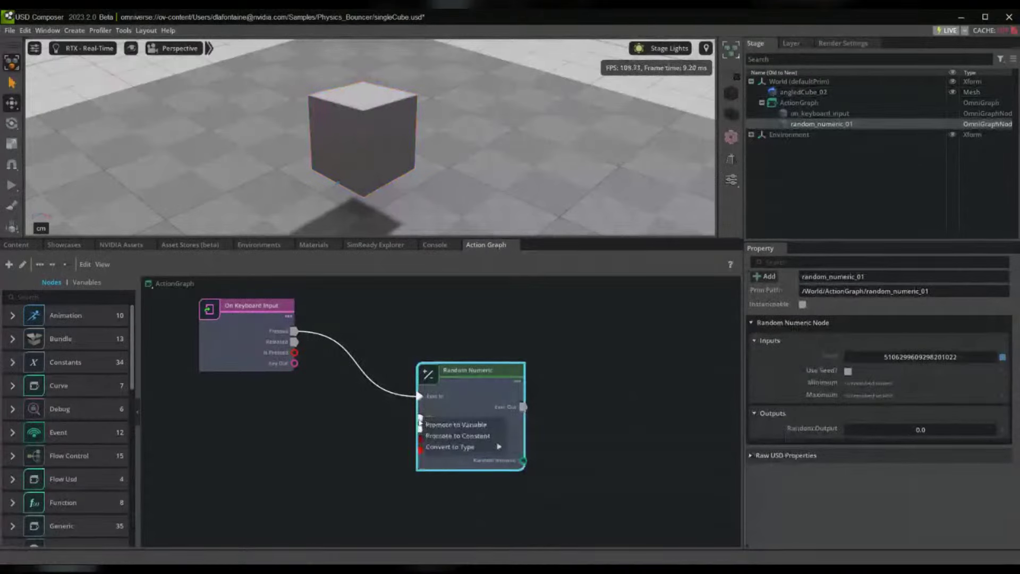
pyautogui.click(454, 425)
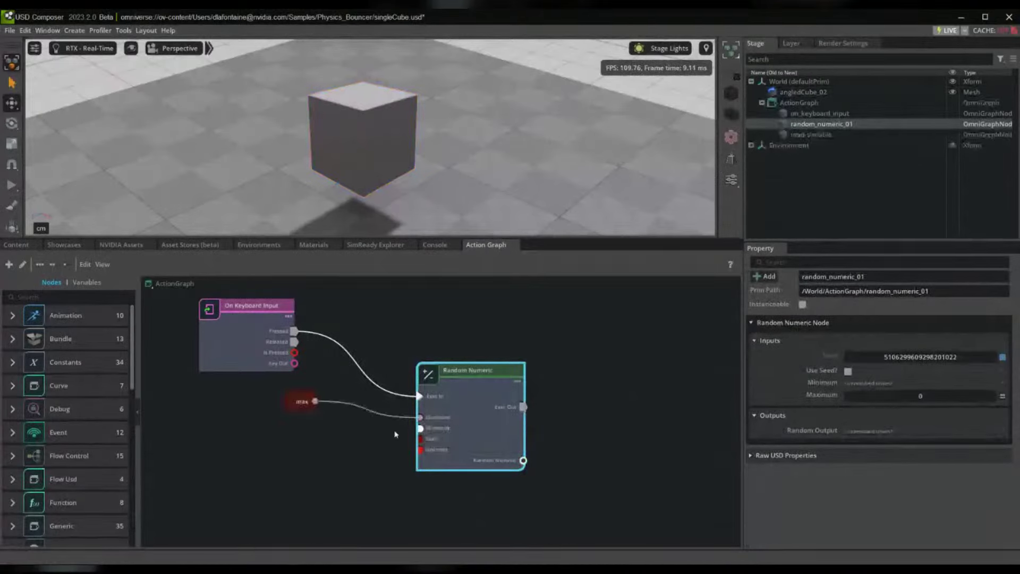
pyautogui.click(87, 282)
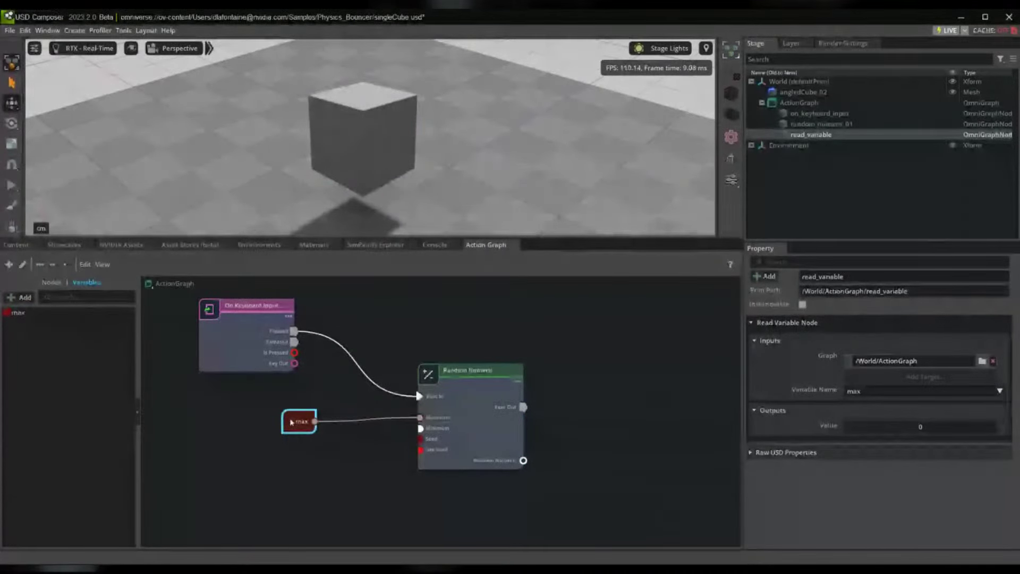
pyautogui.press('Delete')
# Convert the Random Numeric node's Maximum input to the float type and select the node
pyautogui.rightClick(420, 420)
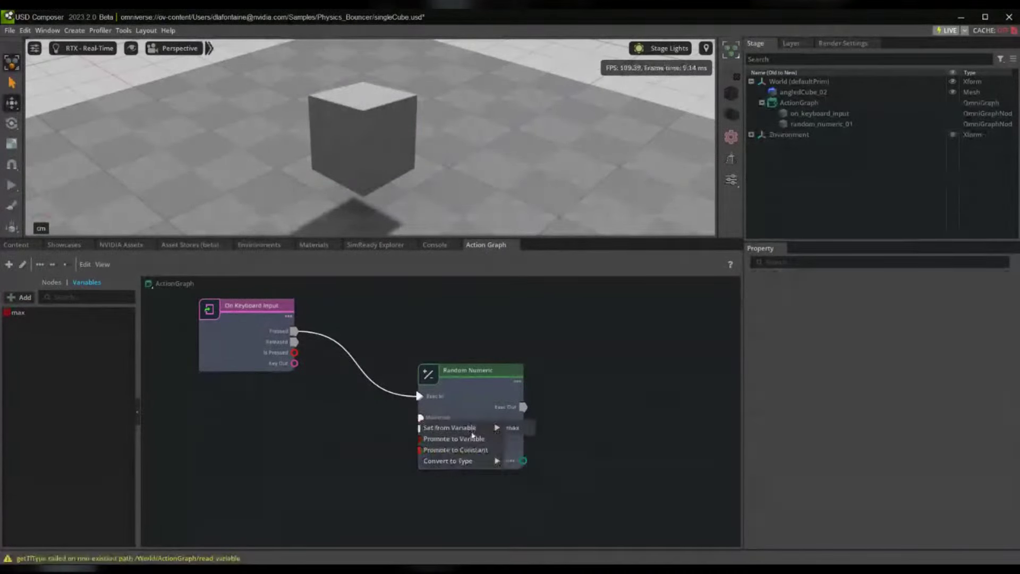
pyautogui.click(21, 299)
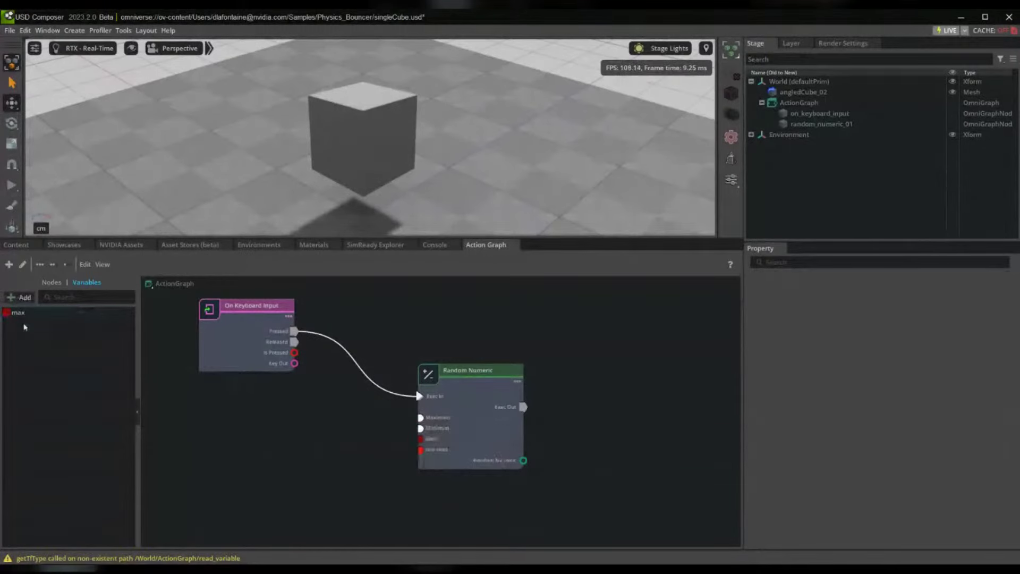
pyautogui.rightClick(435, 420)
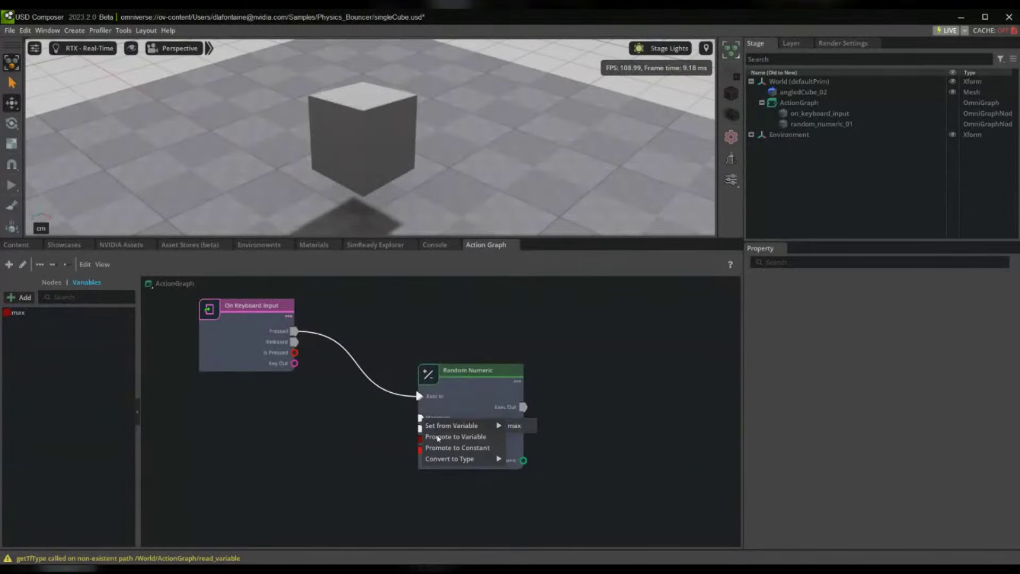
pyautogui.moveTo(455, 464)
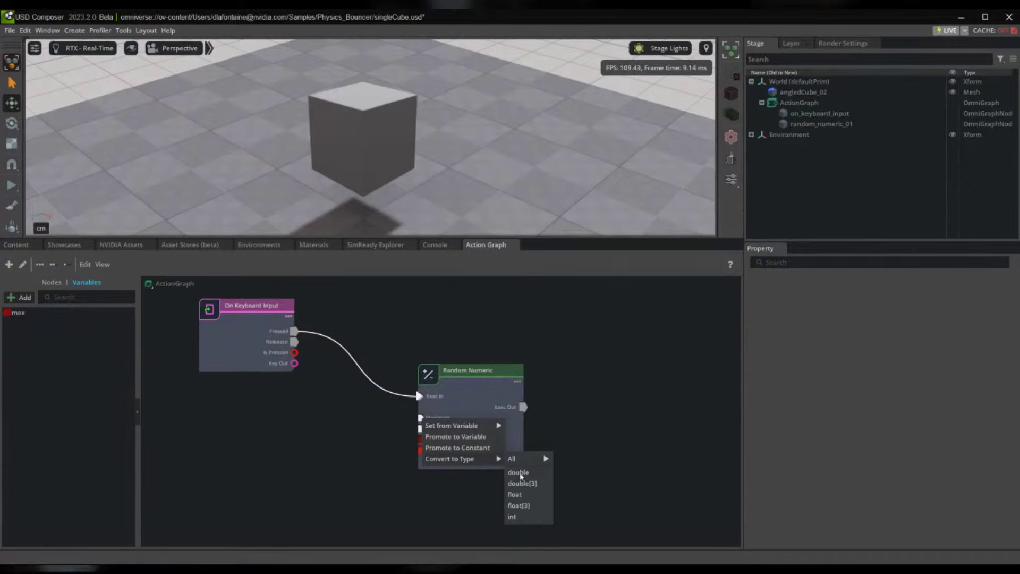
pyautogui.click(516, 495)
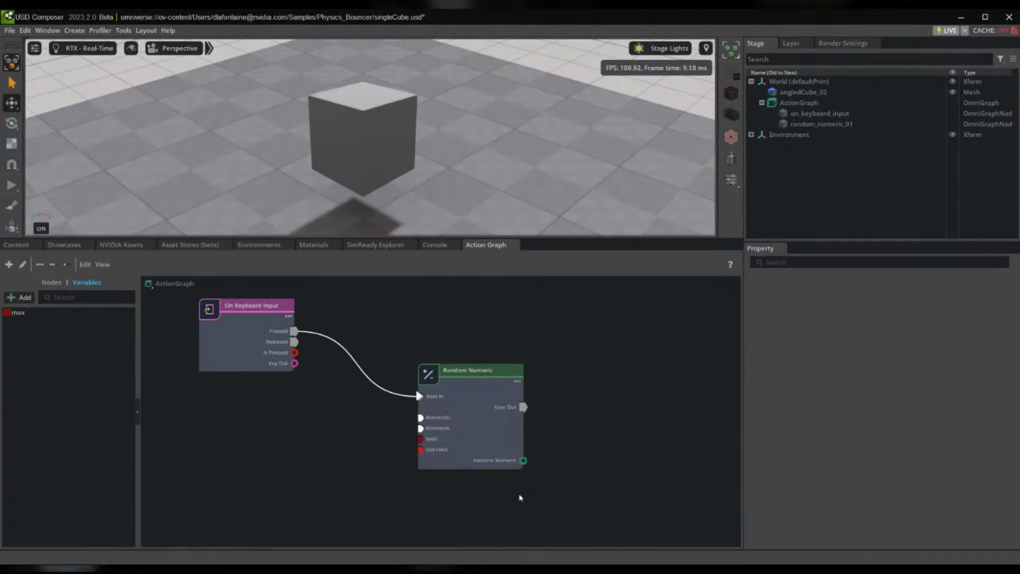
pyautogui.click(448, 419)
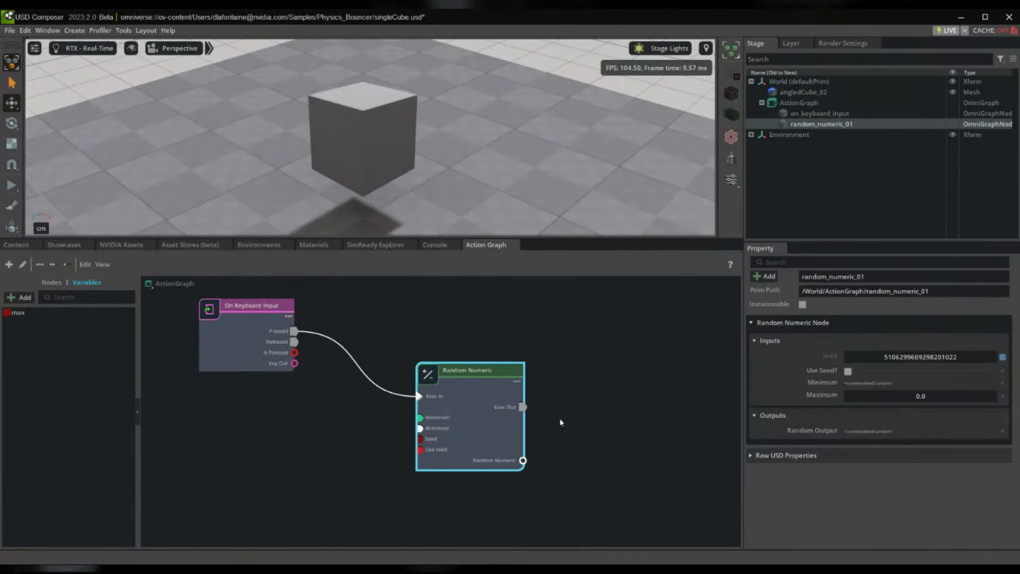
# Set the Random Numeric node's Maximum value to 5.0
pyautogui.moveTo(907, 394); pyautogui.dragTo(989, 402)
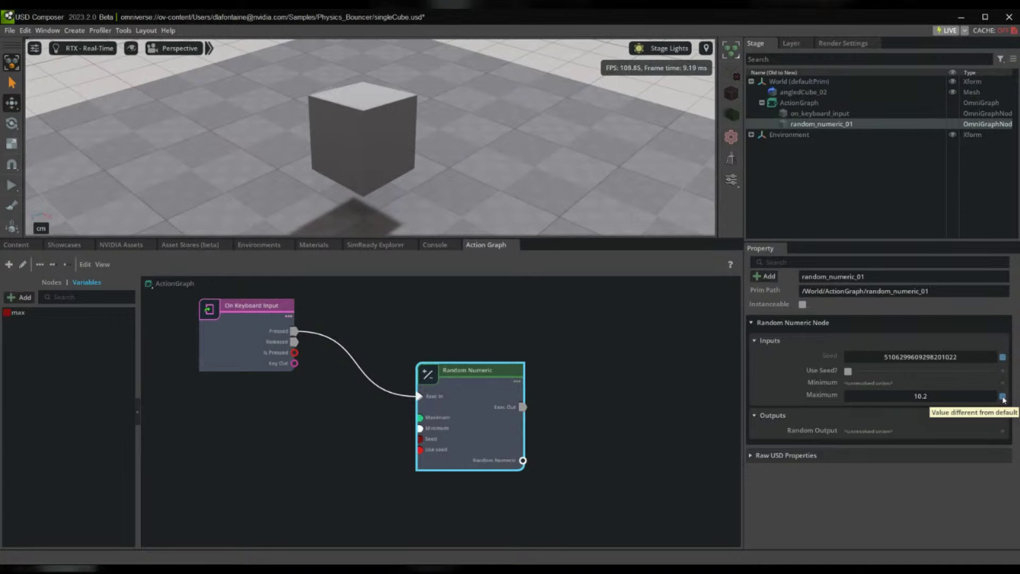
pyautogui.click(1003, 397)
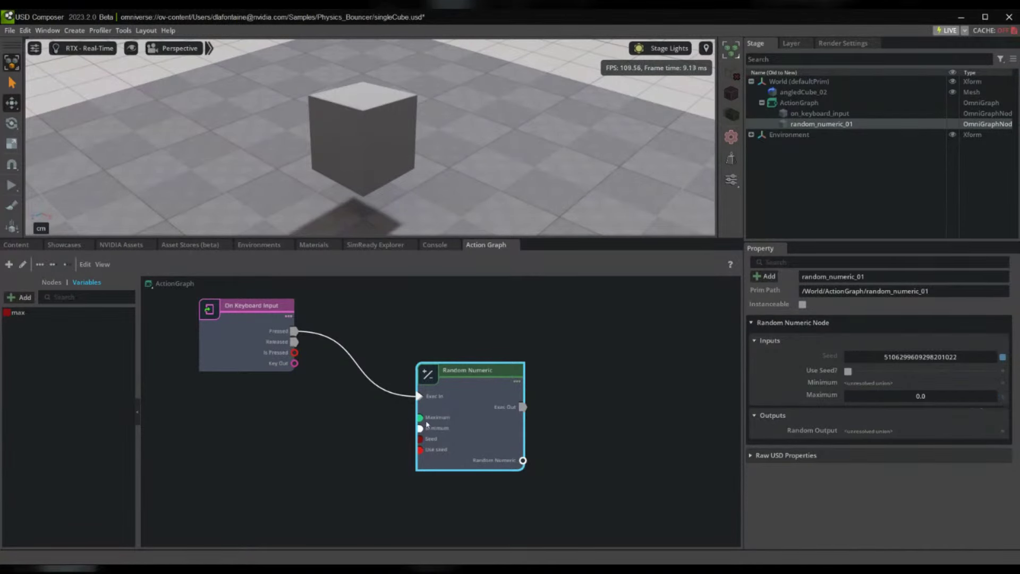
pyautogui.click(327, 444)
pyautogui.click(467, 396)
pyautogui.click(909, 398)
pyautogui.write('5')
pyautogui.press('Return')
pyautogui.rightClick(432, 420)
pyautogui.moveTo(468, 451)
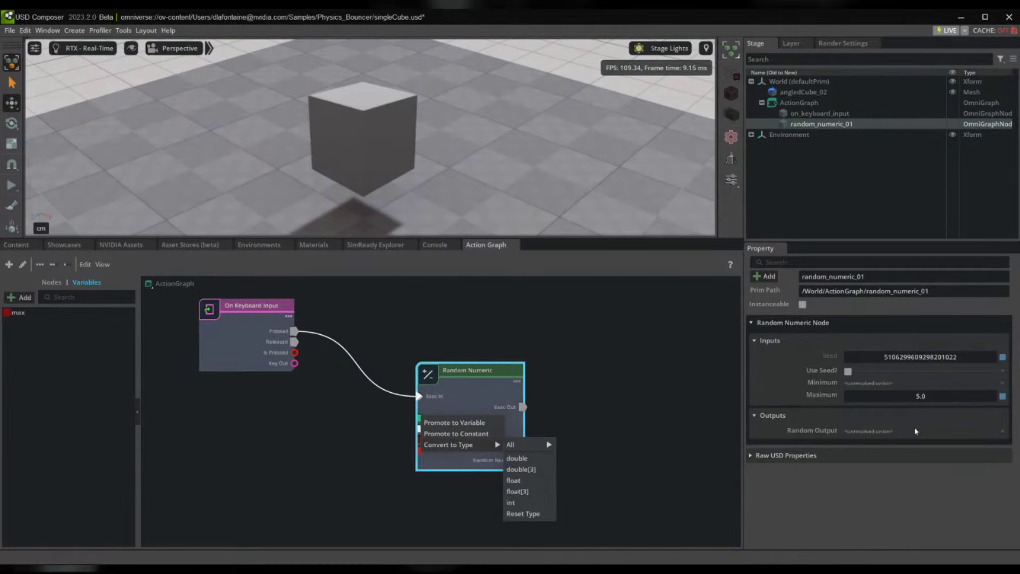
pyautogui.click(922, 399)
pyautogui.click(489, 479)
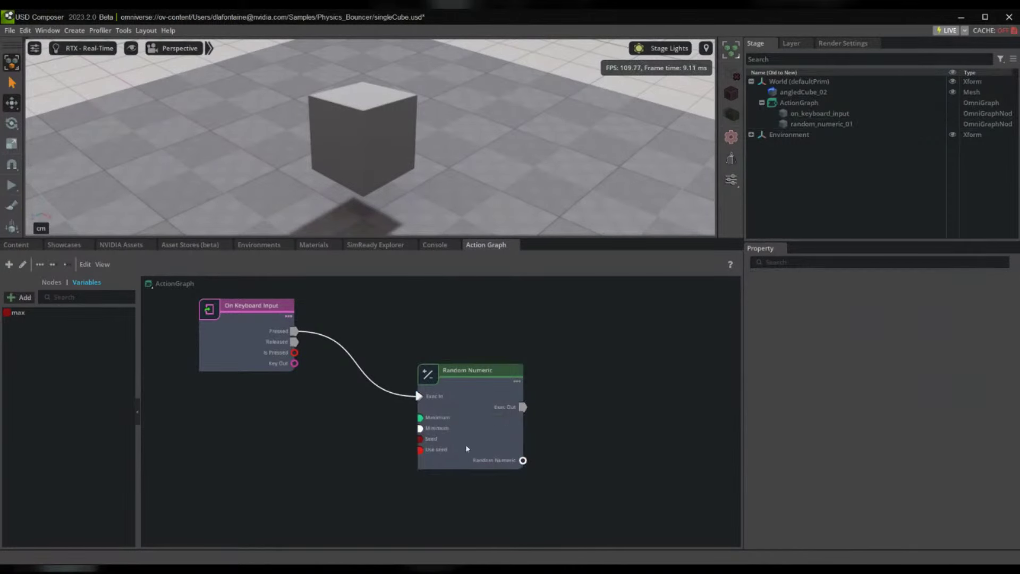
pyautogui.click(427, 425)
pyautogui.moveTo(500, 419); pyautogui.dragTo(468, 429)
pyautogui.click(567, 420)
pyautogui.click(234, 468)
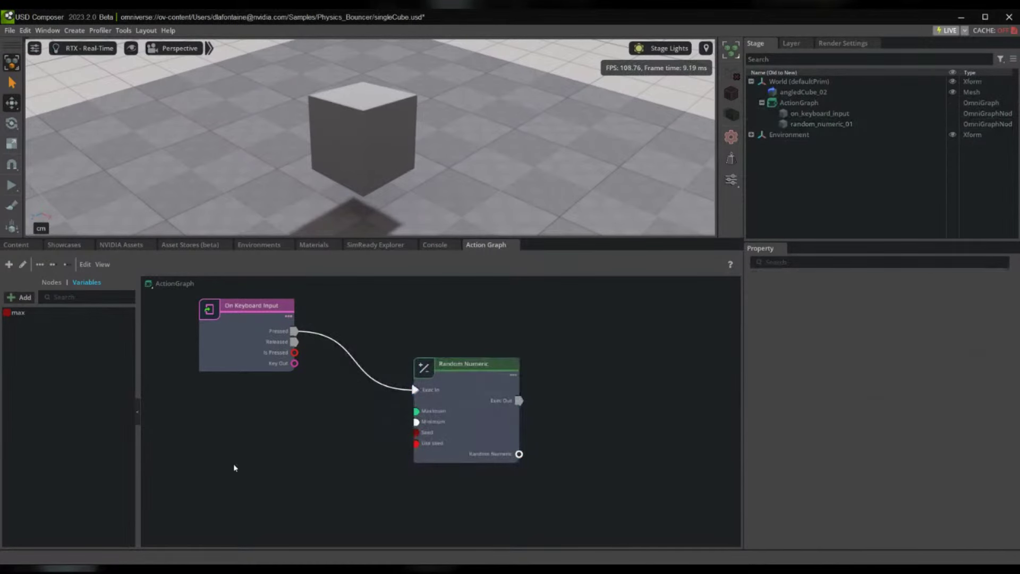
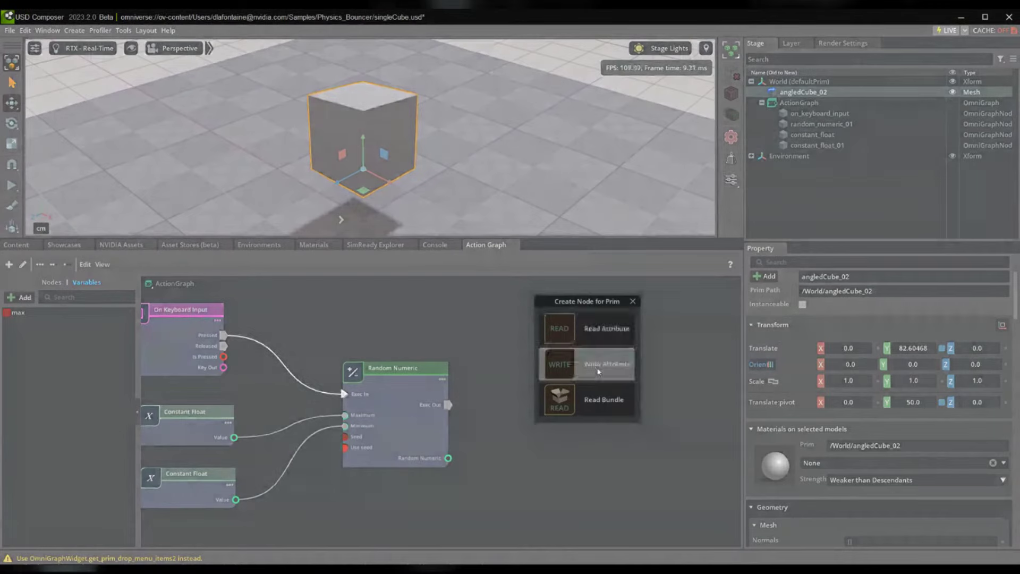
# Create a Write Attribute node for the angledCube_02 prim and deselect it
pyautogui.click(607, 363)
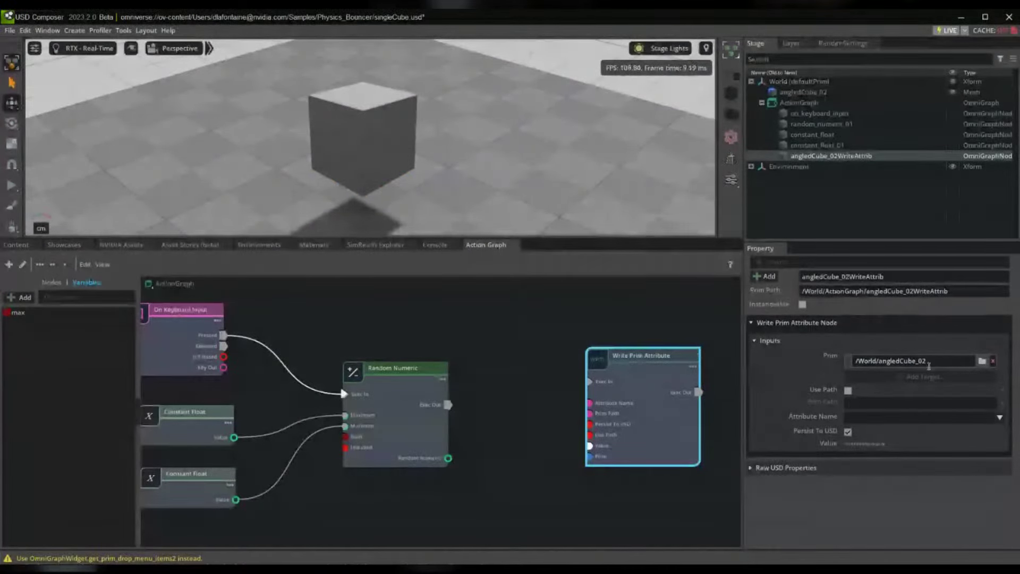
pyautogui.click(915, 360)
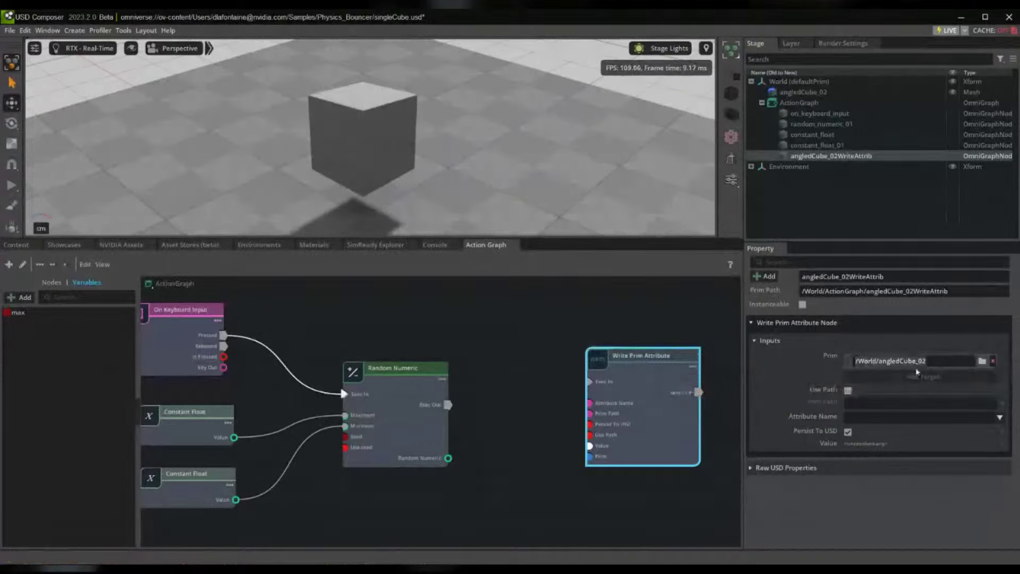
pyautogui.click(626, 335)
# Search for "write prim" and add a separate Write Prim Attribute node to the graph
pyautogui.moveTo(625, 335); pyautogui.dragTo(425, 326, button='middle')
pyautogui.press('Tab')
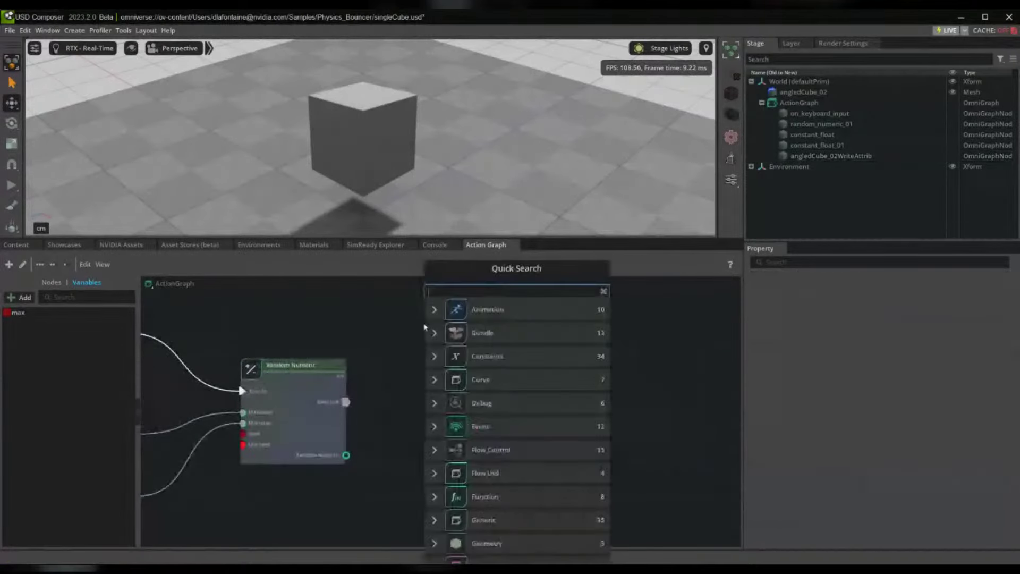
pyautogui.write('write prim')
pyautogui.press('Return')
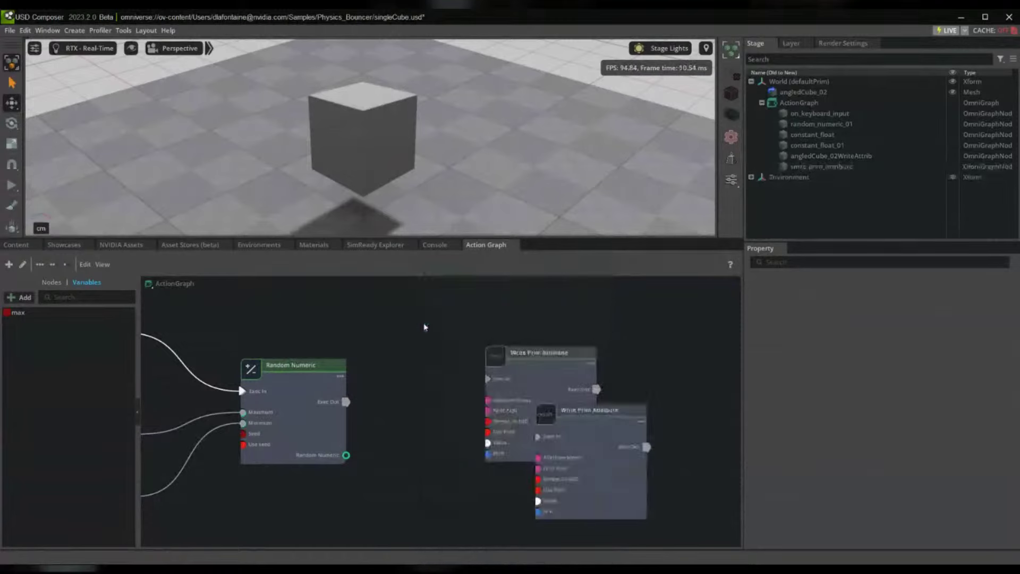
# Move the new Write Prim Attribute node closer and set its Prim target to /World/angledCube_02
pyautogui.moveTo(631, 455); pyautogui.dragTo(567, 397)
pyautogui.click(916, 360)
pyautogui.click(412, 232)
pyautogui.click(449, 243)
# Delete the redundant angledCube_02WriteAttrib node and reposition the remaining Write Prim Attribute node
pyautogui.click(510, 391)
pyautogui.press('Delete')
pyautogui.moveTo(474, 411); pyautogui.dragTo(510, 413)
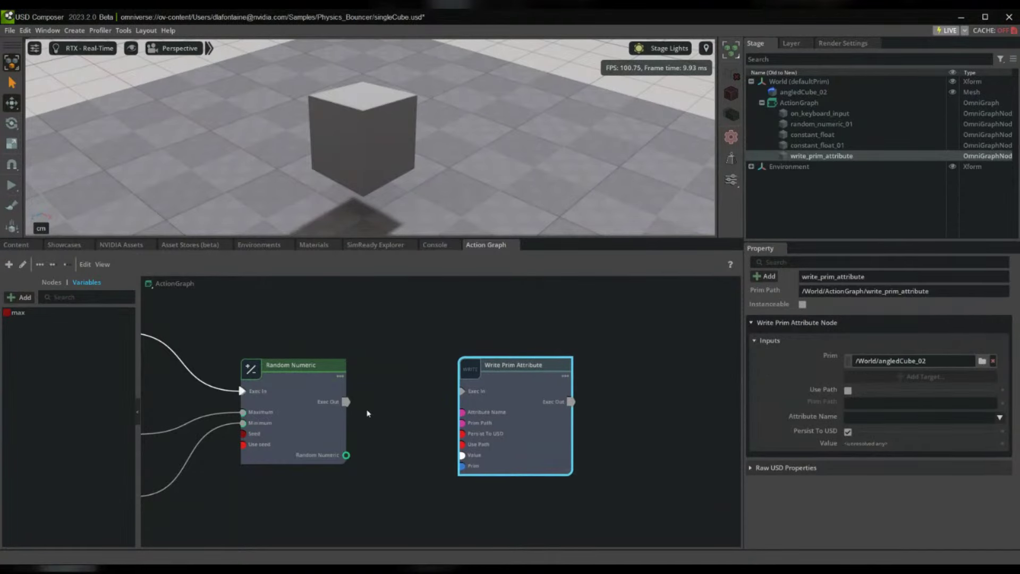
# Connect Random Numeric's Exec Out to Write Prim Attribute's Exec In and browse the attribute names available for the cube
pyautogui.moveTo(347, 403); pyautogui.dragTo(463, 392)
pyautogui.click(821, 156)
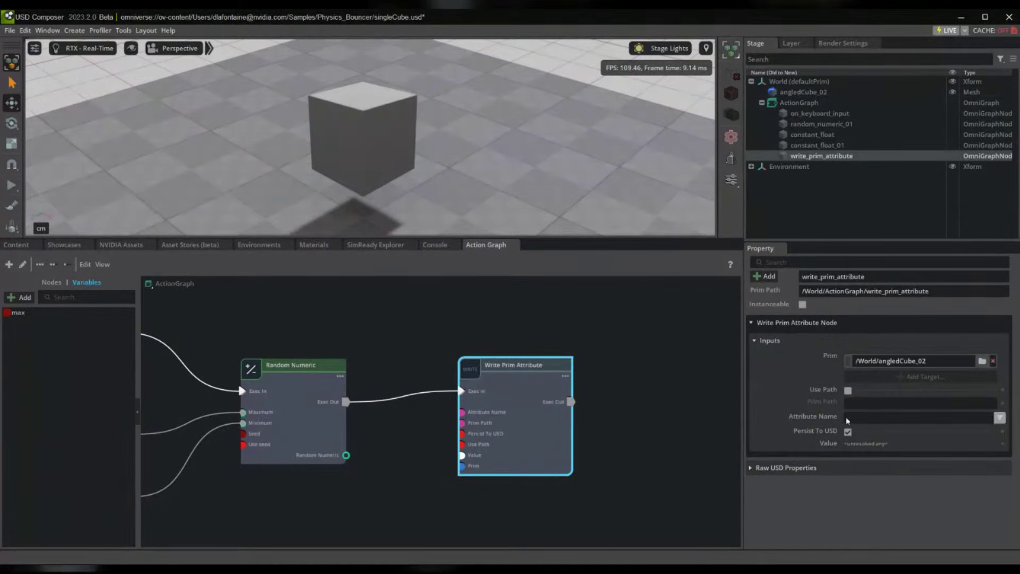
pyautogui.click(885, 421)
pyautogui.moveTo(1002, 429)
pyautogui.mouseDown()
pyautogui.moveTo(1004, 483)
pyautogui.moveTo(1002, 425)
pyautogui.mouseUp()
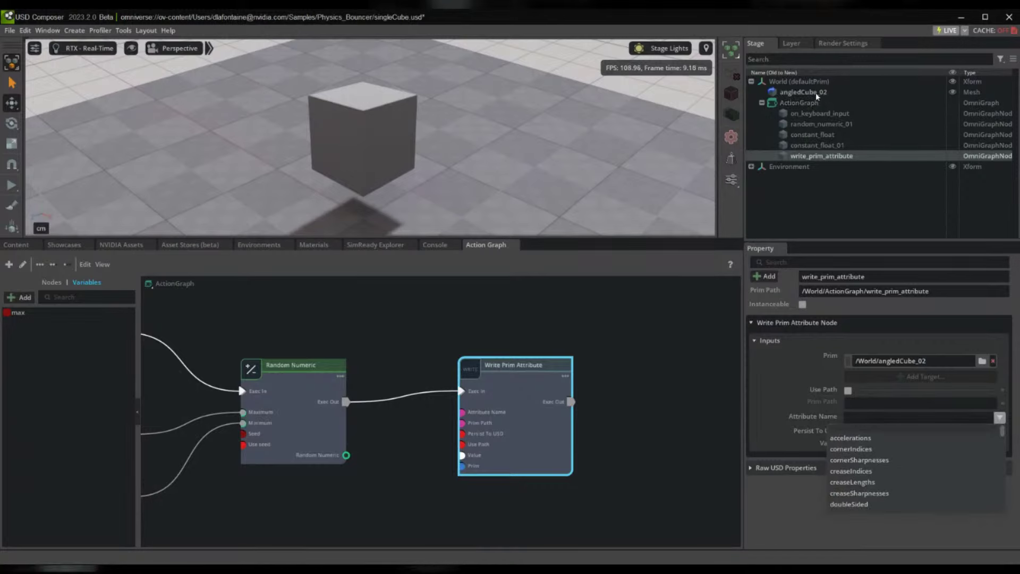
pyautogui.click(817, 96)
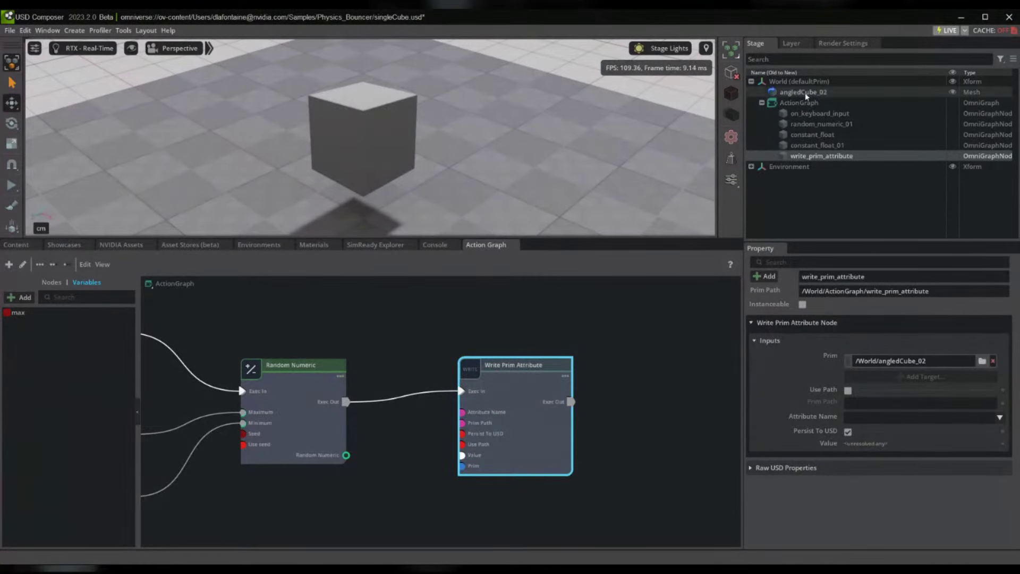
# Inspect angledCube_02's rigid body properties to find the attribute name behind Linear Velocity
pyautogui.click(806, 93)
pyautogui.scroll(-10, 813, 419)
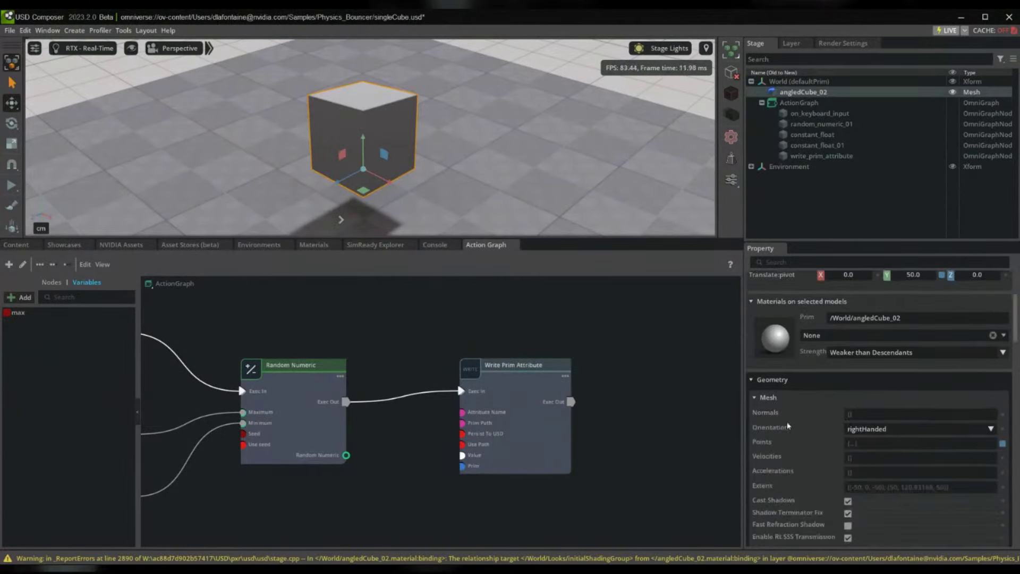
pyautogui.scroll(-3, 818, 430)
pyautogui.scroll(-3, 832, 454)
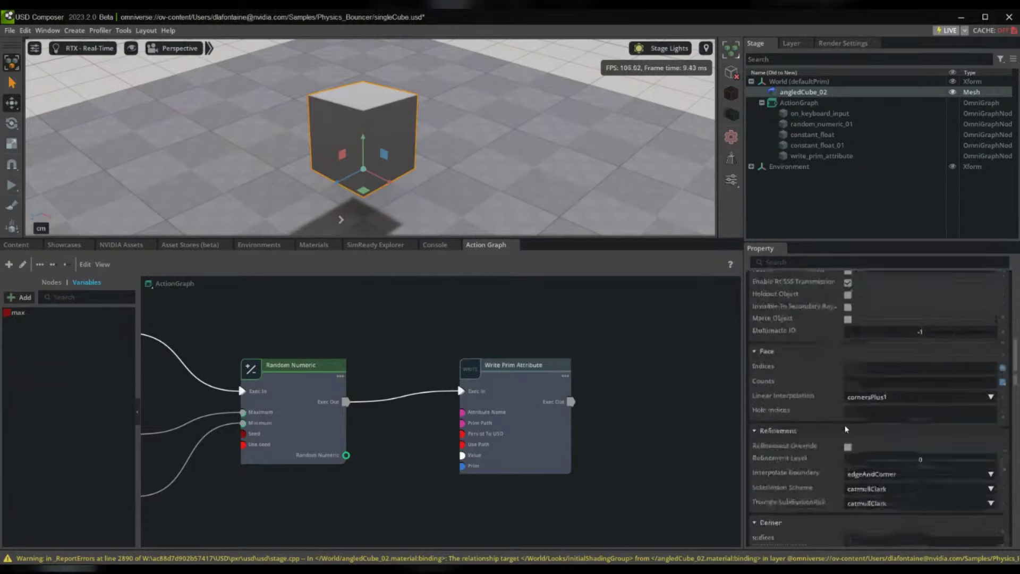
pyautogui.scroll(3, 832, 458)
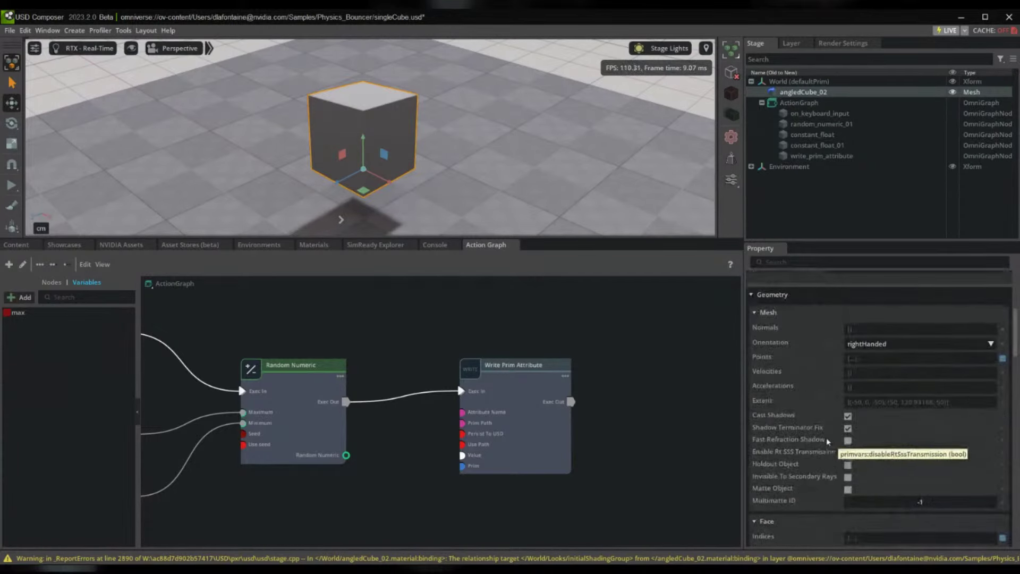
pyautogui.scroll(-2, 826, 441)
pyautogui.scroll(-2, 825, 419)
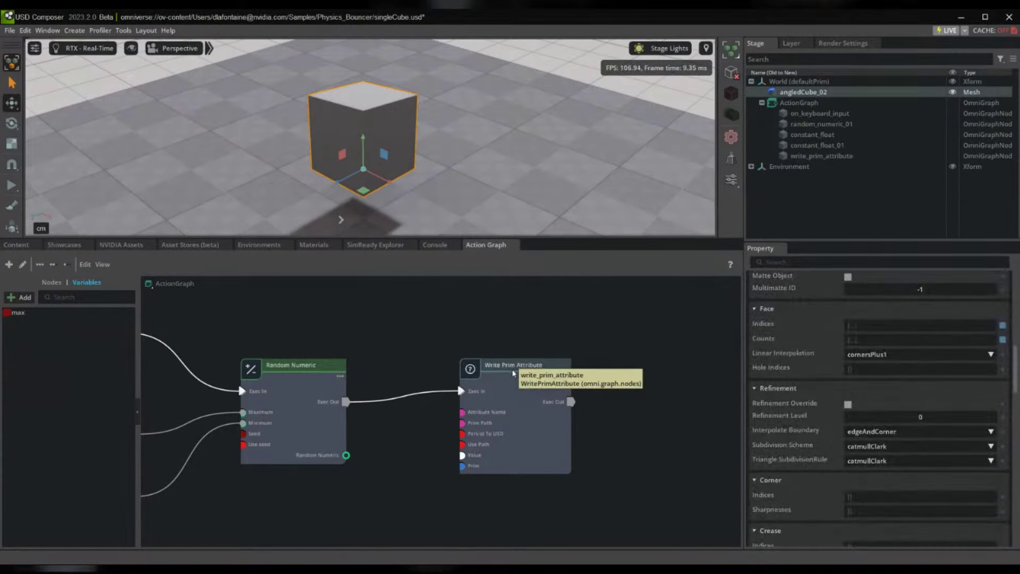
pyautogui.scroll(-6, 829, 451)
pyautogui.scroll(-8, 825, 455)
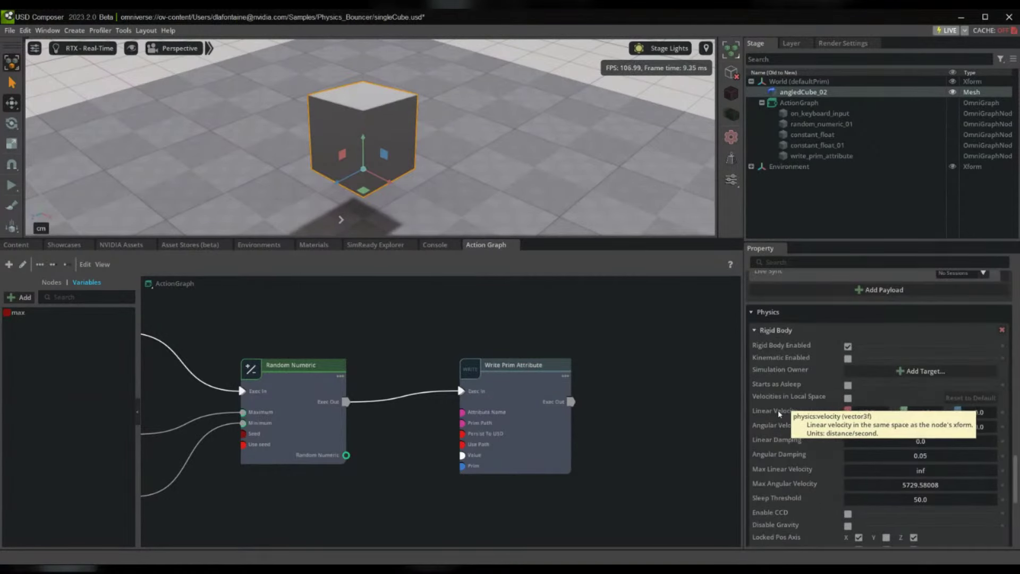
# Play the simulation and set angledCube_02's Linear Velocity Y value to 500
pyautogui.click(7, 186)
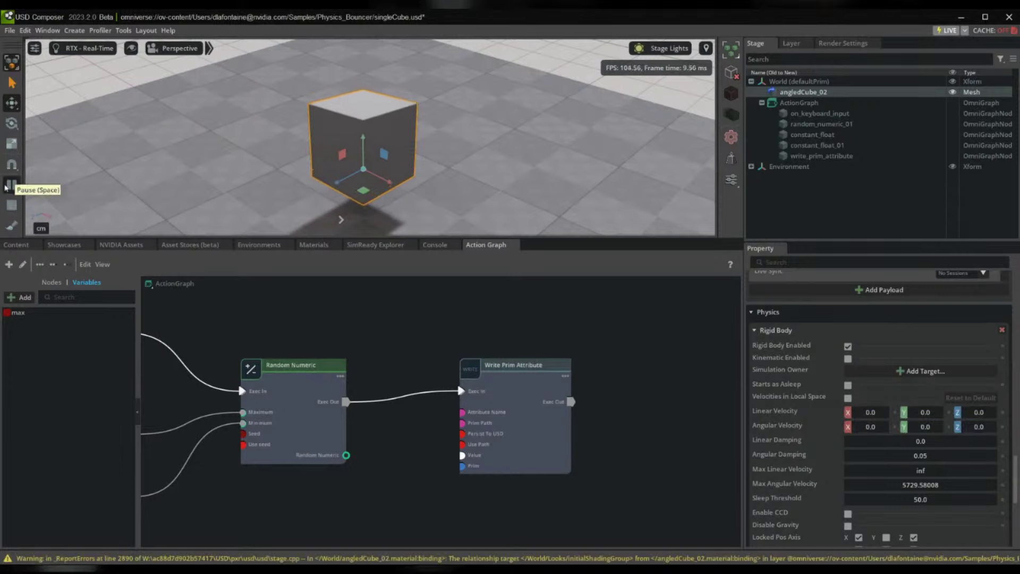
pyautogui.doubleClick(928, 413)
pyautogui.write('500')
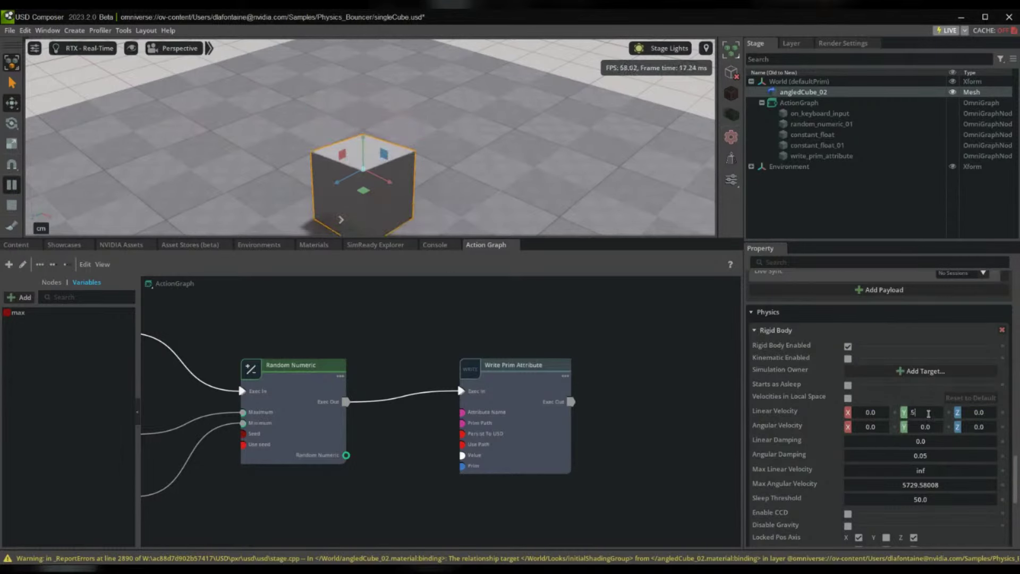
pyautogui.press('Return')
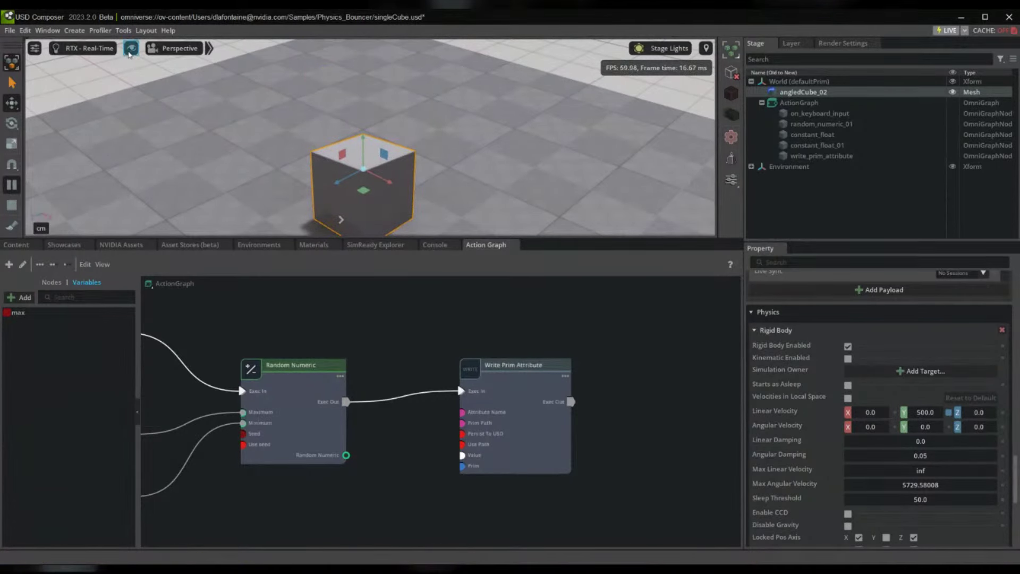
# Display the physics Simulation Settings in the viewport to check the simulation output mode, and close them
pyautogui.click(129, 48)
pyautogui.moveTo(160, 84)
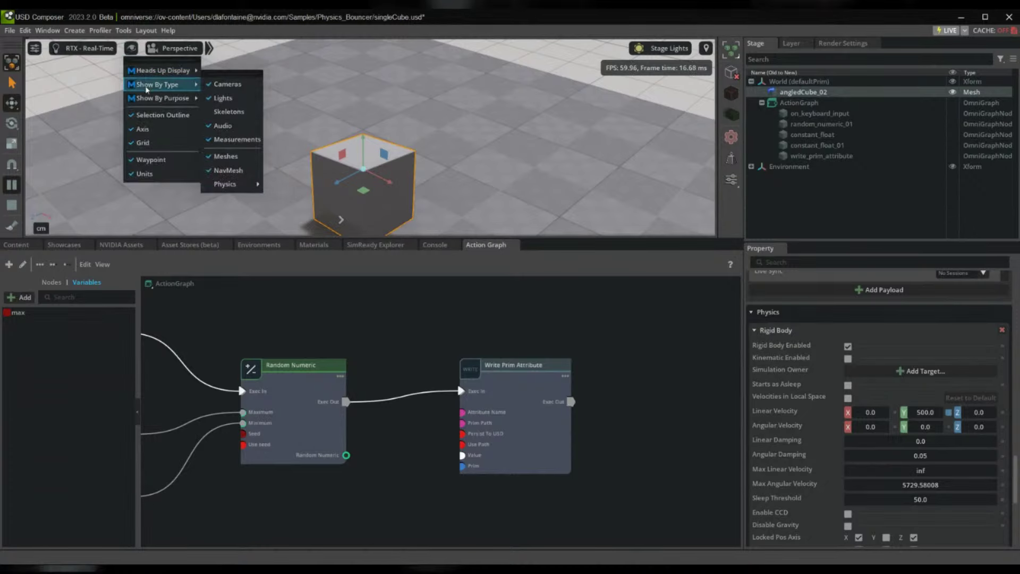
pyautogui.moveTo(239, 183)
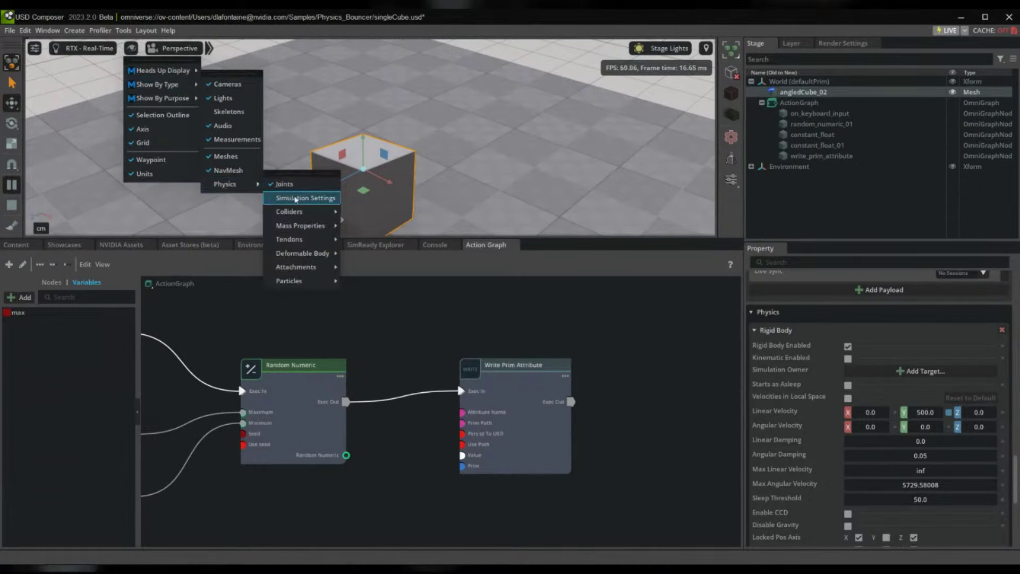
pyautogui.click(300, 199)
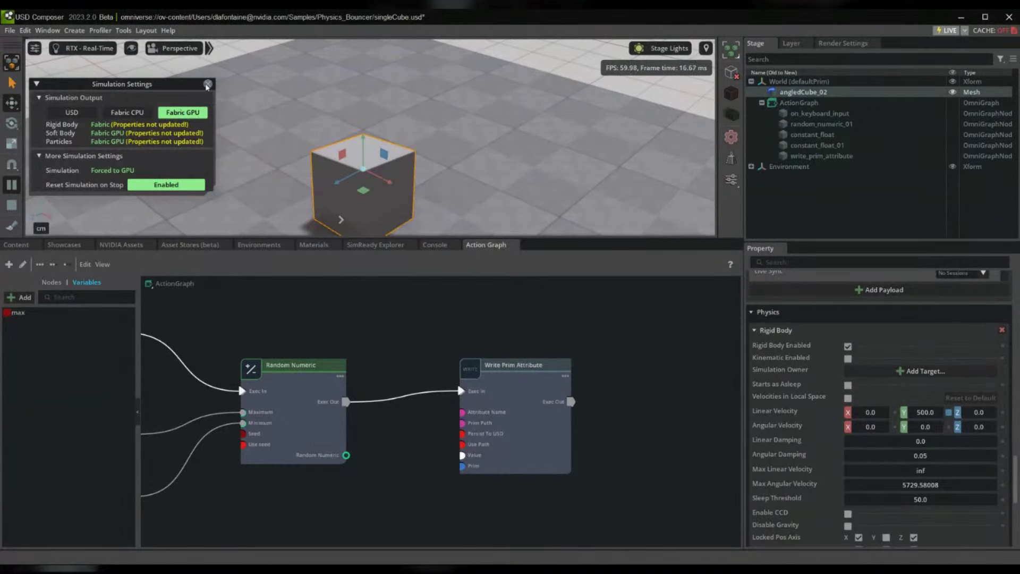
pyautogui.click(208, 84)
# Set the Write Prim Attribute node's Attribute Name to physics:velocity
pyautogui.moveTo(519, 388); pyautogui.dragTo(521, 417)
pyautogui.click(497, 359)
pyautogui.click(519, 356)
pyautogui.click(520, 418)
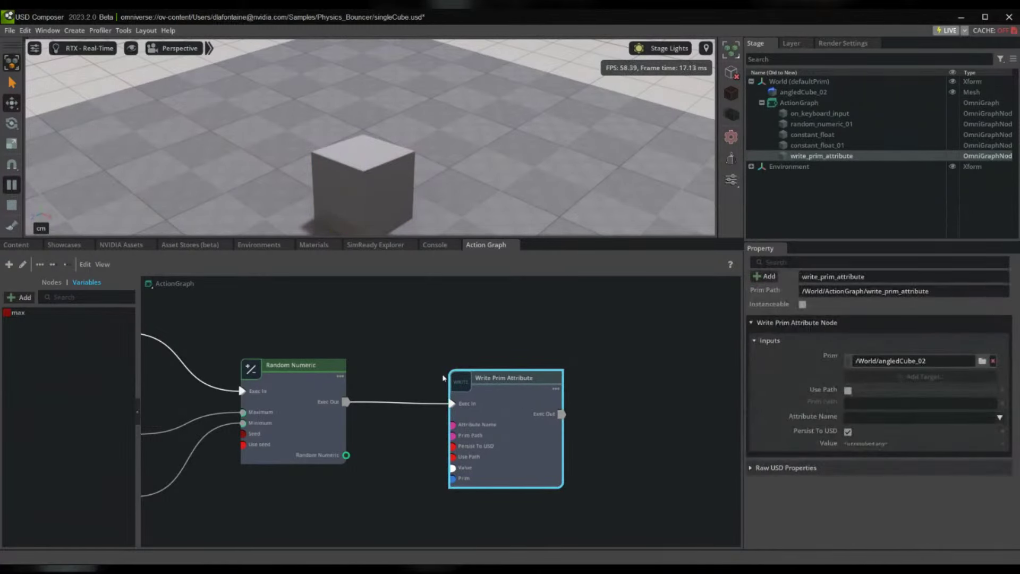
pyautogui.moveTo(503, 443); pyautogui.dragTo(515, 442)
pyautogui.click(927, 419)
pyautogui.scroll(-15, 911, 483)
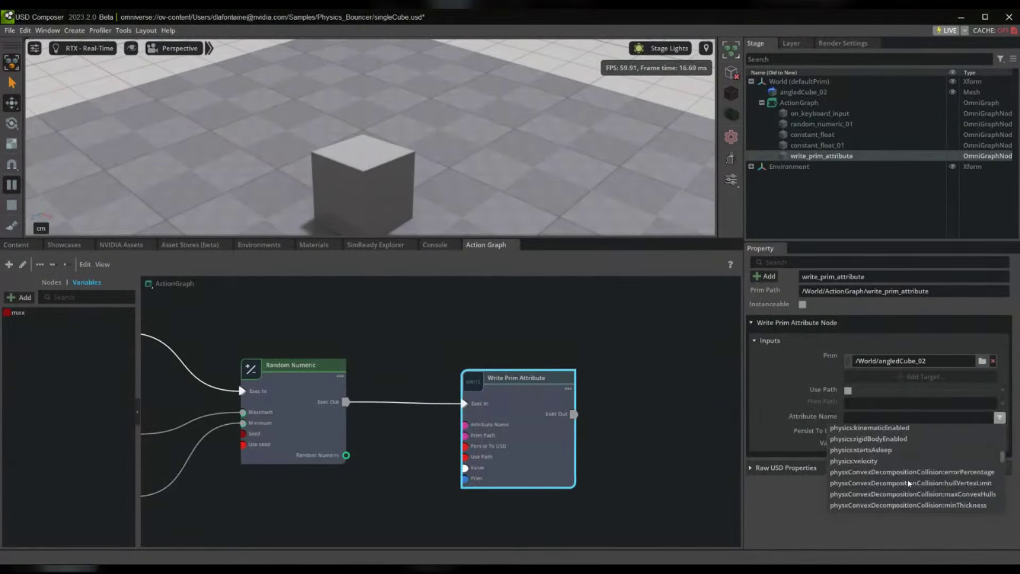
pyautogui.moveTo(1002, 482); pyautogui.dragTo(1008, 457)
pyautogui.click(874, 475)
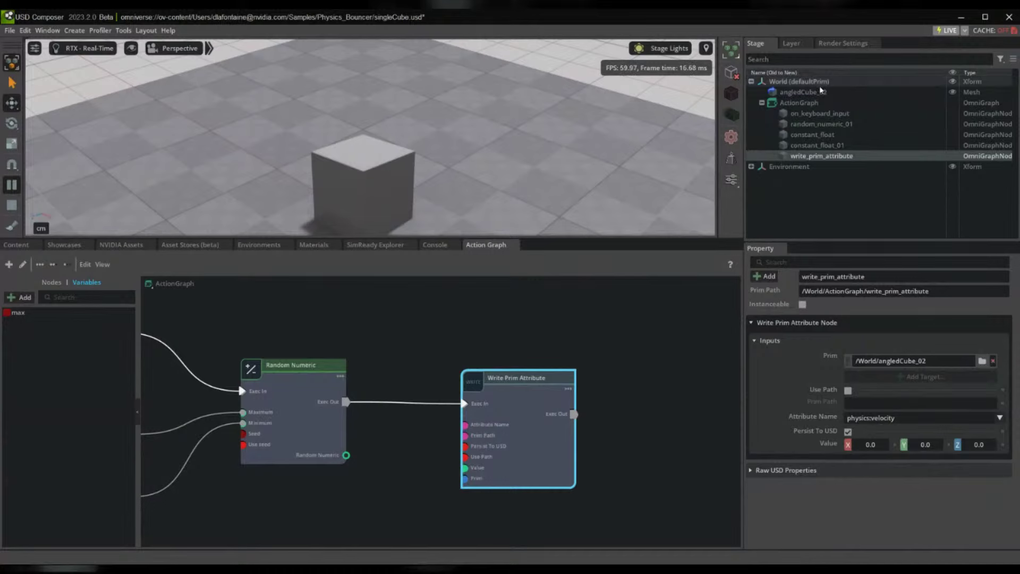
# Check the data type of angledCube_02's Linear Velocity in its rigid body properties
pyautogui.click(802, 92)
pyautogui.scroll(-15, 799, 492)
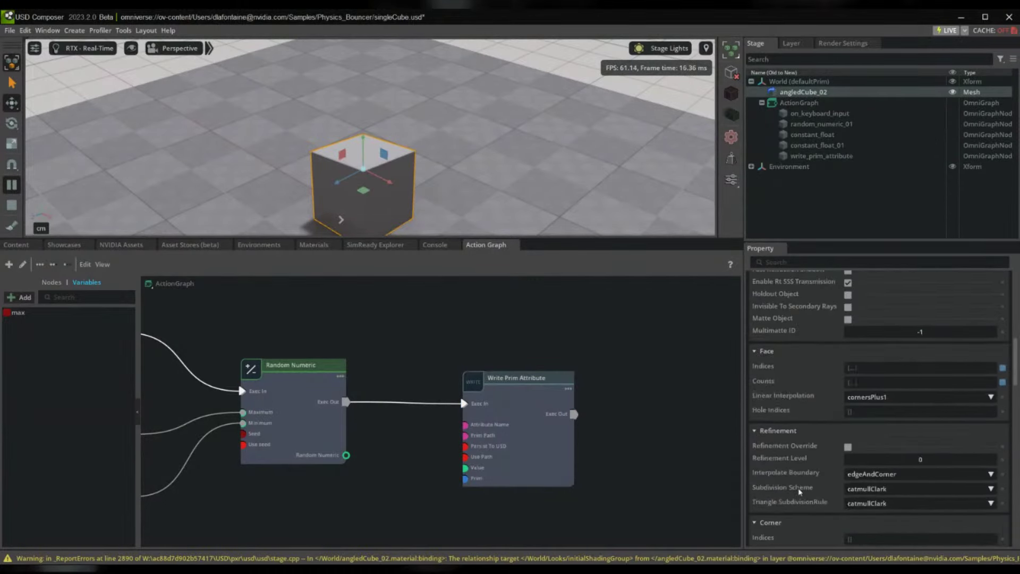
pyautogui.scroll(-2, 797, 478)
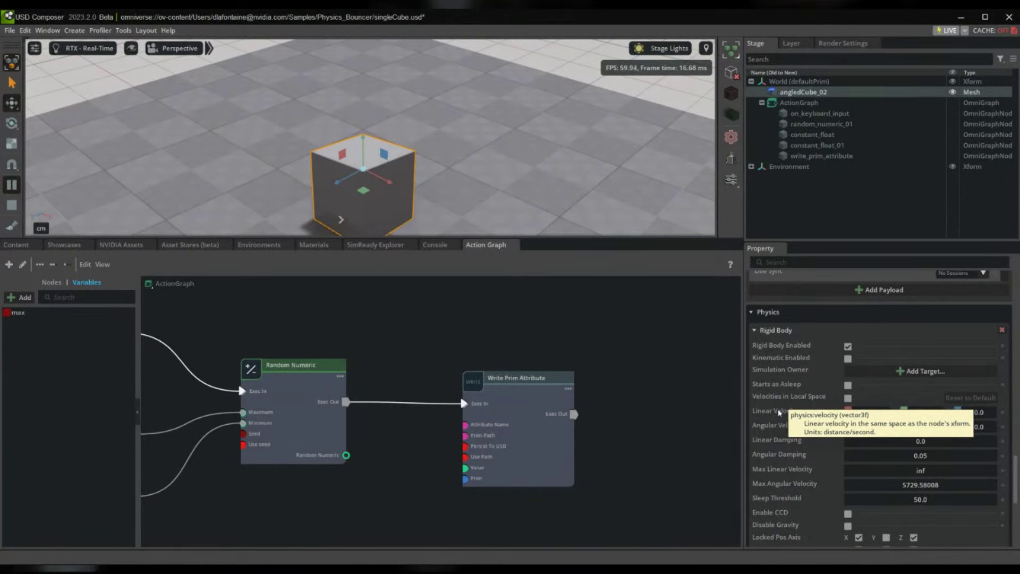
# Move the Write Prim Attribute node farther from the Random Numeric node to make room between them
pyautogui.click(549, 441)
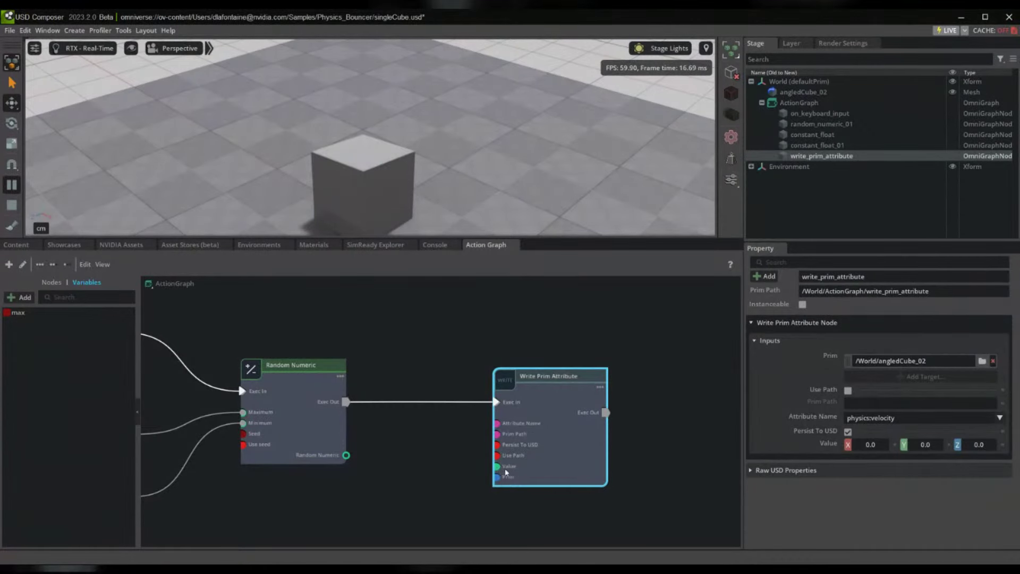
pyautogui.moveTo(544, 475); pyautogui.dragTo(579, 474)
pyautogui.moveTo(427, 491); pyautogui.dragTo(448, 434, button='middle')
pyautogui.click(425, 481)
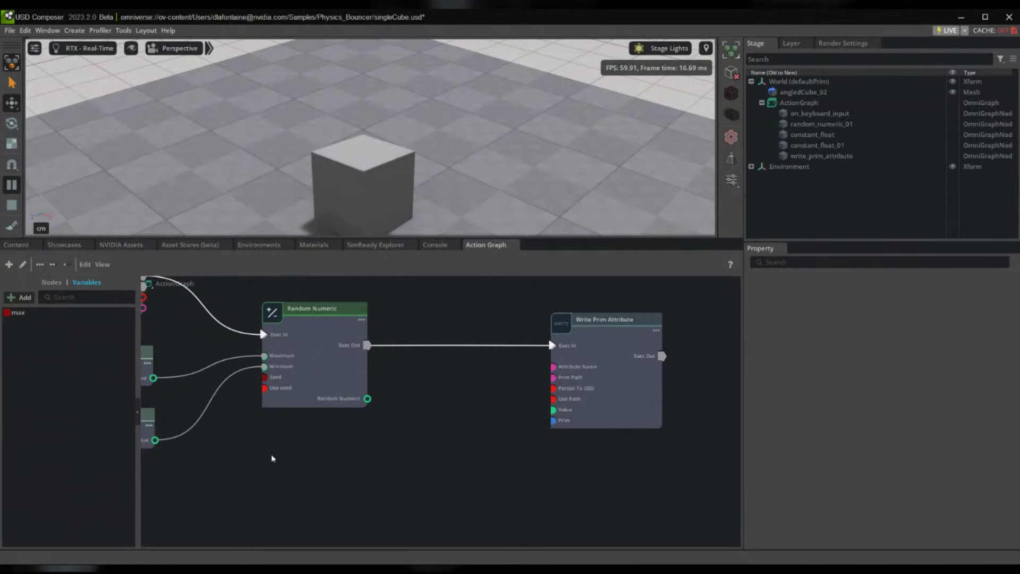
pyautogui.click(597, 418)
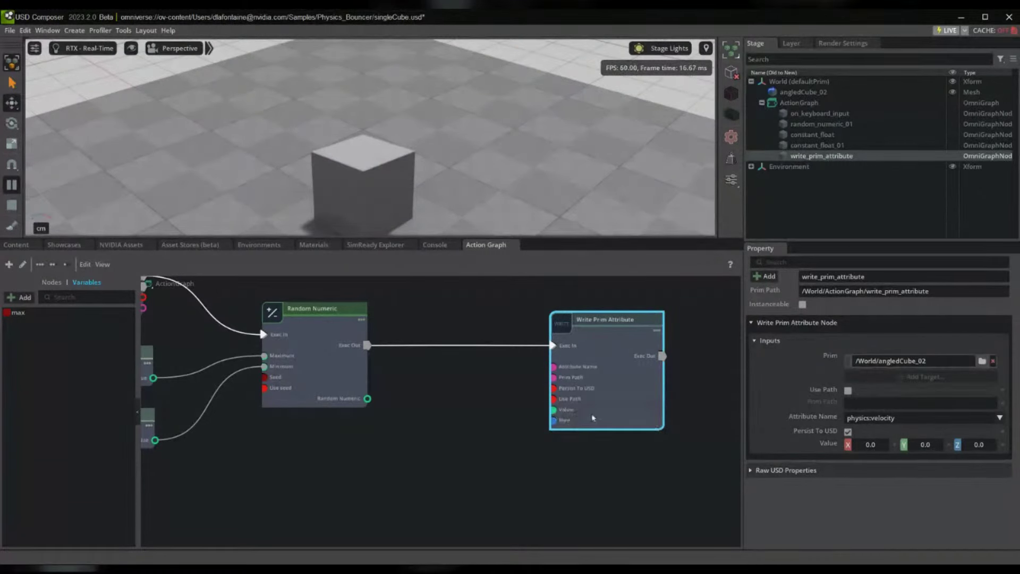
pyautogui.moveTo(586, 412); pyautogui.dragTo(651, 412)
# Search for "make" and add a Make 3-Vector node to the graph
pyautogui.click(425, 463)
pyautogui.press('Tab')
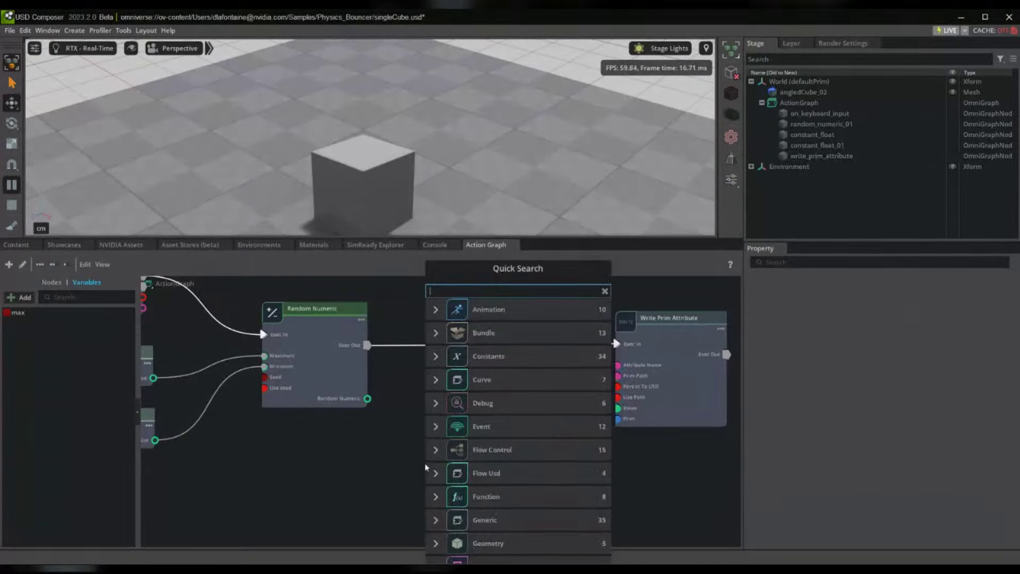
pyautogui.write('make')
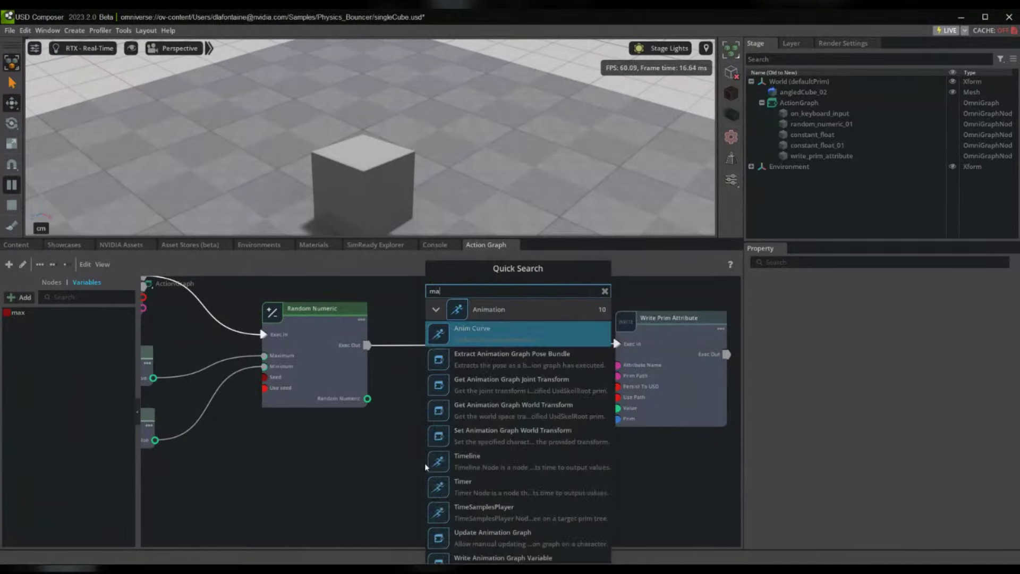
pyautogui.press('Down')
pyautogui.press('Return')
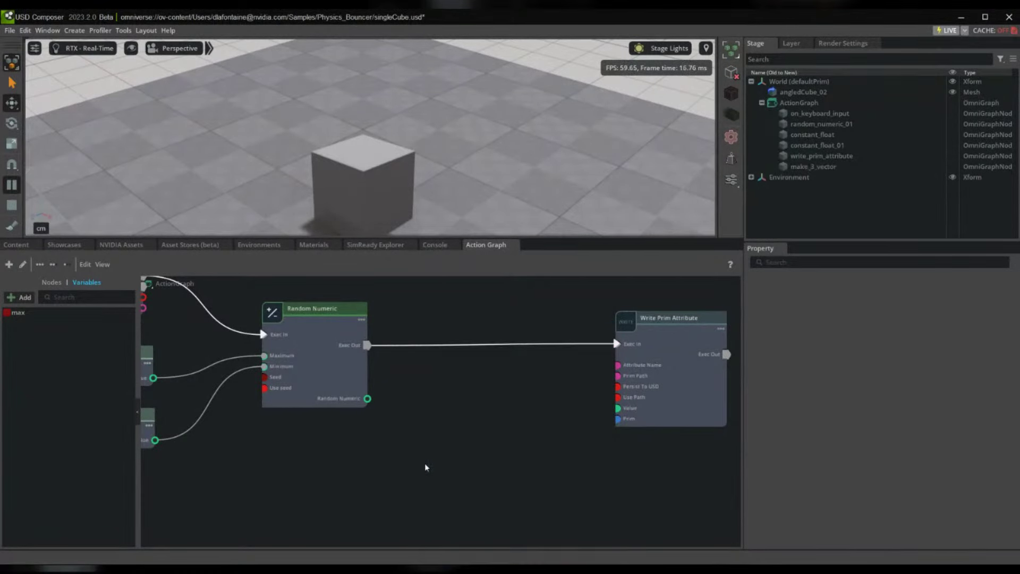
# Place the Make 3-Vector node between the Random Numeric and Write Prim Attribute nodes
pyautogui.scroll(-2, 523, 483)
pyautogui.moveTo(557, 542); pyautogui.dragTo(552, 465, button='middle')
pyautogui.moveTo(553, 464); pyautogui.dragTo(510, 316)
pyautogui.scroll(3, 509, 314)
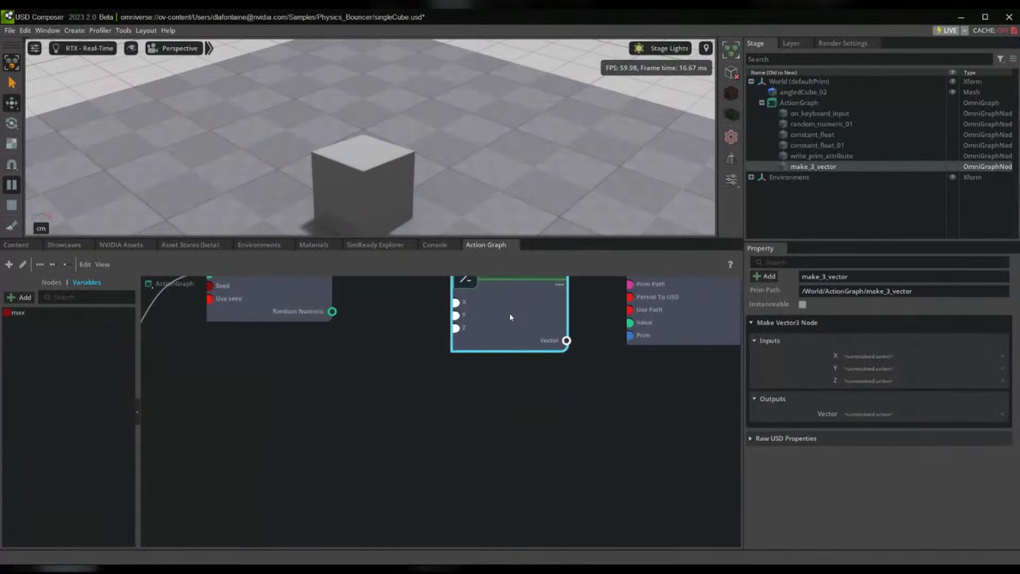
pyautogui.moveTo(578, 338); pyautogui.dragTo(526, 370, button='middle')
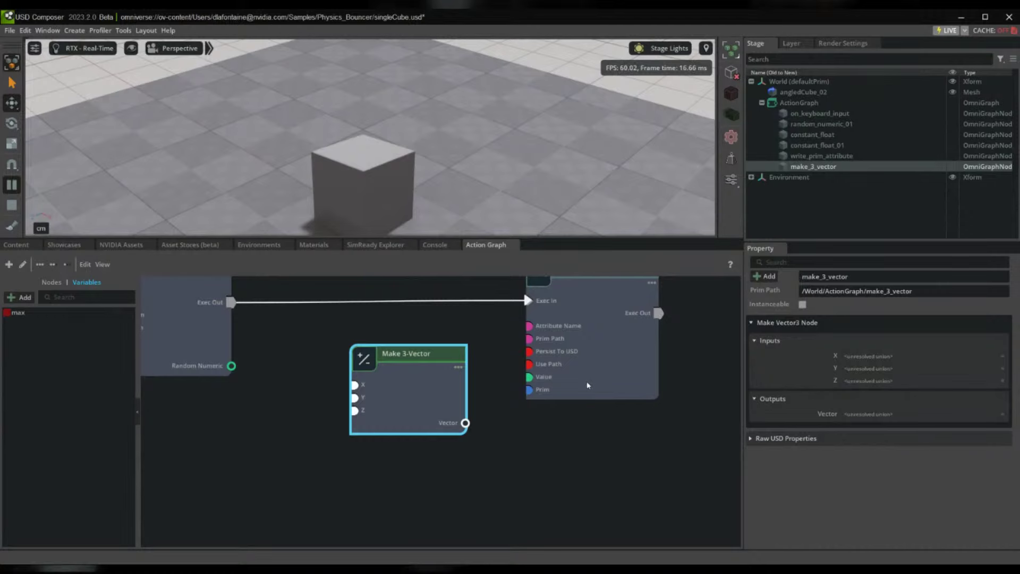
pyautogui.moveTo(588, 385); pyautogui.dragTo(566, 420, button='middle')
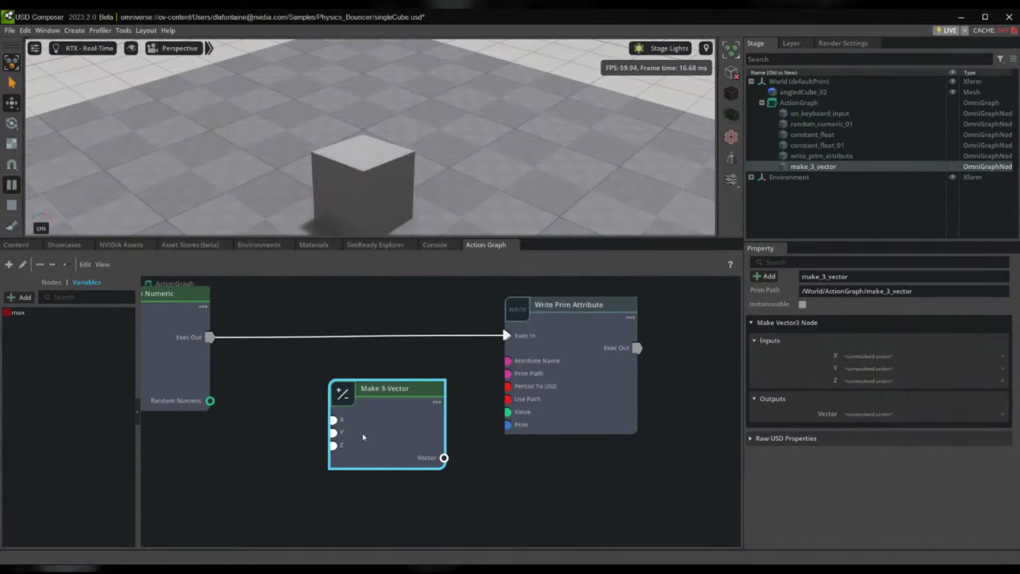
# Connect Random Numeric's output to the Y input of the Make 3-Vector node and select the vector node
pyautogui.click(351, 177)
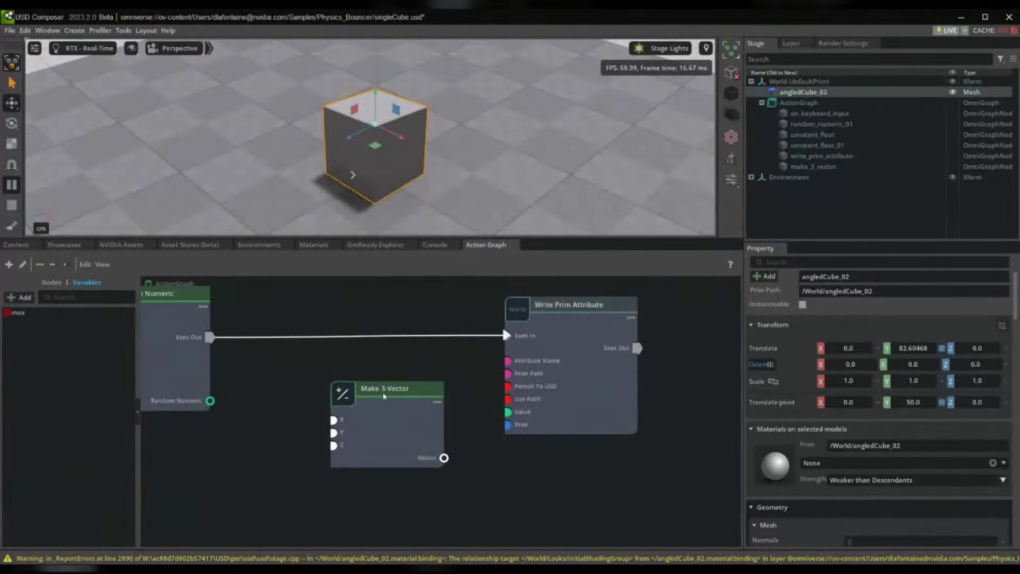
pyautogui.moveTo(250, 528); pyautogui.dragTo(349, 530, button='middle')
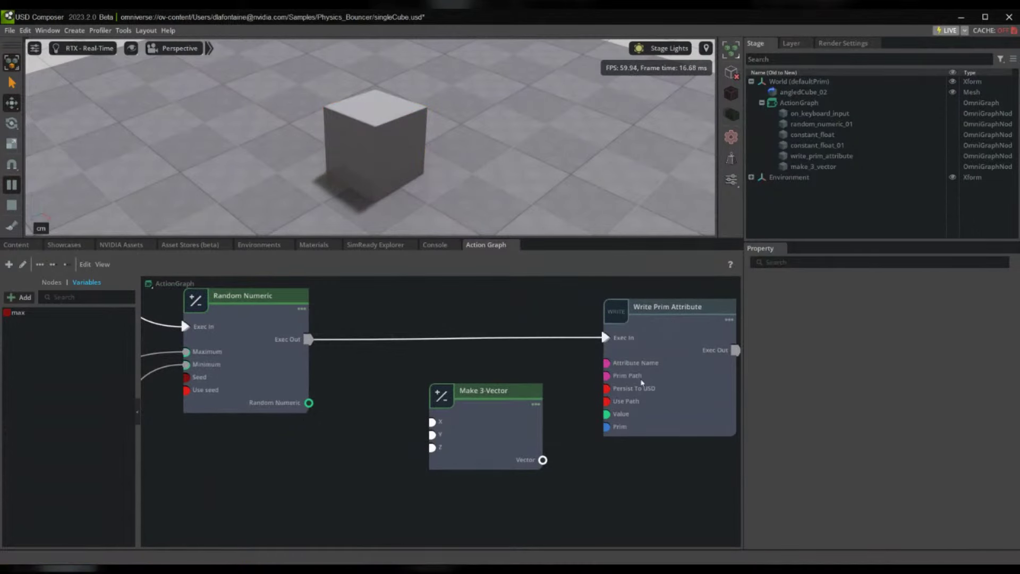
pyautogui.moveTo(293, 450); pyautogui.dragTo(442, 459, button='middle')
pyautogui.moveTo(218, 473); pyautogui.dragTo(161, 330)
pyautogui.moveTo(442, 403); pyautogui.dragTo(566, 436)
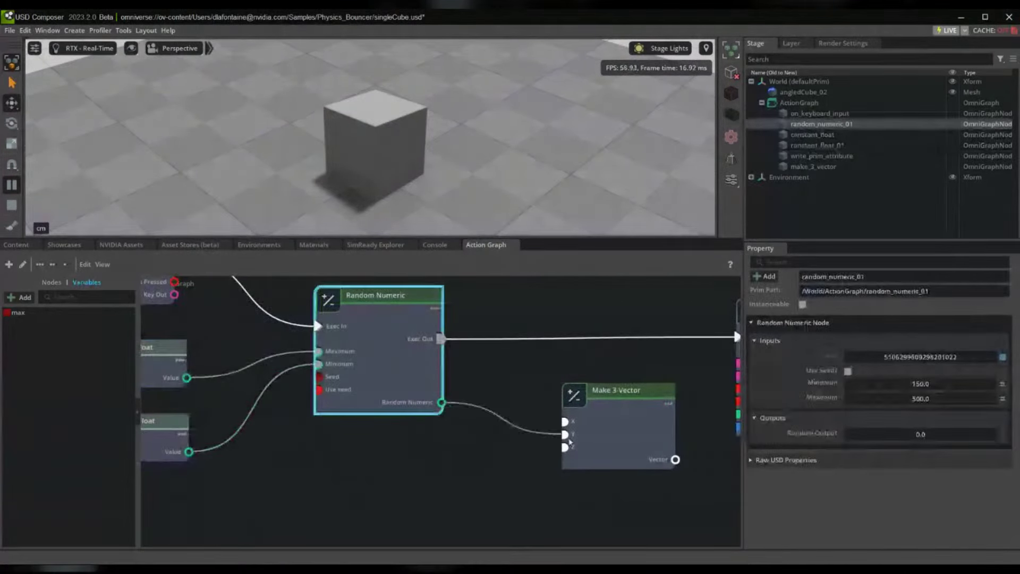
pyautogui.click(551, 473)
pyautogui.click(614, 416)
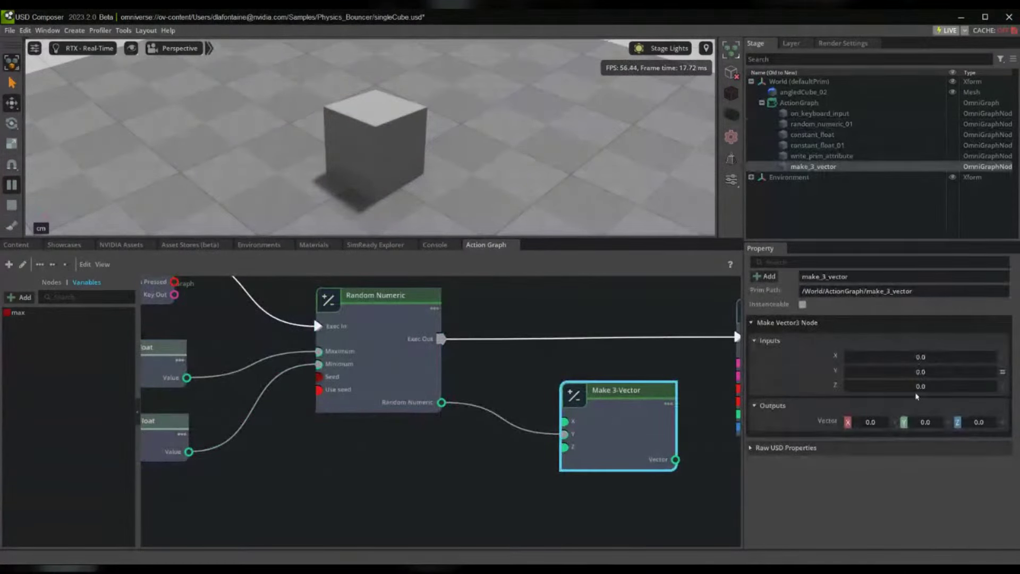
# Select the On Keyboard Input node to review its key and input settings
pyautogui.moveTo(611, 353); pyautogui.dragTo(585, 373, button='middle')
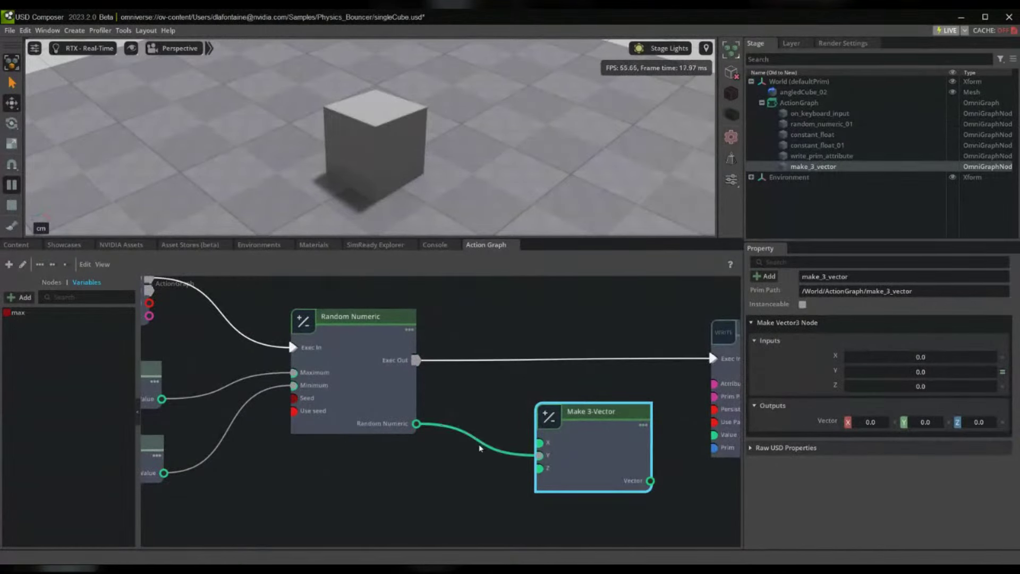
pyautogui.moveTo(480, 448); pyautogui.dragTo(655, 476, button='middle')
pyautogui.click(288, 338)
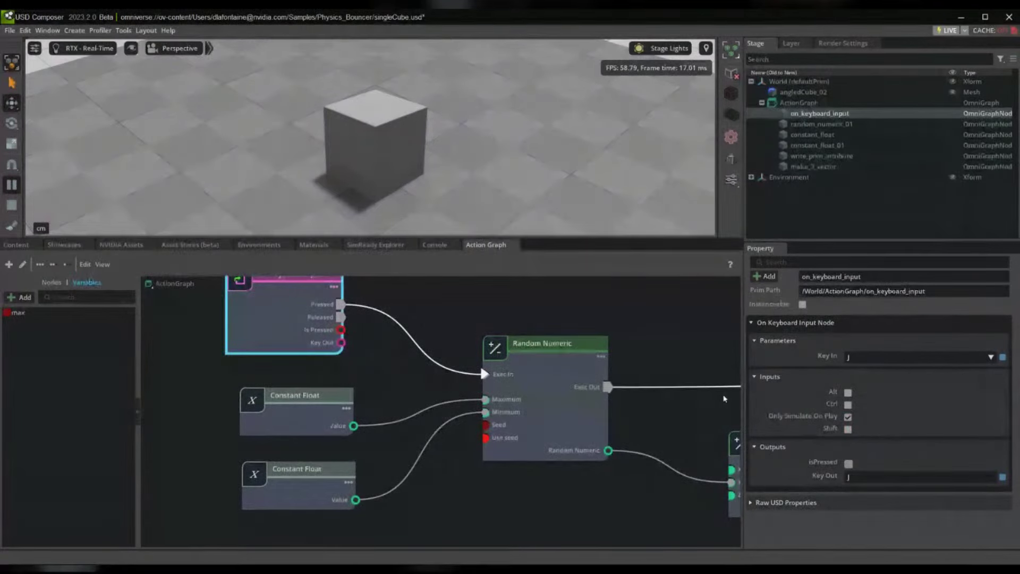
# Connect the Vector output of the Make 3-Vector node to the Value input of Write Prim Attribute, and clear the selection
pyautogui.click(611, 460)
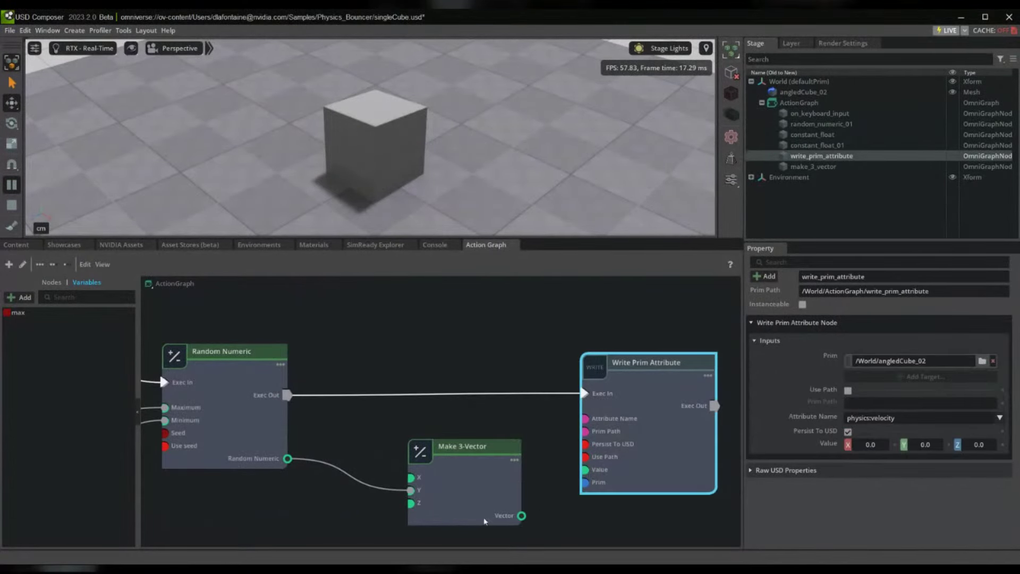
pyautogui.moveTo(521, 516); pyautogui.dragTo(585, 470)
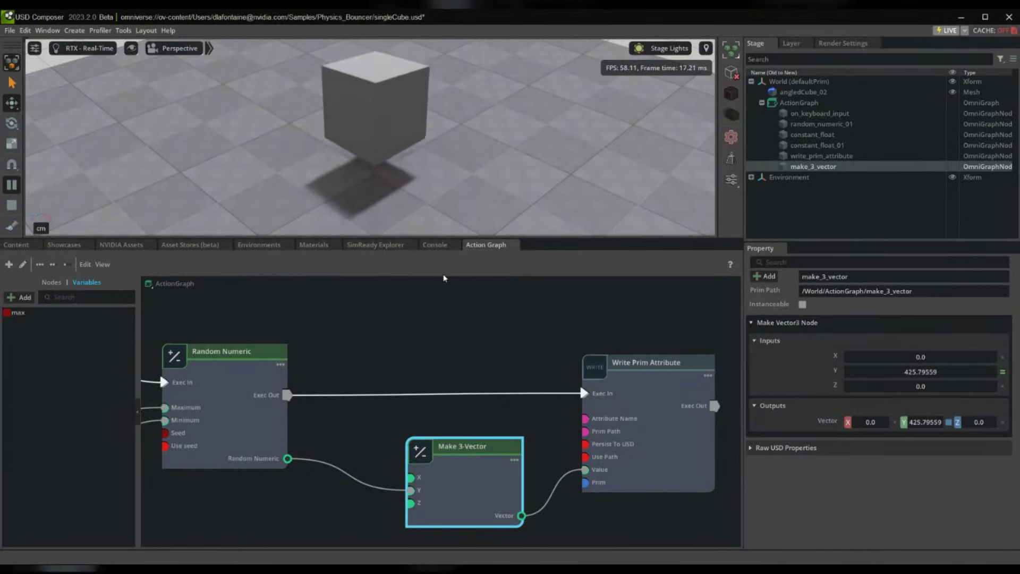
pyautogui.scroll(-2, 370, 326)
pyautogui.scroll(-2, 371, 326)
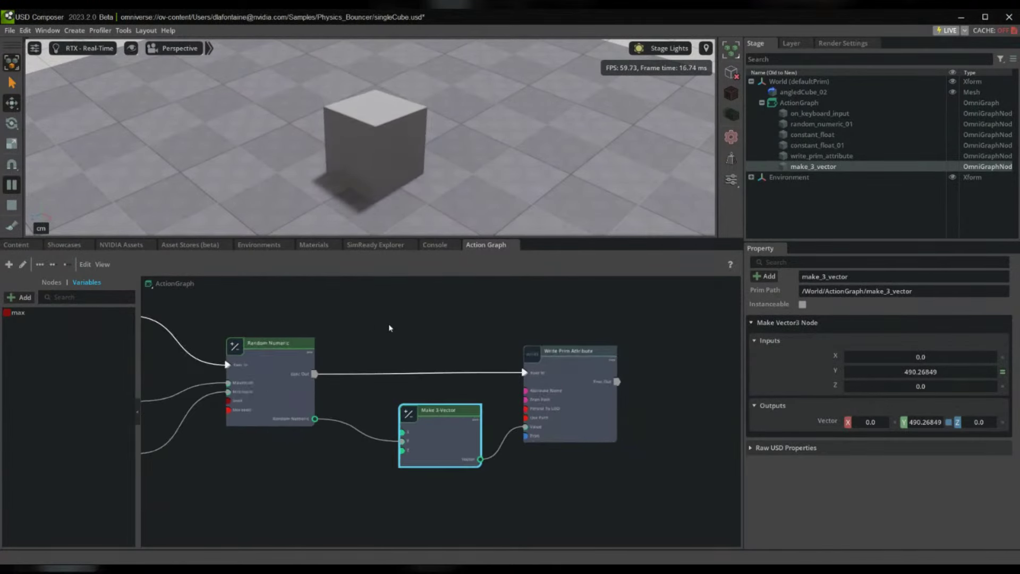
pyautogui.moveTo(380, 325); pyautogui.dragTo(456, 346, button='middle')
pyautogui.scroll(-2, 459, 341)
pyautogui.click(455, 345)
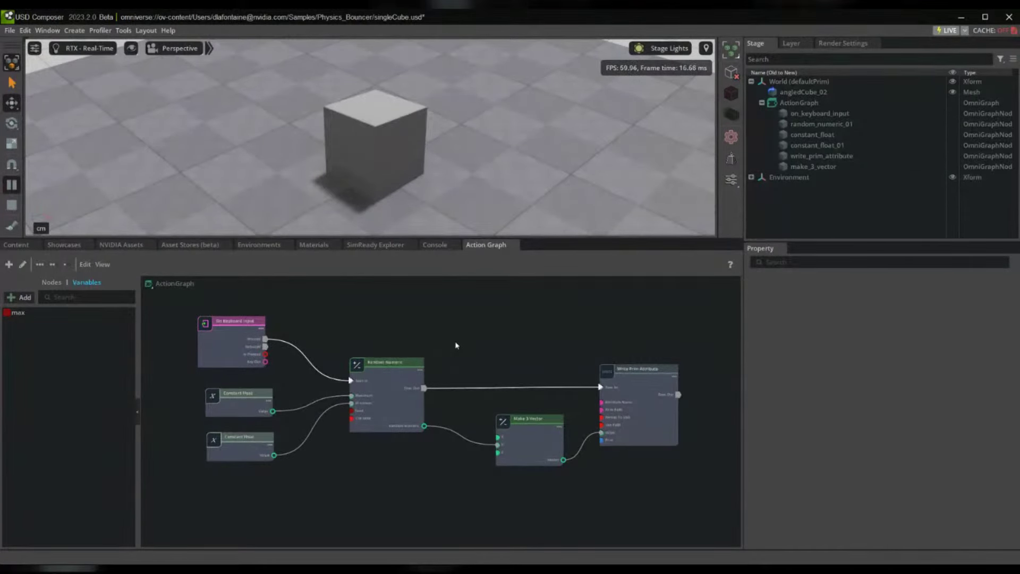
# Tidy the graph by moving the On Keyboard Input and Constant Float nodes closer together and lining up Make 3-Vector with Random Numeric's output
pyautogui.scroll(1, 456, 345)
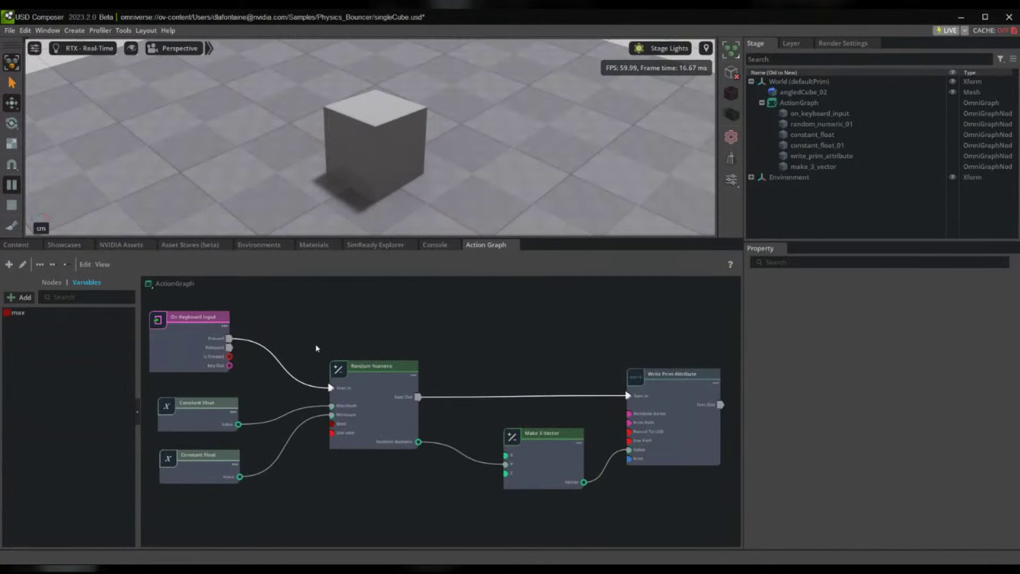
pyautogui.moveTo(200, 354); pyautogui.dragTo(209, 374)
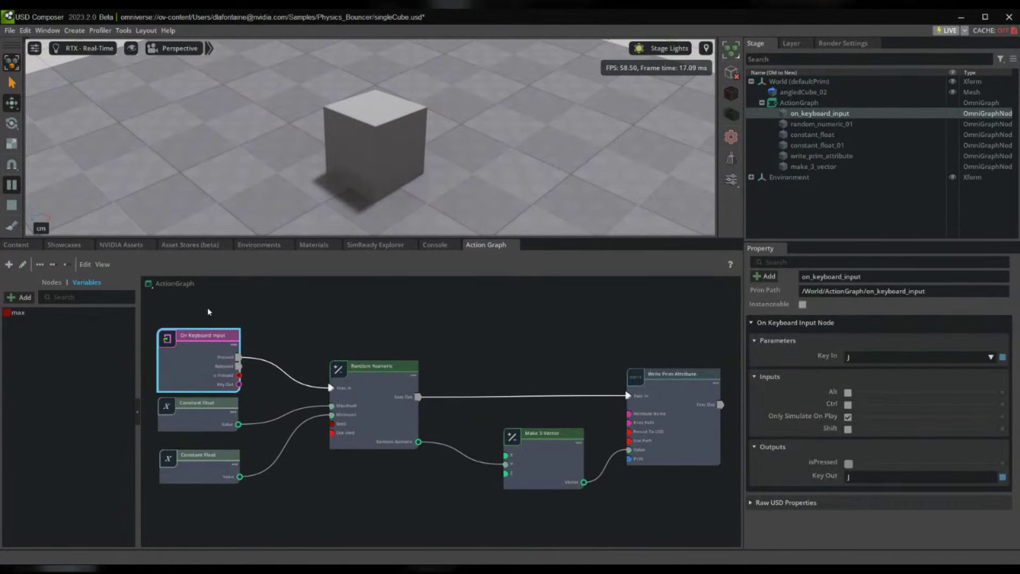
pyautogui.moveTo(208, 311); pyautogui.dragTo(228, 477)
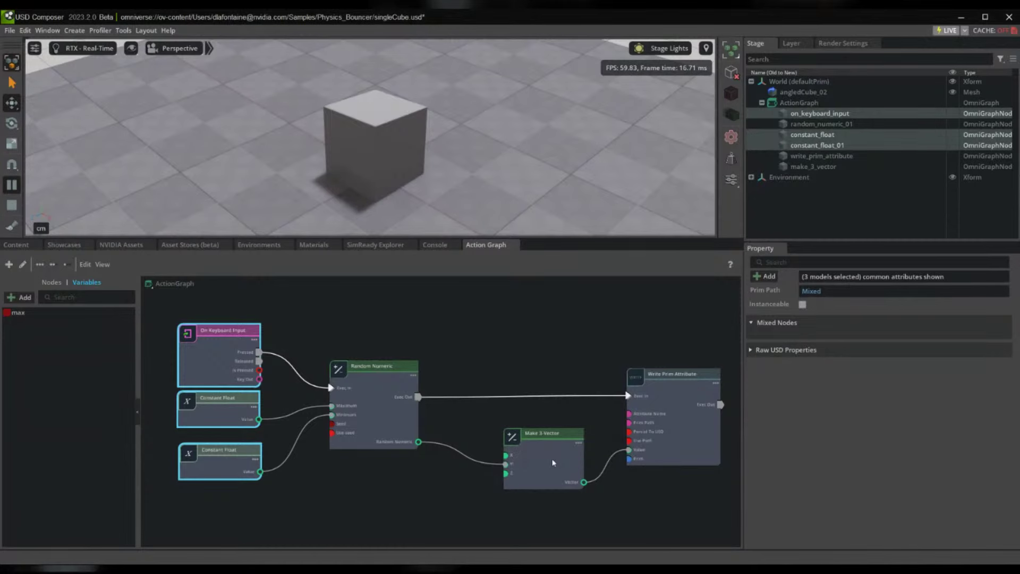
pyautogui.moveTo(553, 463); pyautogui.dragTo(547, 440)
pyautogui.click(440, 486)
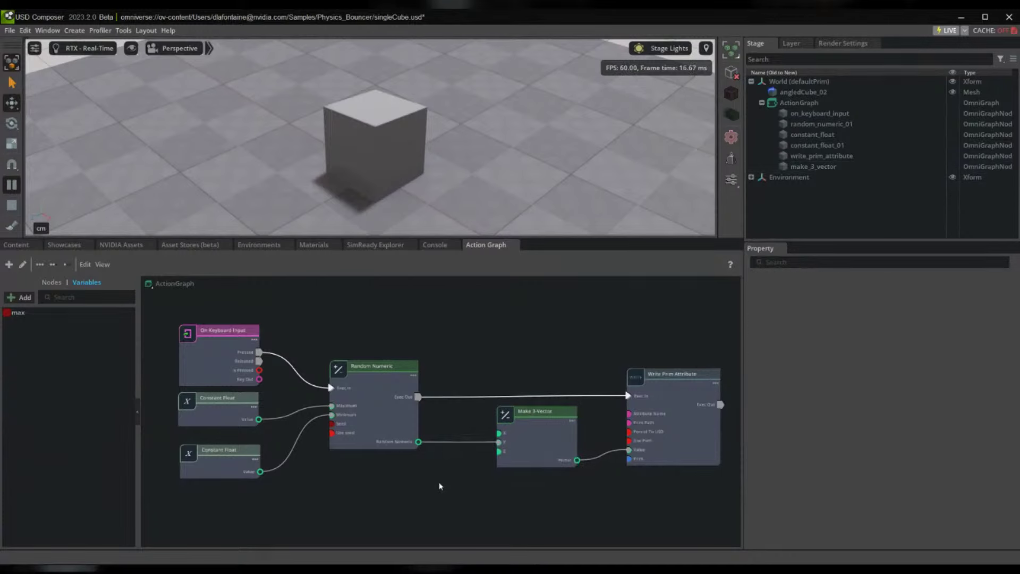
pyautogui.moveTo(250, 463); pyautogui.dragTo(246, 449)
# Inspect the properties of the two Constant Float nodes and the Random Numeric node
pyautogui.keyDown('shift'); pyautogui.click(247, 420); pyautogui.keyUp('shift')
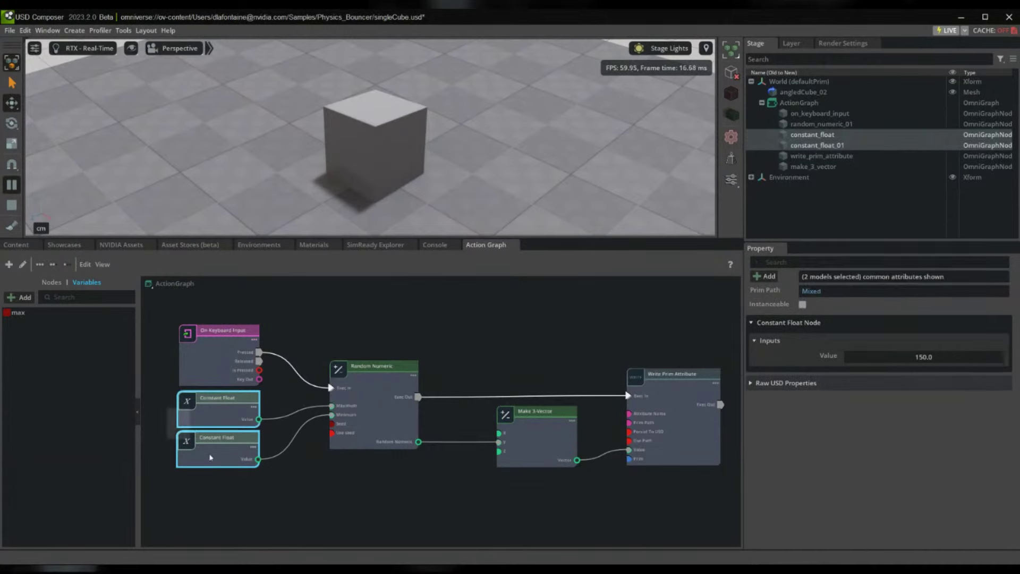
pyautogui.click(247, 421)
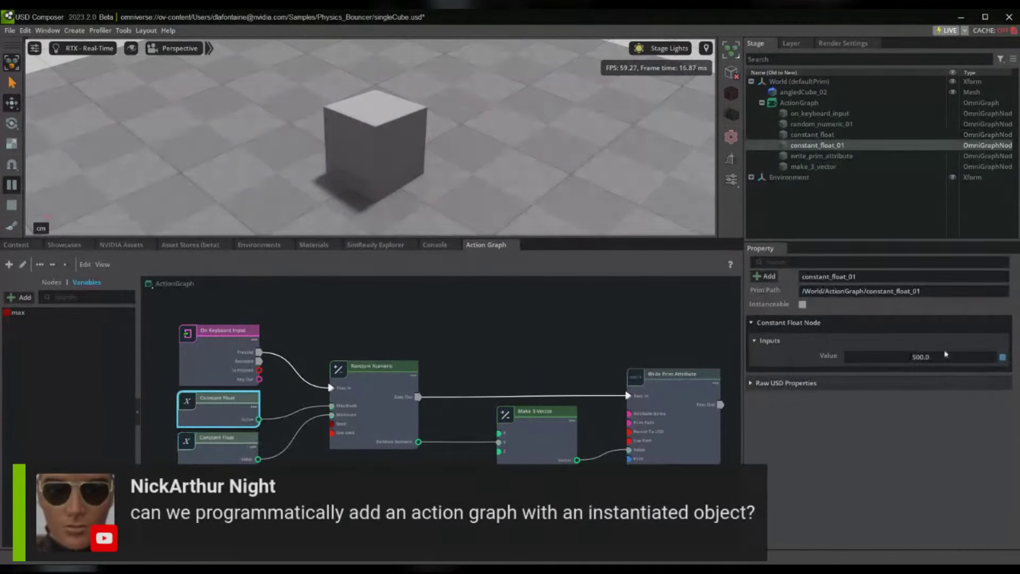
pyautogui.click(393, 426)
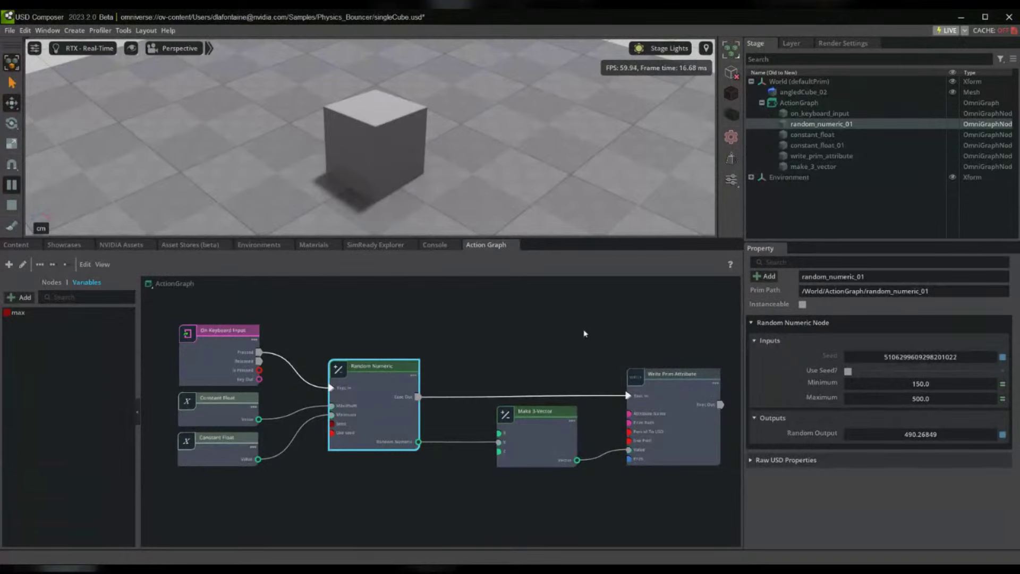
# Trigger the graph's keyboard input repeatedly while the simulation runs to test the cube's random jumps
pyautogui.click(549, 313)
pyautogui.moveTo(548, 315); pyautogui.dragTo(513, 330, button='middle')
pyautogui.press('a')
pyautogui.press('a')
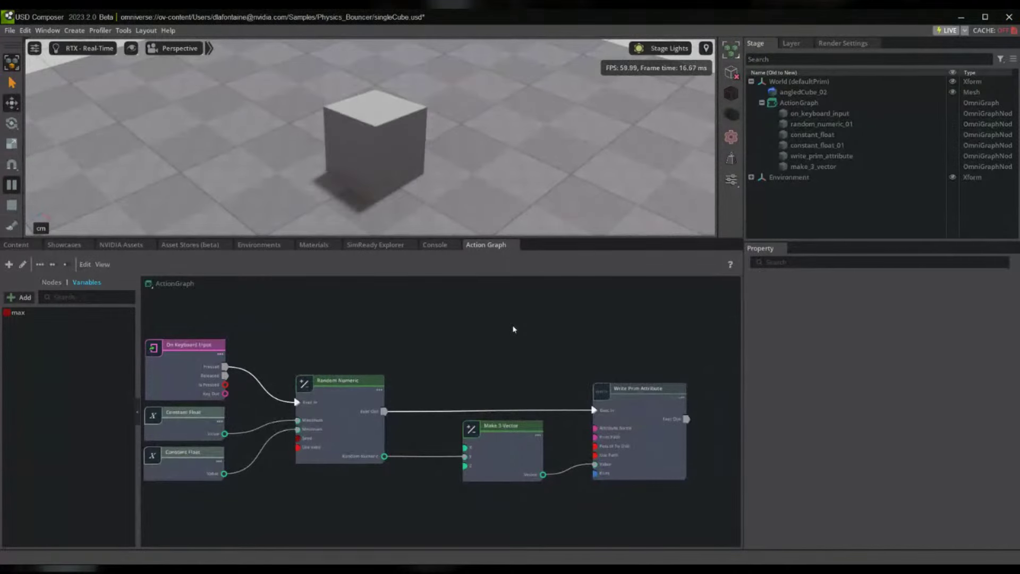
pyautogui.press('a')
pyautogui.press('a')
pyautogui.press('a')
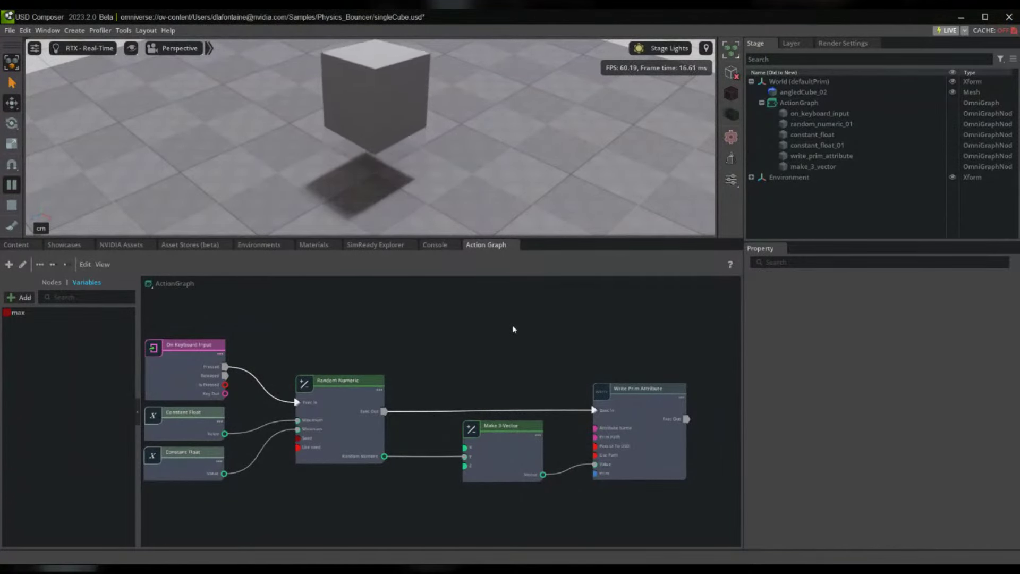
pyautogui.press('a')
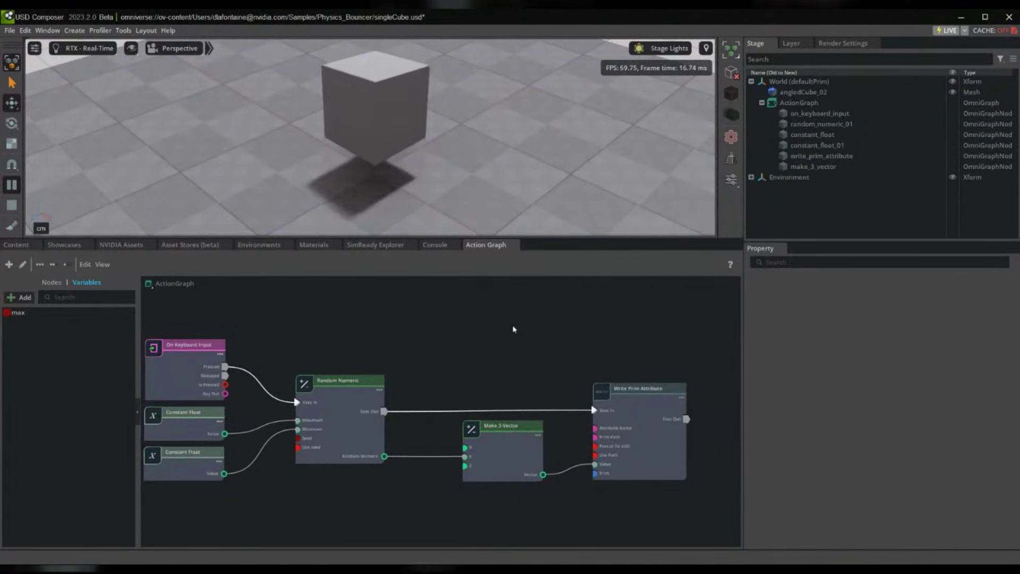
pyautogui.press('a')
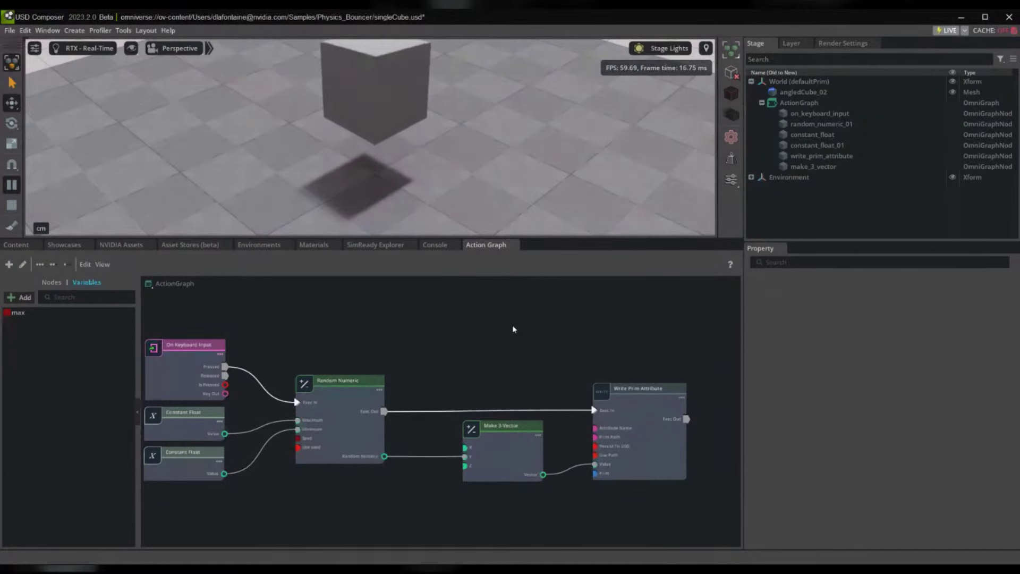
pyautogui.press('a')
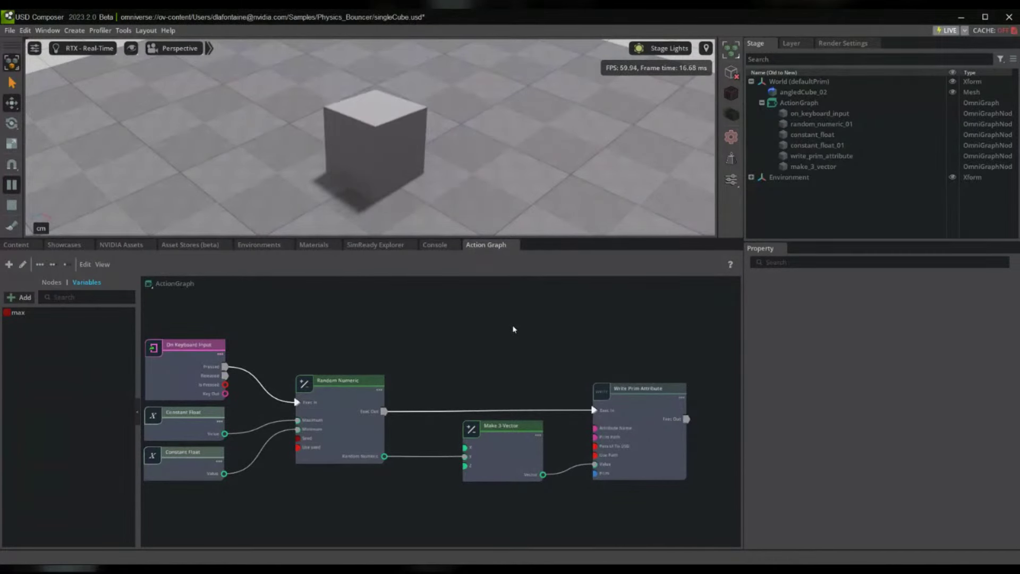
# Set the Constant Float feeding Maximum to 150 and the Constant Float feeding Minimum to 25
pyautogui.click(212, 425)
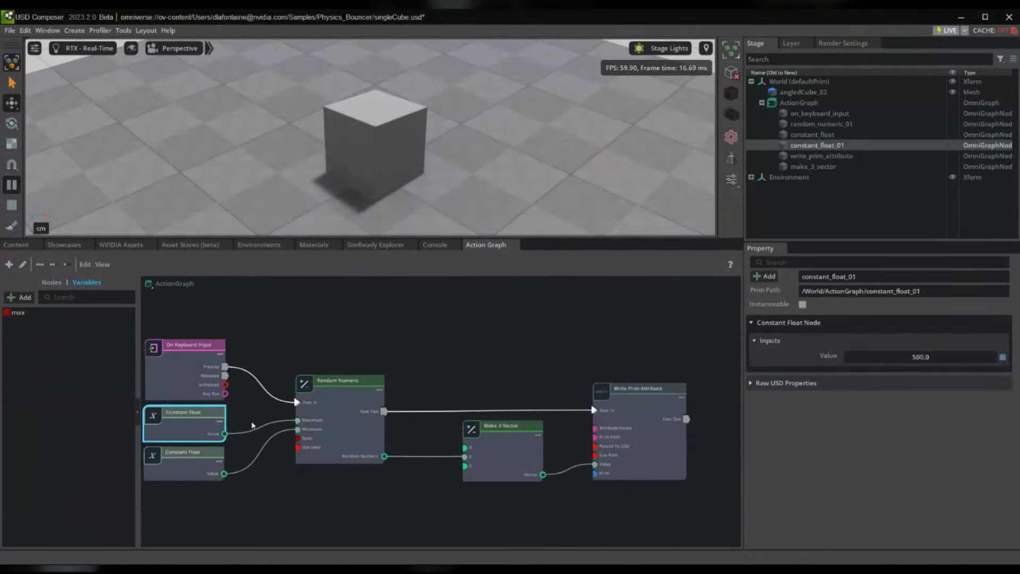
pyautogui.doubleClick(917, 355)
pyautogui.write('150')
pyautogui.press('Return')
pyautogui.click(203, 469)
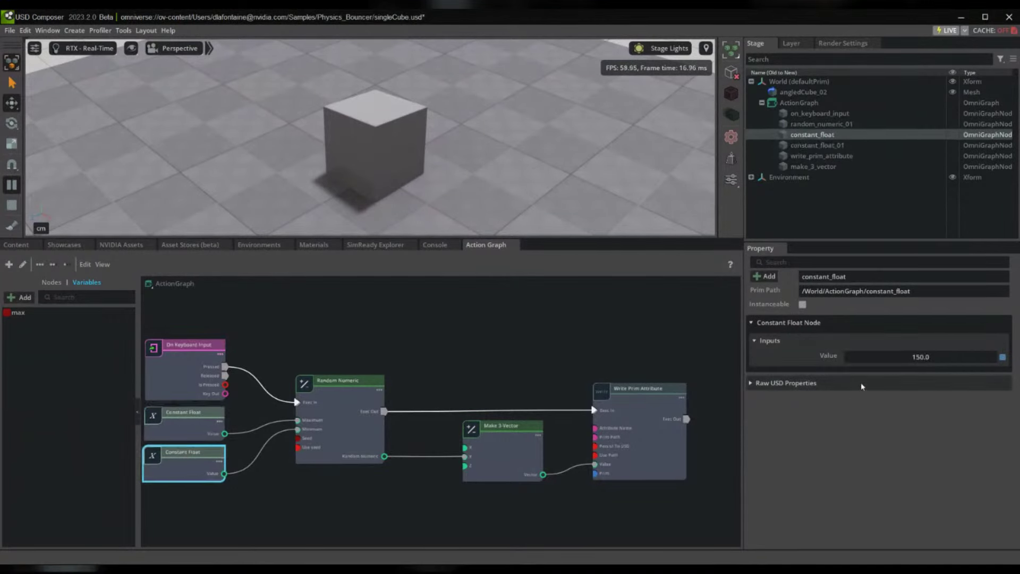
pyautogui.doubleClick(917, 355)
pyautogui.write('25')
pyautogui.click(485, 342)
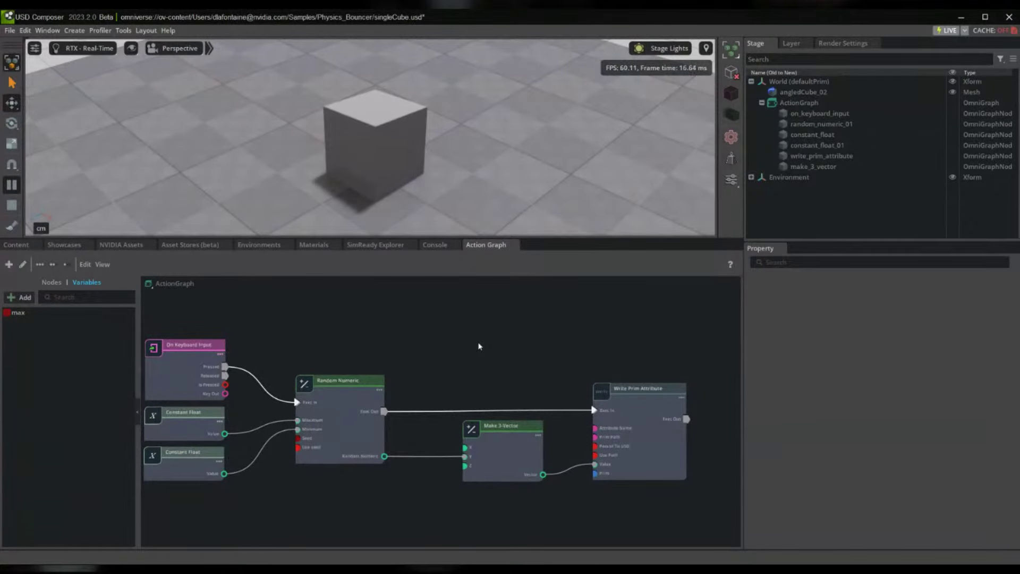
# Duplicate the angledCube_02 cube and stop the running simulation
pyautogui.scroll(-1, 482, 340)
pyautogui.moveTo(482, 339); pyautogui.dragTo(469, 360, button='middle')
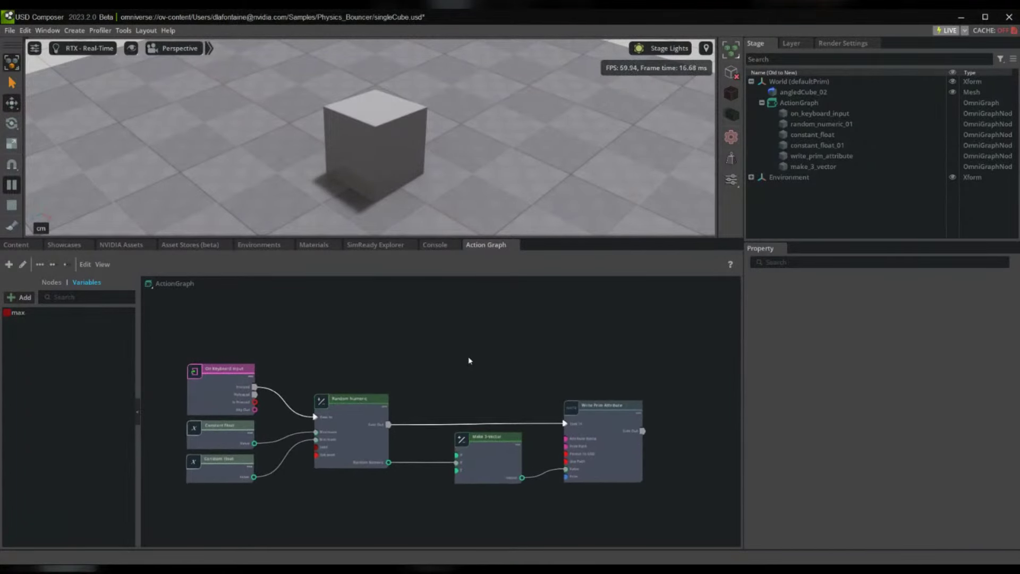
pyautogui.click(430, 142)
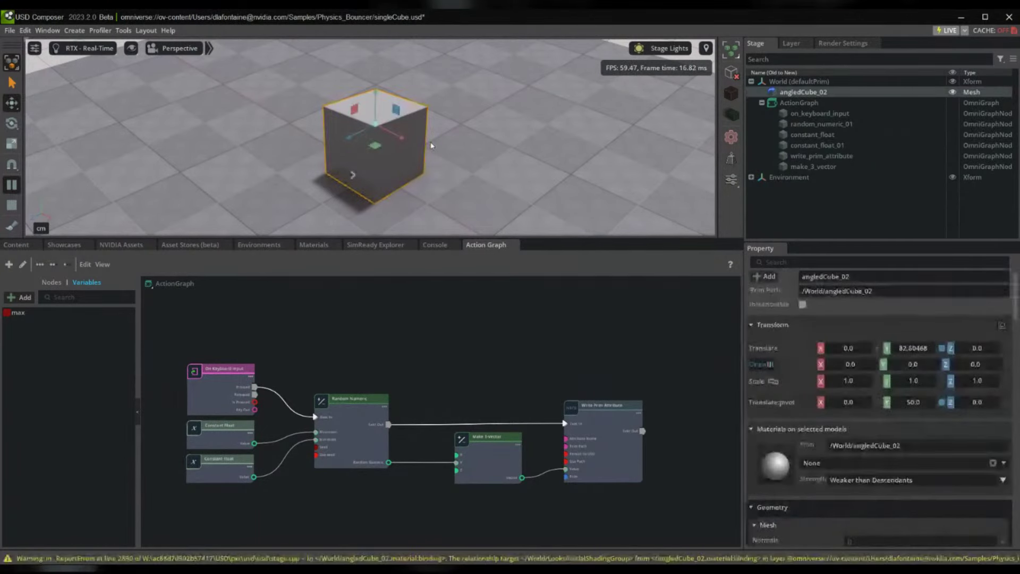
pyautogui.hotkey('ctrl', 'd')
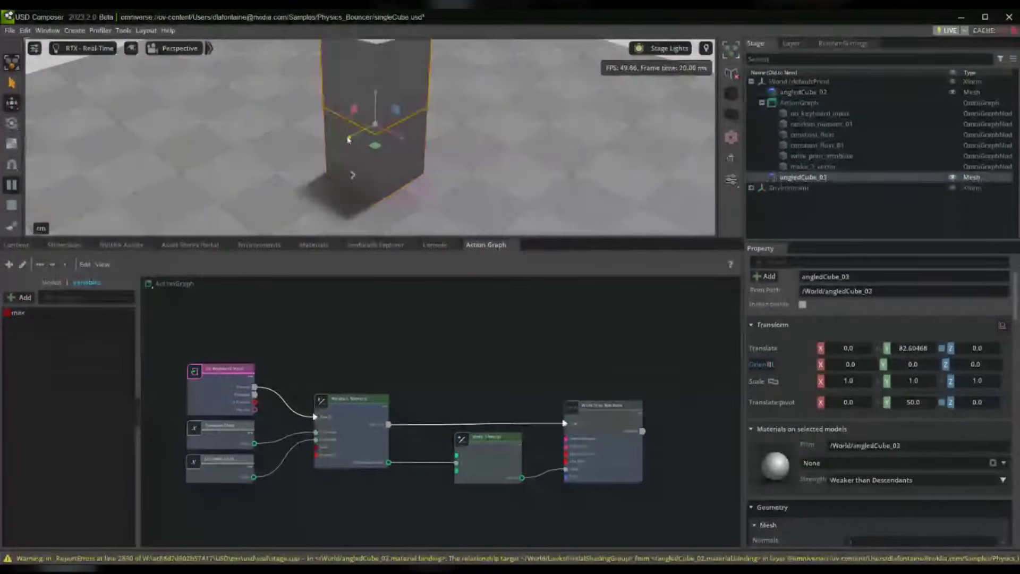
pyautogui.click(12, 205)
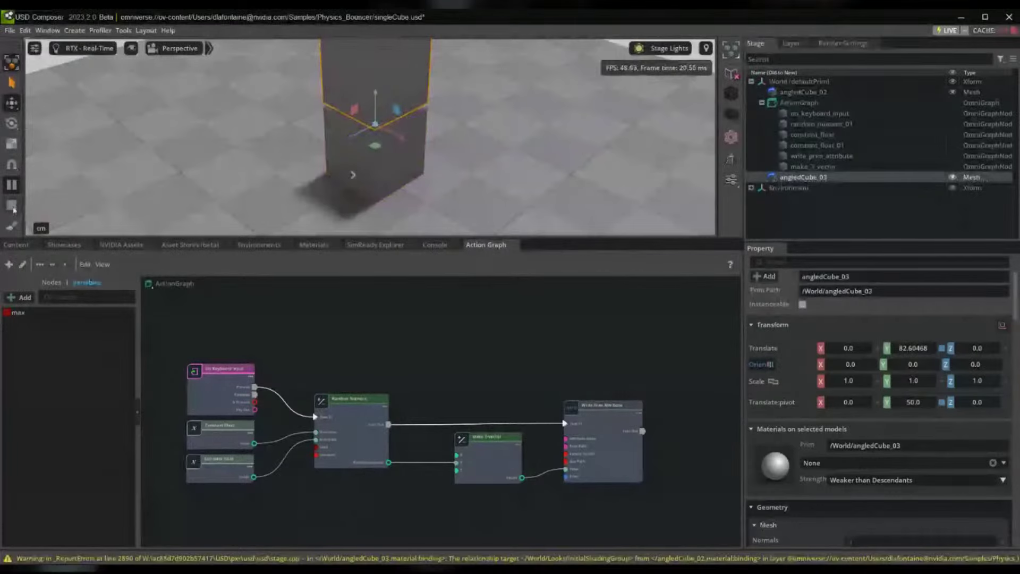
# Move the duplicated cube beside the original and make further copies for a two-by-two group of four cubes
pyautogui.moveTo(351, 138); pyautogui.dragTo(558, 136)
pyautogui.hotkey('ctrl', 'd')
pyautogui.keyDown('alt'); pyautogui.moveTo(558, 136); pyautogui.dragTo(393, 186); pyautogui.keyUp('alt')
pyautogui.hotkey('ctrl', 'd')
pyautogui.moveTo(192, 313); pyautogui.dragTo(592, 521)
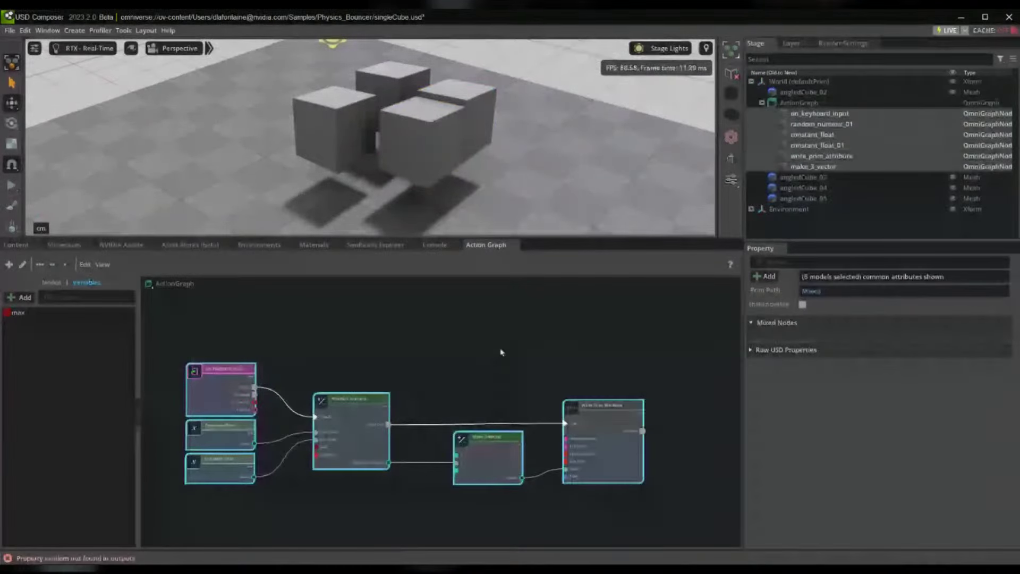
pyautogui.click(501, 352)
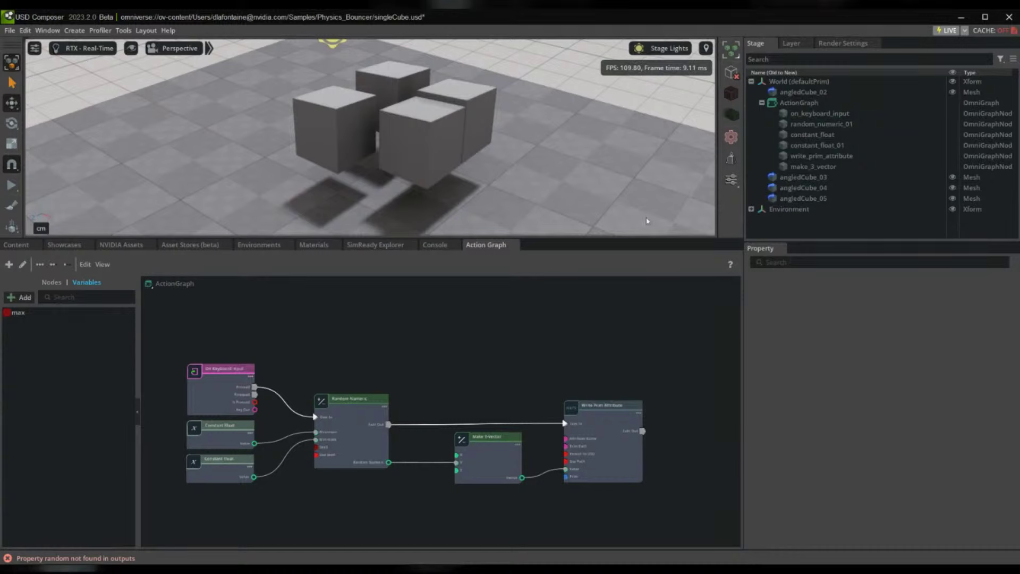
# Add Visual Scripting to all four cubes, angledCube_02 through angledCube_05, with ActionGraph as their graph
pyautogui.click(762, 103)
pyautogui.click(802, 118)
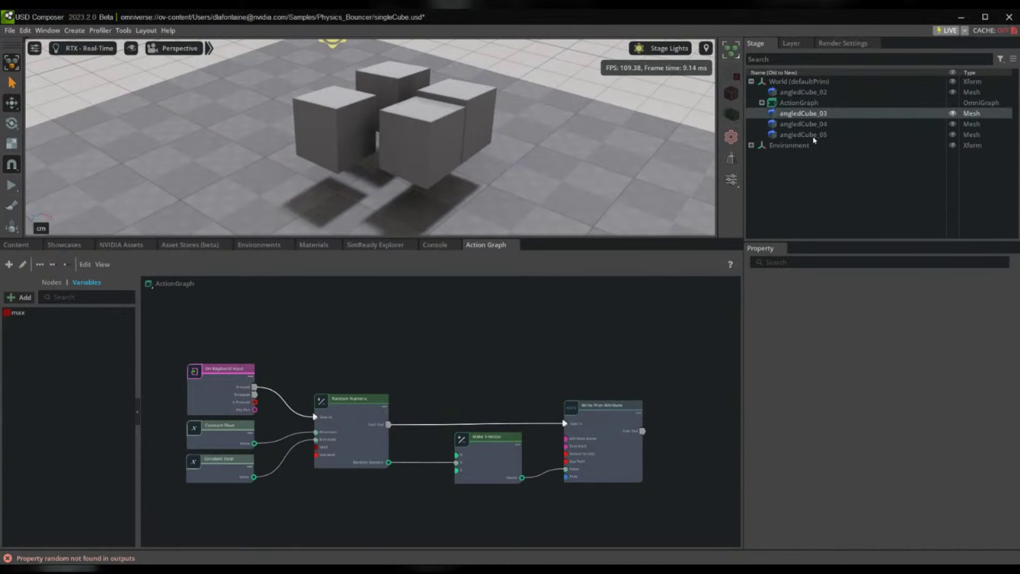
pyautogui.keyDown('shift'); pyautogui.click(803, 135); pyautogui.keyUp('shift')
pyautogui.keyDown('ctrl'); pyautogui.click(803, 92); pyautogui.keyUp('ctrl')
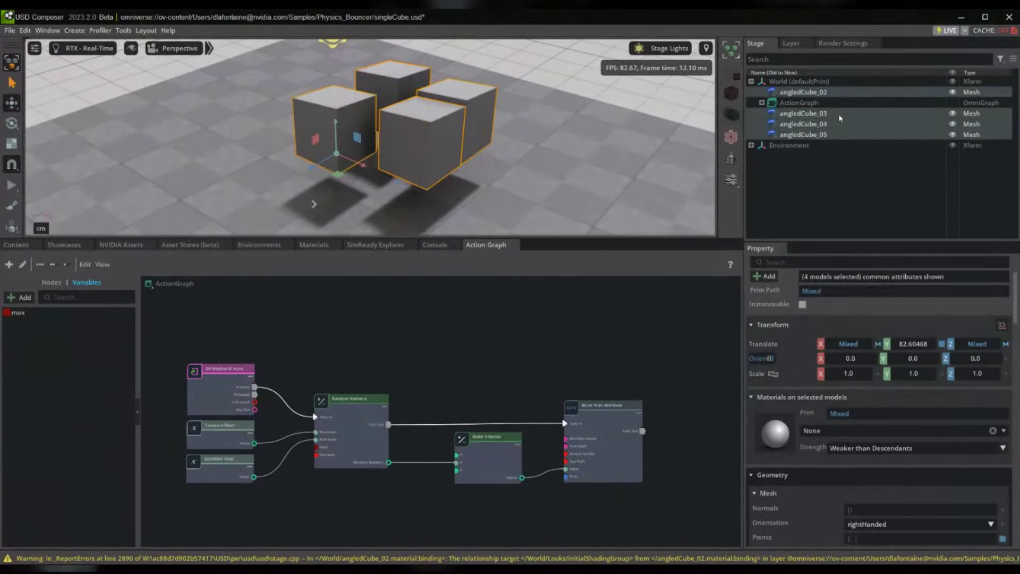
pyautogui.rightClick(802, 127)
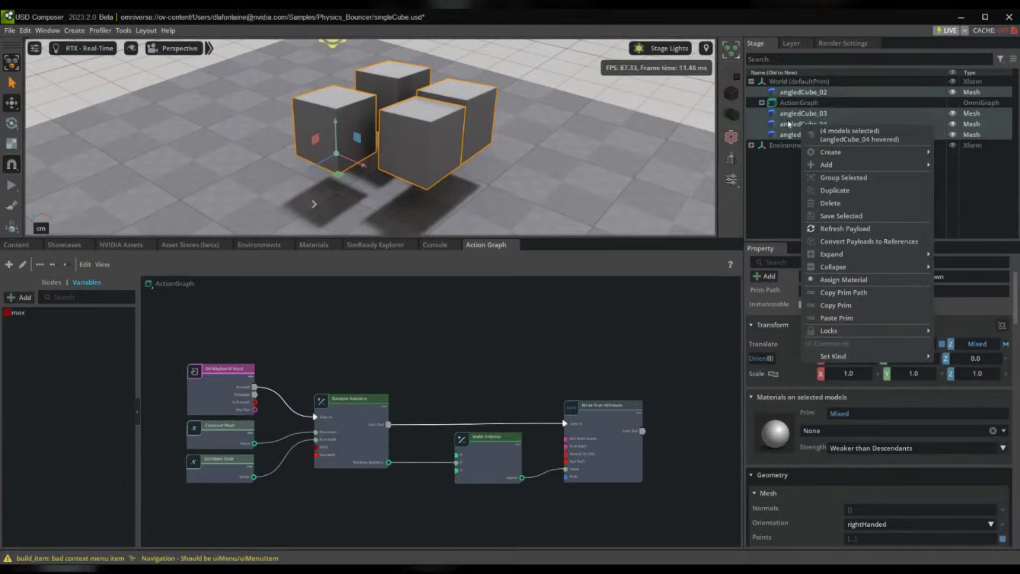
pyautogui.moveTo(826, 167)
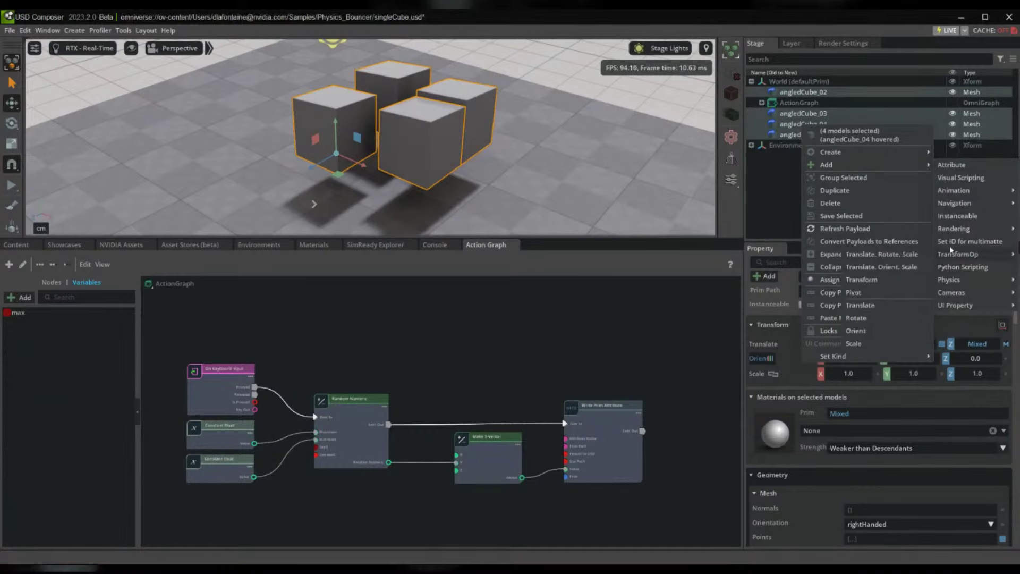
pyautogui.click(952, 177)
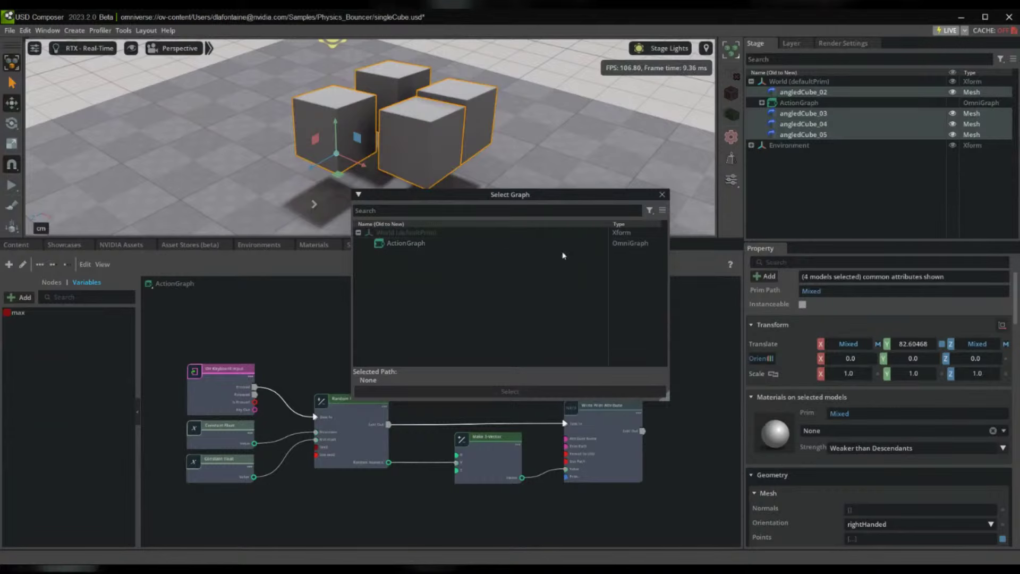
pyautogui.click(403, 245)
pyautogui.click(510, 392)
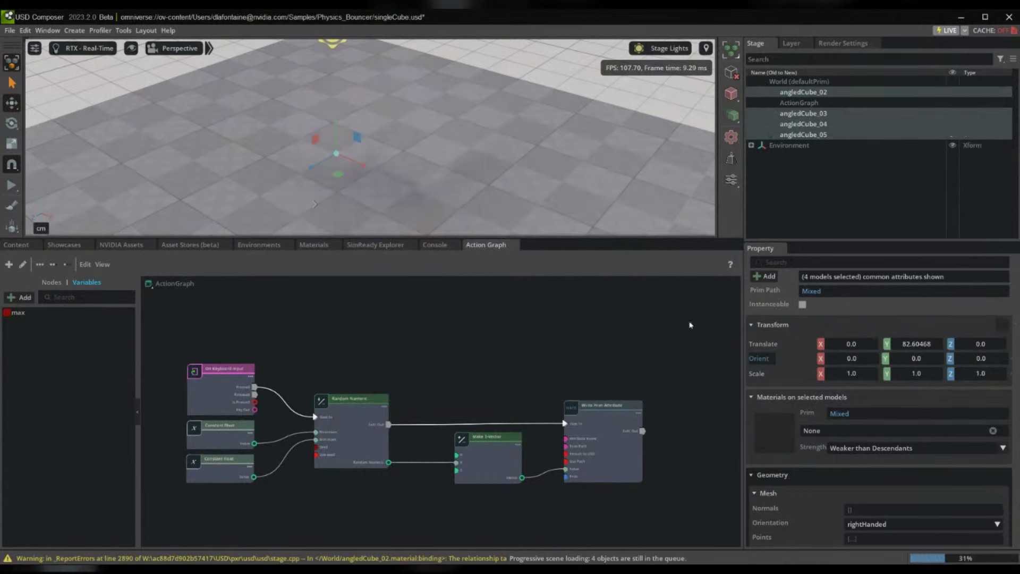
# Examine the Visual Scripting variables and assigned graph in the properties of angledCube_04
pyautogui.click(823, 219)
pyautogui.click(798, 126)
pyautogui.scroll(-1, 792, 416)
pyautogui.scroll(-10, 793, 416)
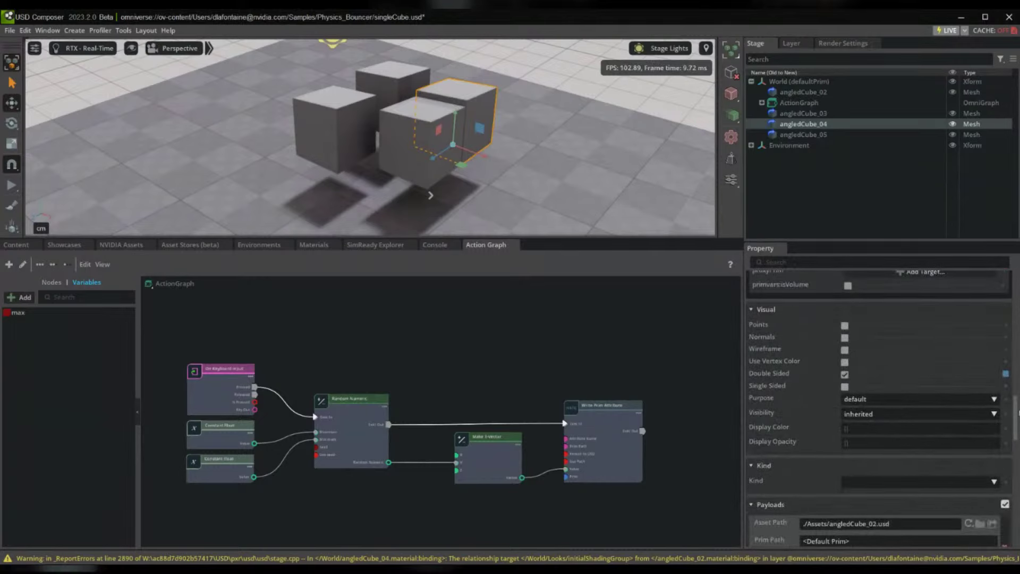
pyautogui.scroll(-4, 793, 416)
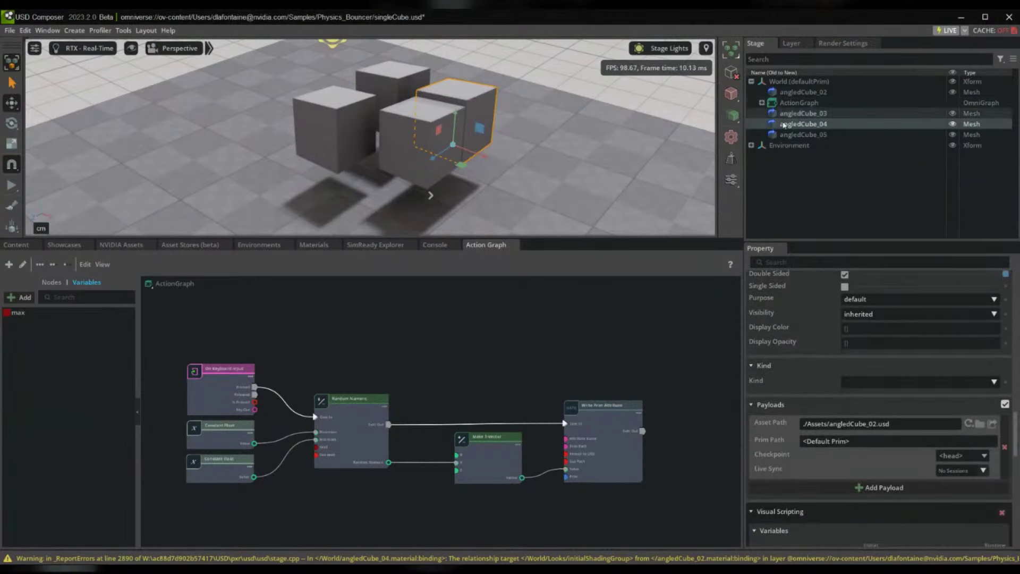
pyautogui.scroll(-3, 809, 460)
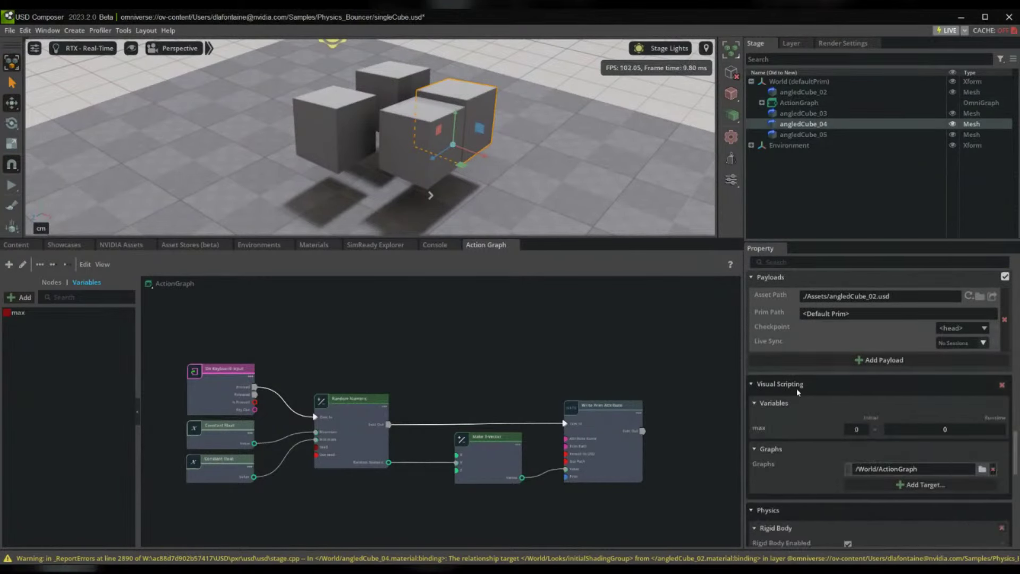
pyautogui.click(896, 471)
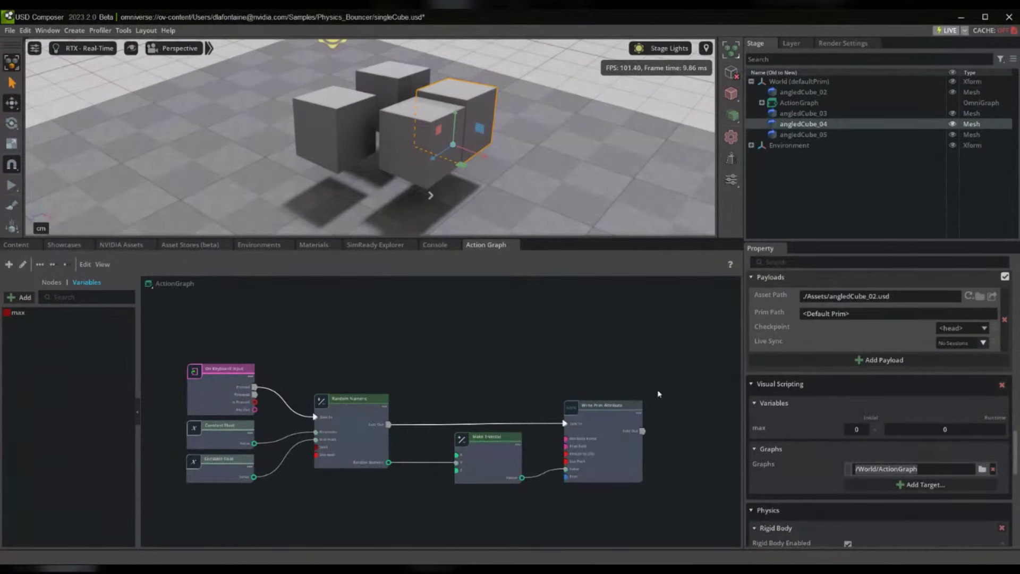
# Set the initial value of the graph variable max on angledCube_04 to 50
pyautogui.click(21, 317)
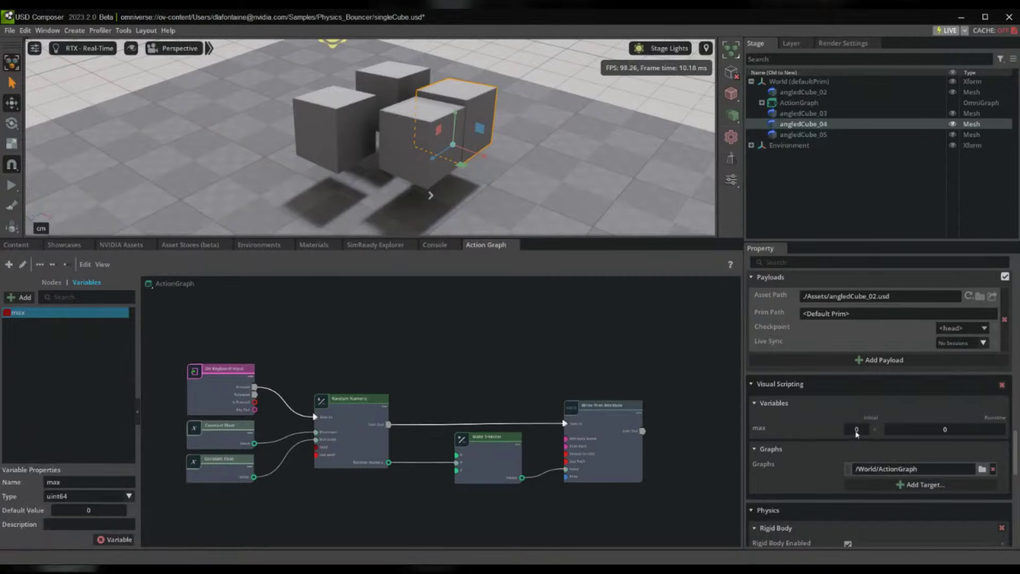
pyautogui.moveTo(852, 429); pyautogui.dragTo(849, 431)
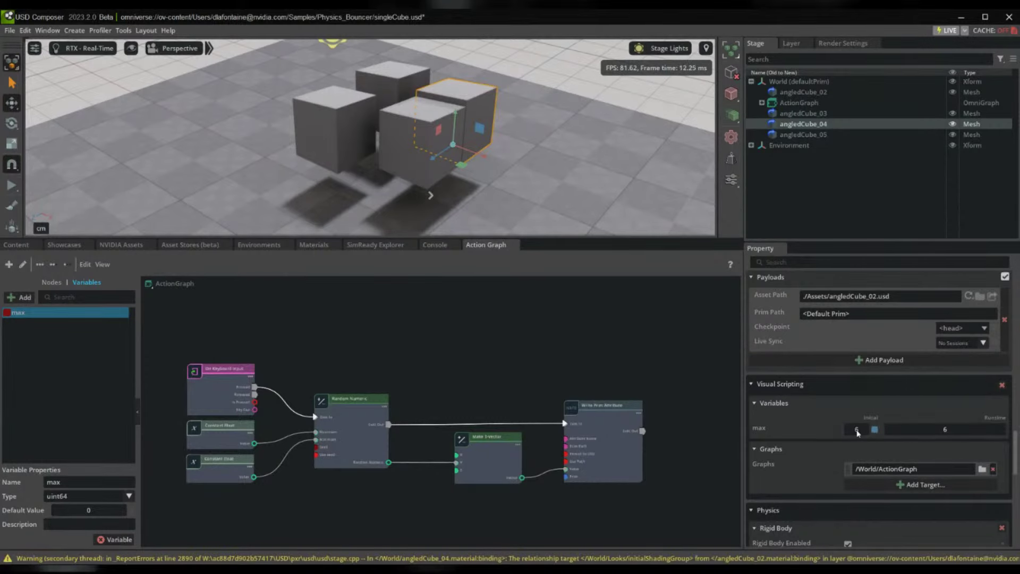
pyautogui.doubleClick(856, 430)
pyautogui.write('50')
pyautogui.press('Return')
# Check the max variable in angledCube_05's Visual Scripting properties and start the simulation
pyautogui.click(845, 135)
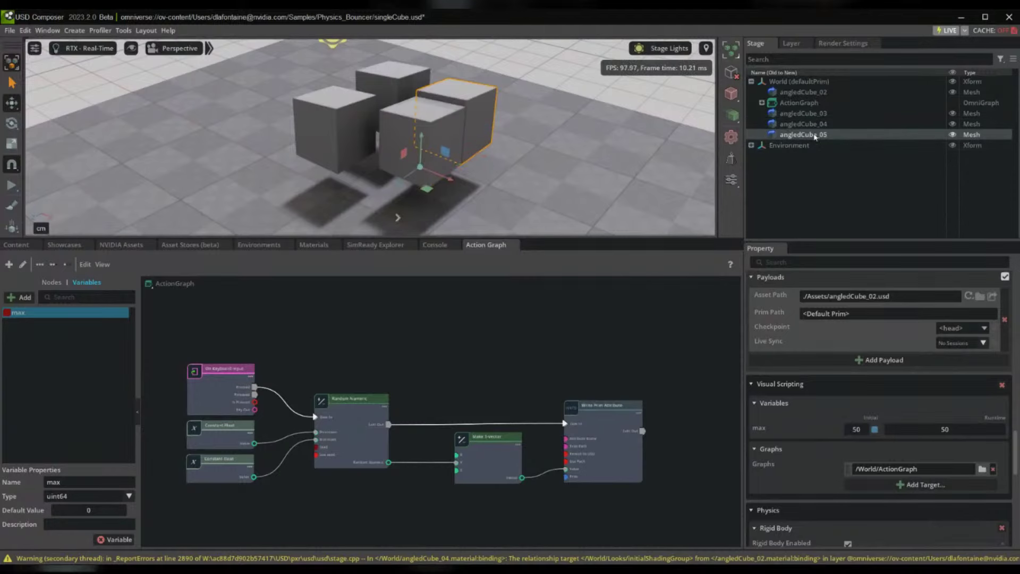
pyautogui.scroll(-10, 841, 483)
pyautogui.scroll(-15, 841, 484)
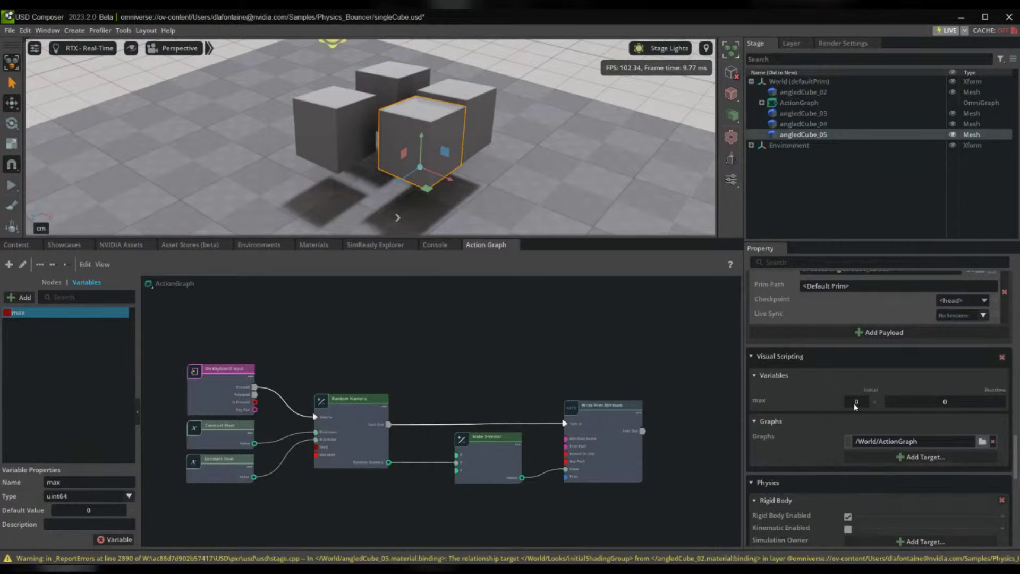
pyautogui.press('space')
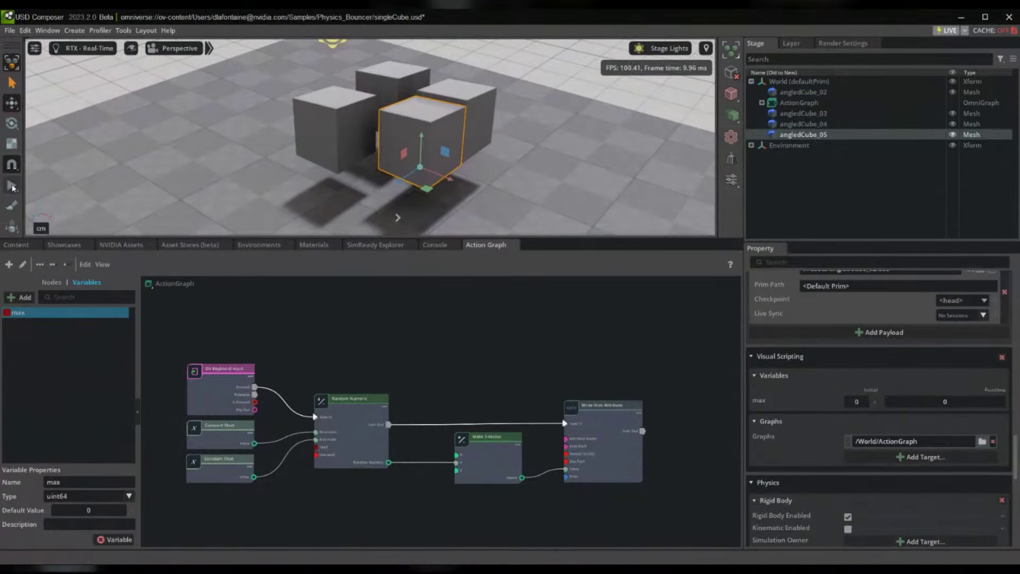
pyautogui.click(507, 356)
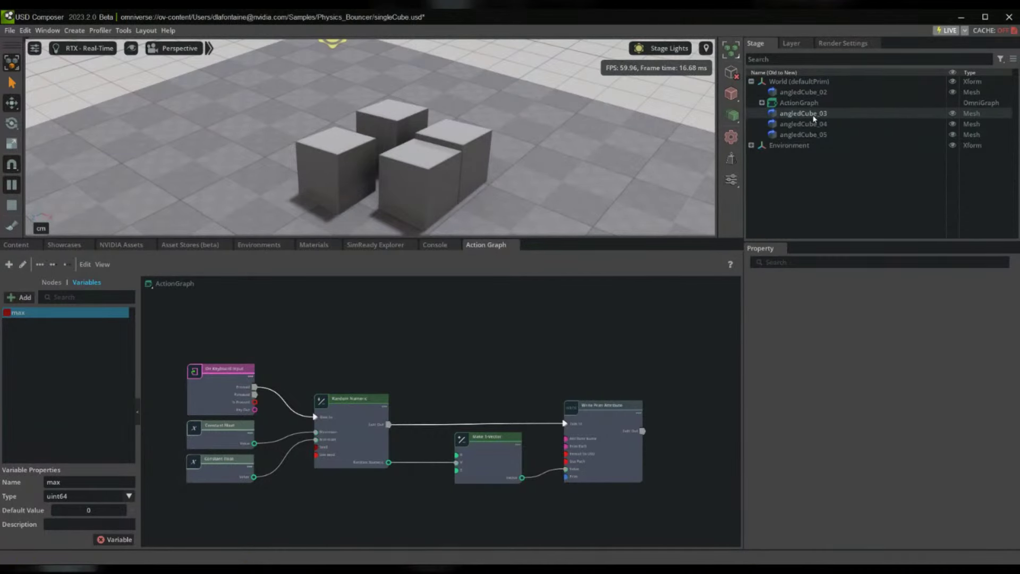
# Examine the Prim target of the Write Prim Attribute node in ActionGraph alongside the properties of angledCube_02
pyautogui.click(800, 102)
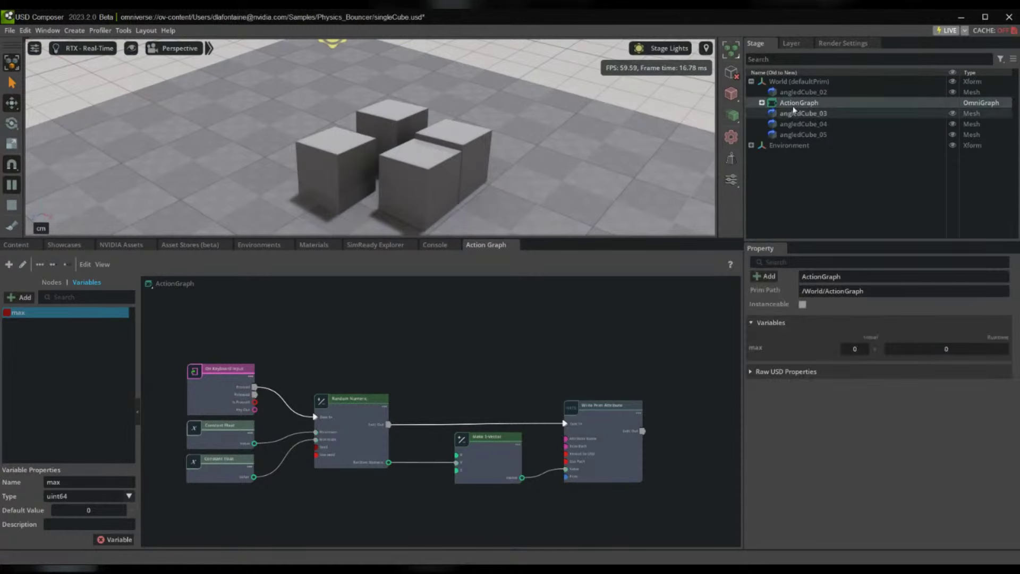
pyautogui.moveTo(243, 340); pyautogui.dragTo(599, 527)
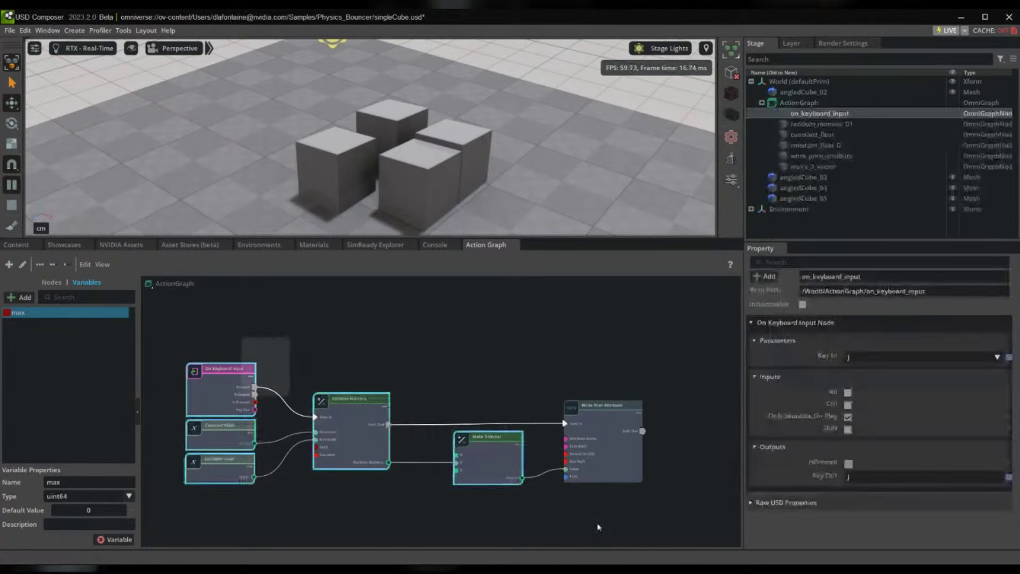
pyautogui.click(603, 409)
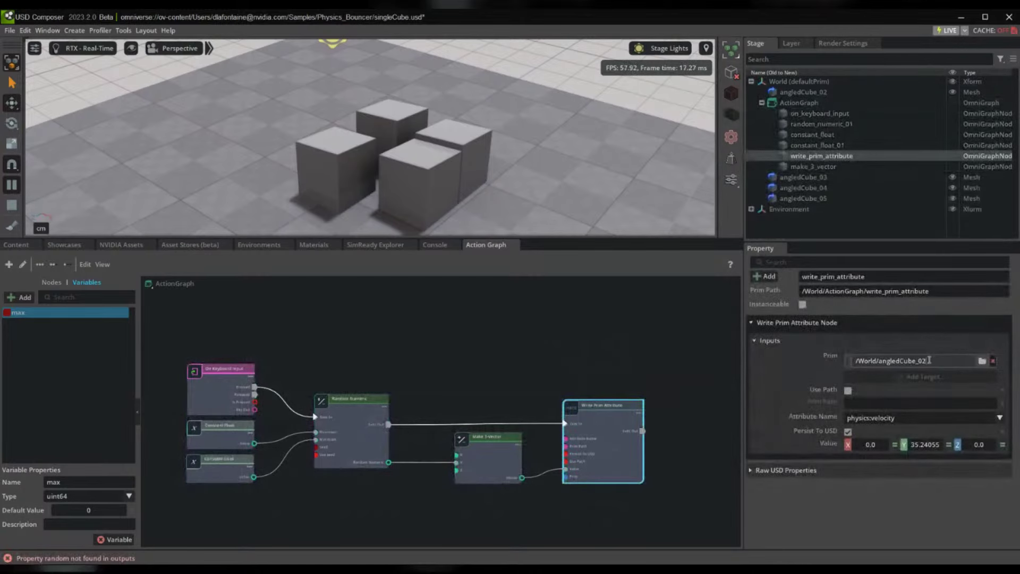
pyautogui.moveTo(929, 360); pyautogui.dragTo(879, 360)
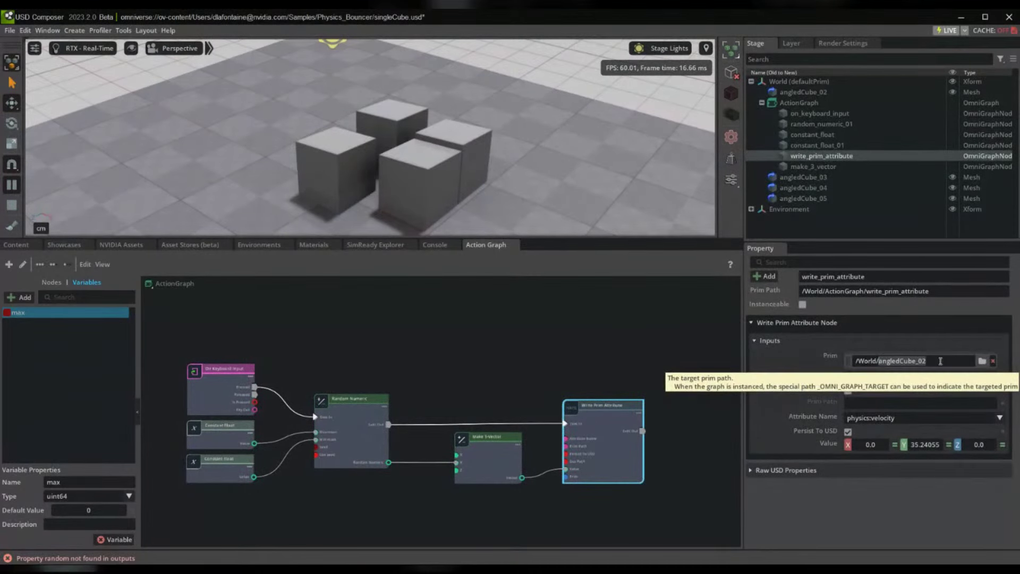
pyautogui.click(762, 102)
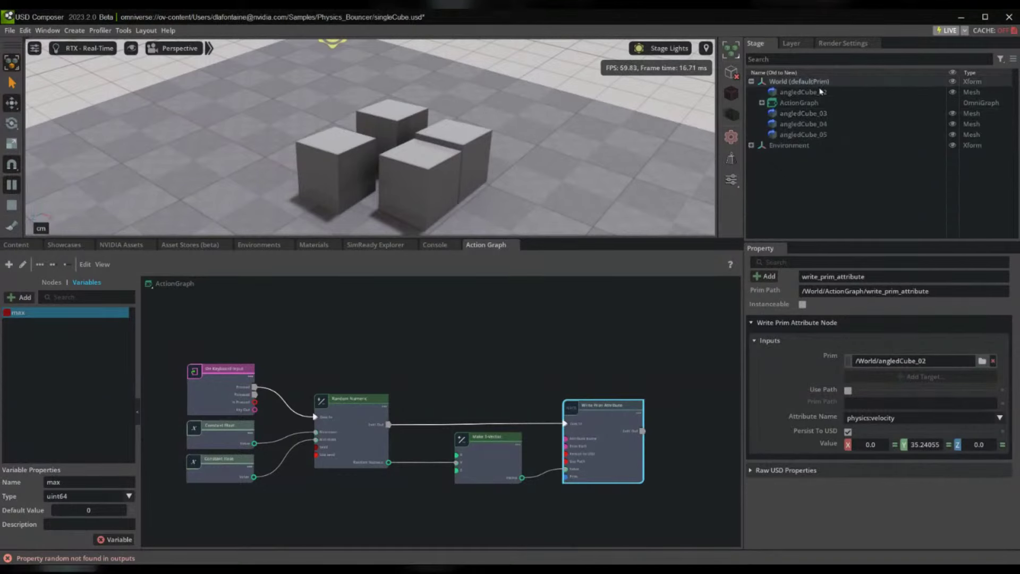
pyautogui.click(940, 363)
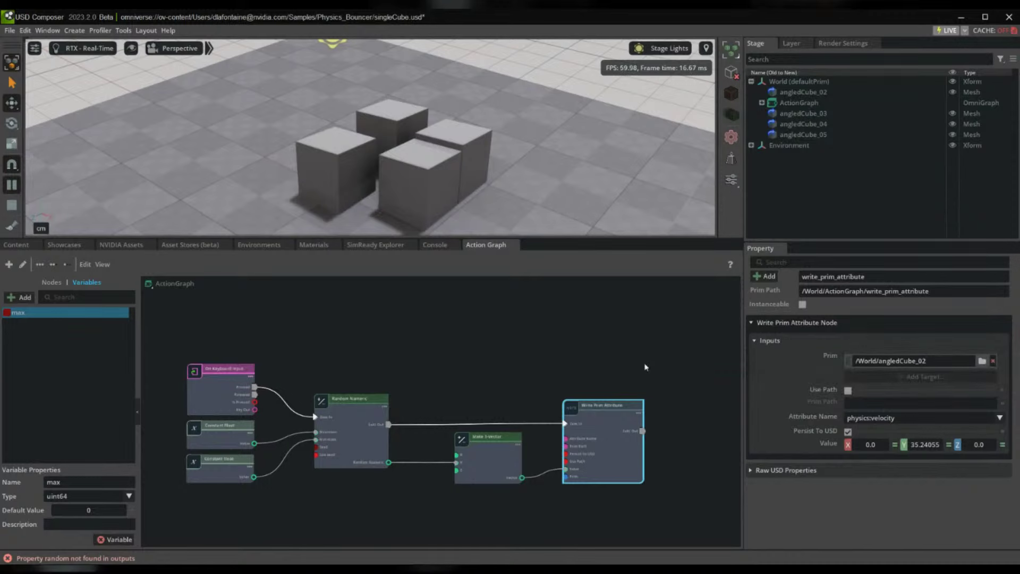
pyautogui.click(537, 370)
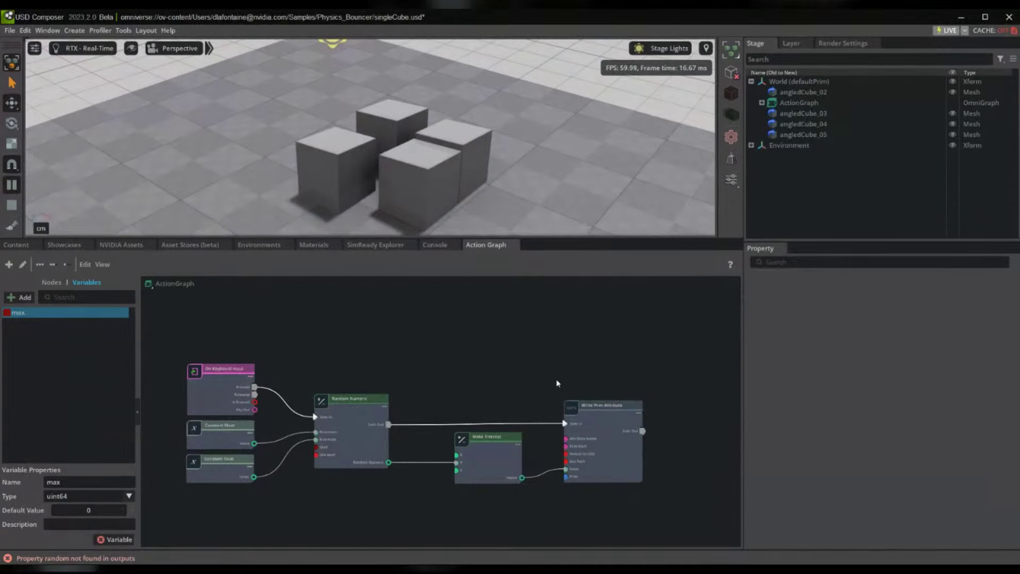
pyautogui.moveTo(525, 393); pyautogui.dragTo(510, 357, button='middle')
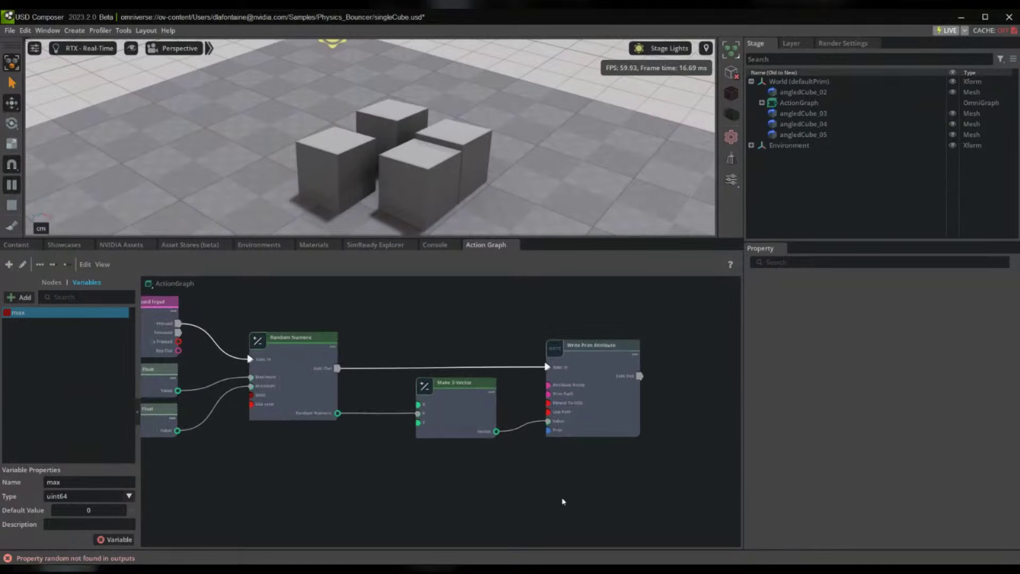
pyautogui.click(602, 425)
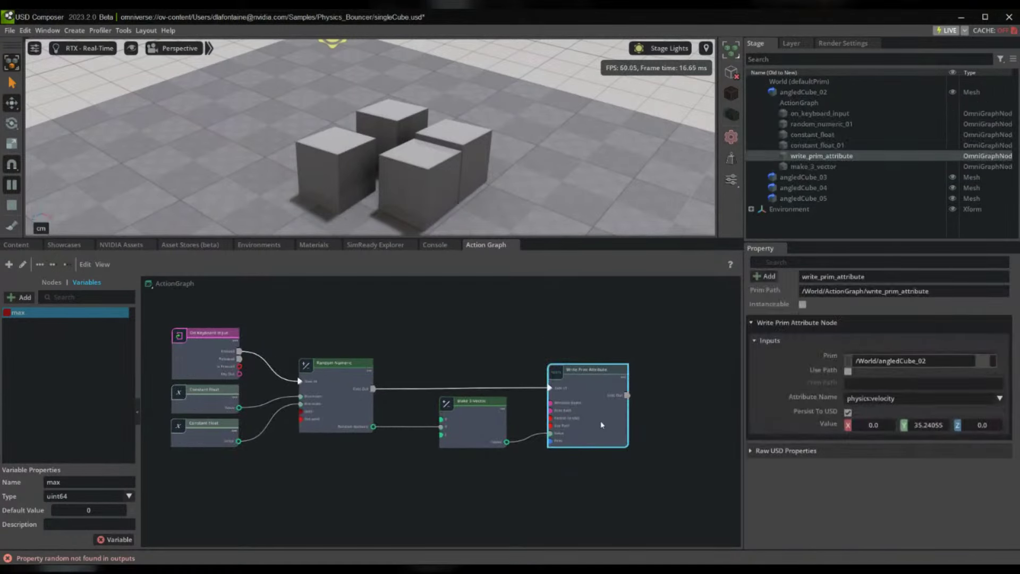
pyautogui.click(451, 338)
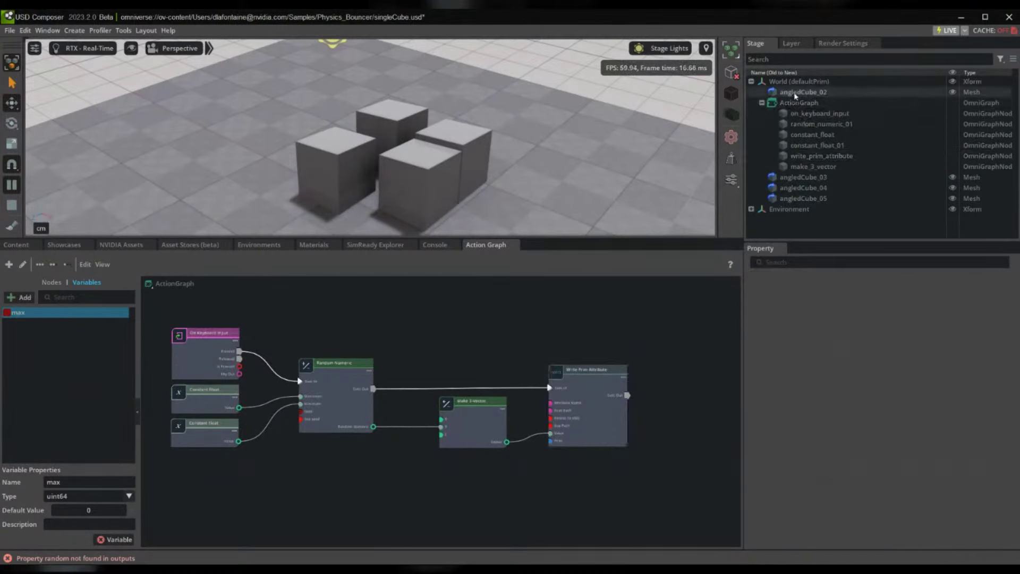
pyautogui.click(762, 102)
pyautogui.click(782, 96)
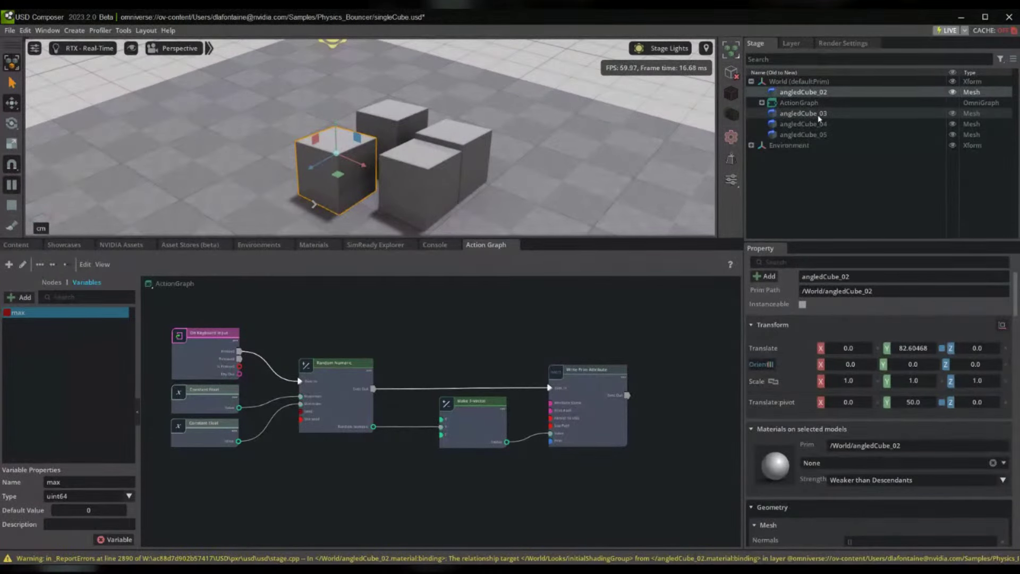
pyautogui.click(802, 103)
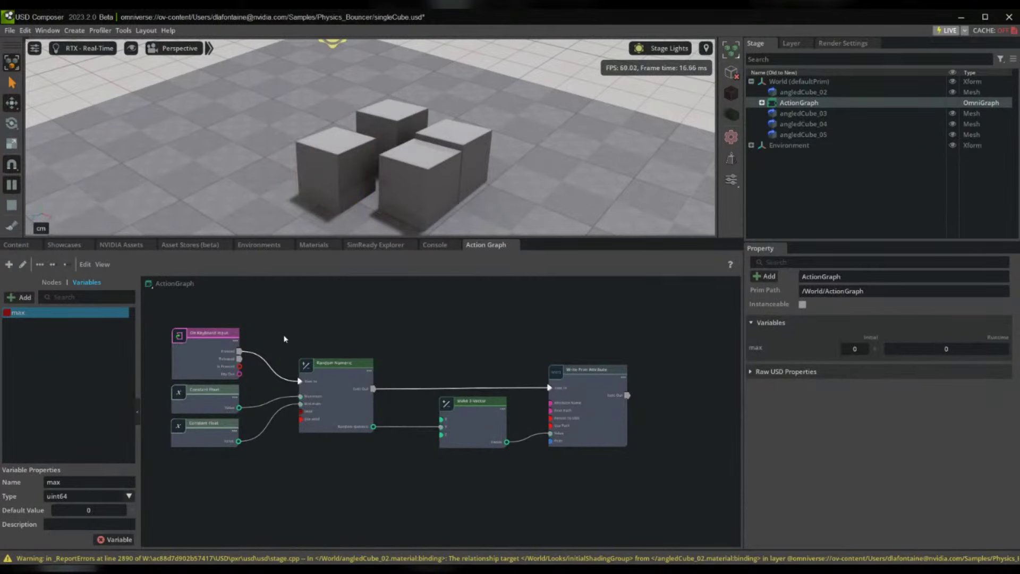
pyautogui.click(572, 372)
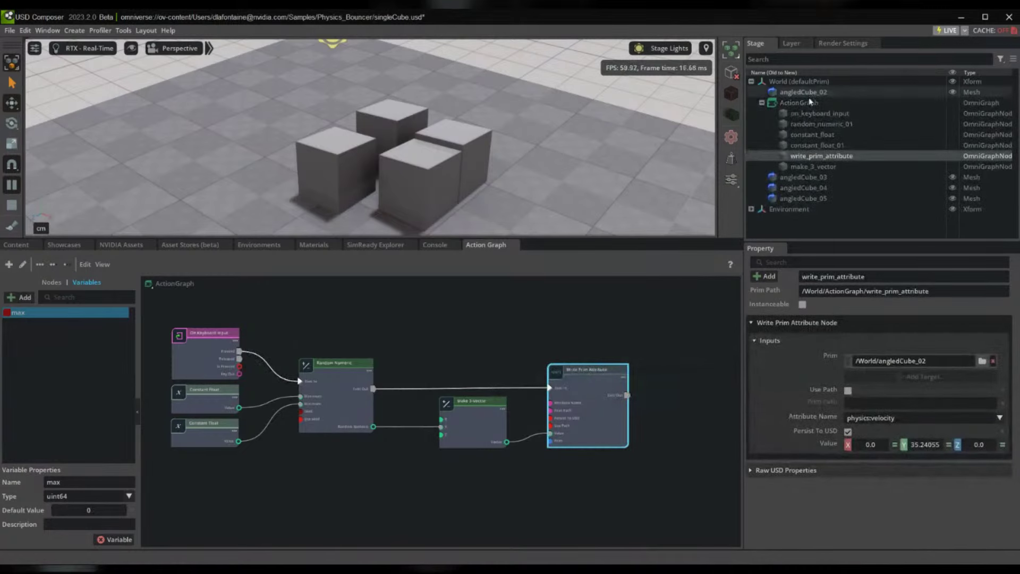
pyautogui.click(792, 93)
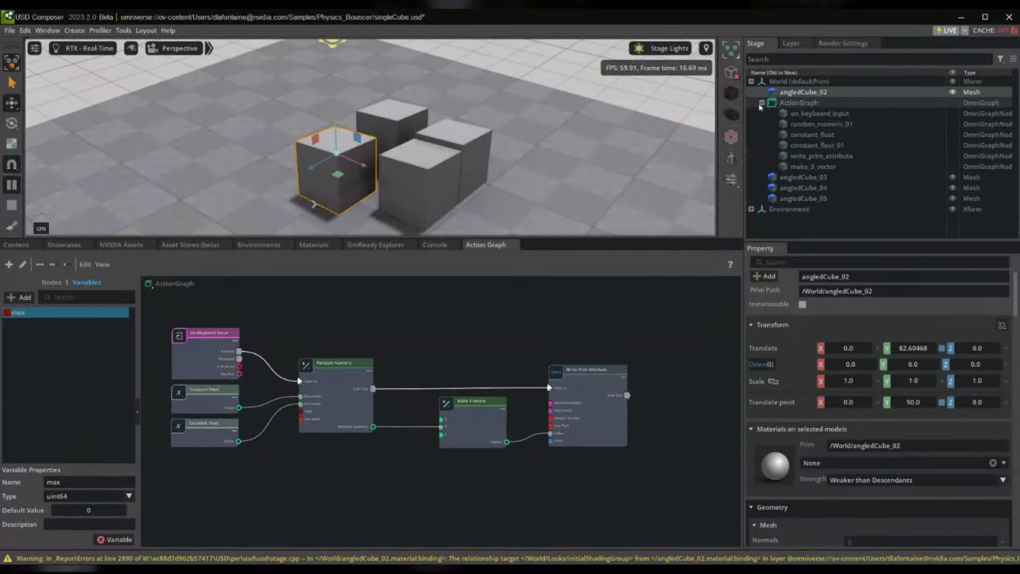
pyautogui.click(611, 424)
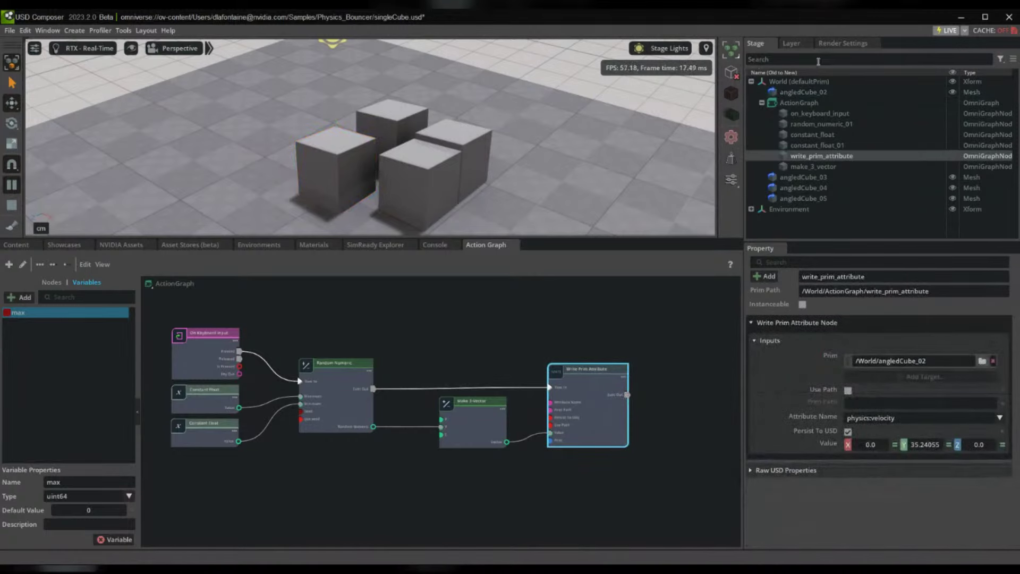
# Replace the Write Prim Attribute node's Prim target with the graph target, _OMNI_GRAPH_TARGET
pyautogui.click(790, 103)
pyautogui.scroll(2, 437, 380)
pyautogui.moveTo(517, 371); pyautogui.dragTo(411, 368, button='middle')
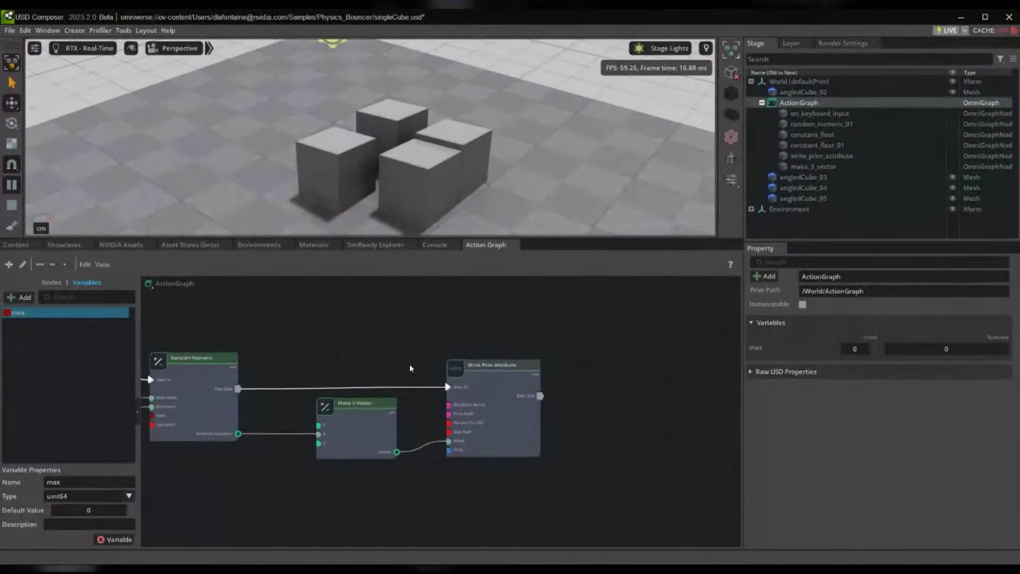
pyautogui.scroll(2, 471, 366)
pyautogui.click(516, 394)
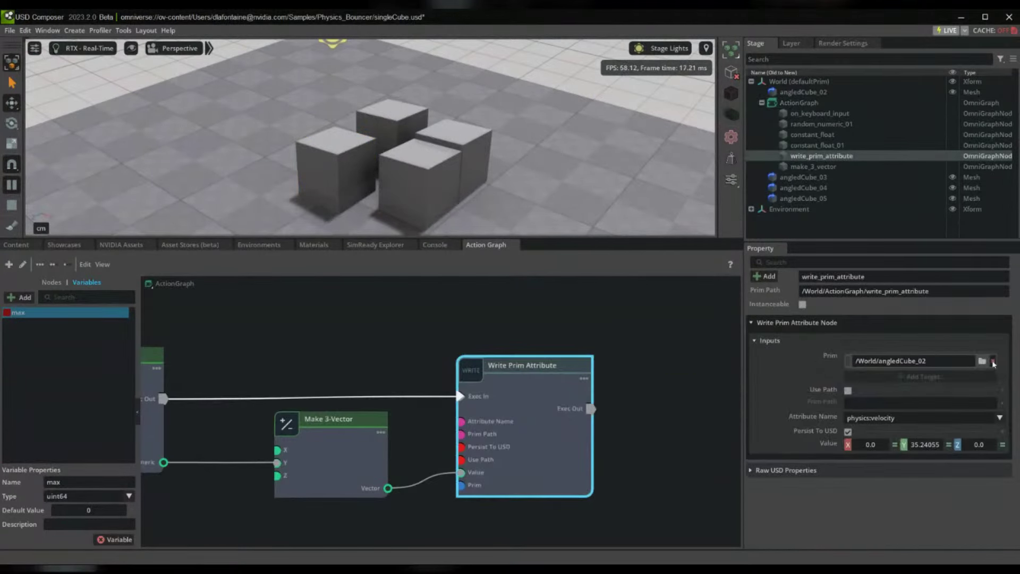
pyautogui.click(994, 364)
pyautogui.click(912, 357)
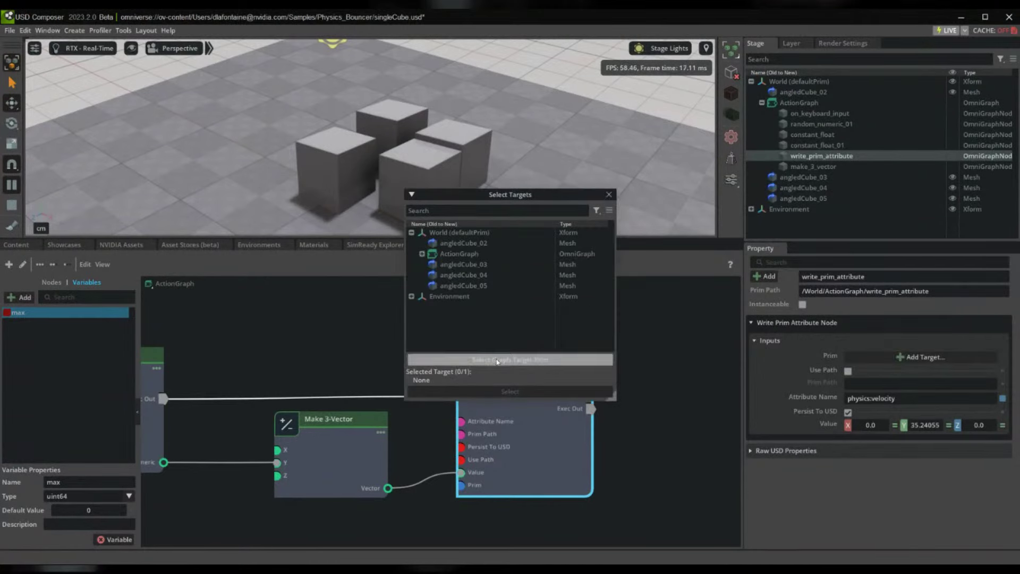
pyautogui.click(529, 366)
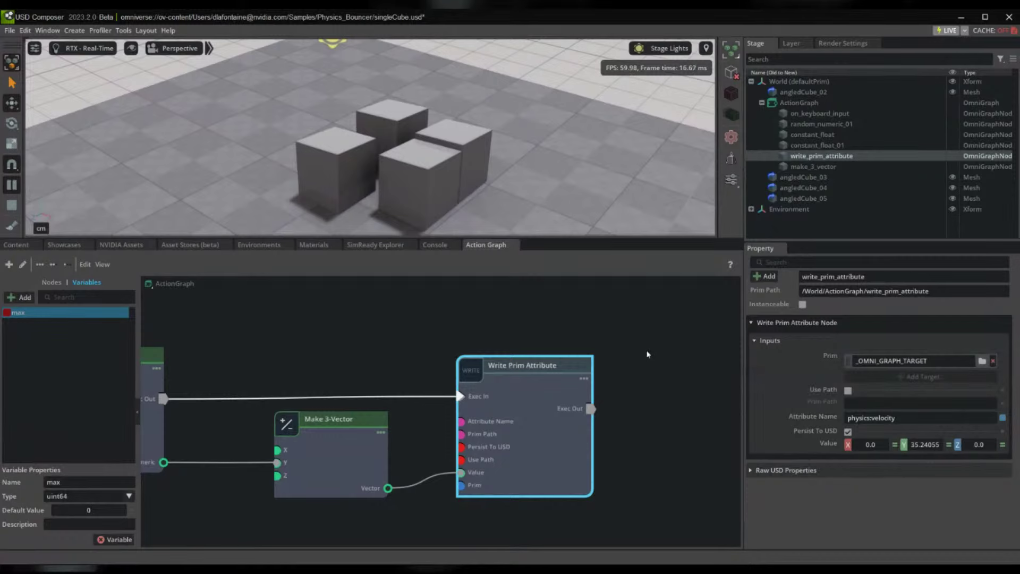
pyautogui.scroll(-1, 642, 359)
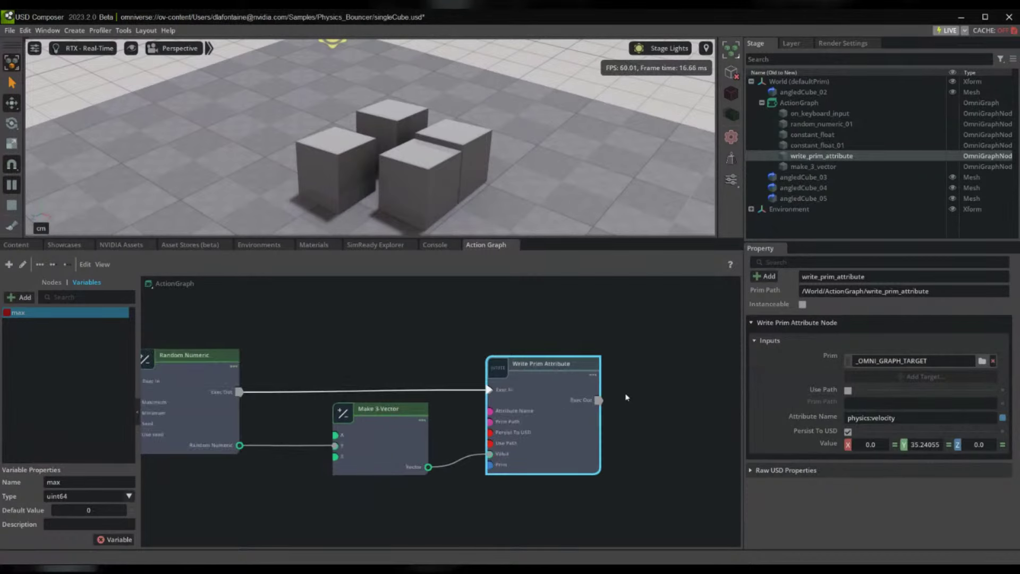
# Examine angledCube_03 and angledCube_04 and the seed, minimum and maximum inputs of the Random Numeric node
pyautogui.click(803, 177)
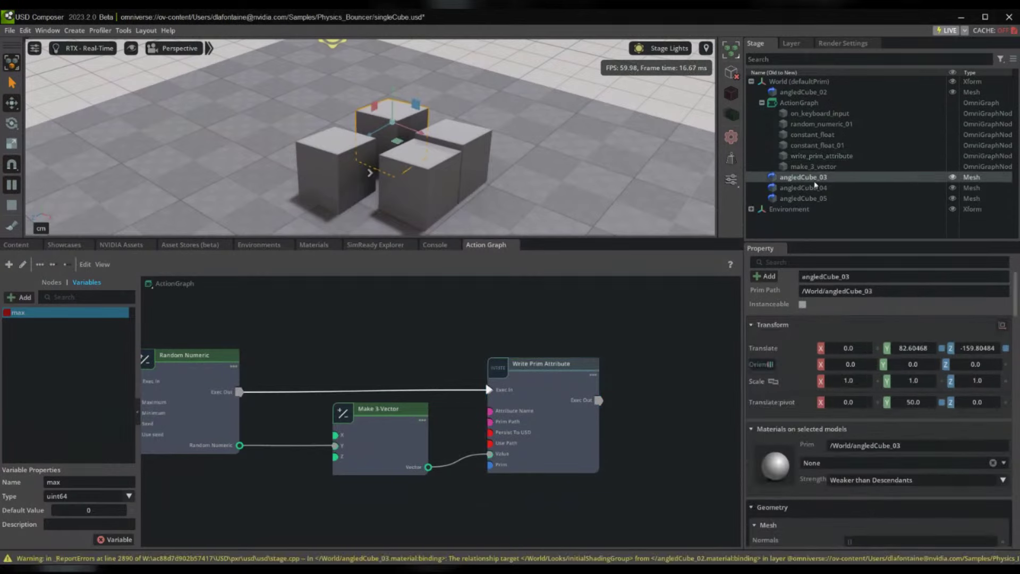
pyautogui.click(813, 190)
pyautogui.click(426, 341)
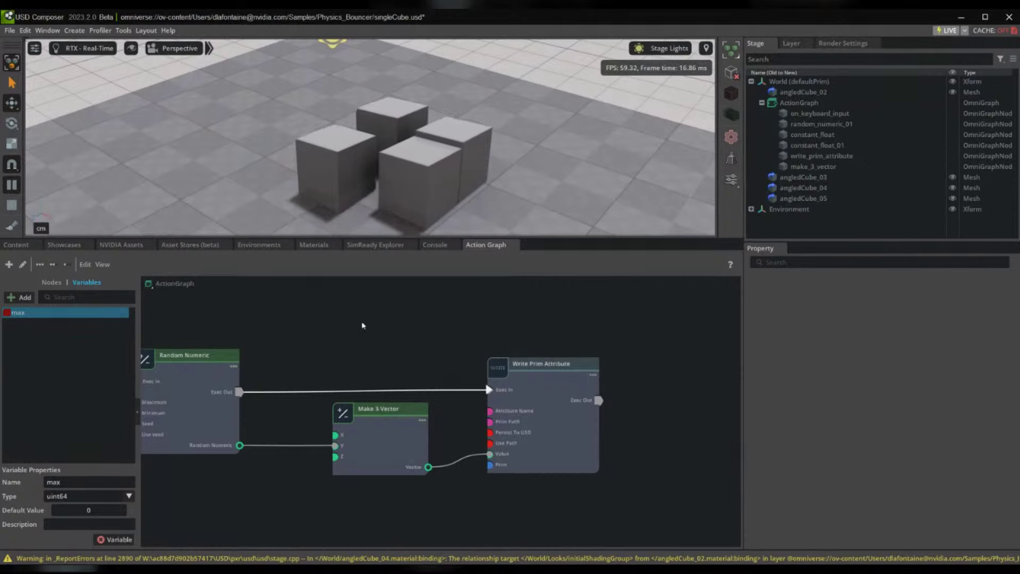
pyautogui.moveTo(364, 324); pyautogui.dragTo(515, 335, button='middle')
pyautogui.scroll(-2, 513, 335)
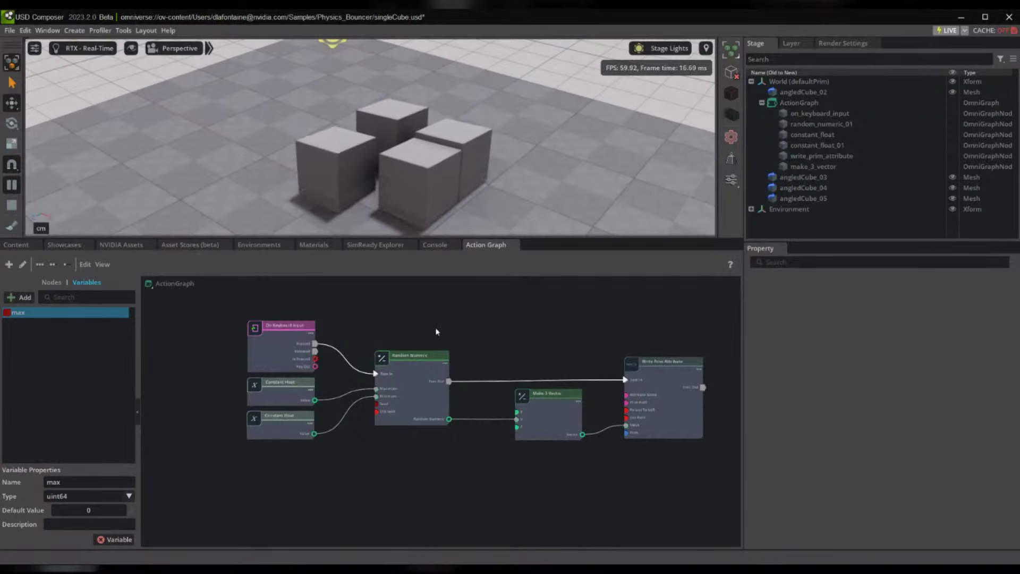
pyautogui.scroll(2, 436, 332)
pyautogui.click(423, 403)
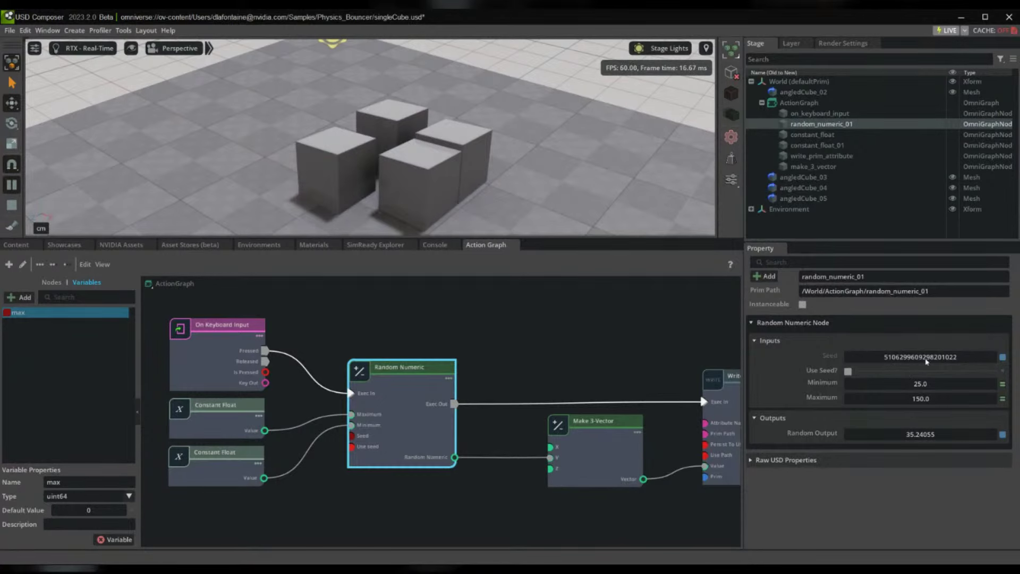
pyautogui.scroll(-1, 520, 356)
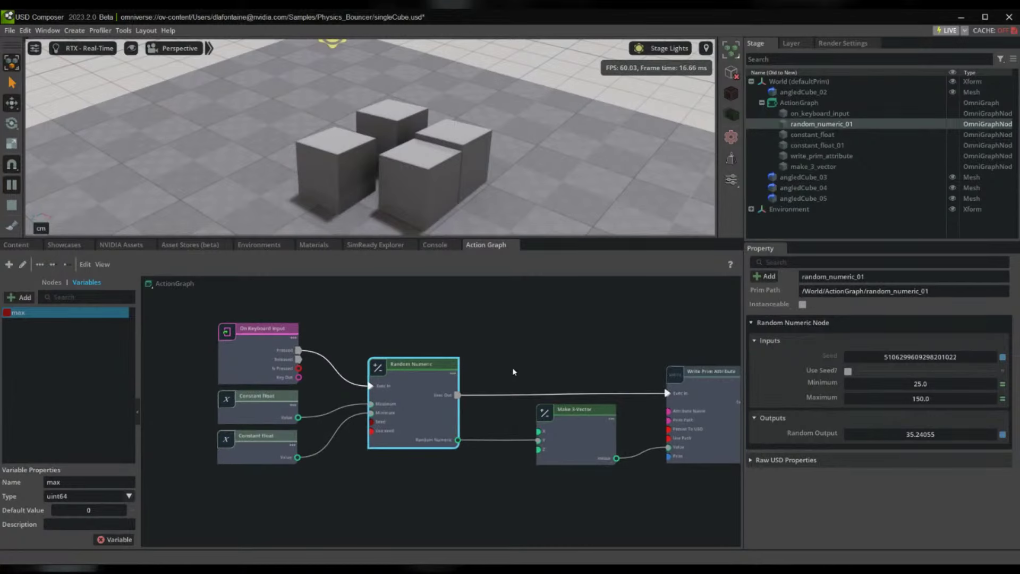
pyautogui.click(437, 489)
pyautogui.press('Tab')
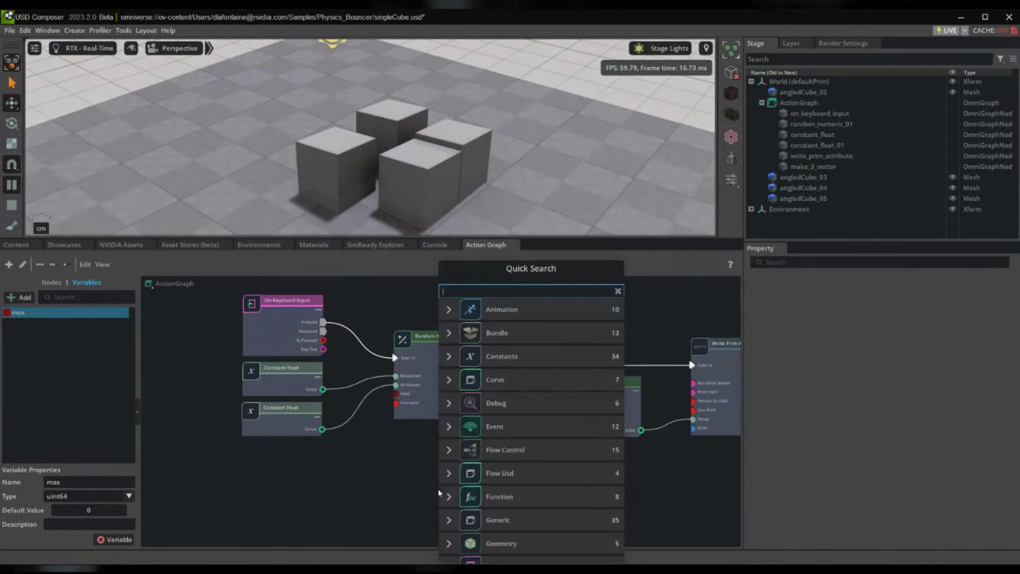
pyautogui.press('Escape')
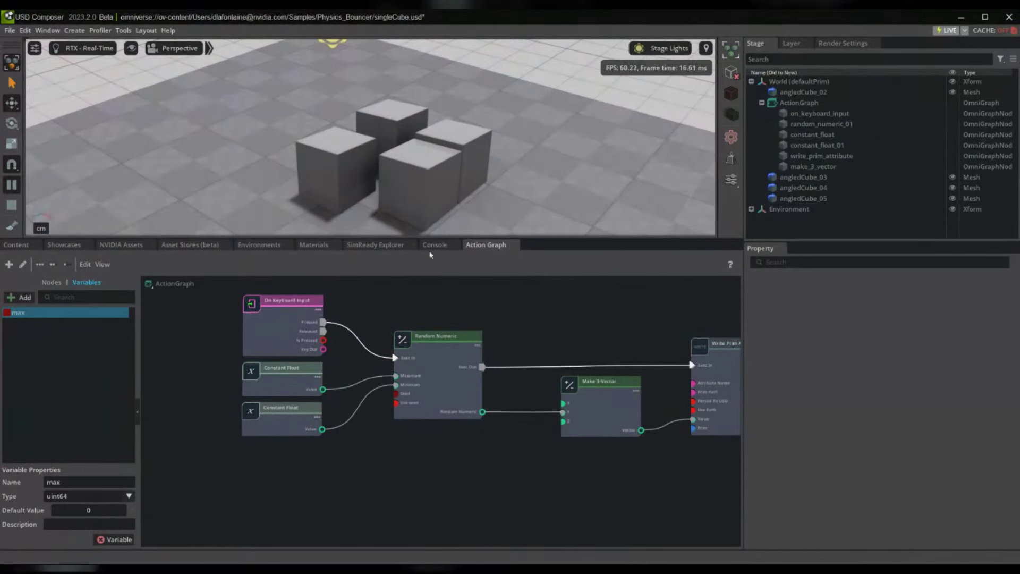
# Inspect angledCube_02 and review the Prim input of the Write Prim Attribute node
pyautogui.click(822, 92)
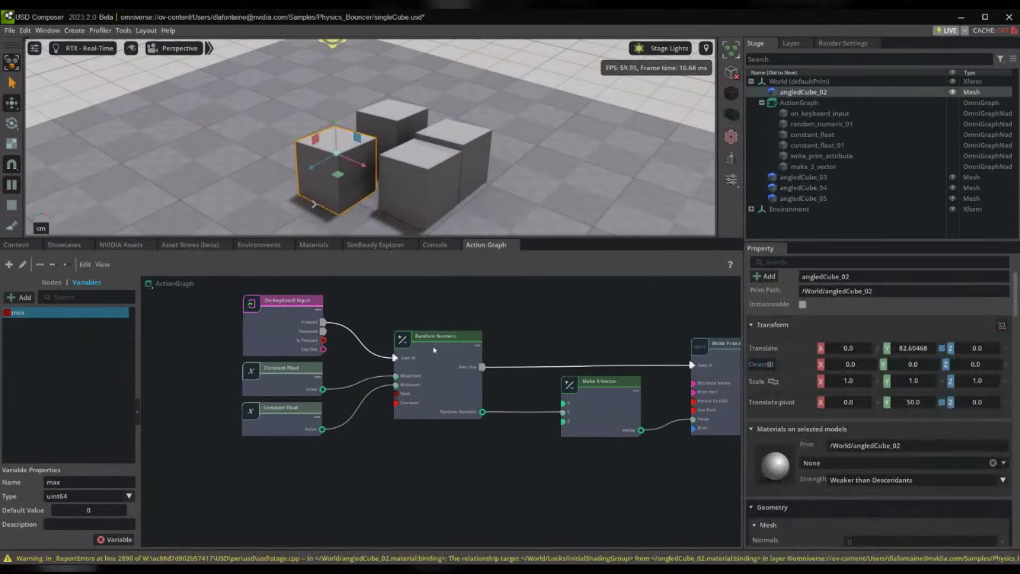
pyautogui.click(419, 519)
pyautogui.click(733, 387)
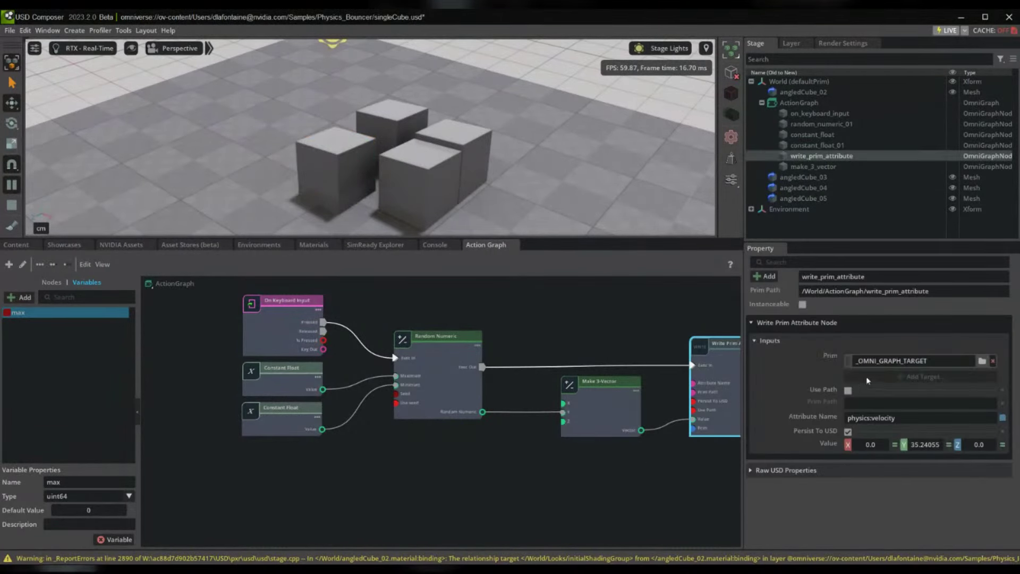
# Add a Get Graph Target Id node to the action graph beneath the Constant Float nodes
pyautogui.click(305, 471)
pyautogui.press('Tab')
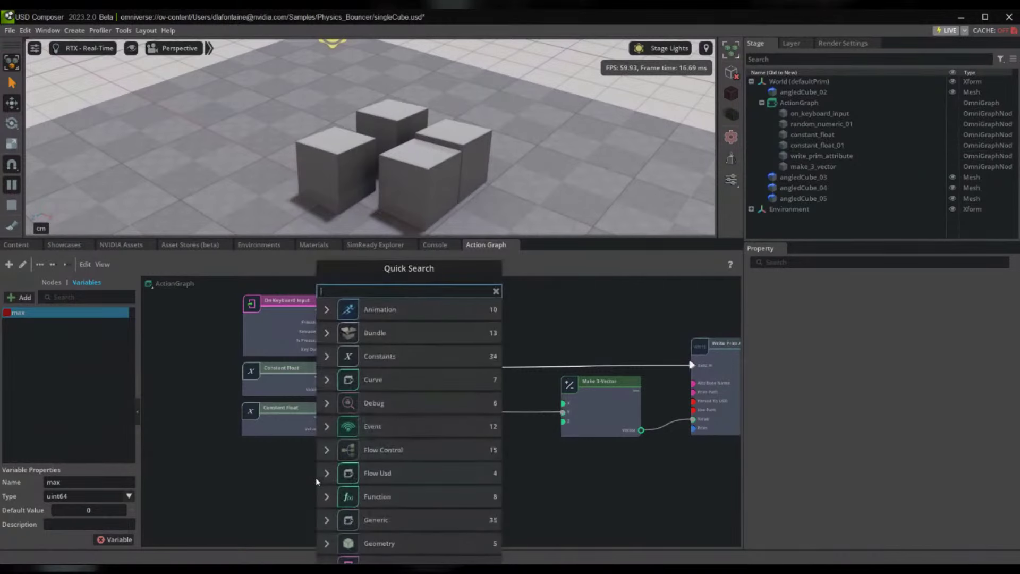
pyautogui.write('gtrap')
pyautogui.press('BackSpace')
pyautogui.press('BackSpace')
pyautogui.press('BackSpace')
pyautogui.press('BackSpace')
pyautogui.write('raph targe')
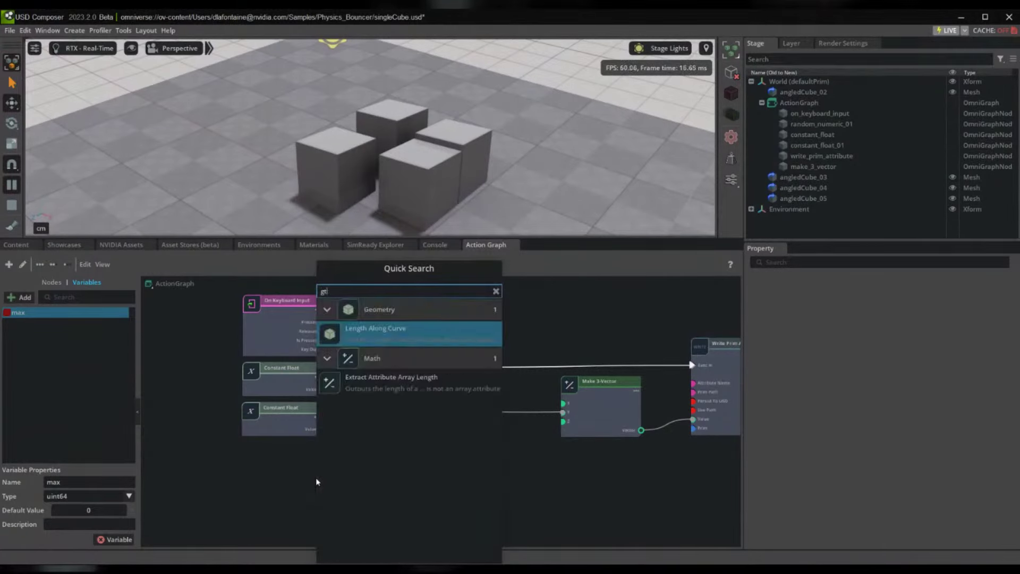
pyautogui.write('t')
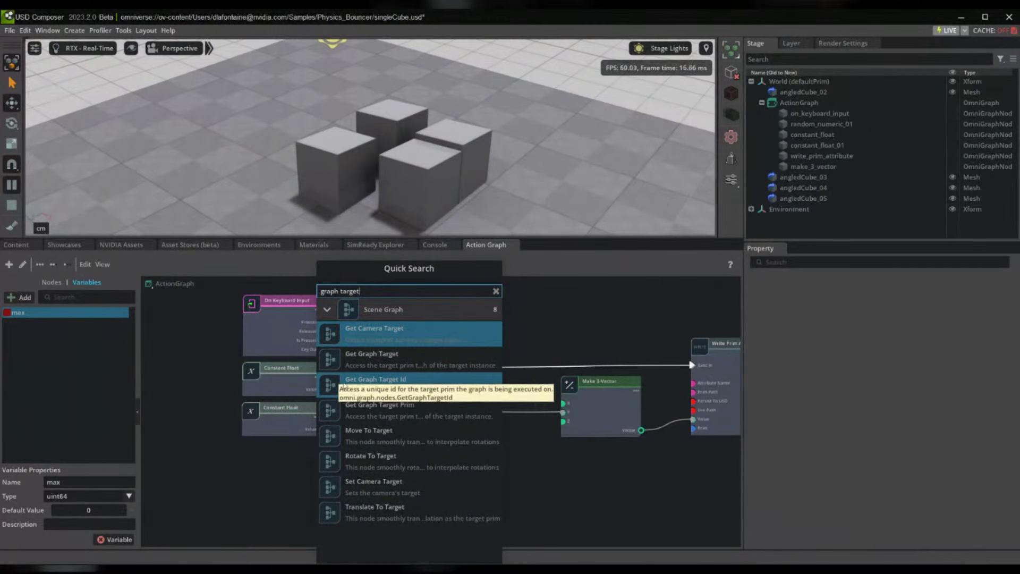
pyautogui.click(334, 388)
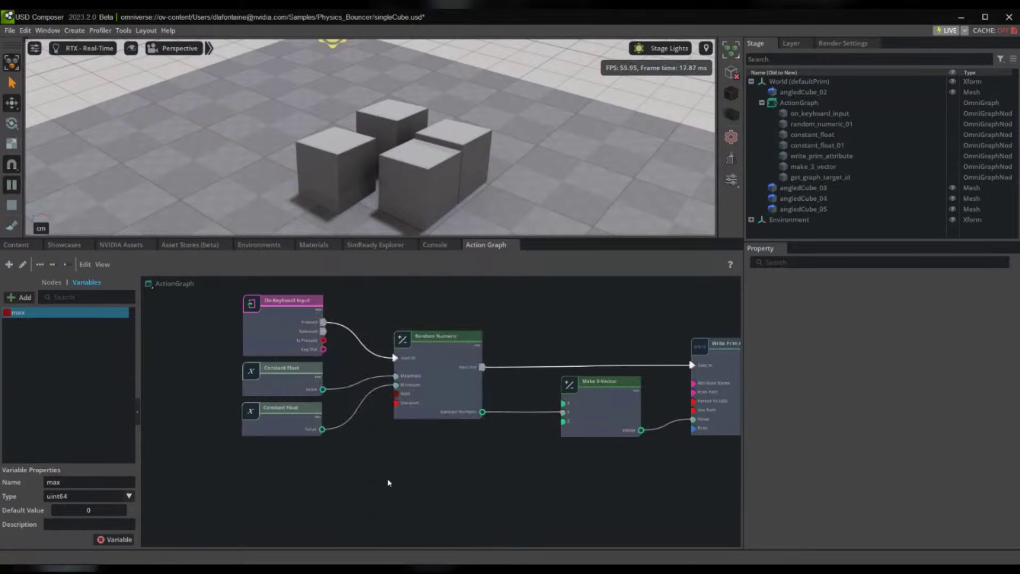
pyautogui.moveTo(410, 351); pyautogui.dragTo(362, 439, button='middle')
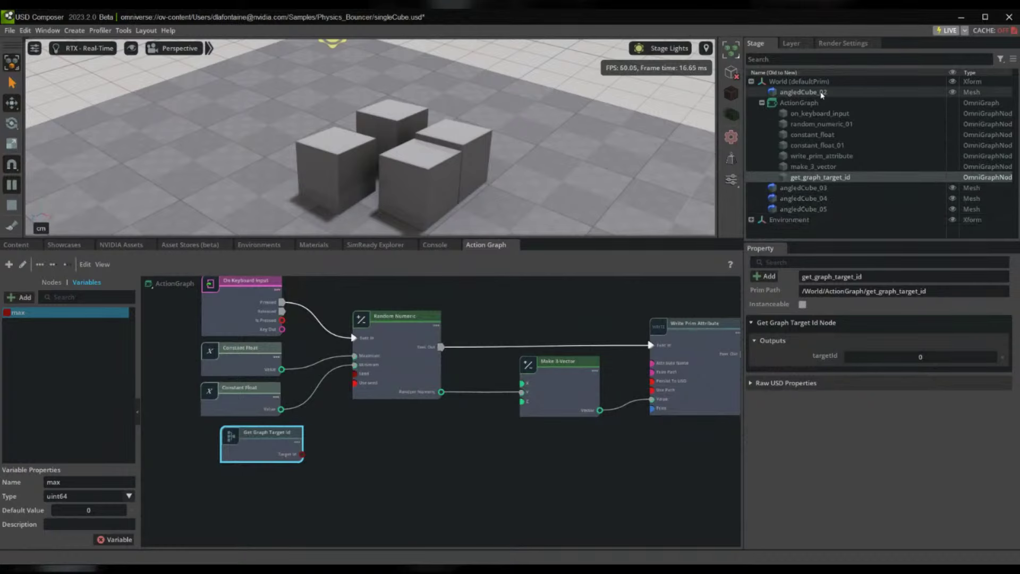
# Connect the Get Graph Target Id node's Target Id output to the Random Numeric Seed input and align the node under the Constant Float nodes
pyautogui.click(761, 103)
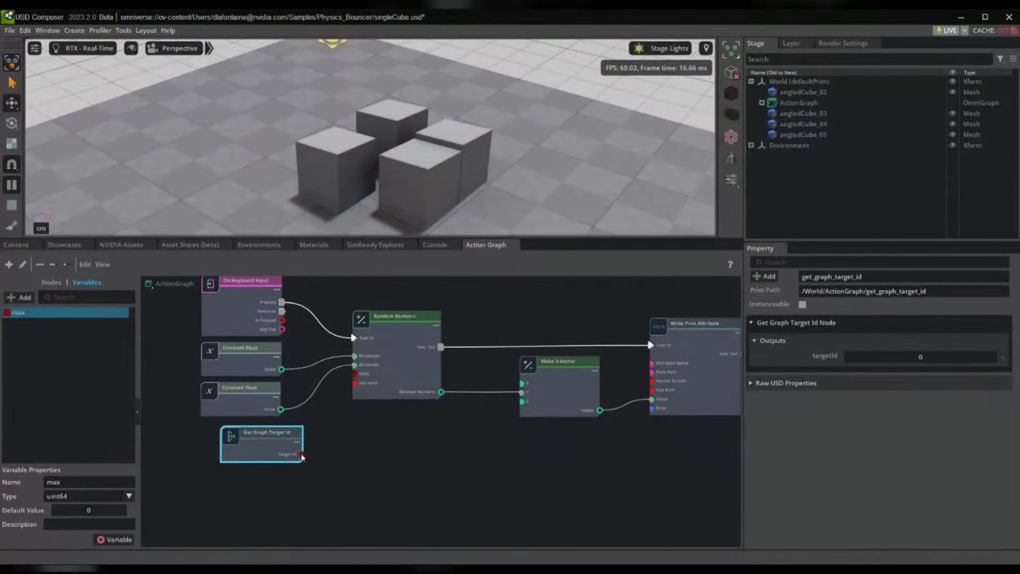
pyautogui.moveTo(301, 454); pyautogui.dragTo(355, 374)
pyautogui.moveTo(229, 440); pyautogui.dragTo(199, 443)
# Inspect angledCube_05 and angledCube_02, and review the inputs of the Random Numeric node
pyautogui.click(415, 193)
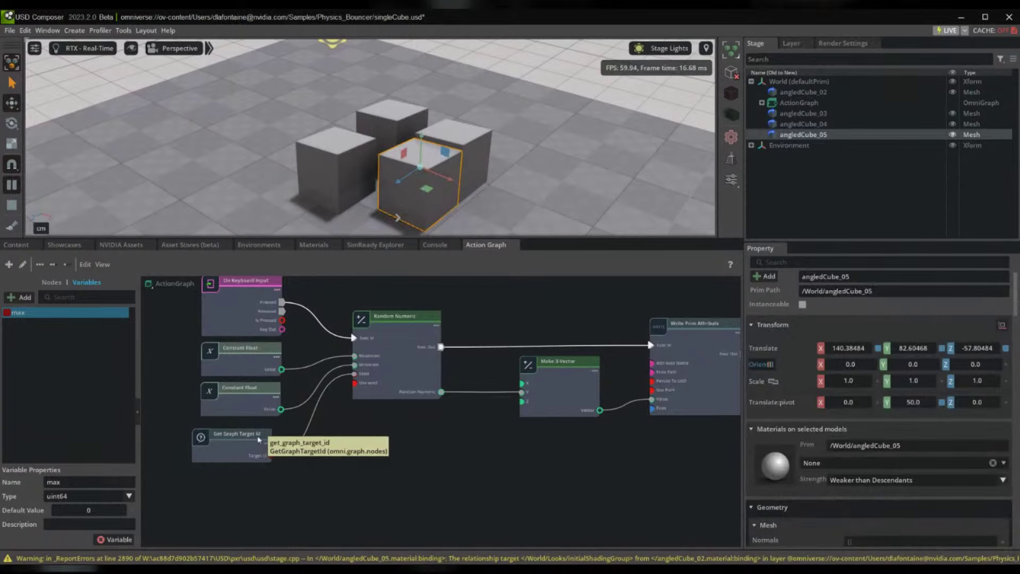
pyautogui.click(337, 188)
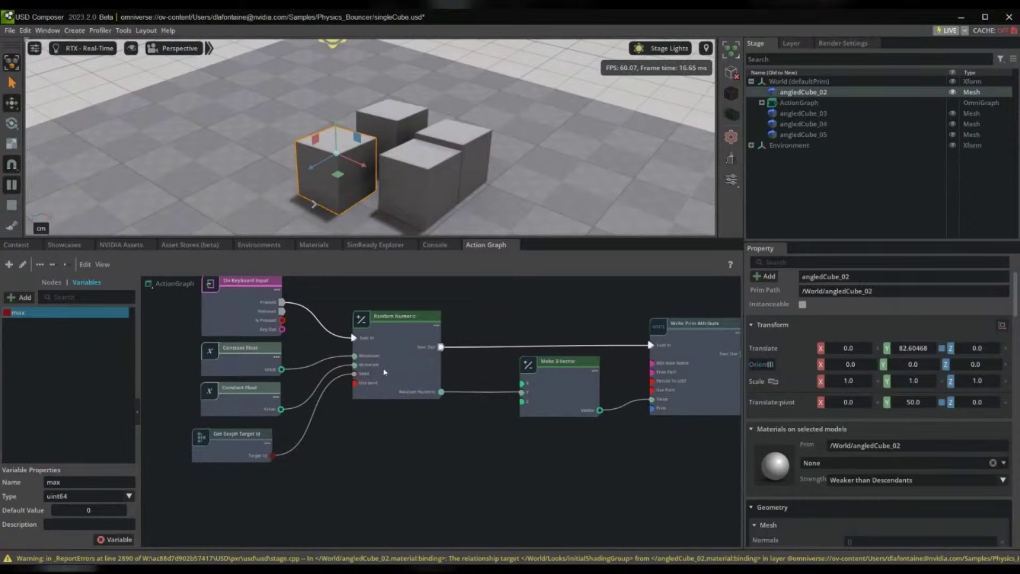
pyautogui.click(398, 380)
pyautogui.click(474, 476)
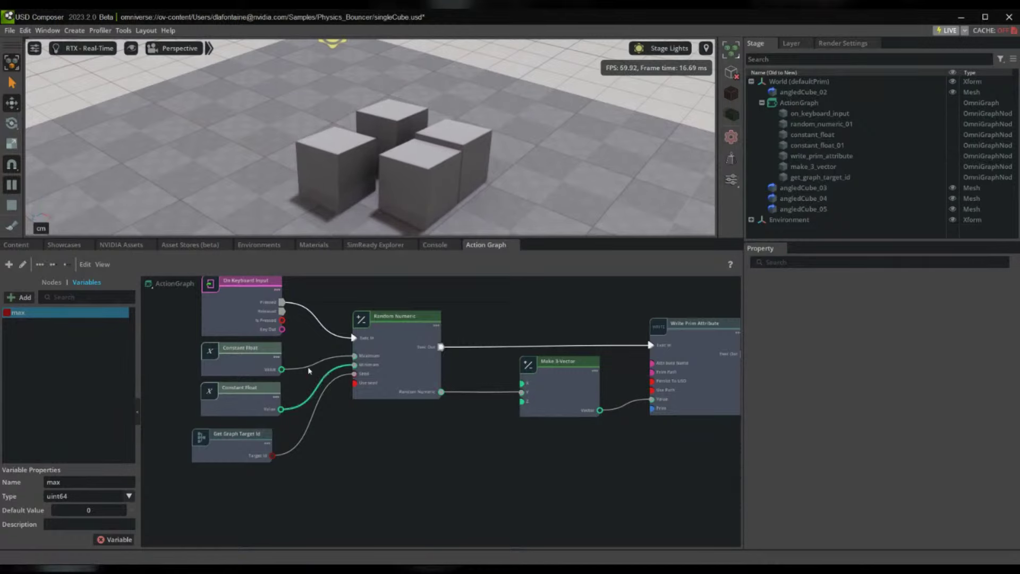
# Set the Constant Float node that feeds the Random Numeric Maximum to 500
pyautogui.click(241, 353)
pyautogui.doubleClick(893, 359)
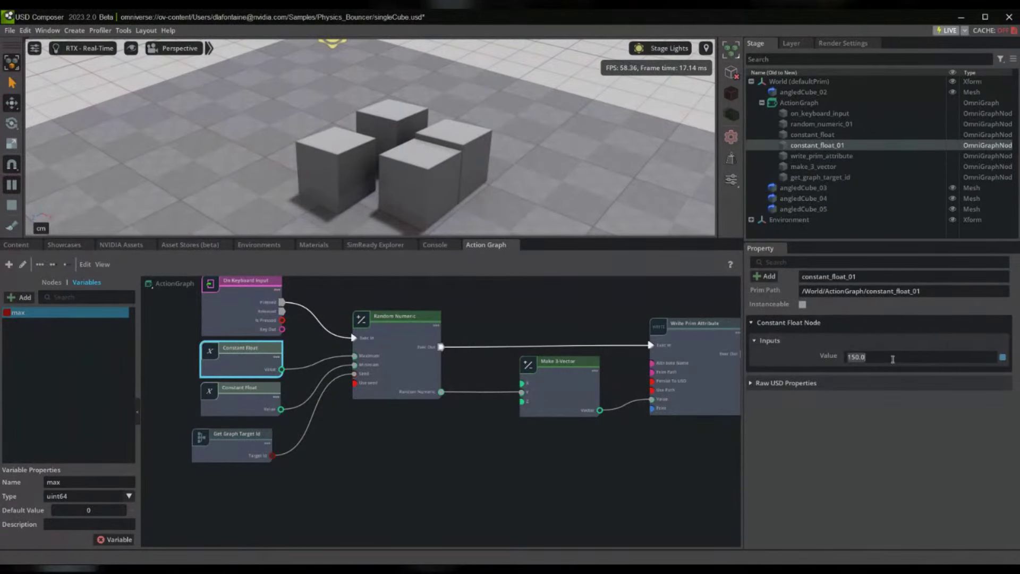
pyautogui.write('500')
pyautogui.press('Return')
# Set the Constant Float node that feeds the Random Numeric Minimum to 350
pyautogui.click(248, 405)
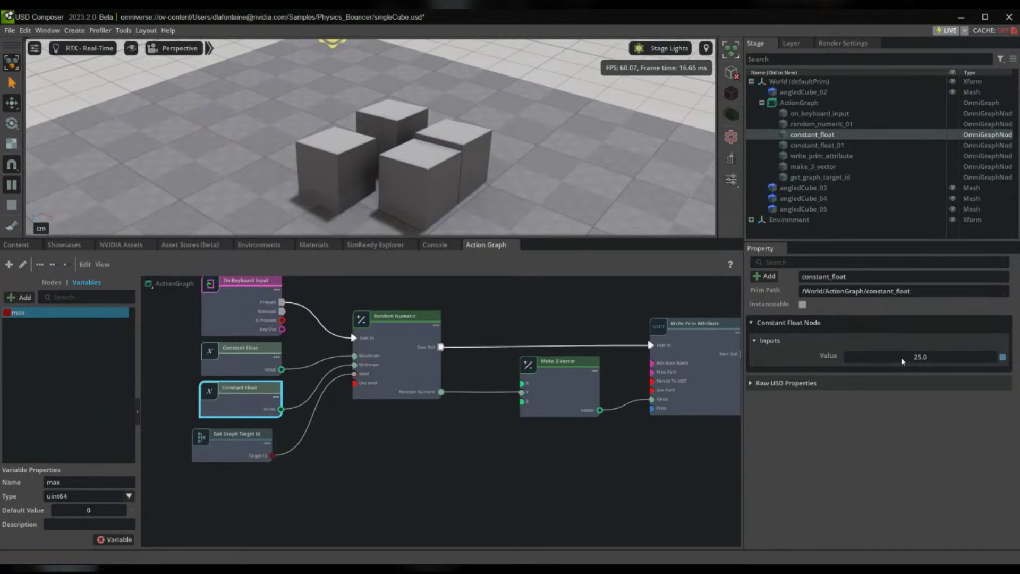
pyautogui.doubleClick(902, 359)
pyautogui.write('100')
pyautogui.press('Return')
pyautogui.click(472, 471)
pyautogui.moveTo(546, 454); pyautogui.dragTo(479, 478, button='middle')
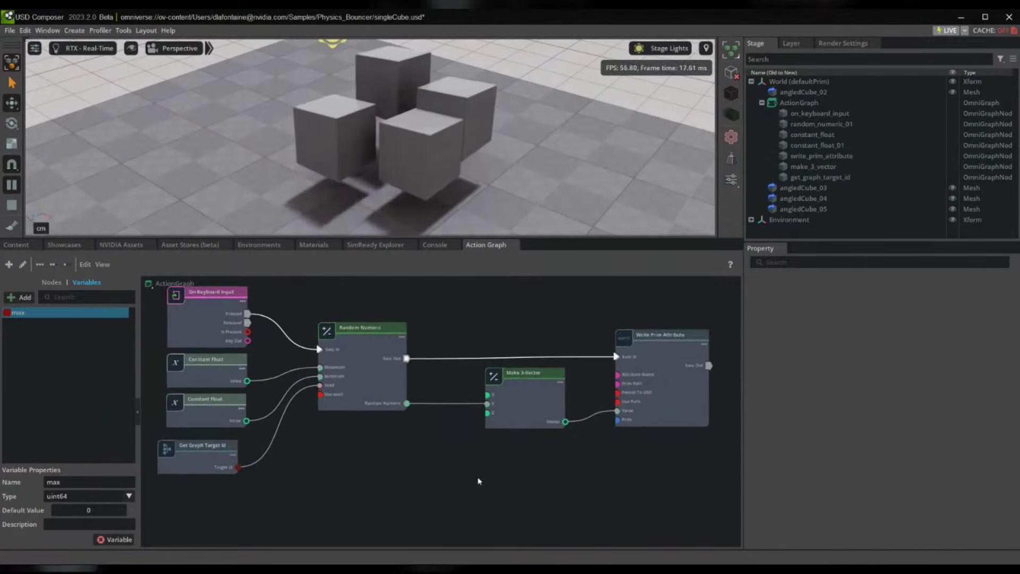
pyautogui.scroll(-2, 478, 481)
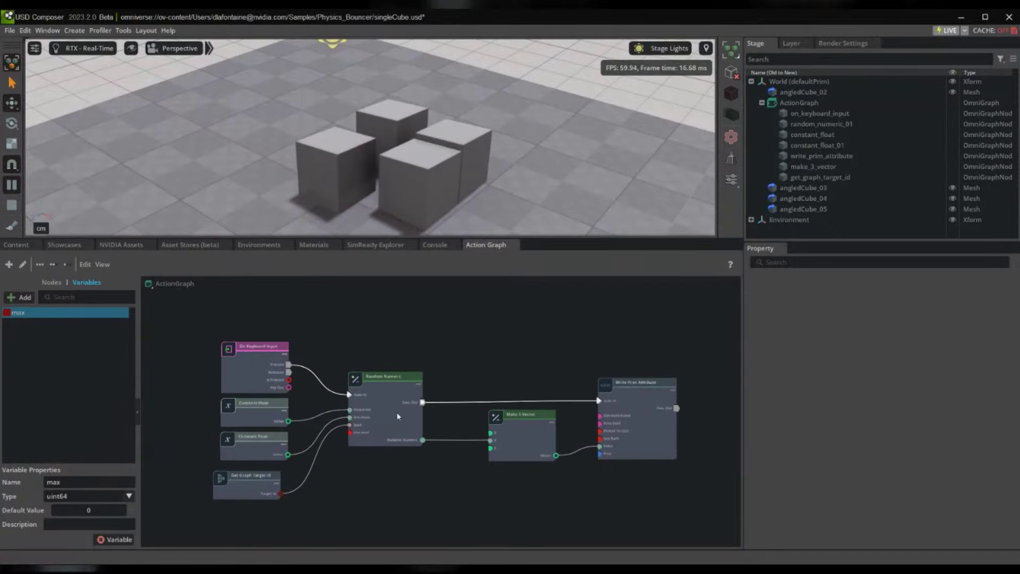
pyautogui.moveTo(239, 315); pyautogui.dragTo(671, 517)
pyautogui.click(533, 521)
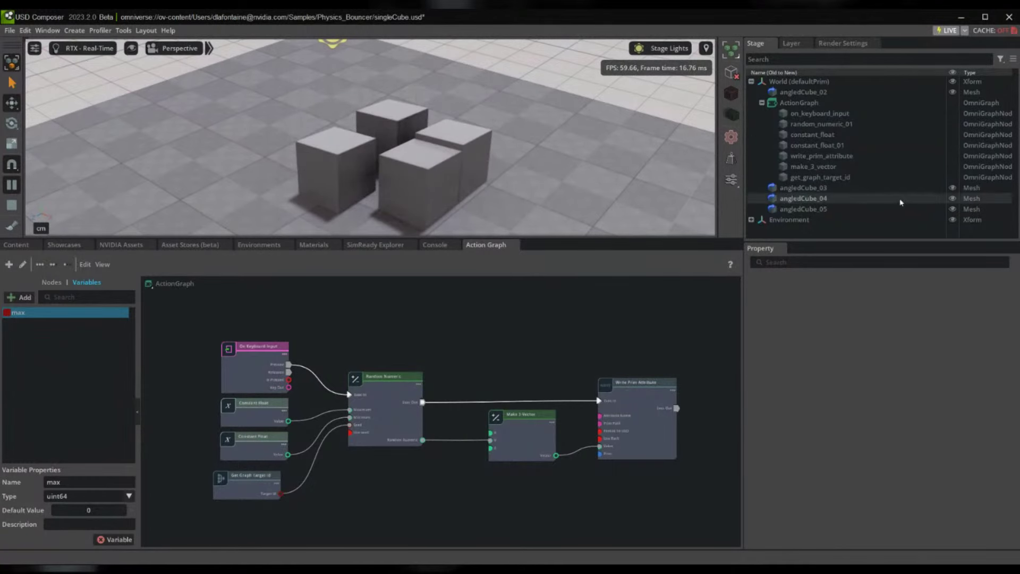
# Duplicate angledCube_03, angledCube_04 and angledCube_05 together and move the copies away from the originals
pyautogui.click(834, 191)
pyautogui.keyDown('shift'); pyautogui.click(825, 210); pyautogui.keyUp('shift')
pyautogui.moveTo(362, 151); pyautogui.dragTo(430, 174, button='right')
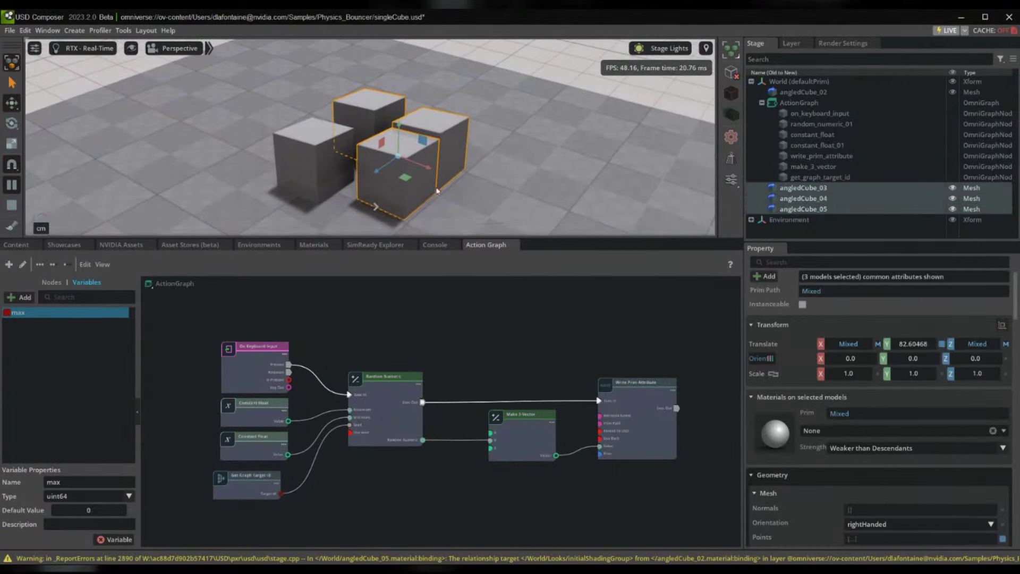
pyautogui.hotkey('ctrl', 'd')
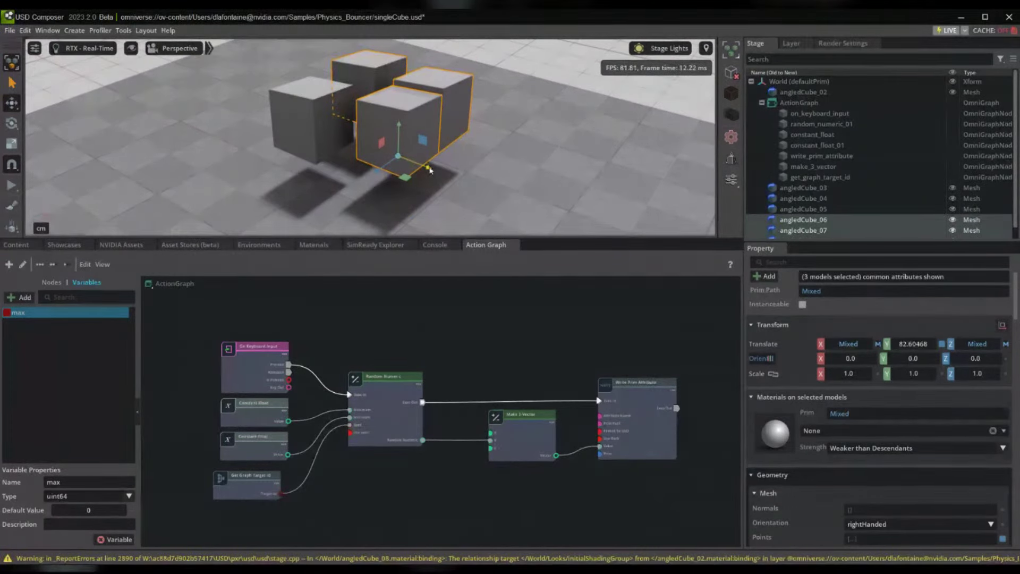
pyautogui.moveTo(429, 170); pyautogui.dragTo(95, 214)
# Duplicate the moved group of three cubes again and place the new copies on the opposite side of the original cubes
pyautogui.hotkey('ctrl', 'd')
pyautogui.moveTo(154, 187); pyautogui.dragTo(494, 312)
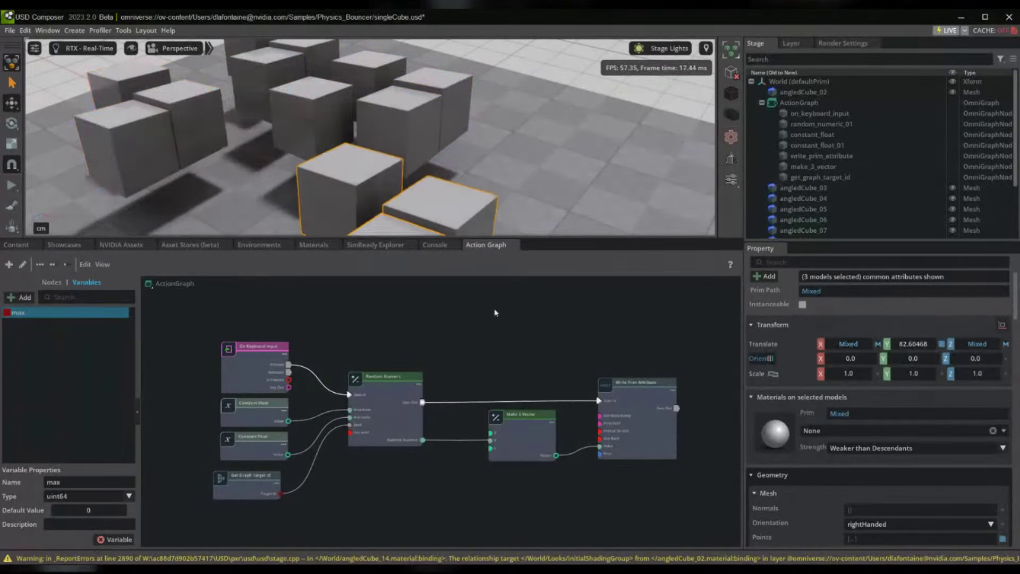
pyautogui.press('f')
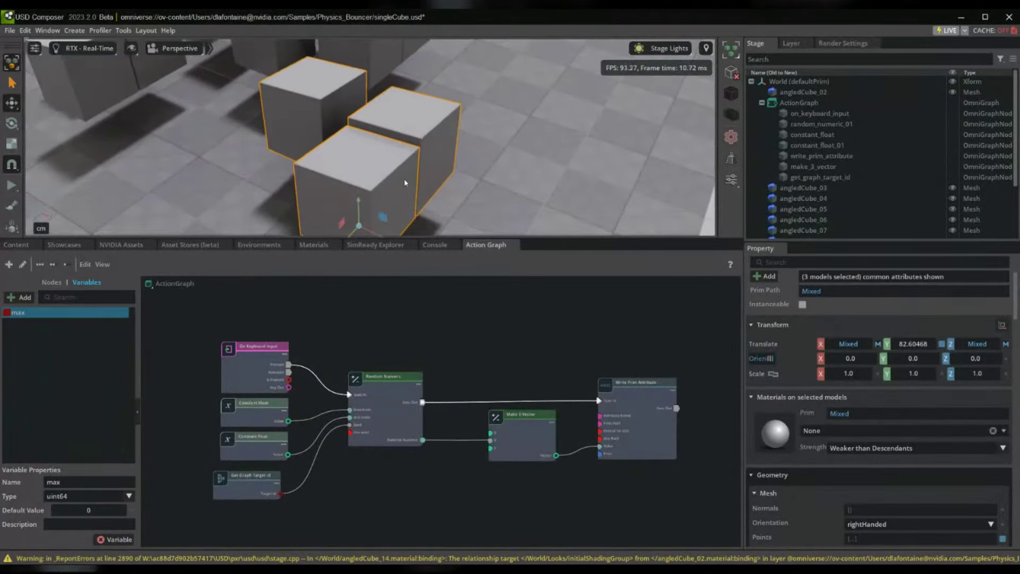
pyautogui.moveTo(398, 190); pyautogui.dragTo(515, 84, button='middle')
pyautogui.keyDown('alt'); pyautogui.moveTo(444, 149); pyautogui.dragTo(431, 211); pyautogui.keyUp('alt')
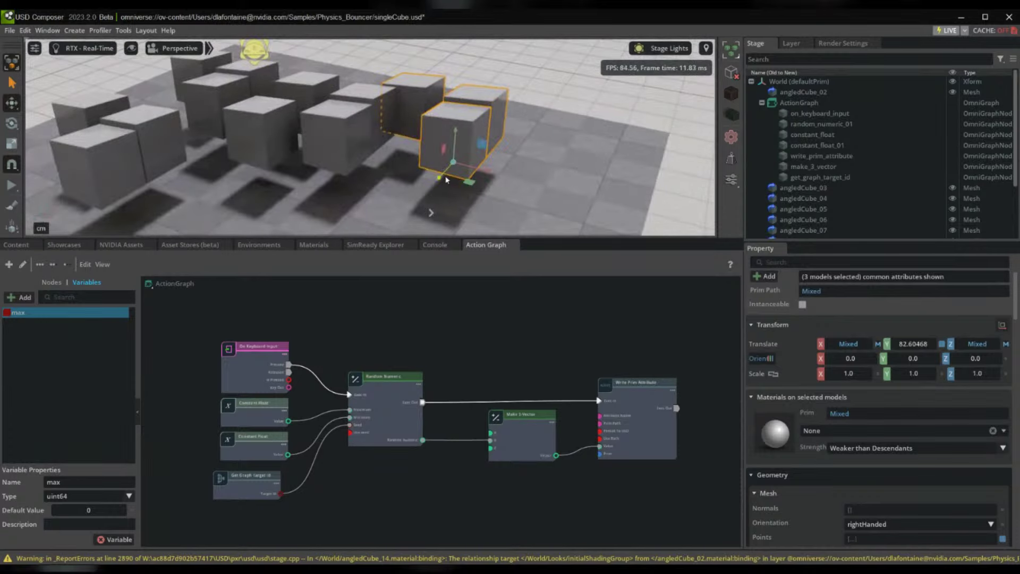
pyautogui.moveTo(454, 163); pyautogui.dragTo(470, 148)
pyautogui.click(442, 192)
pyautogui.moveTo(401, 213); pyautogui.dragTo(351, 197, button='right')
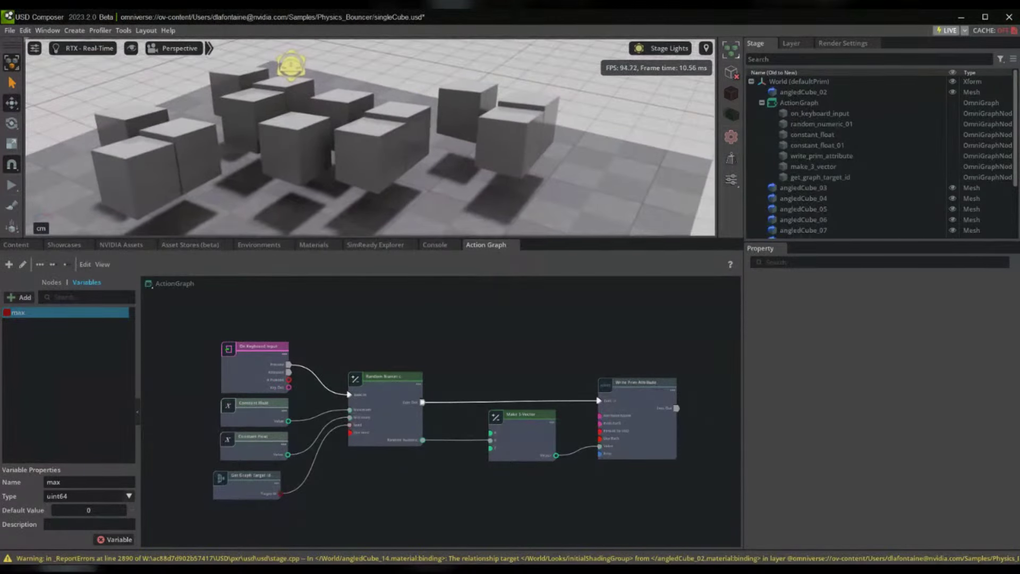
# Play the physics simulation with the duplicated cubes, select angledCube_11, and stop the simulation
pyautogui.click(9, 187)
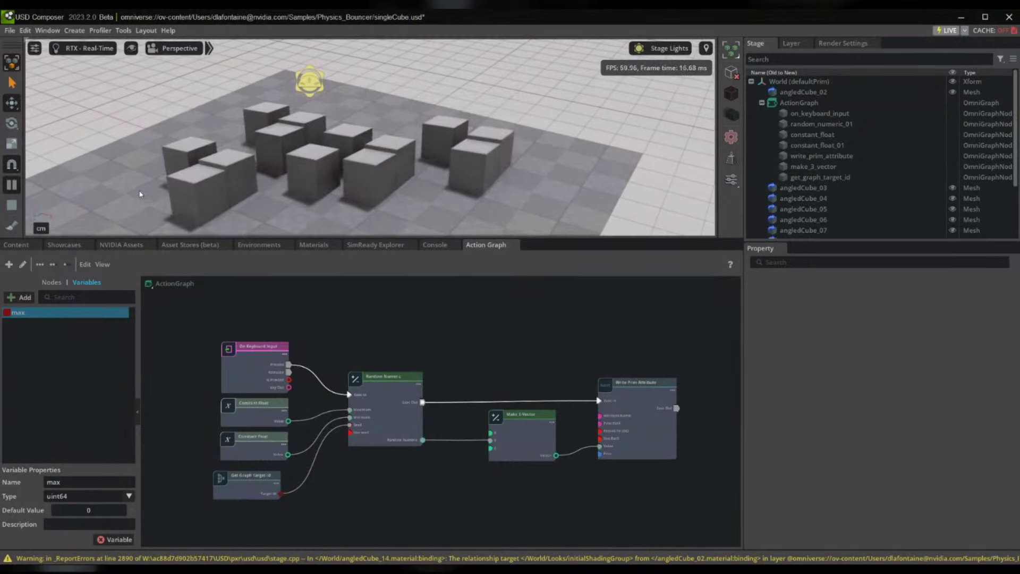
pyautogui.click(199, 190)
pyautogui.click(12, 205)
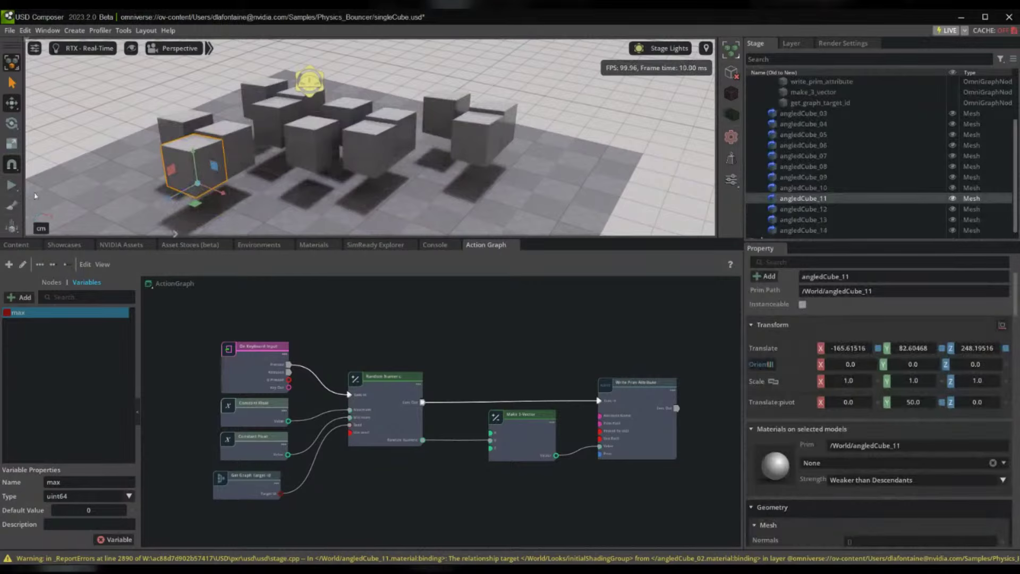
pyautogui.click(343, 326)
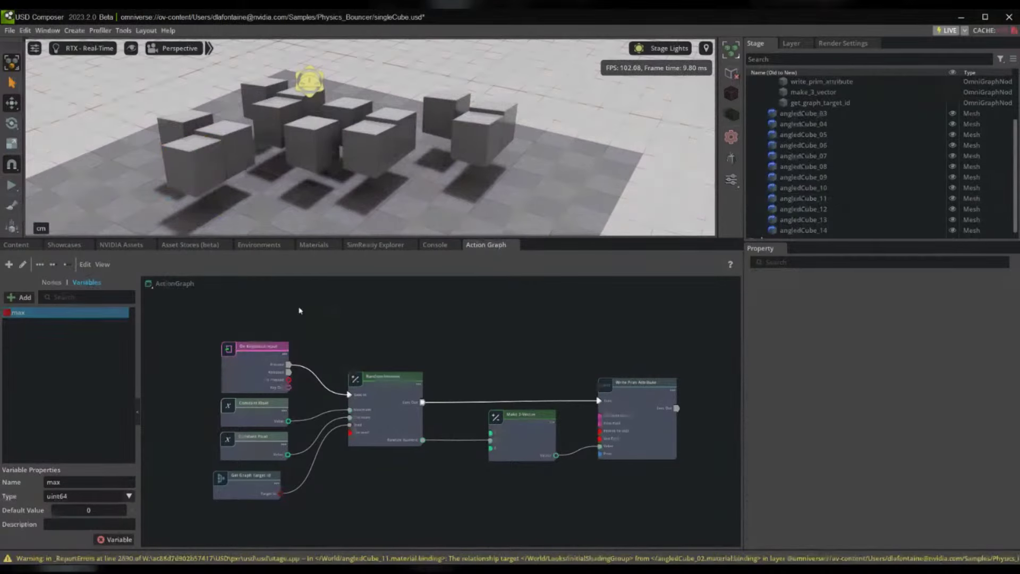
# Play the simulation and repeatedly trigger the graph's keyboard input to test the random jumps of all the cubes
pyautogui.click(11, 185)
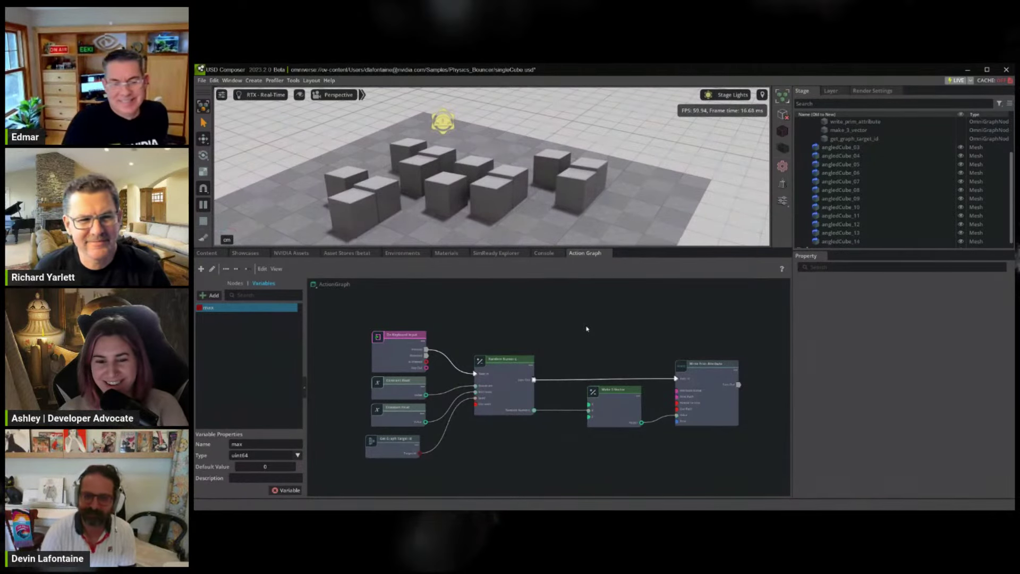
pyautogui.press('a')
pyautogui.press('a')
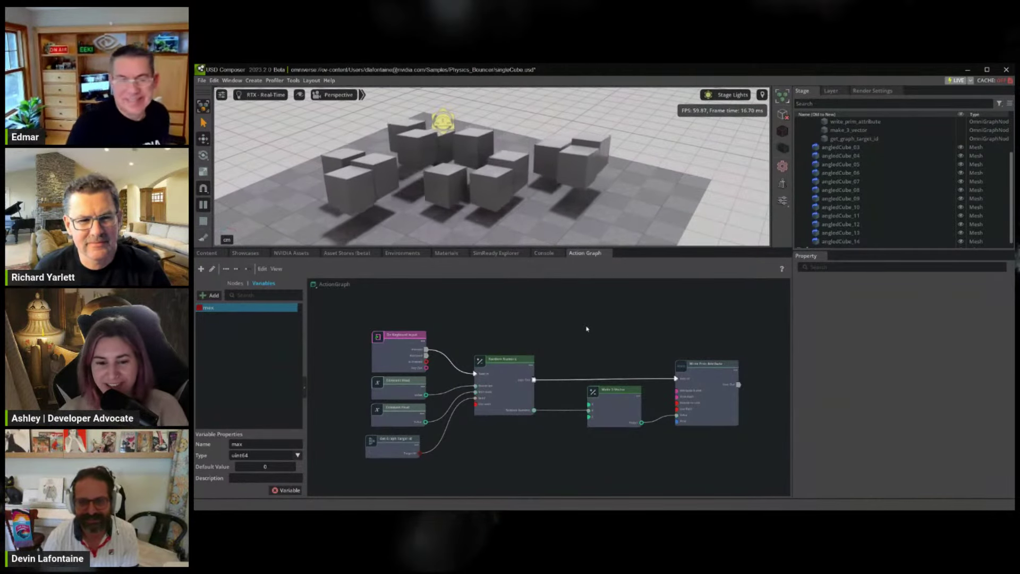
pyautogui.press('a')
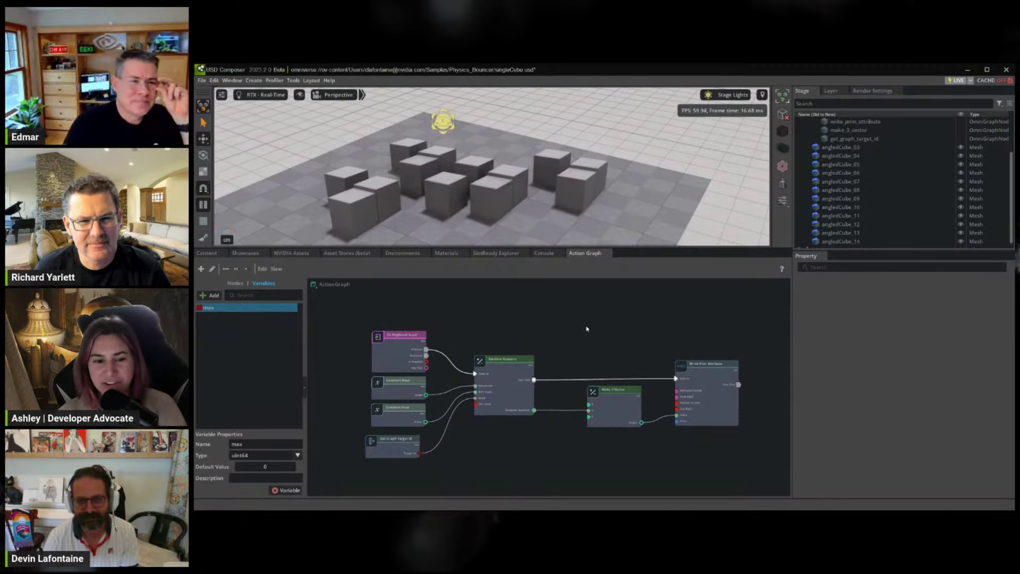
pyautogui.press('a')
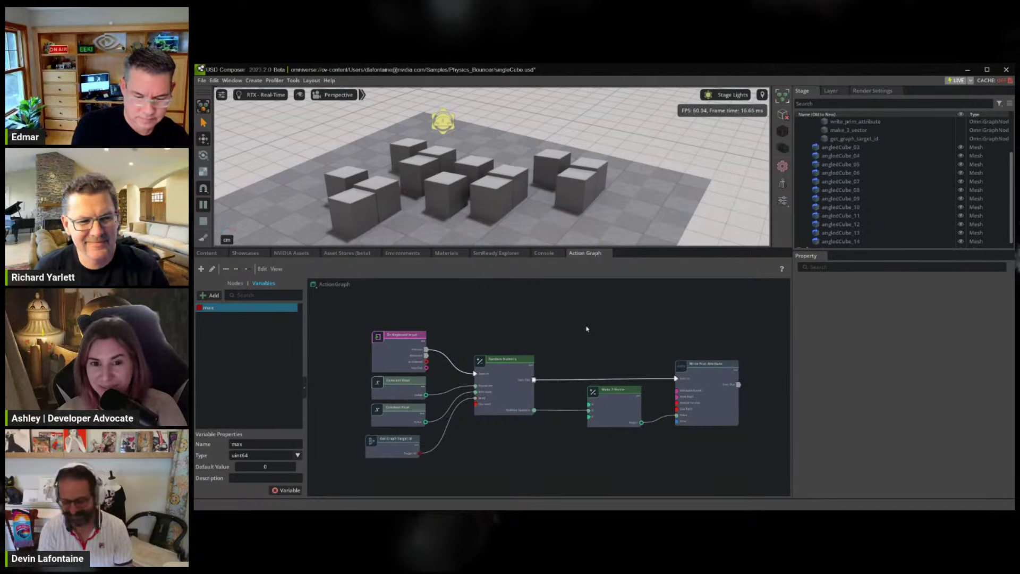
pyautogui.press('a')
pyautogui.press('a')
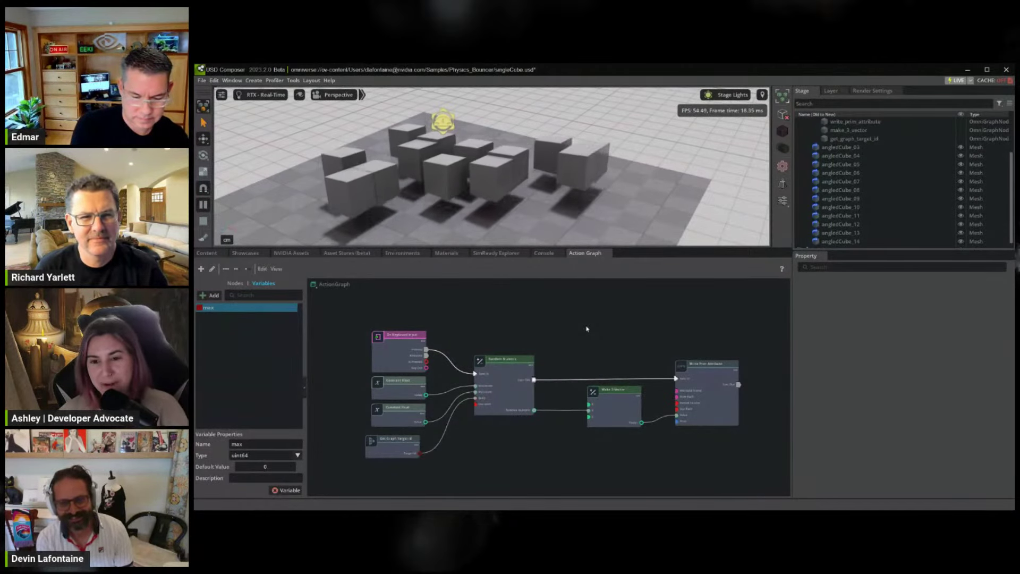
pyautogui.press('a')
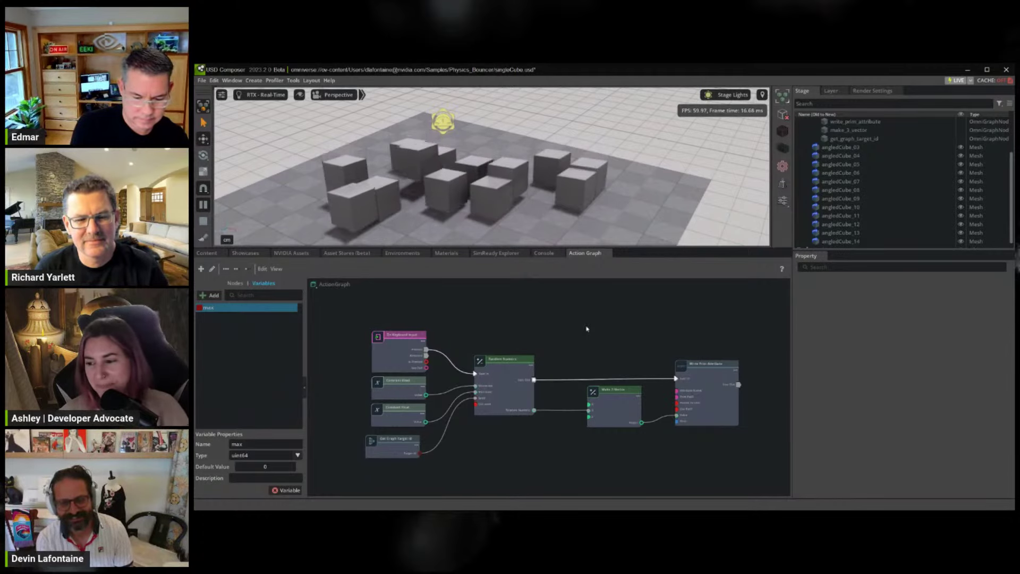
pyautogui.press('a')
pyautogui.press('a')
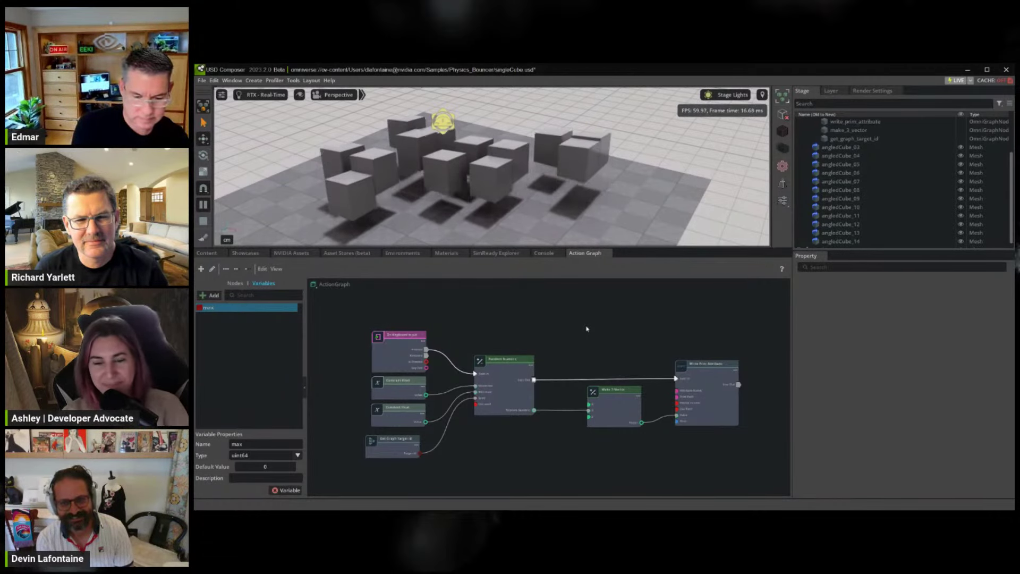
pyautogui.press('a')
pyautogui.press('a')
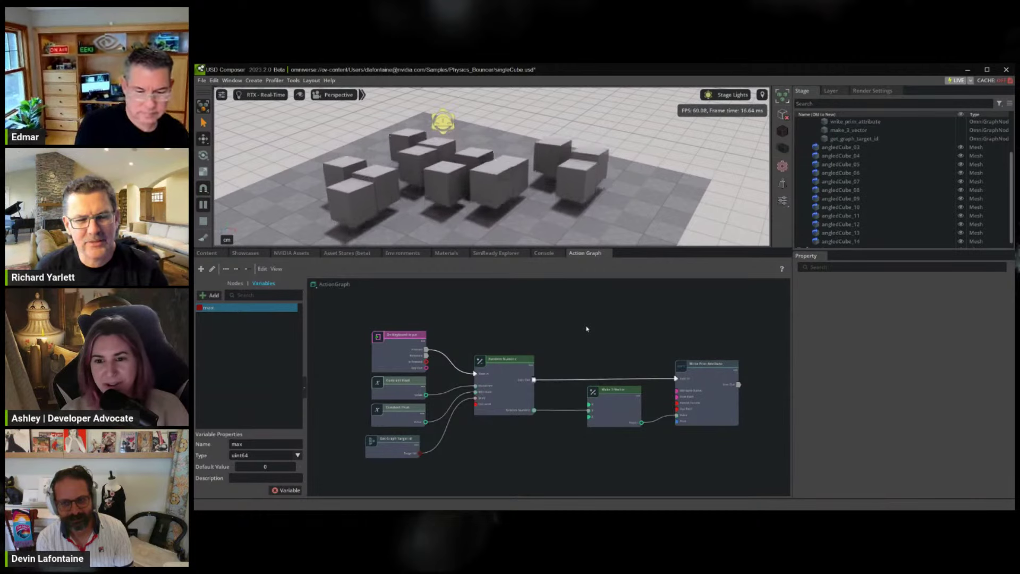
pyautogui.press('a')
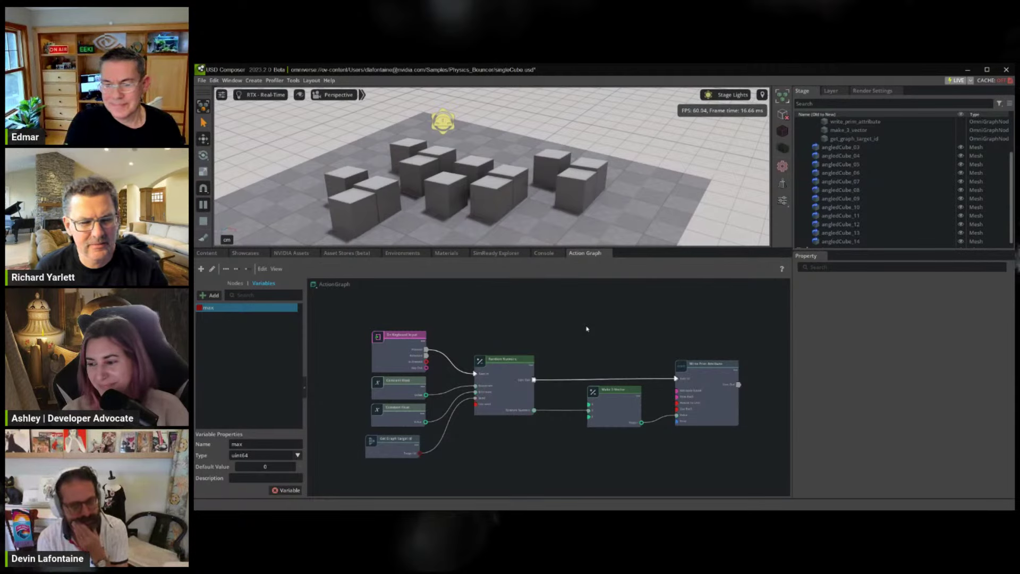
# Examine the properties of the Random Numeric and Write Prim Attribute nodes
pyautogui.click(522, 385)
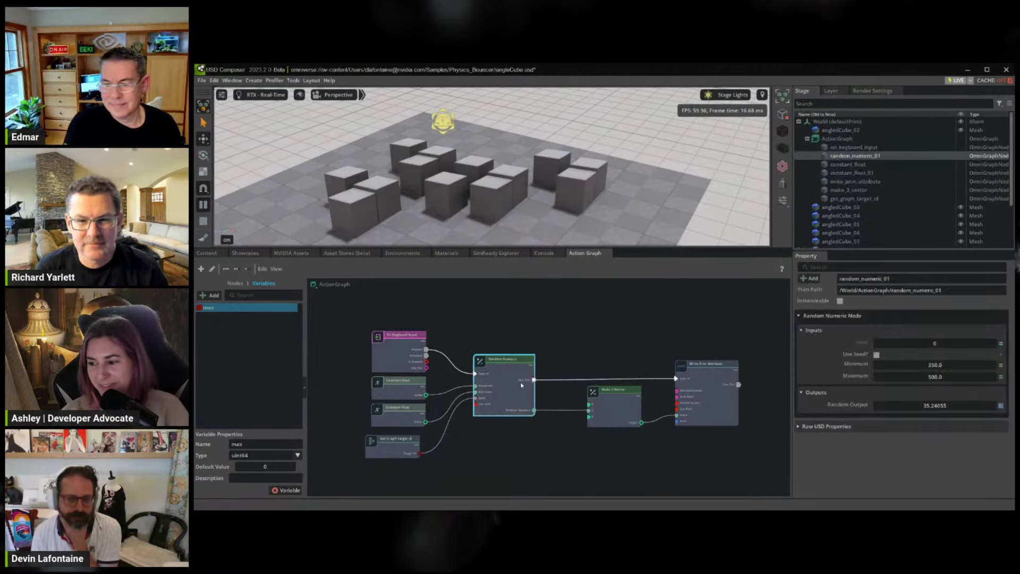
pyautogui.click(734, 376)
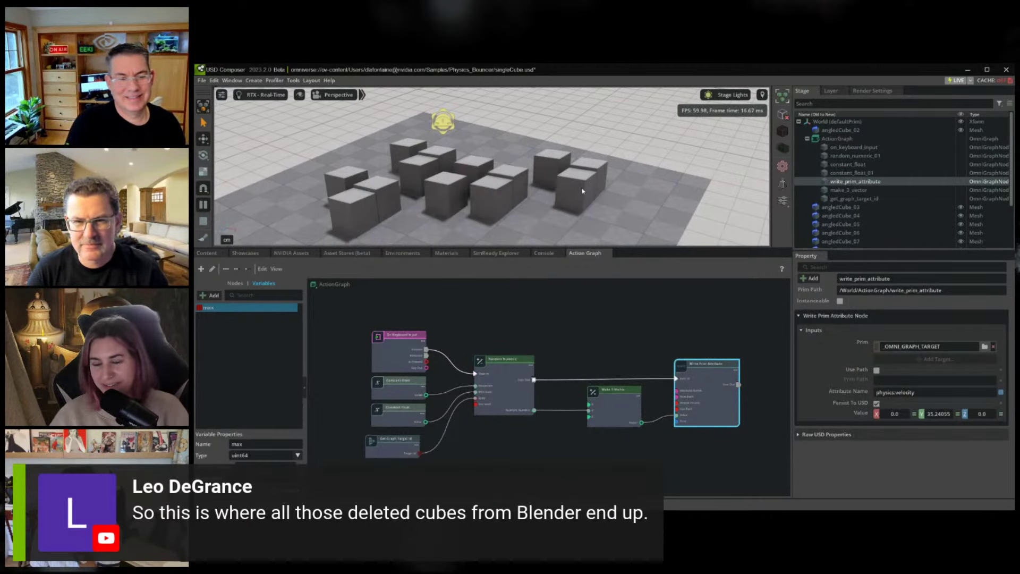
pyautogui.click(578, 355)
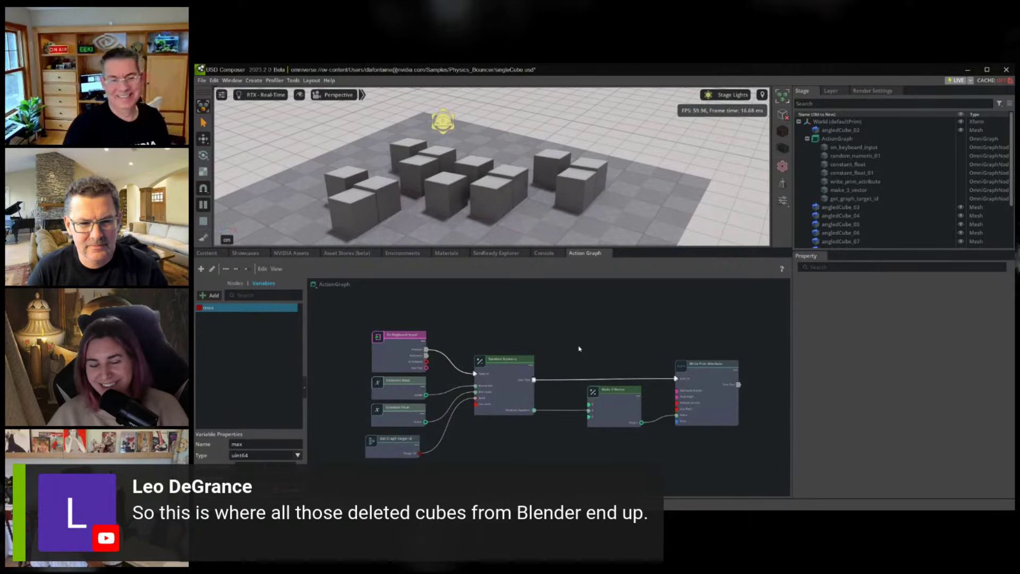
# Trigger the graph's keyboard input several more times to watch the duplicated cubes jump in the running simulation
pyautogui.press('a')
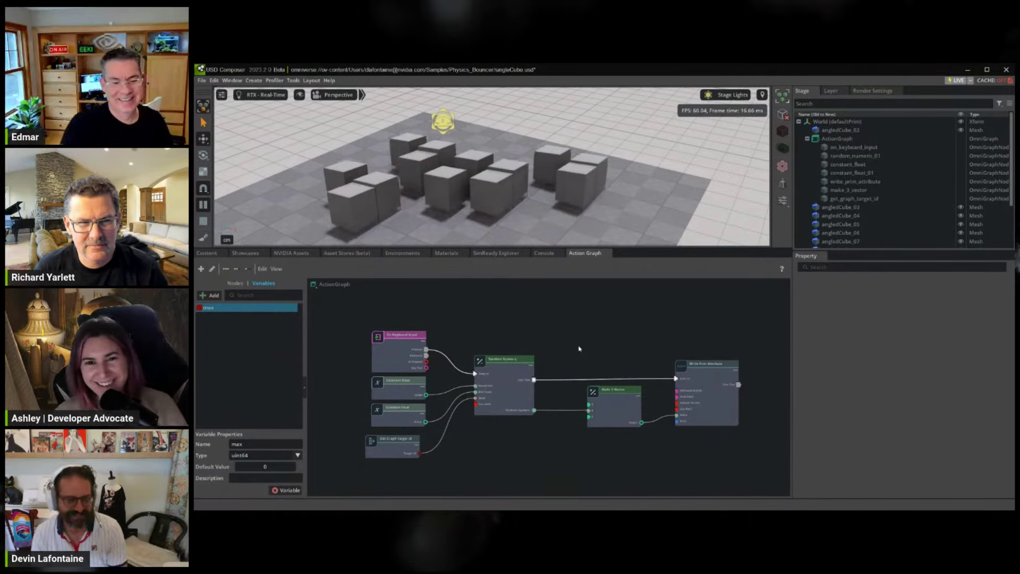
pyautogui.press('a')
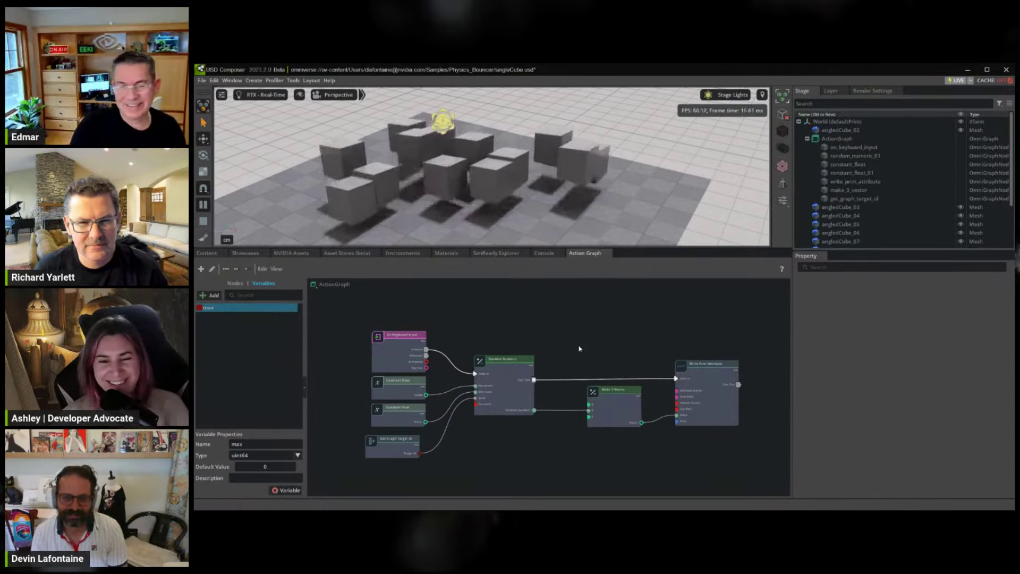
pyautogui.press('a')
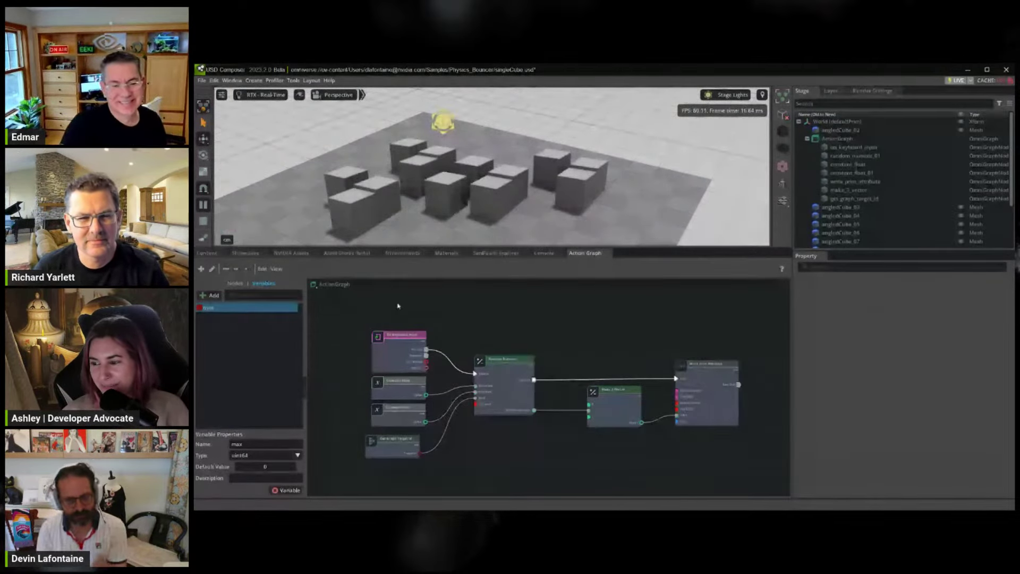
pyautogui.moveTo(518, 194)
pyautogui.mouseDown(button='right')
pyautogui.moveTo(511, 200)
pyautogui.moveTo(523, 196)
pyautogui.mouseUp(button='right')
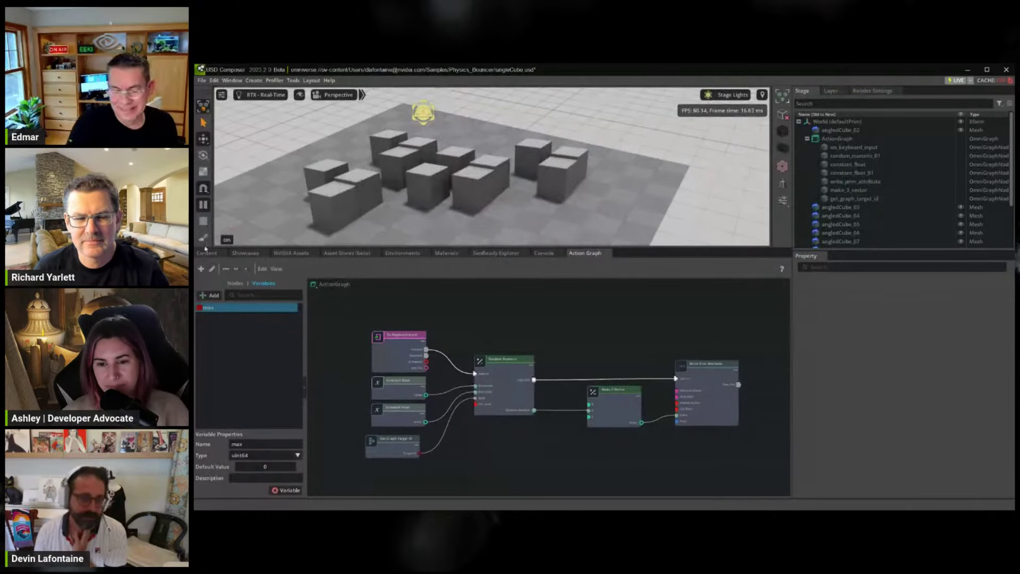
# Open the recently used stage test.usd from the Physics_Bouncer folder in place of the current cube stage
pyautogui.click(201, 81)
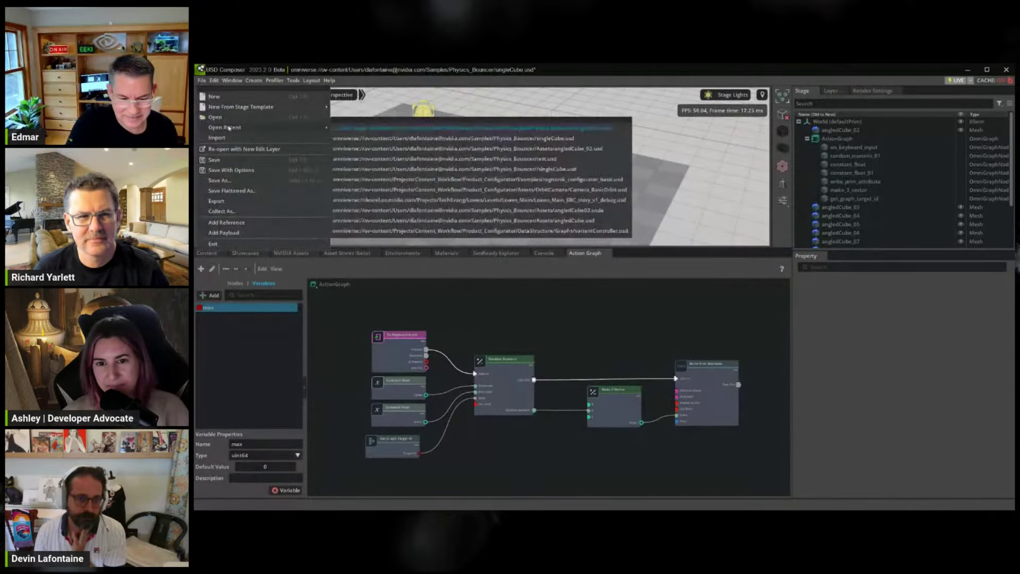
pyautogui.moveTo(284, 126)
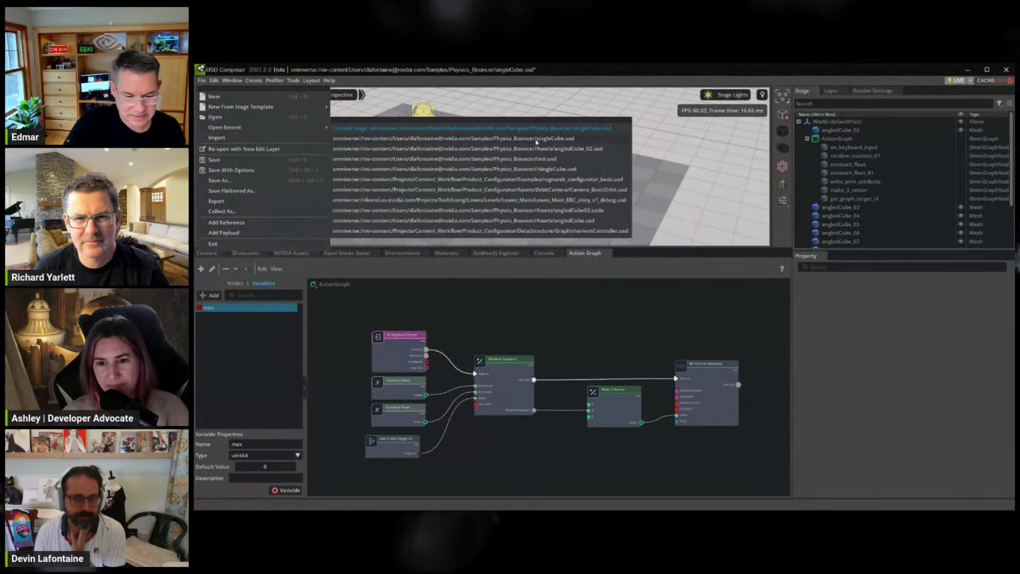
pyautogui.click(540, 160)
pyautogui.click(604, 305)
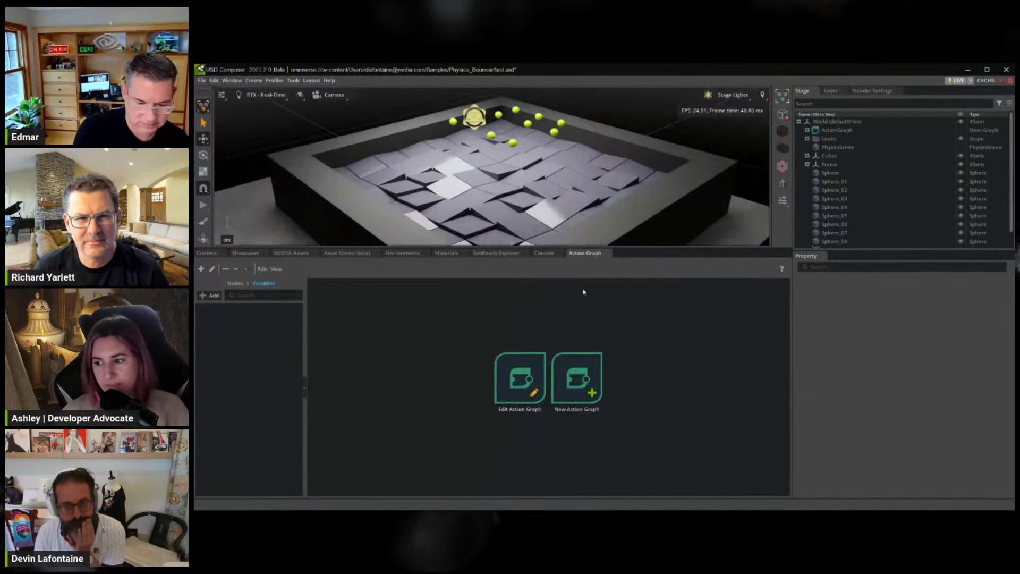
# Switch the viewport from the scene's camera to the Perspective camera
pyautogui.click(332, 95)
pyautogui.click(299, 94)
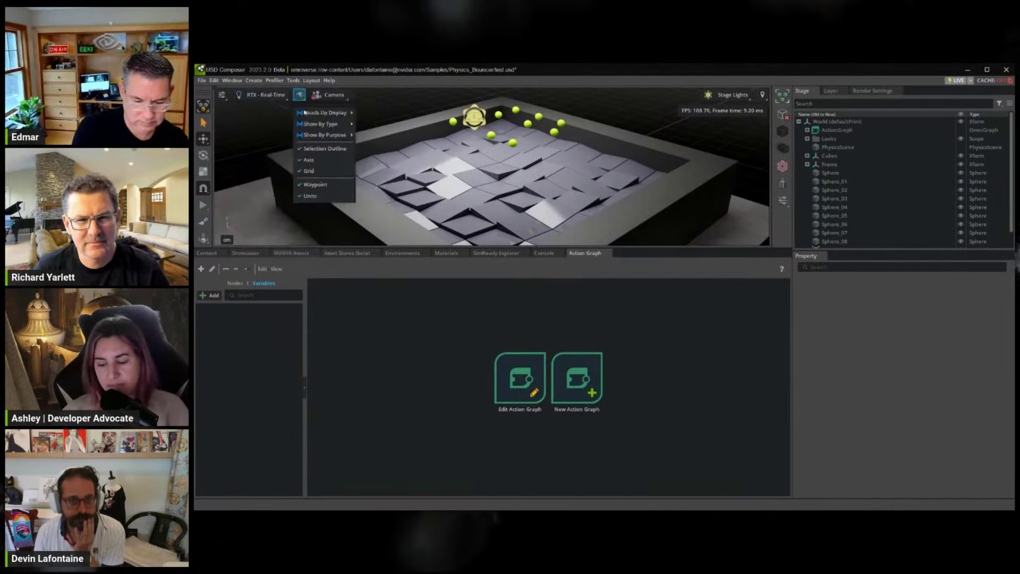
pyautogui.moveTo(300, 125)
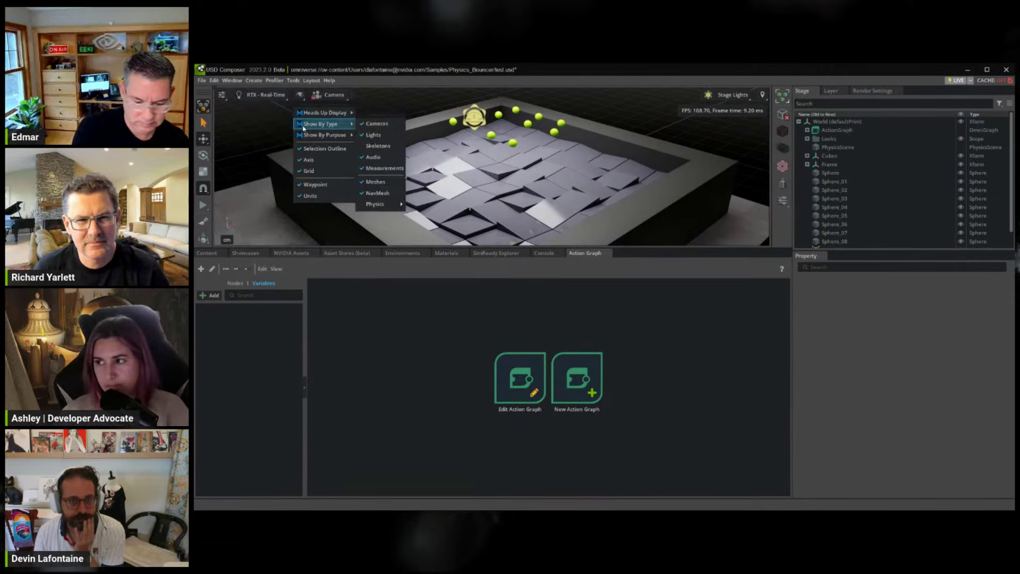
pyautogui.click(326, 95)
pyautogui.click(326, 95)
pyautogui.click(327, 96)
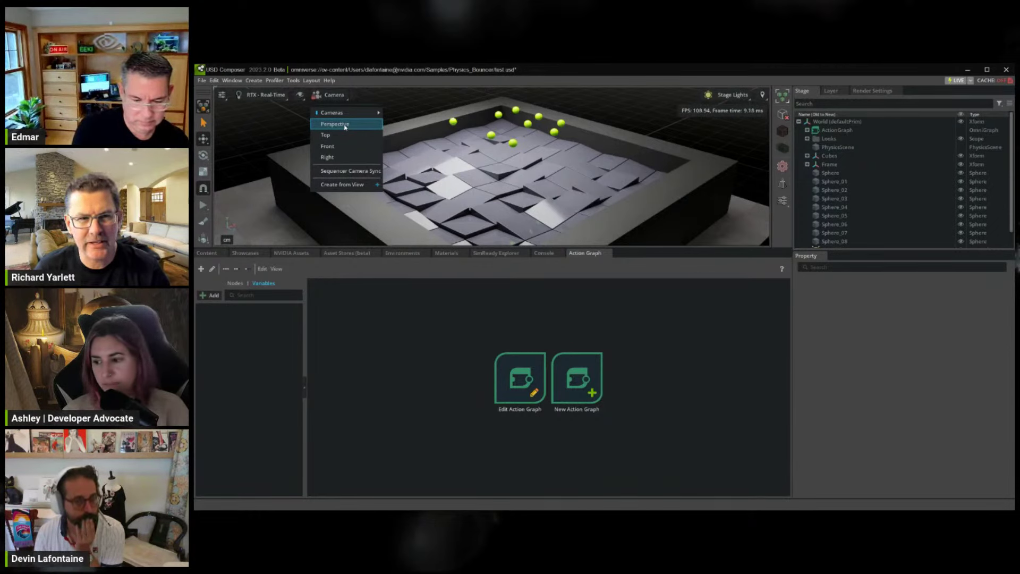
pyautogui.click(344, 125)
# Set the renderer to RTX - Interactive (Path Tracing) and play the physics simulation of the cubes and spheres
pyautogui.click(547, 179)
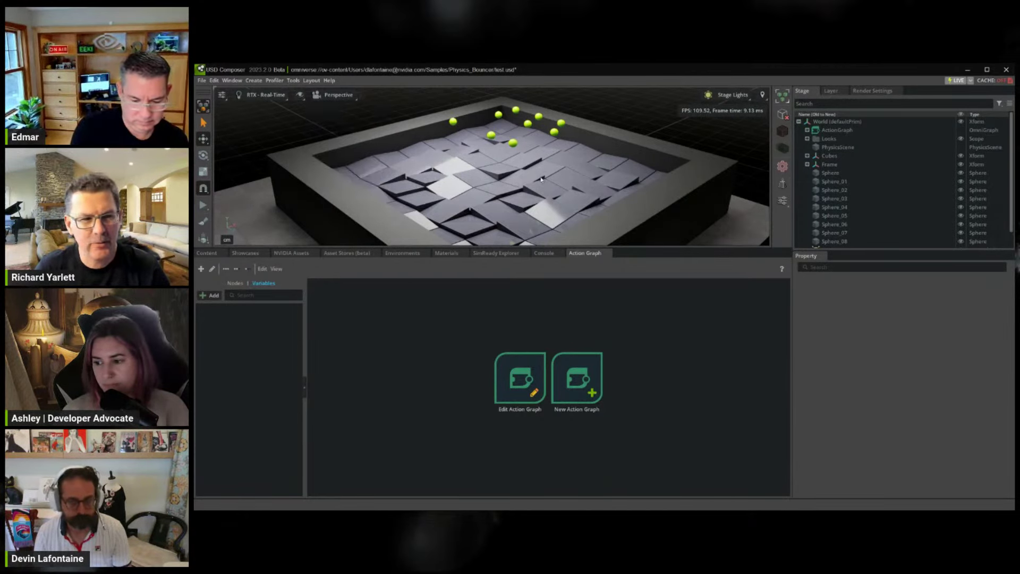
pyautogui.keyDown('alt'); pyautogui.moveTo(546, 180); pyautogui.dragTo(493, 179); pyautogui.keyUp('alt')
pyautogui.scroll(5, 493, 179)
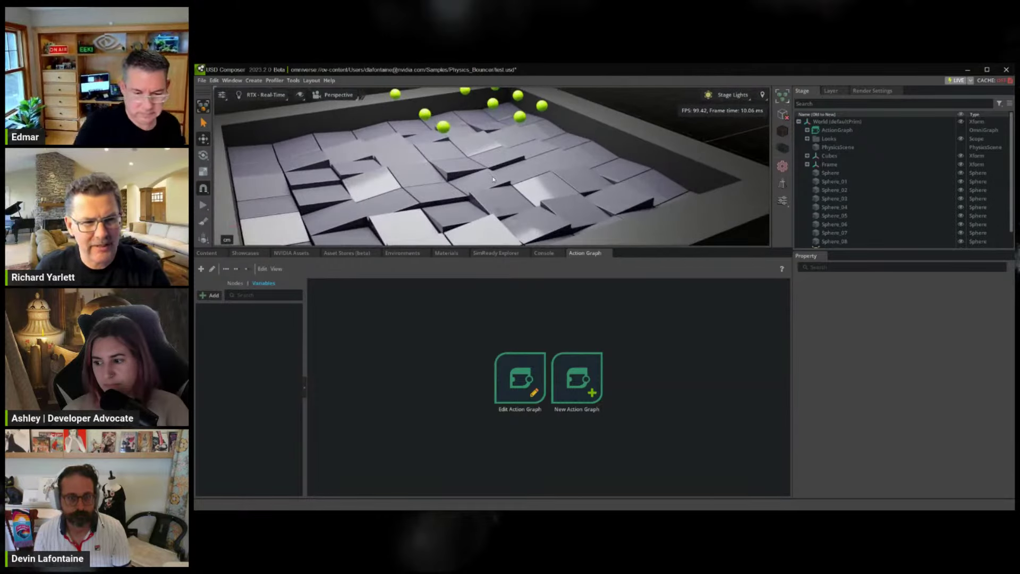
pyautogui.scroll(-3, 522, 176)
pyautogui.scroll(2, 522, 174)
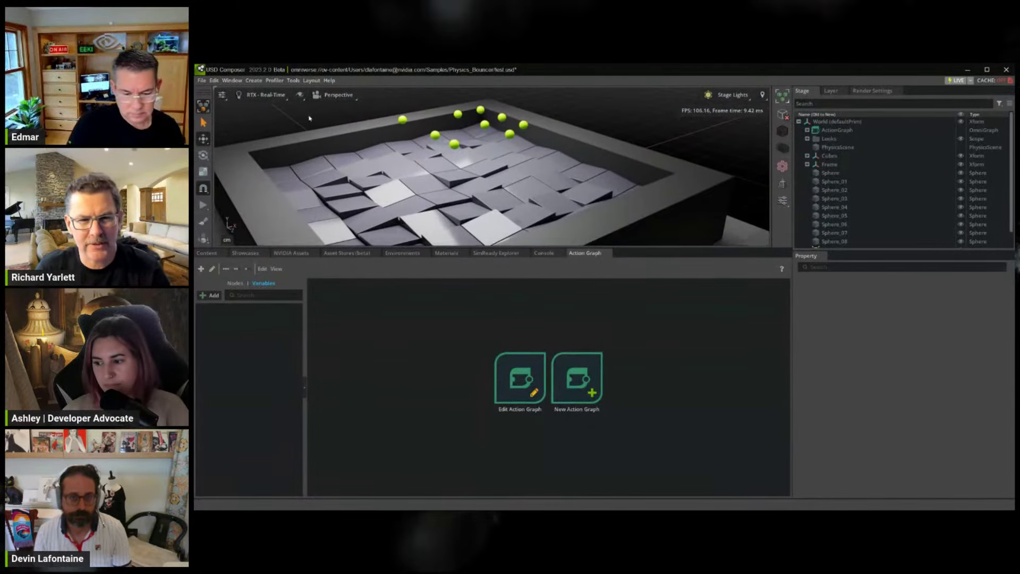
pyautogui.click(265, 95)
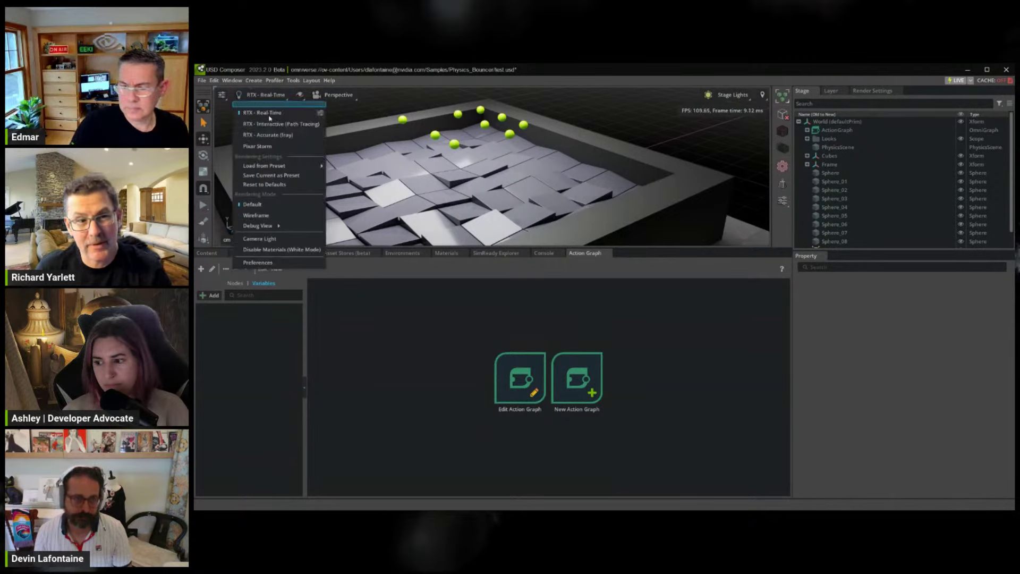
pyautogui.click(281, 124)
pyautogui.click(202, 205)
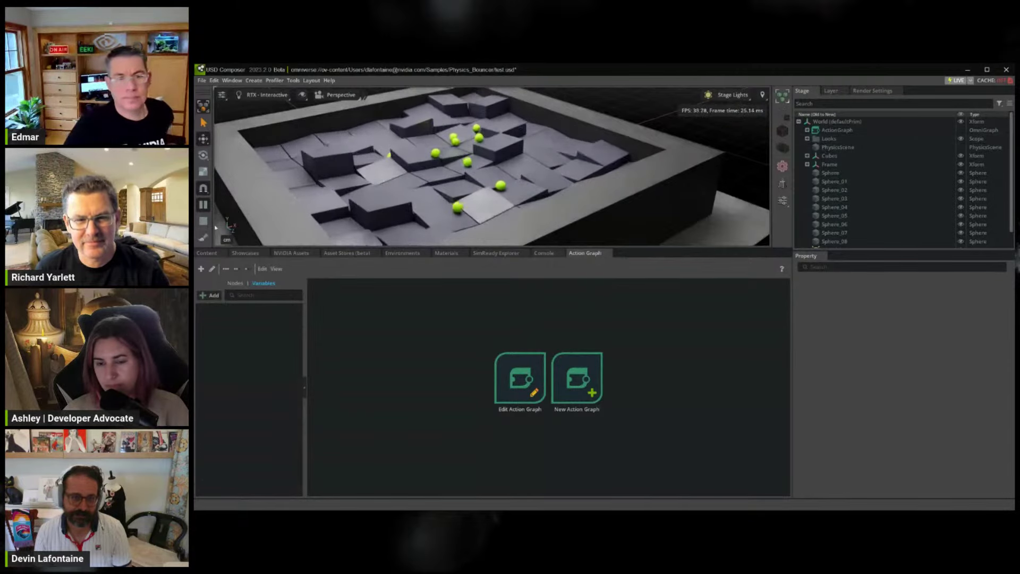
# Switch the viewport renderer to RTX - Real-Time
pyautogui.click(266, 95)
pyautogui.click(270, 113)
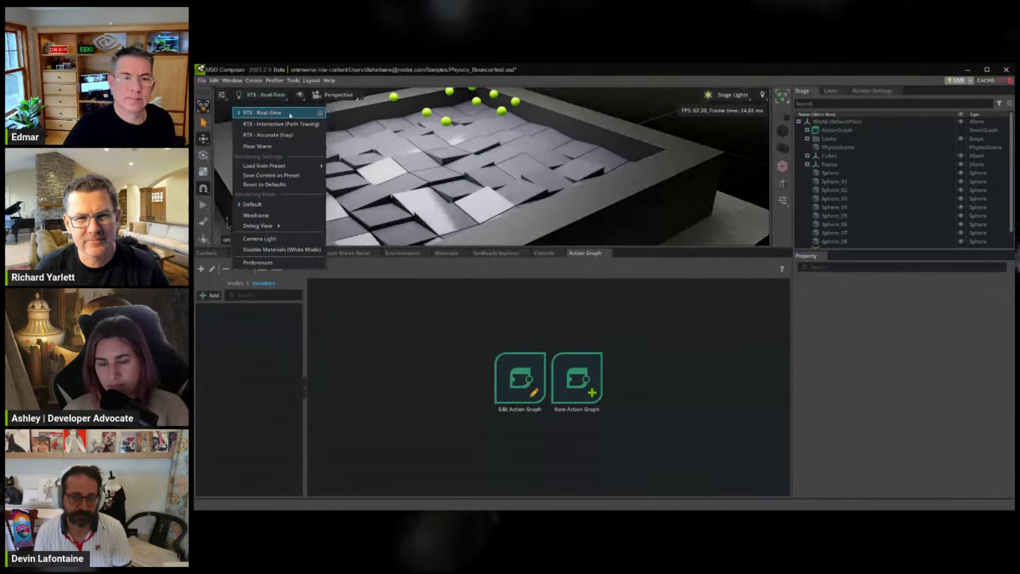
pyautogui.click(664, 329)
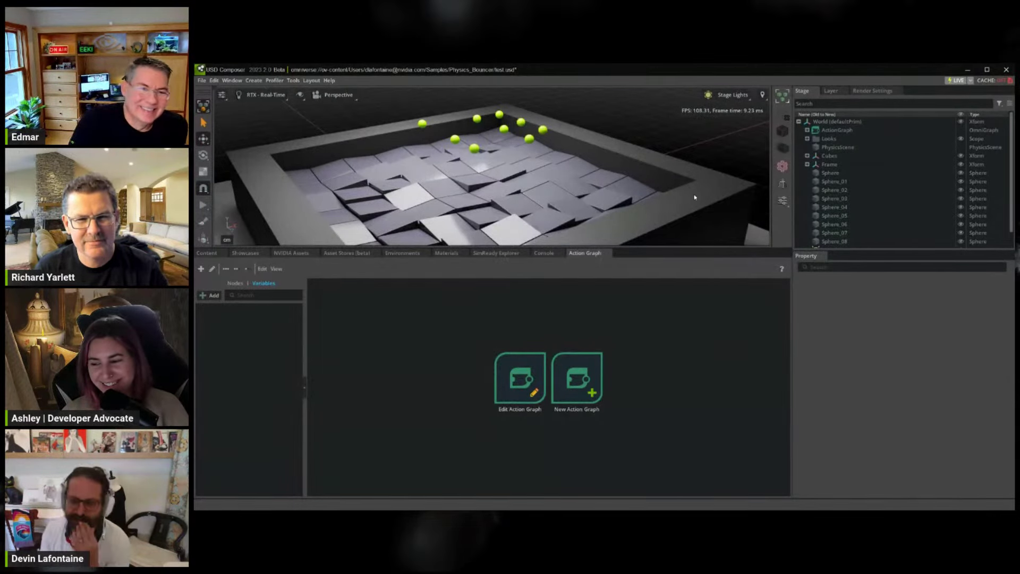
# Open the stage's ActionGraph in the graph editor
pyautogui.scroll(-1, 854, 222)
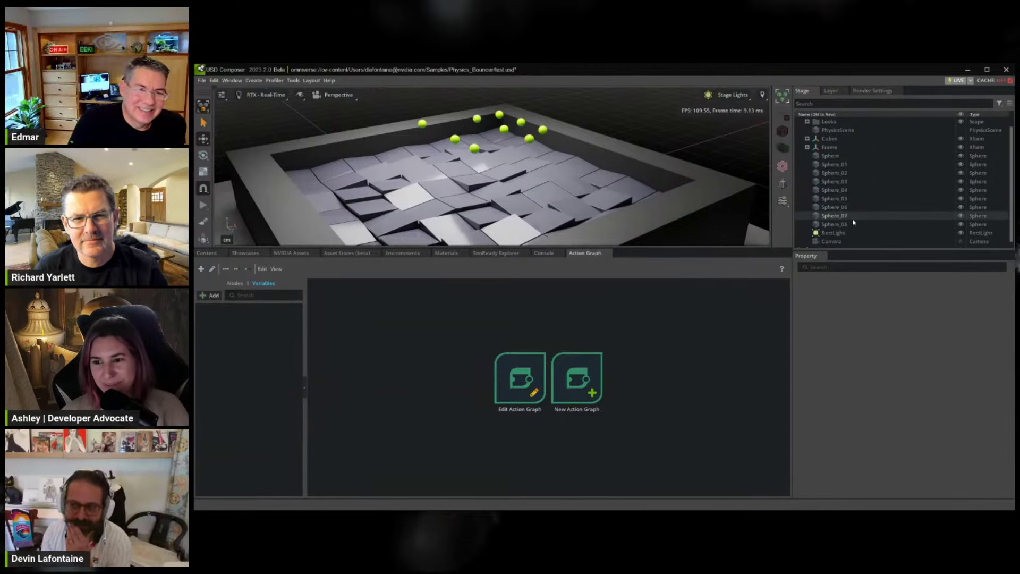
pyautogui.scroll(1, 853, 223)
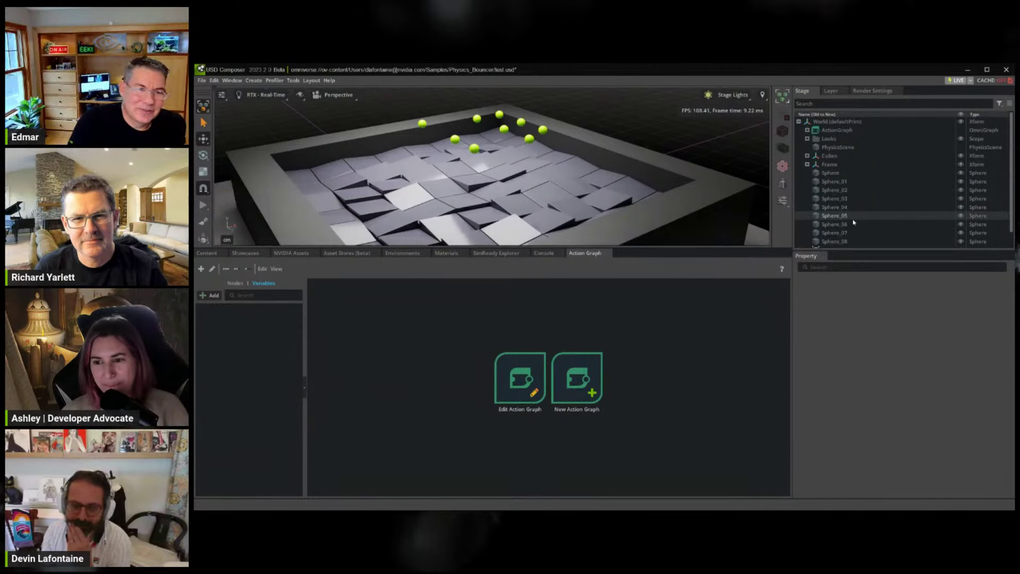
pyautogui.rightClick(833, 131)
pyautogui.click(864, 281)
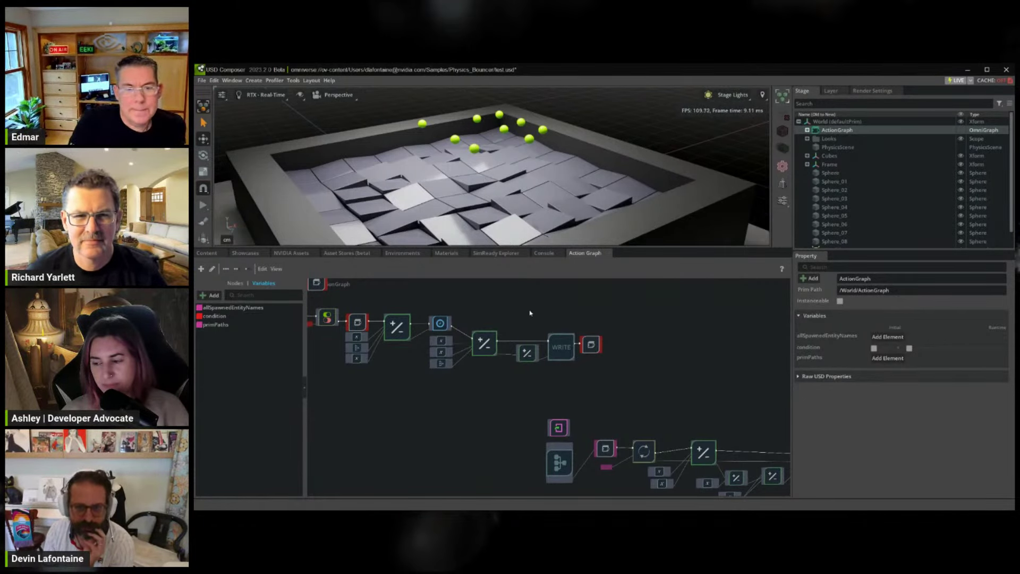
# Inspect the Random Numeric, Make 3-Vector and Write Prim Attribute nodes at the end of the upper node chain
pyautogui.scroll(6, 516, 317)
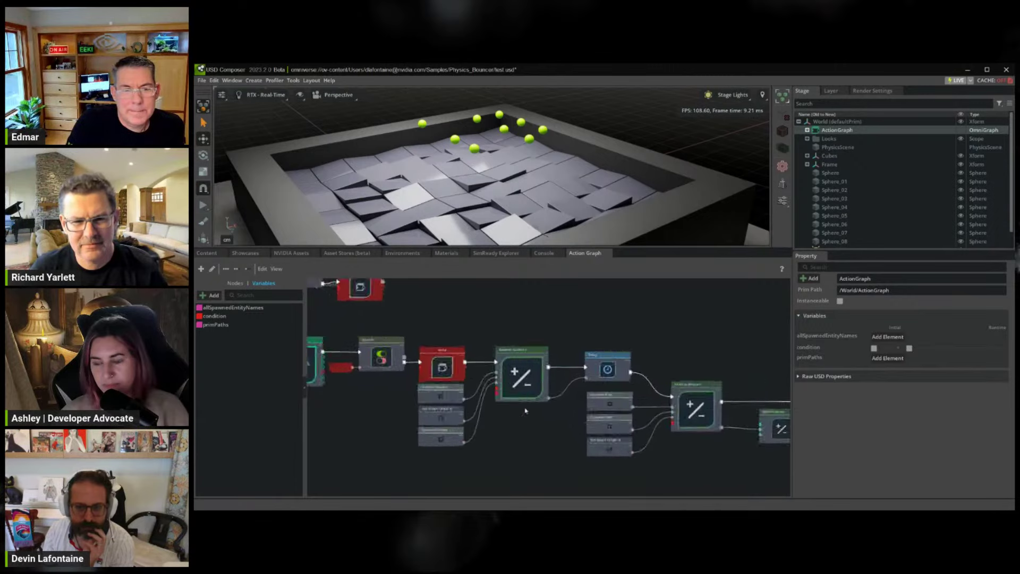
pyautogui.moveTo(469, 410); pyautogui.dragTo(268, 404, button='middle')
pyautogui.click(515, 377)
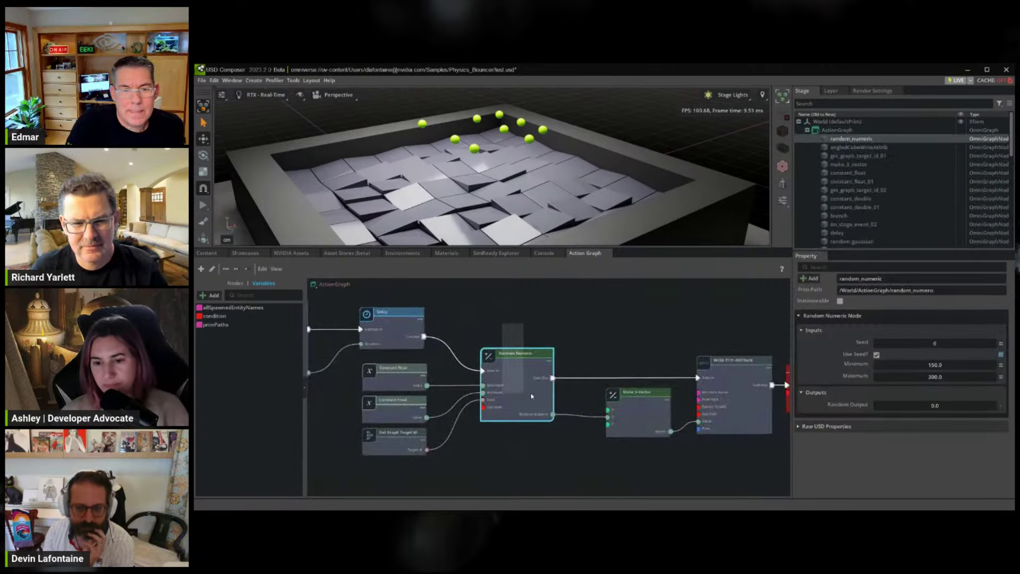
pyautogui.click(627, 407)
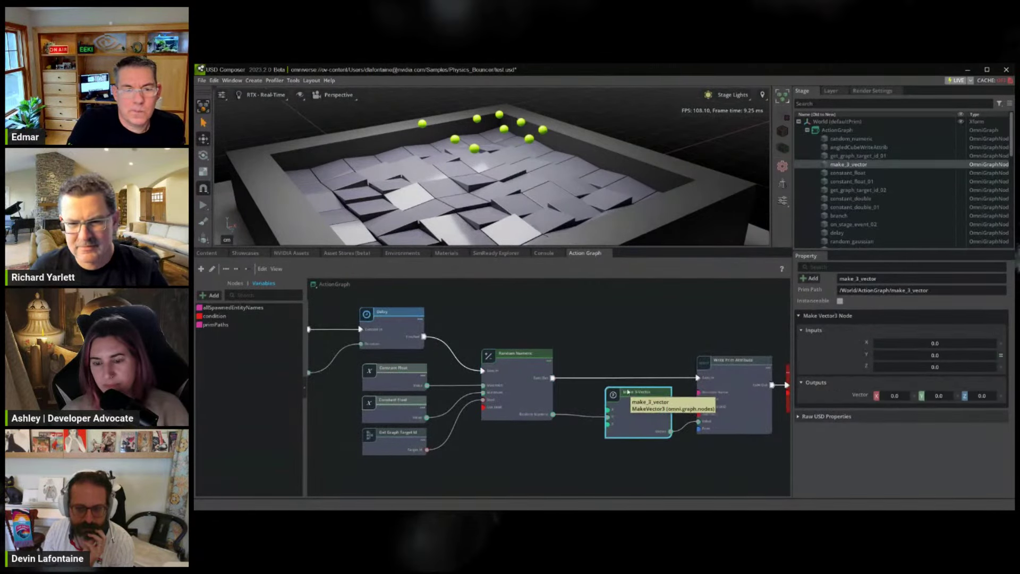
pyautogui.moveTo(640, 352); pyautogui.dragTo(527, 336, button='middle')
pyautogui.click(622, 350)
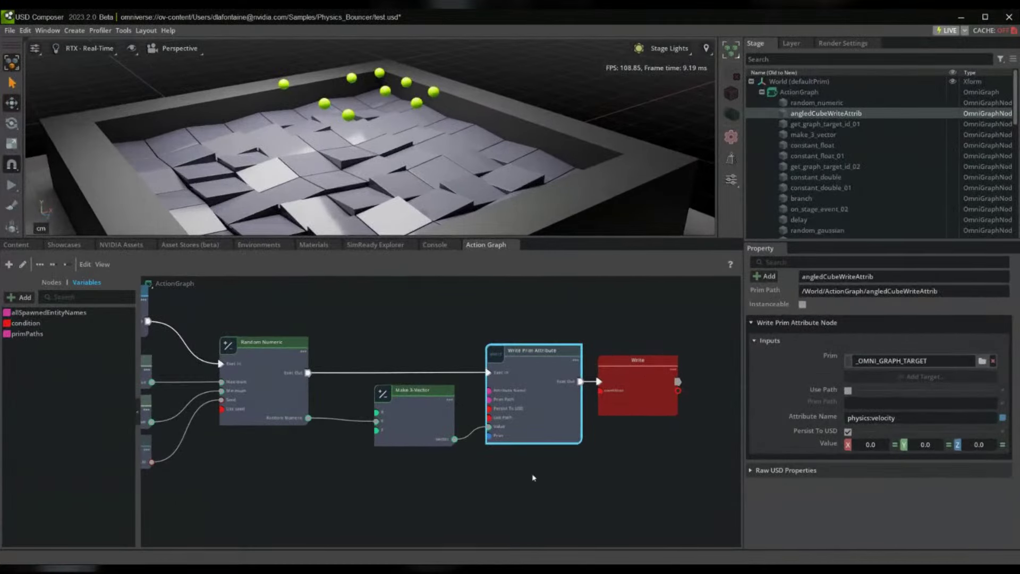
pyautogui.scroll(5, 516, 483)
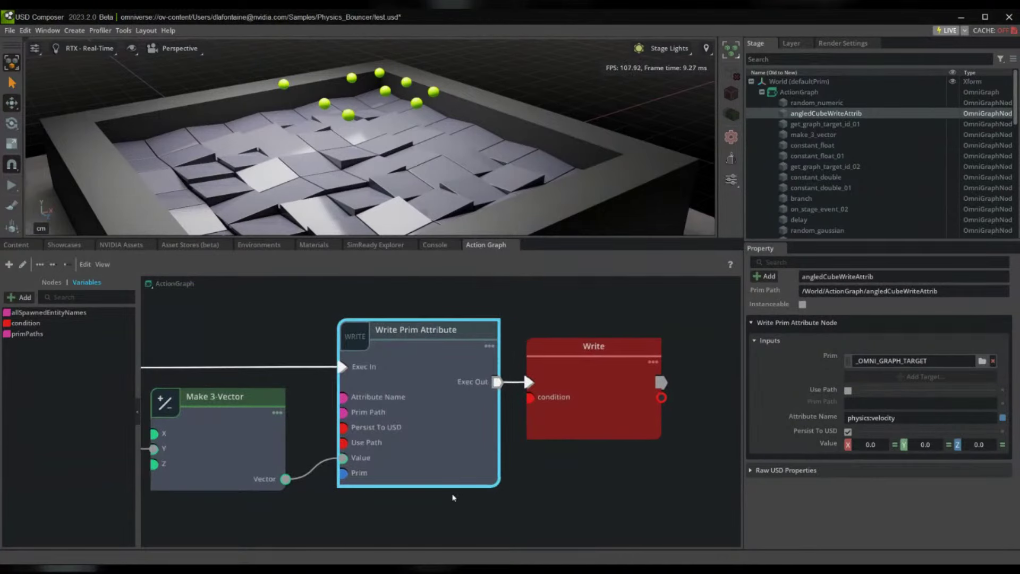
pyautogui.scroll(-2, 478, 440)
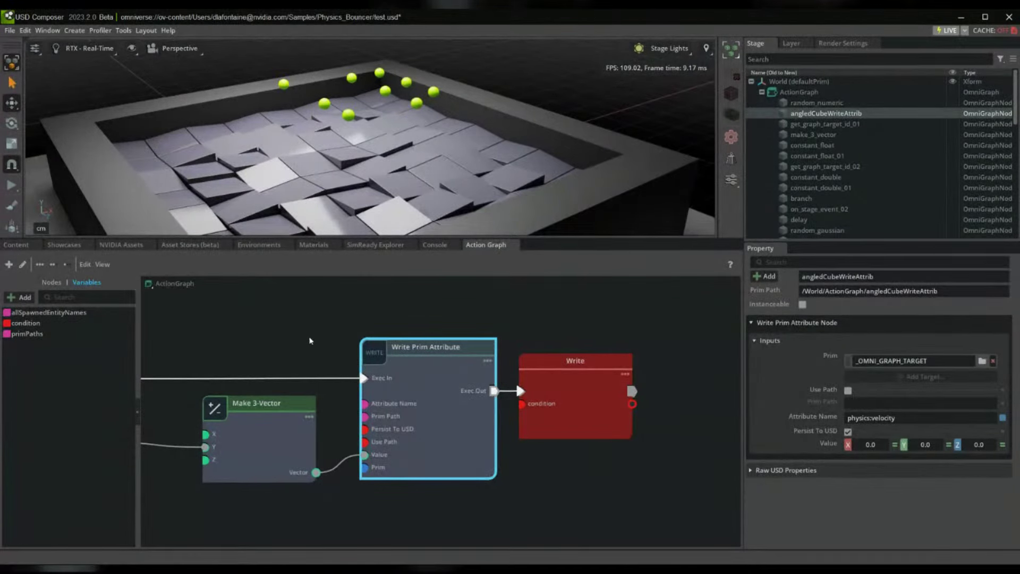
pyautogui.scroll(-3, 330, 350)
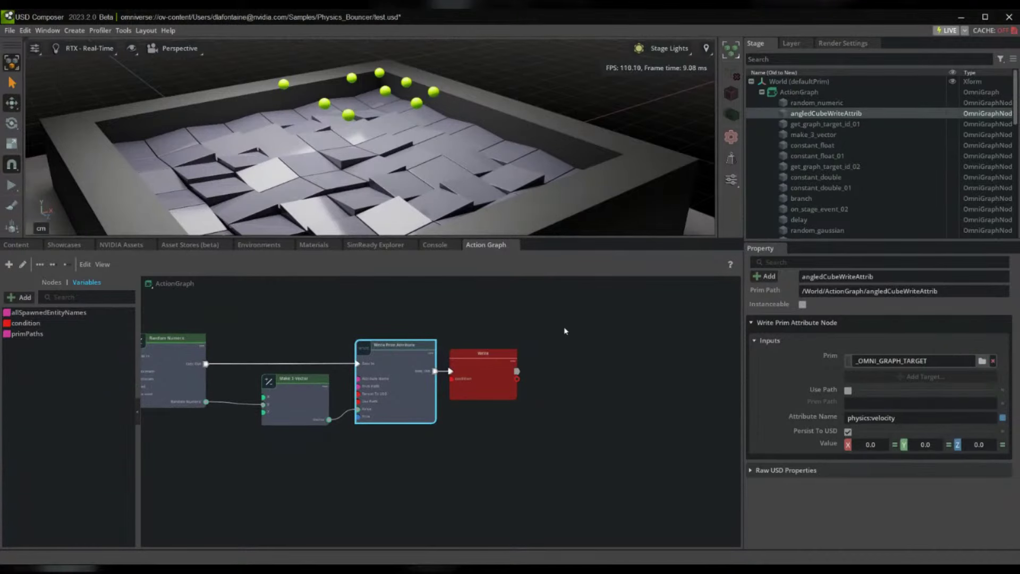
# Add a Send Custom Event node to the graph and place it beyond the final Write node
pyautogui.click(579, 382)
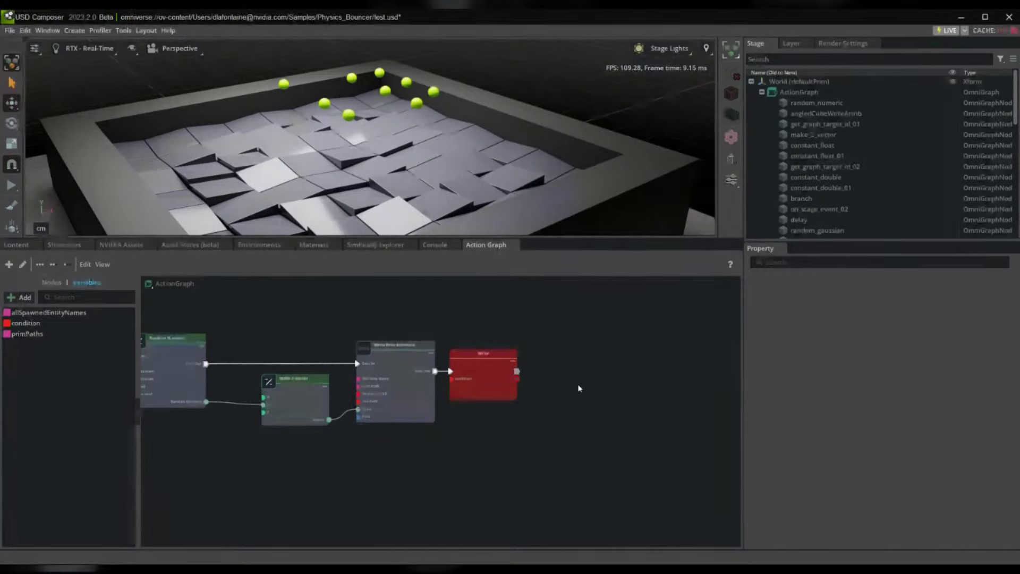
pyautogui.press('Tab')
pyautogui.write('custom e')
pyautogui.press('Down')
pyautogui.press('Return')
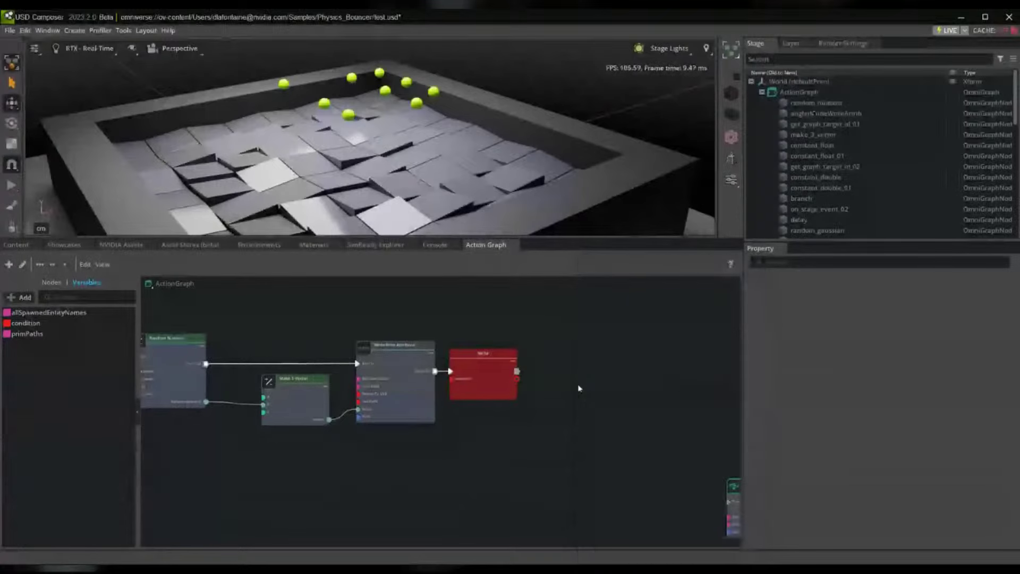
pyautogui.moveTo(727, 498); pyautogui.dragTo(439, 444, button='middle')
pyautogui.moveTo(474, 440); pyautogui.dragTo(327, 373)
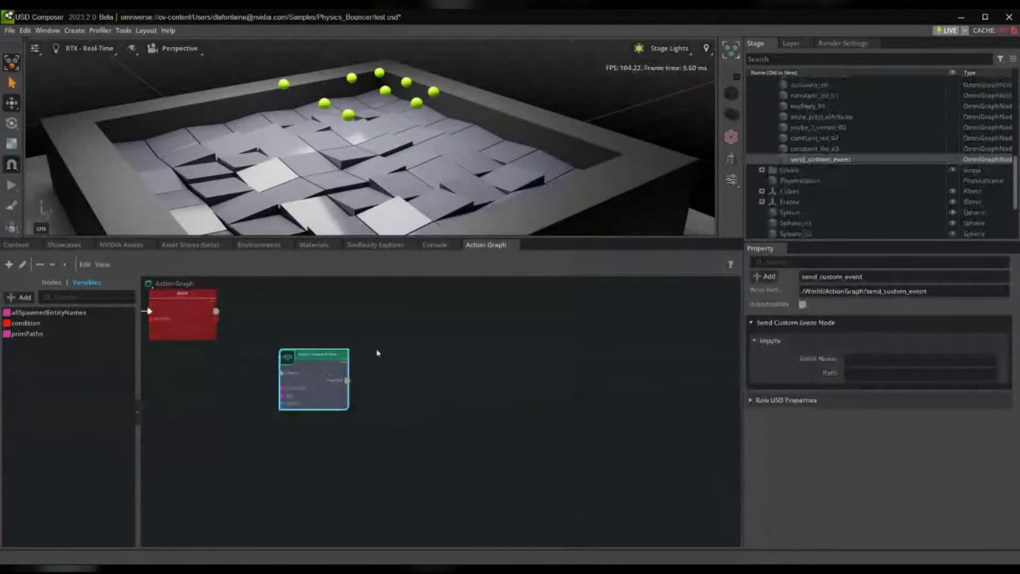
# Set the Send Custom Event node's event name to MoveUP
pyautogui.moveTo(327, 373); pyautogui.dragTo(359, 430, button='middle')
pyautogui.click(895, 364)
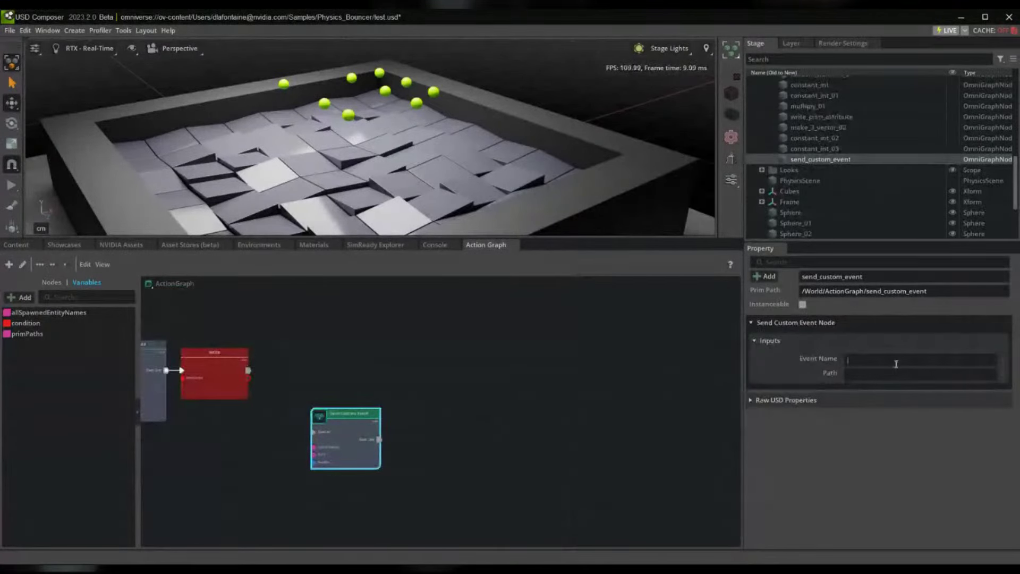
pyautogui.write('MoveUP')
pyautogui.scroll(2, 538, 418)
pyautogui.scroll(-1, 538, 417)
pyautogui.click(883, 361)
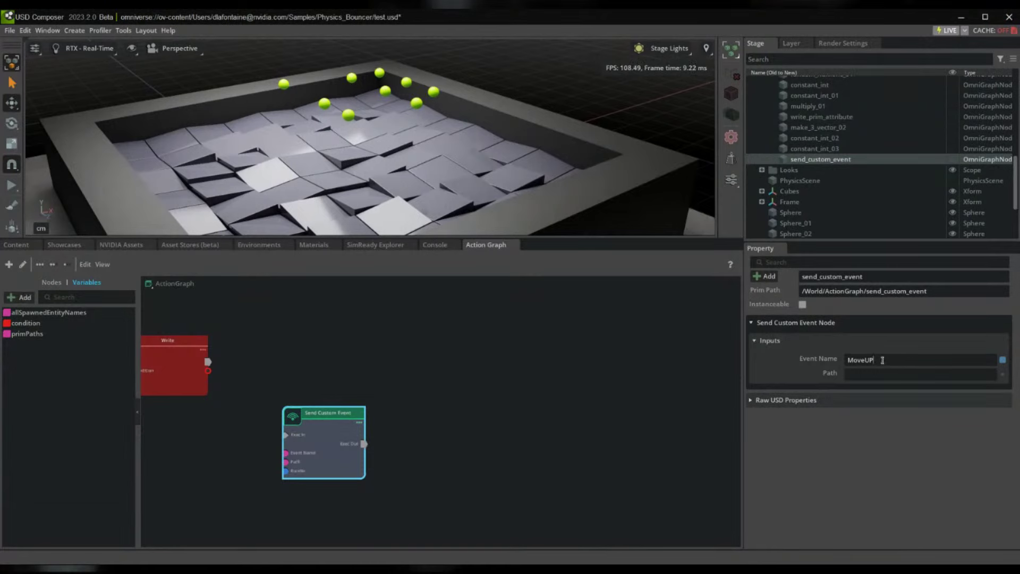
# Delete the Send Custom Event node from the graph
pyautogui.click(443, 394)
pyautogui.click(290, 442)
pyautogui.press('Delete')
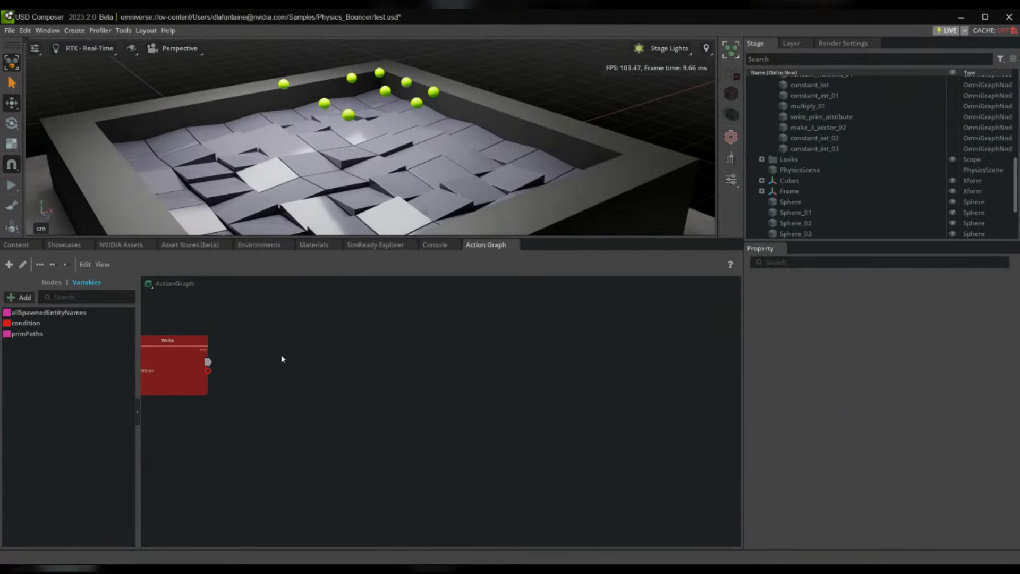
# Inspect the Random Gaussian node ahead of the Delay and the Constant Double node feeding its standard deviation
pyautogui.moveTo(261, 421); pyautogui.dragTo(706, 460, button='middle')
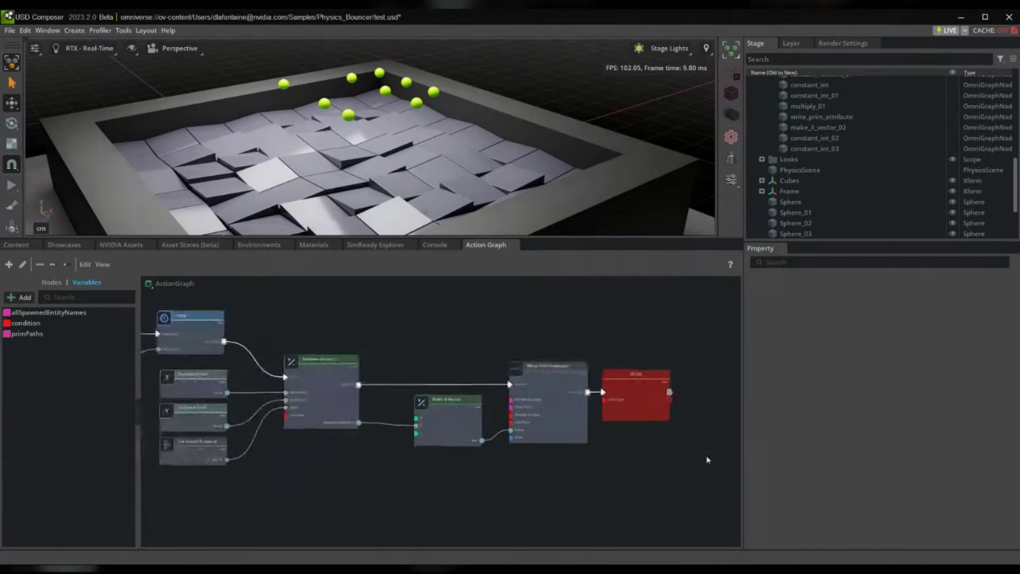
pyautogui.scroll(2, 350, 467)
pyautogui.moveTo(301, 473); pyautogui.dragTo(611, 507, button='middle')
pyautogui.scroll(3, 343, 474)
pyautogui.moveTo(341, 473); pyautogui.dragTo(410, 488, button='middle')
pyautogui.click(414, 406)
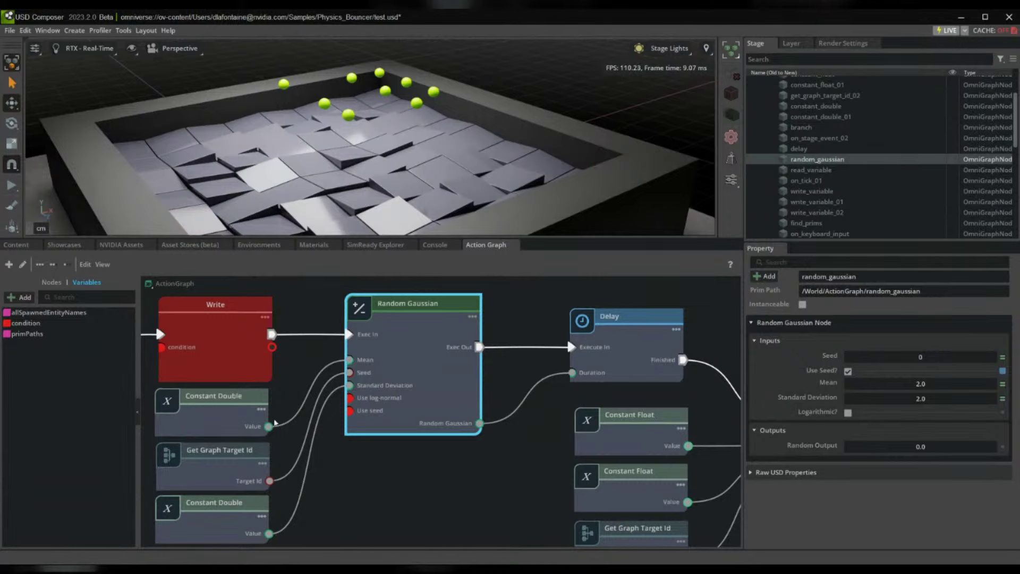
pyautogui.click(212, 523)
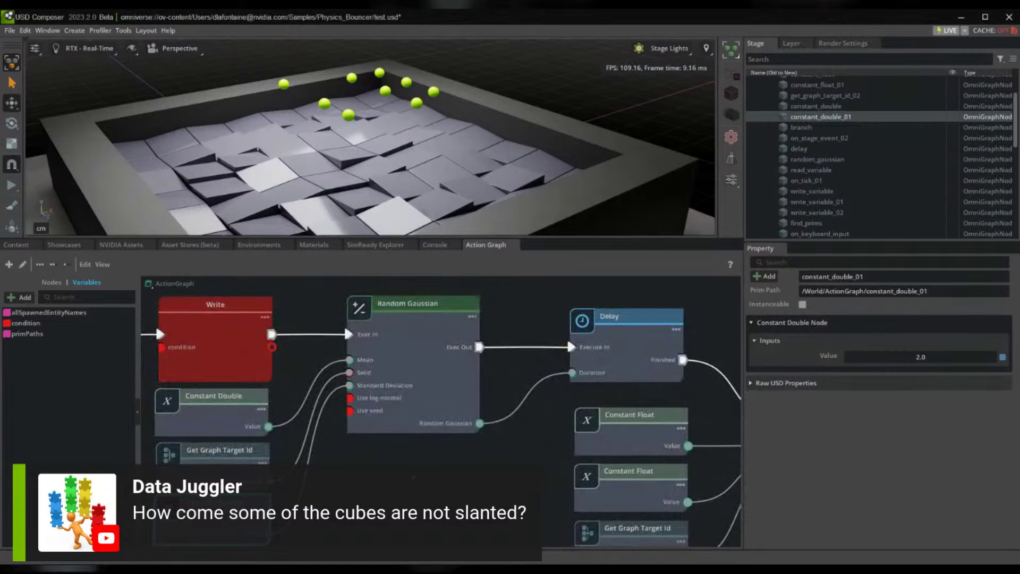
# Place the angledCube_02.usd asset from the Physics_Bouncer Assets folder into the scene outside the frame
pyautogui.press('w')
pyautogui.moveTo(452, 139); pyautogui.dragTo(312, 132, button='right')
pyautogui.click(364, 140)
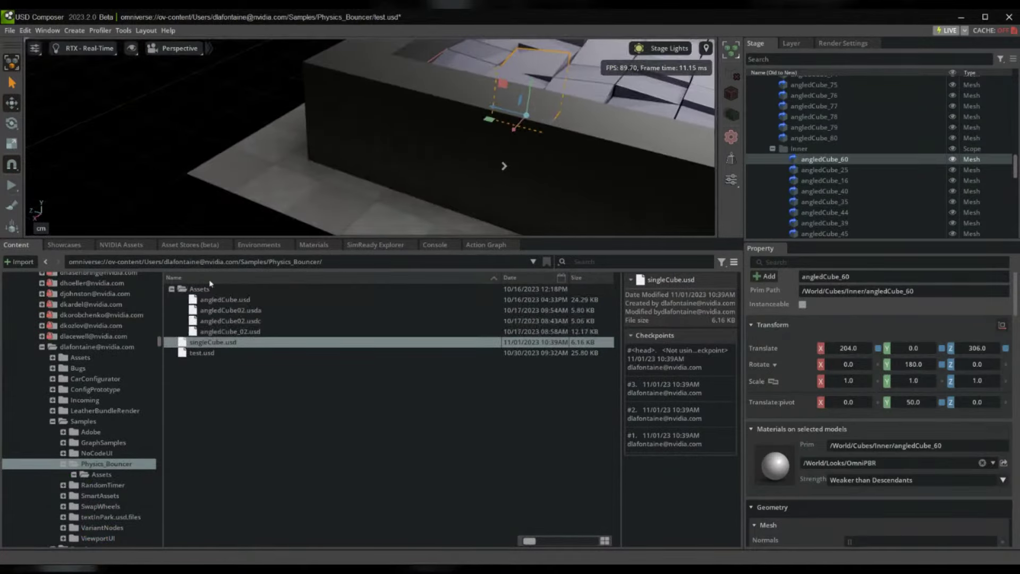
pyautogui.moveTo(230, 331); pyautogui.dragTo(265, 170)
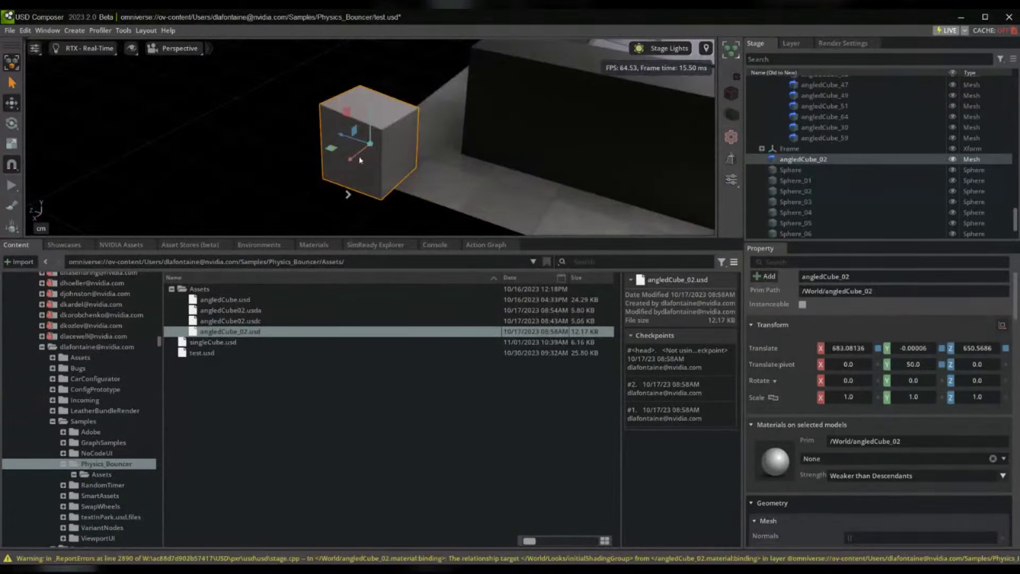
# Examine the slanted top of the angledCube_02 cube from a low viewing angle
pyautogui.moveTo(446, 148); pyautogui.dragTo(424, 104, button='right')
pyautogui.press('q')
pyautogui.press('e')
pyautogui.moveTo(325, 161); pyautogui.dragTo(329, 144, button='right')
pyautogui.press('s')
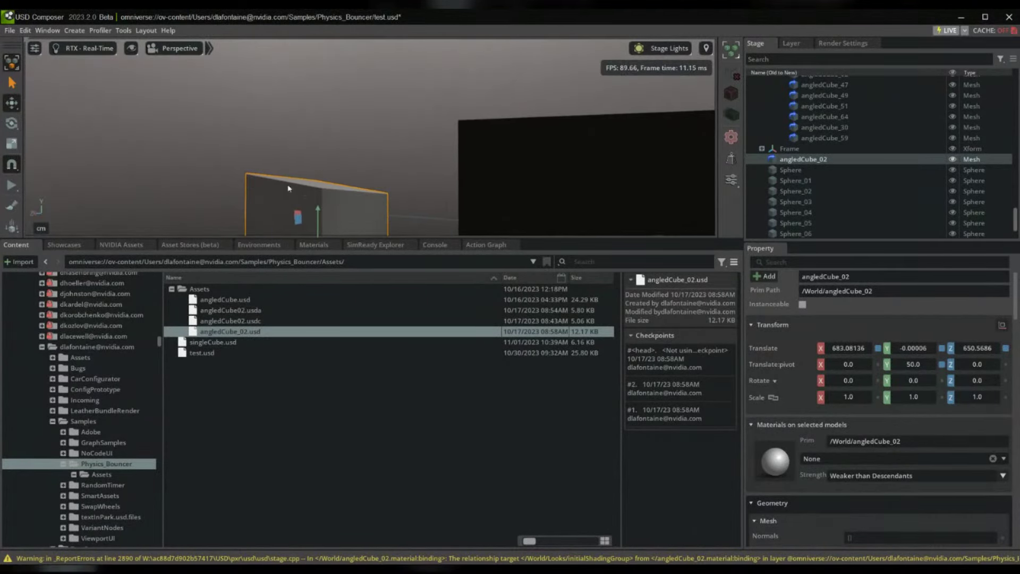
pyautogui.moveTo(355, 192); pyautogui.dragTo(354, 202, button='right')
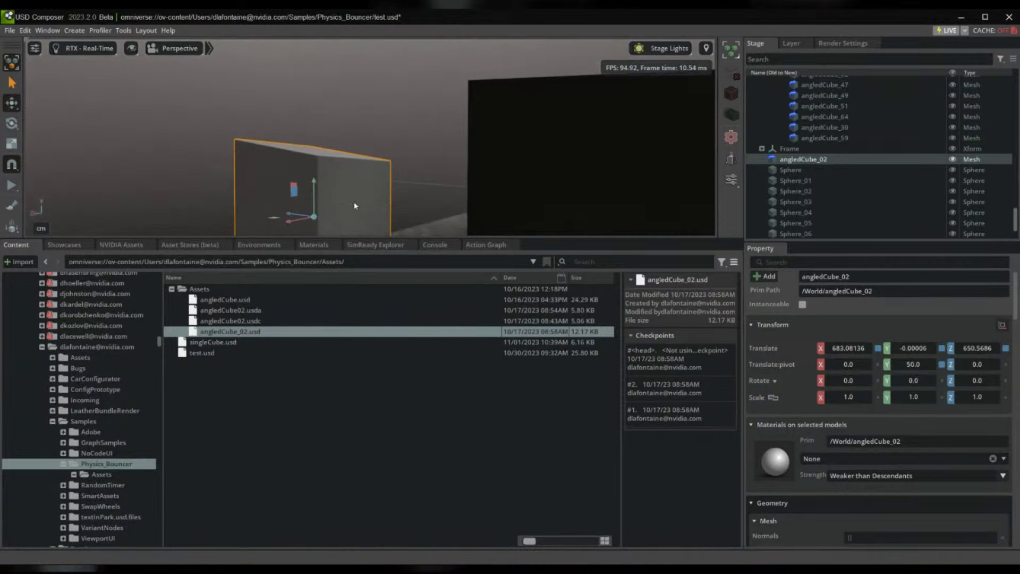
pyautogui.click(359, 139)
pyautogui.moveTo(359, 139); pyautogui.dragTo(483, 179, button='right')
# Delete the angledCube_02 cube from outside the frame
pyautogui.click(298, 167)
pyautogui.press('Delete')
# Examine how the slanted cubes inside the frame are oriented from several viewing angles
pyautogui.keyDown('alt'); pyautogui.moveTo(322, 146); pyautogui.dragTo(547, 167); pyautogui.keyUp('alt')
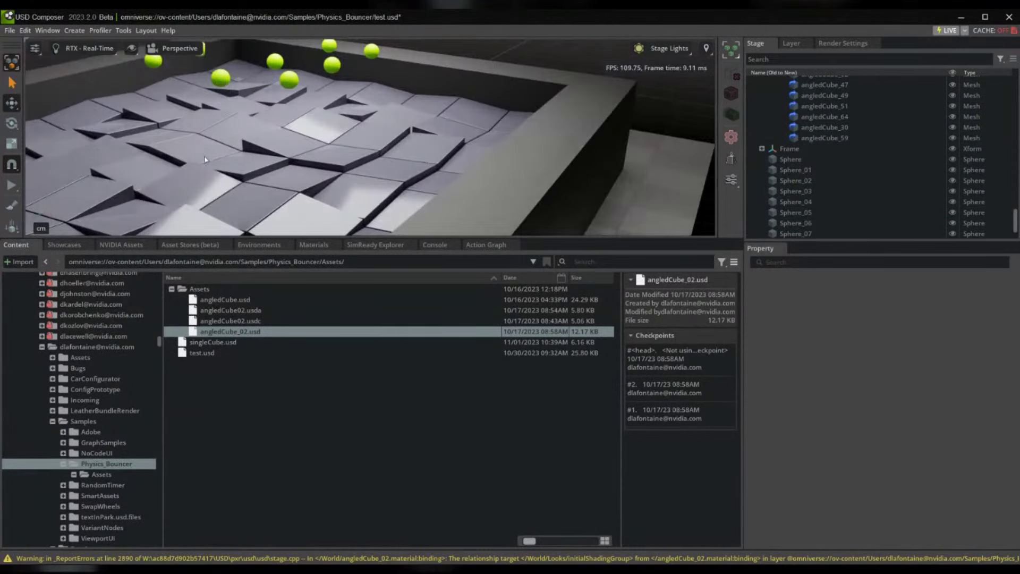
pyautogui.keyDown('alt'); pyautogui.moveTo(393, 177); pyautogui.dragTo(459, 177); pyautogui.keyUp('alt')
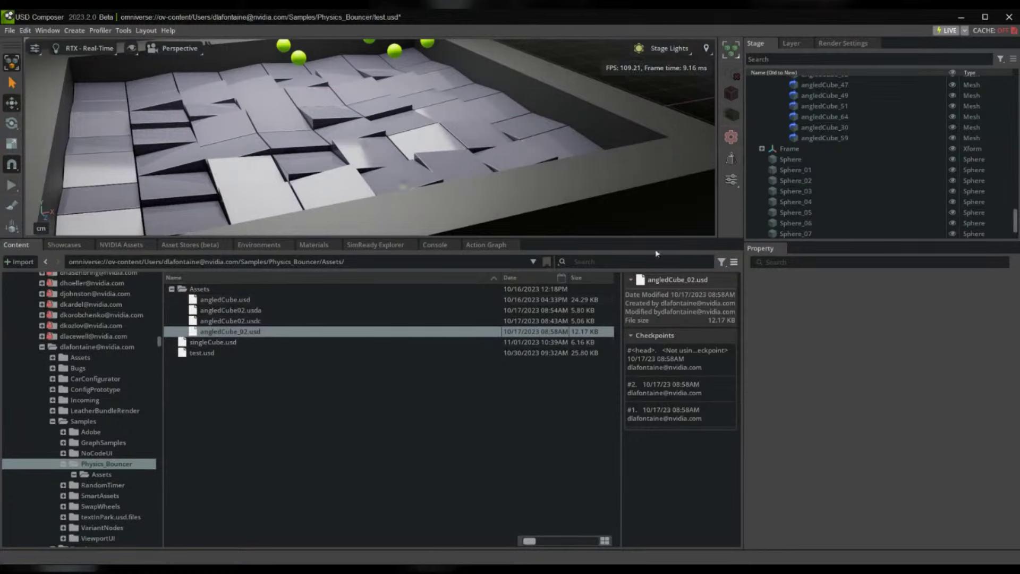
pyautogui.click(380, 468)
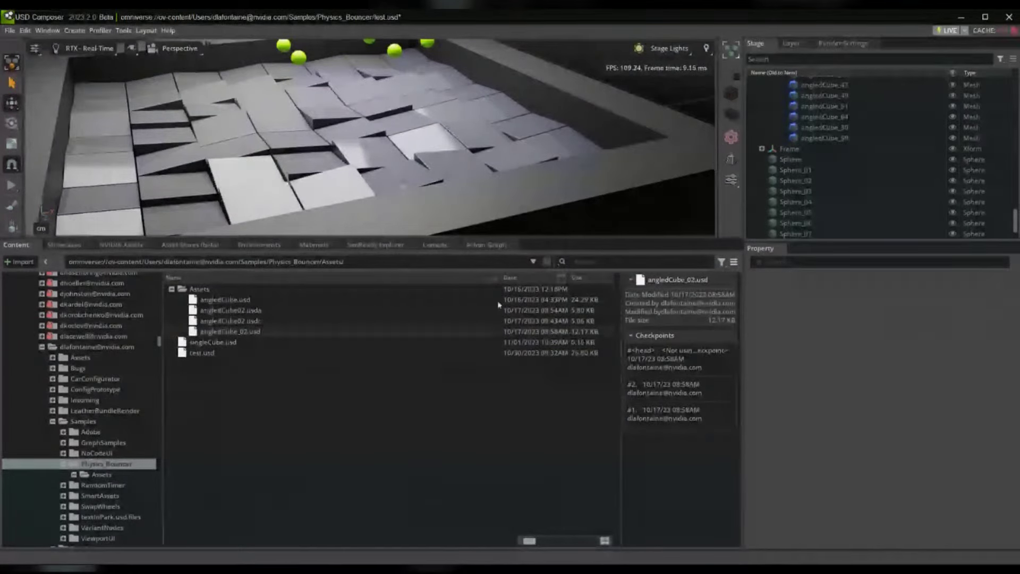
pyautogui.scroll(3, 355, 193)
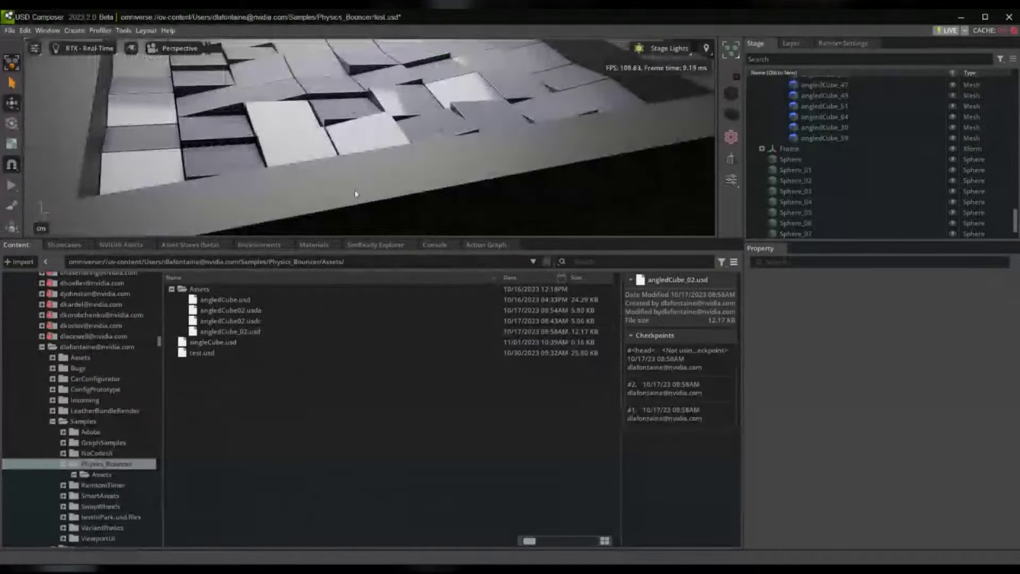
pyautogui.scroll(-4, 355, 194)
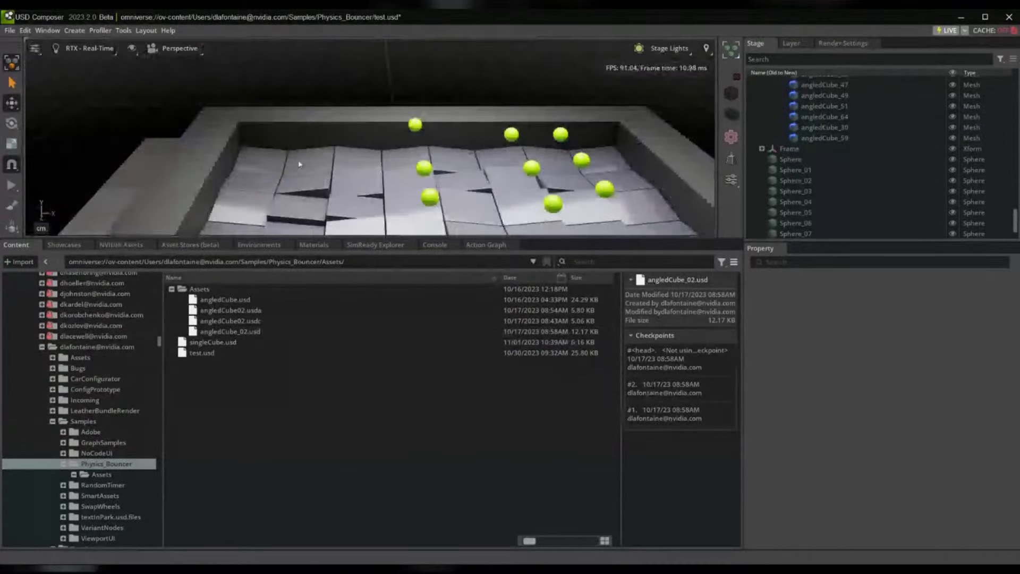
pyautogui.click(346, 162)
pyautogui.click(346, 163)
pyautogui.click(394, 159)
pyautogui.press('Escape')
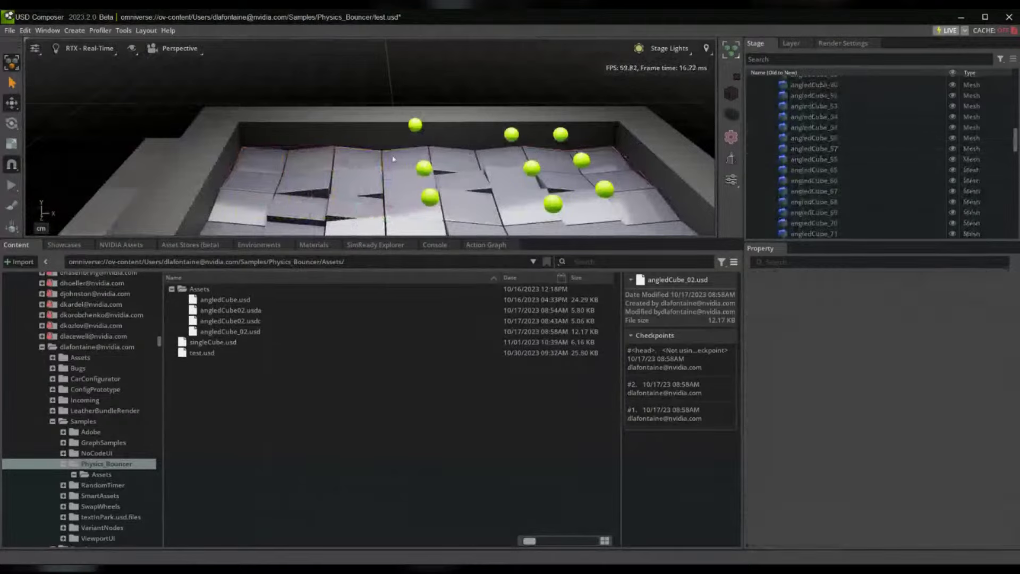
pyautogui.keyDown('alt'); pyautogui.moveTo(465, 149); pyautogui.dragTo(390, 128); pyautogui.keyUp('alt')
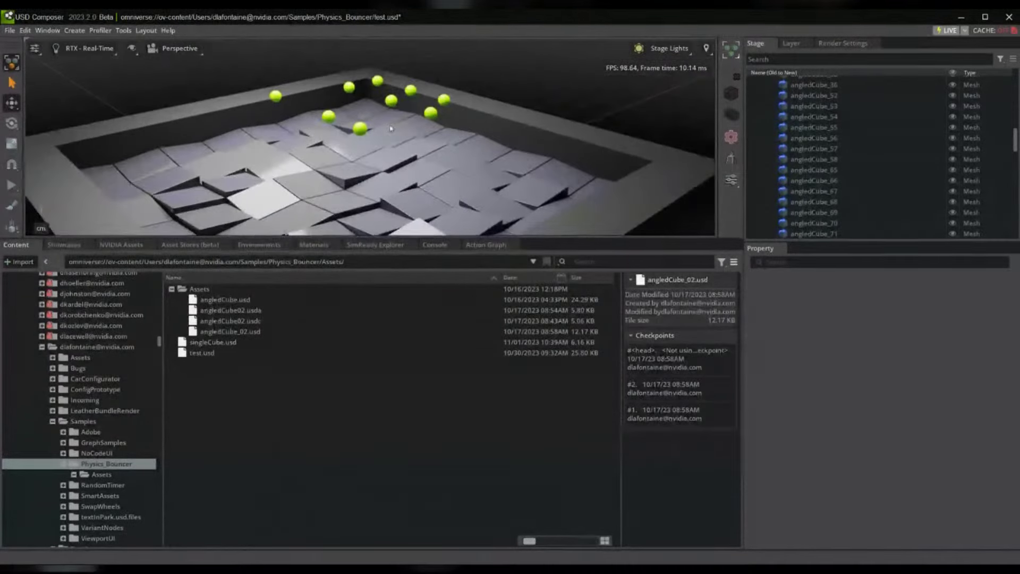
# Return to the Action Graph and inspect the Random Numeric node that follows the For Each Loop
pyautogui.click(486, 245)
pyautogui.scroll(-1, 463, 444)
pyautogui.moveTo(481, 472); pyautogui.dragTo(279, 398, button='middle')
pyautogui.scroll(-2, 290, 320)
pyautogui.scroll(2, 279, 398)
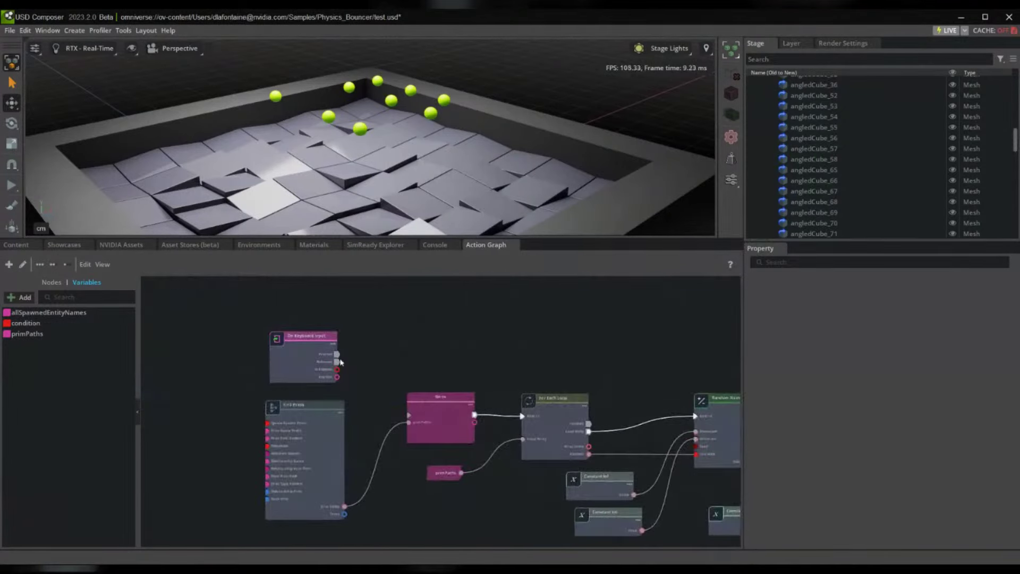
pyautogui.moveTo(461, 383); pyautogui.dragTo(190, 351, button='middle')
pyautogui.scroll(1, 471, 421)
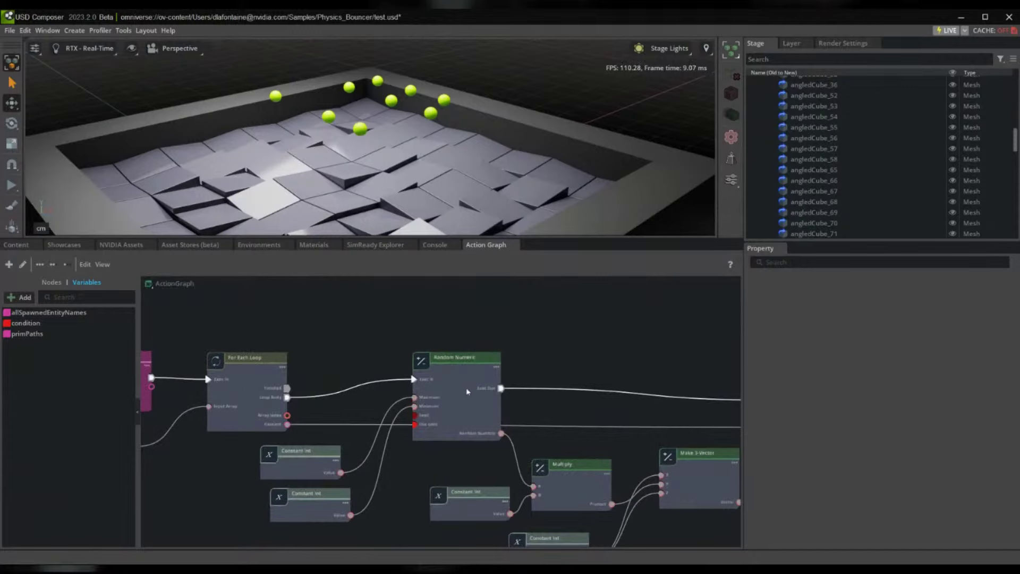
pyautogui.click(466, 388)
pyautogui.scroll(3, 445, 395)
pyautogui.scroll(-1, 288, 455)
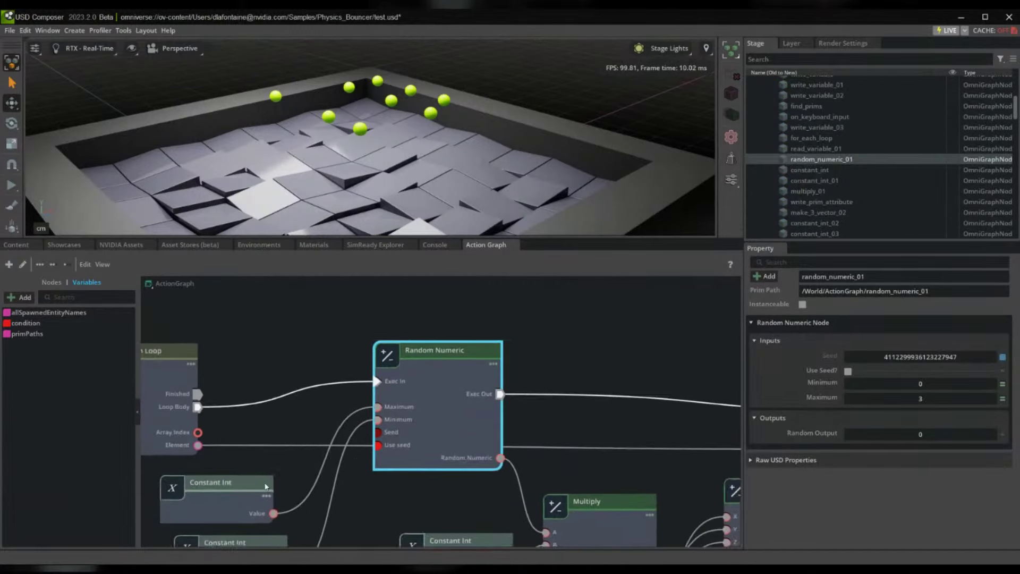
# Inspect the two Constant Int nodes that feed the maximum and minimum of the Random Numeric node after the For Each Loop
pyautogui.moveTo(445, 519); pyautogui.dragTo(484, 444, button='middle')
pyautogui.scroll(-2, 508, 425)
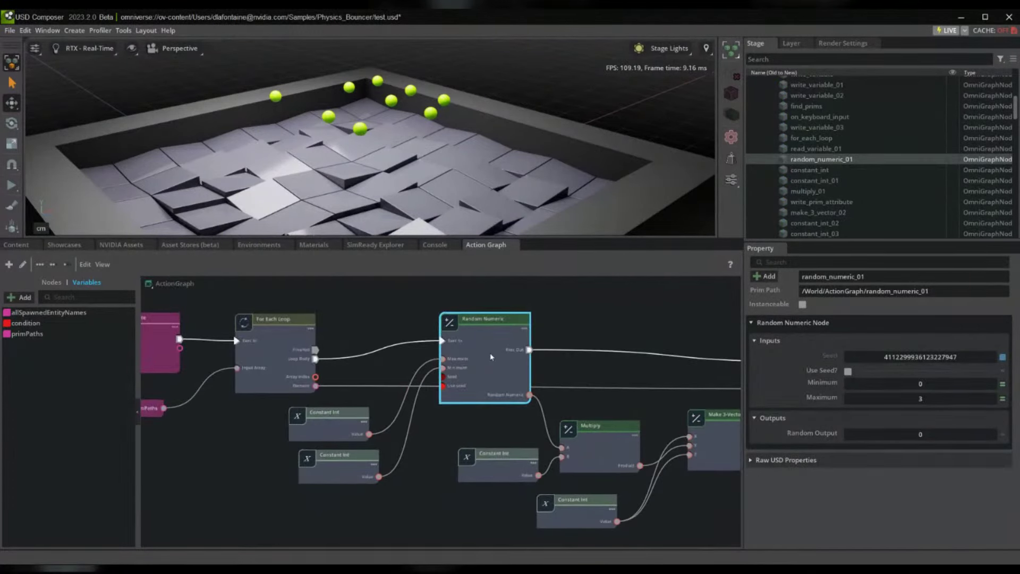
pyautogui.click(341, 415)
pyautogui.click(345, 482)
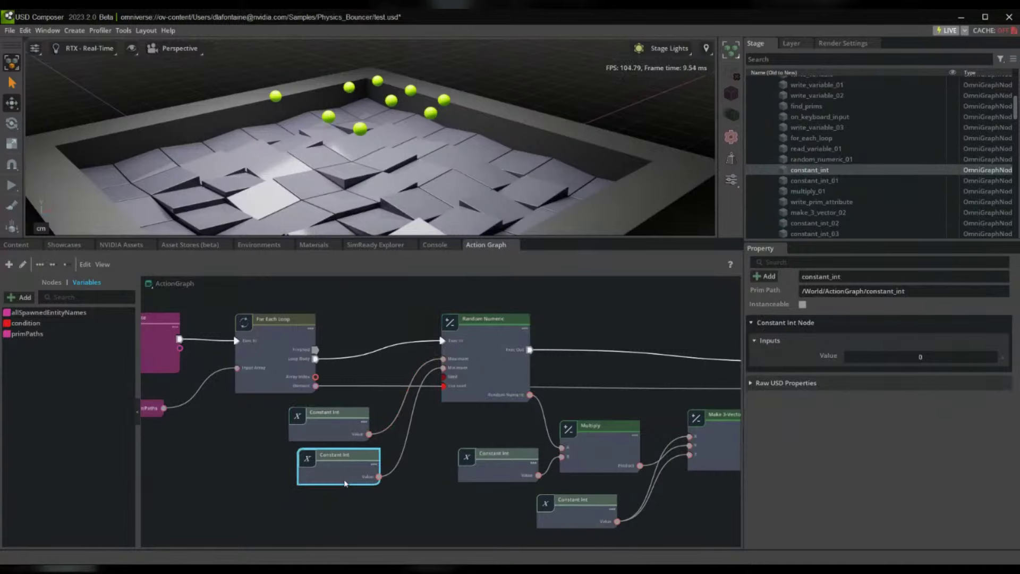
# Inspect the Multiply node, the Constant Int node beneath it and the Make 3-Vector node that supplies the written rotation
pyautogui.moveTo(474, 482); pyautogui.dragTo(273, 458, button='middle')
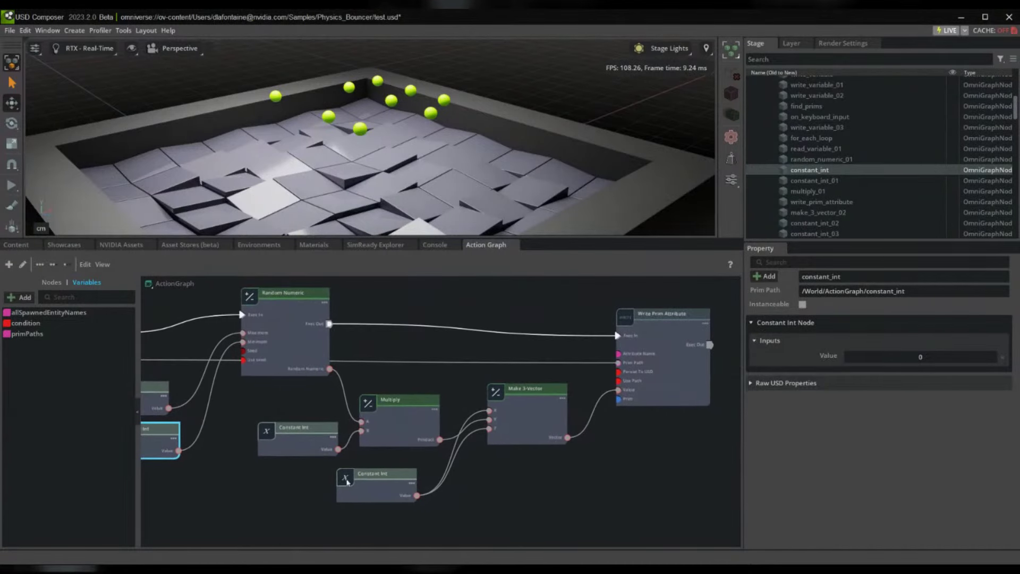
pyautogui.click(345, 481)
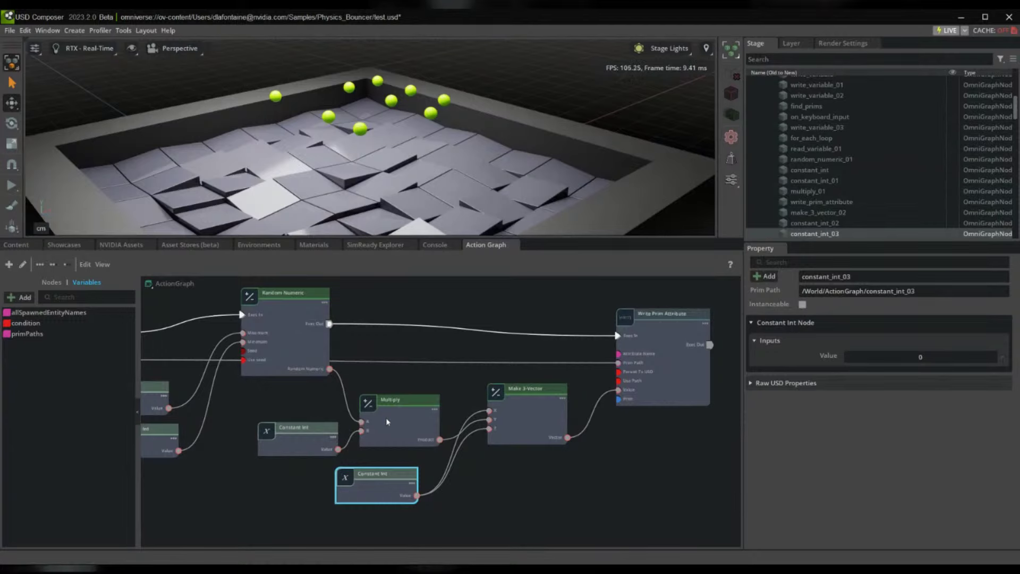
pyautogui.click(401, 419)
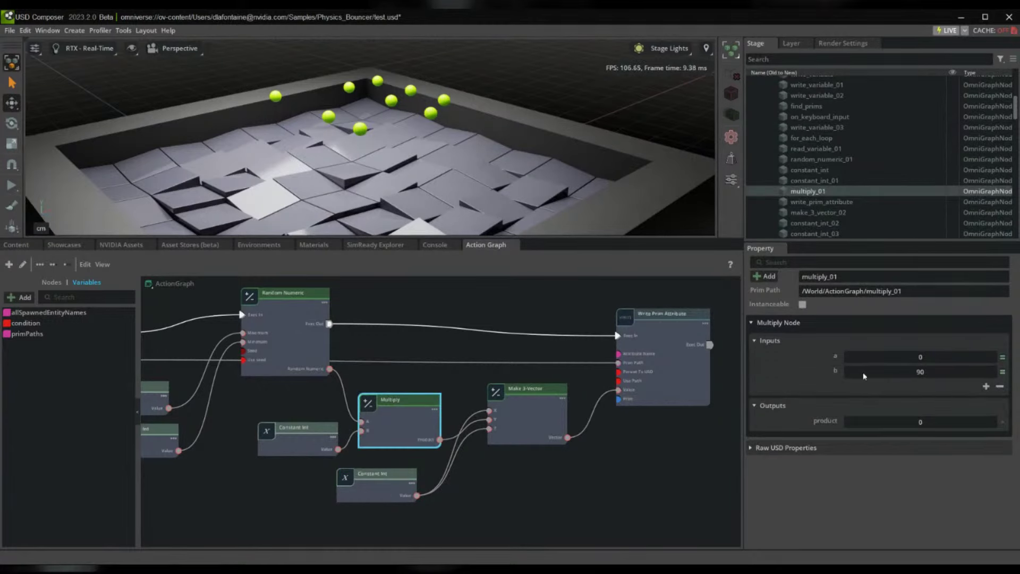
pyautogui.click(540, 439)
# Inspect the Find Prims node that collects the inner cubes and view those cubes from slightly higher up
pyautogui.moveTo(255, 356); pyautogui.dragTo(640, 487, button='middle')
pyautogui.moveTo(360, 412); pyautogui.dragTo(508, 370, button='middle')
pyautogui.click(321, 415)
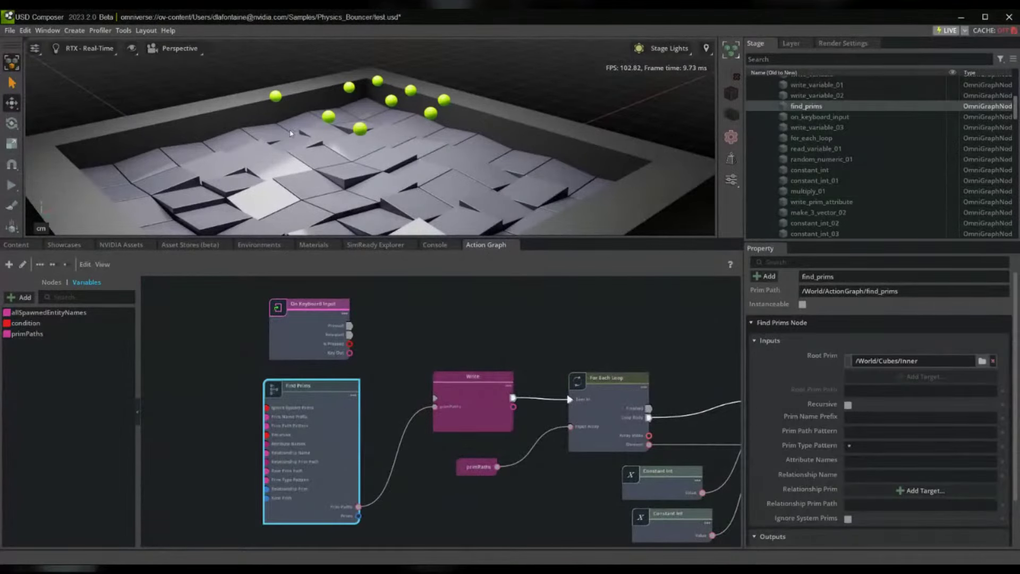
pyautogui.moveTo(431, 210); pyautogui.dragTo(431, 220, button='right')
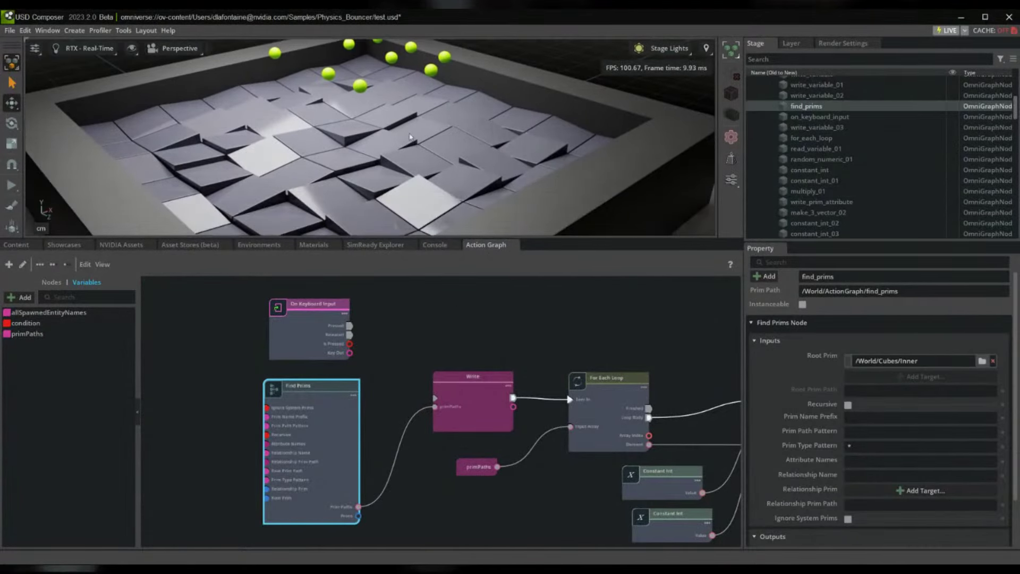
# Connect the Pressed output of the On Keyboard Input node to the execution input of the primPaths Write node
pyautogui.click(426, 351)
pyautogui.click(351, 326)
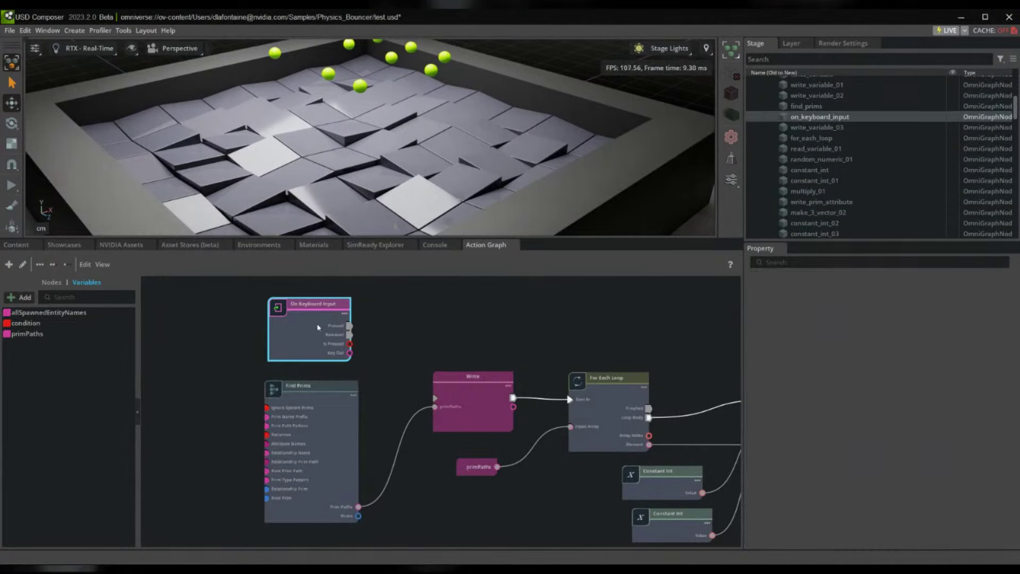
pyautogui.moveTo(351, 326); pyautogui.dragTo(434, 398)
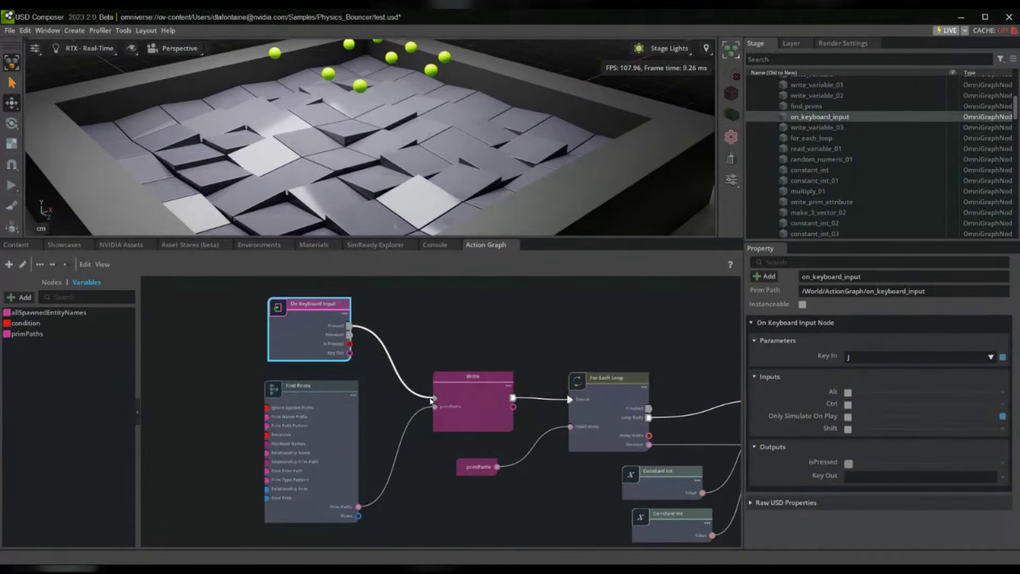
# Trigger the keyboard event to randomize the cubes' rotations, and select angledCube_39 with the Rotate tool
pyautogui.click(459, 335)
pyautogui.press('a')
pyautogui.press('a')
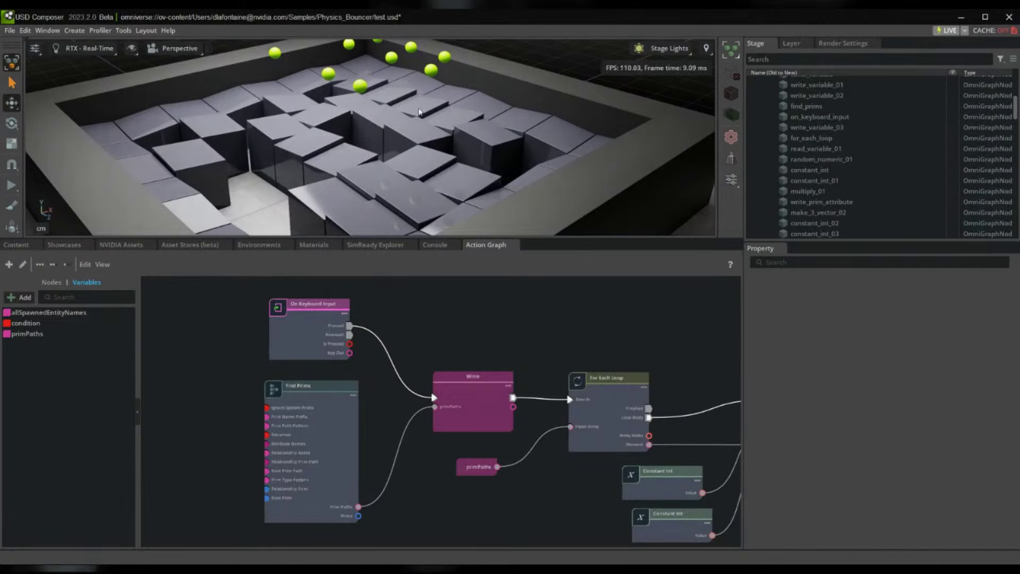
pyautogui.click(384, 149)
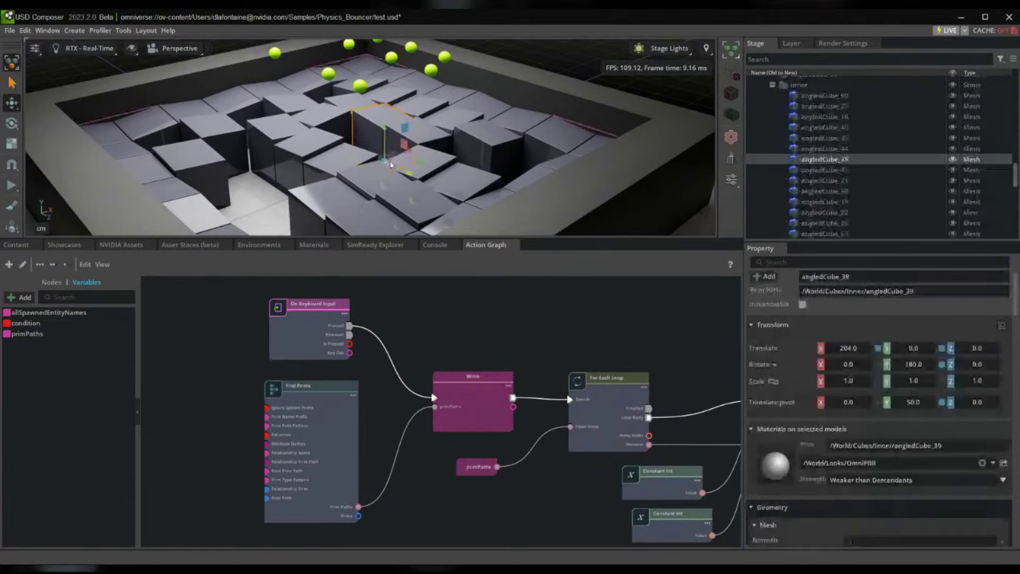
pyautogui.press('e')
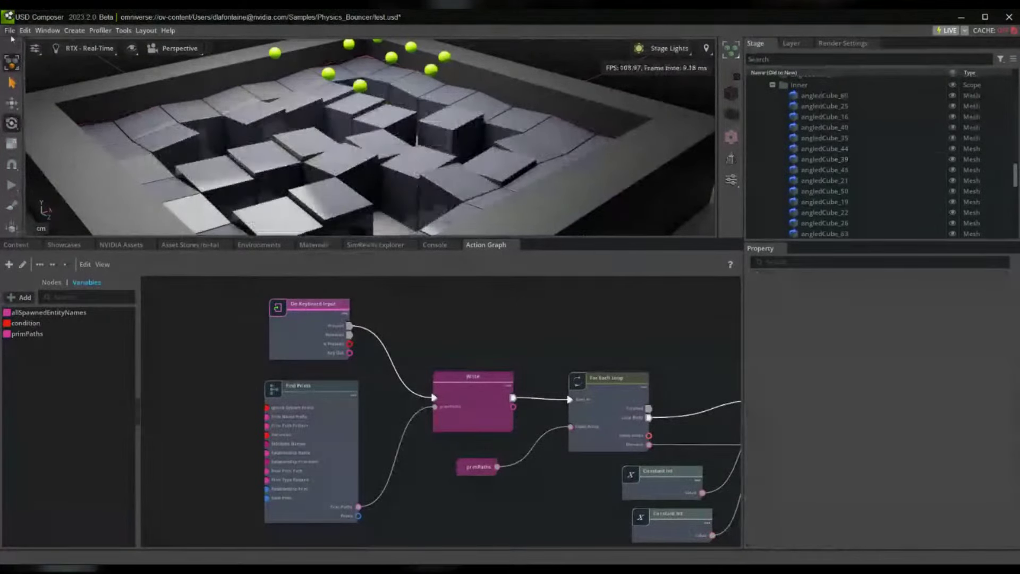
# Reload the test.usd stage without saving the changes and open its ActionGraph for editing
pyautogui.click(10, 30)
pyautogui.moveTo(39, 89)
pyautogui.click(378, 105)
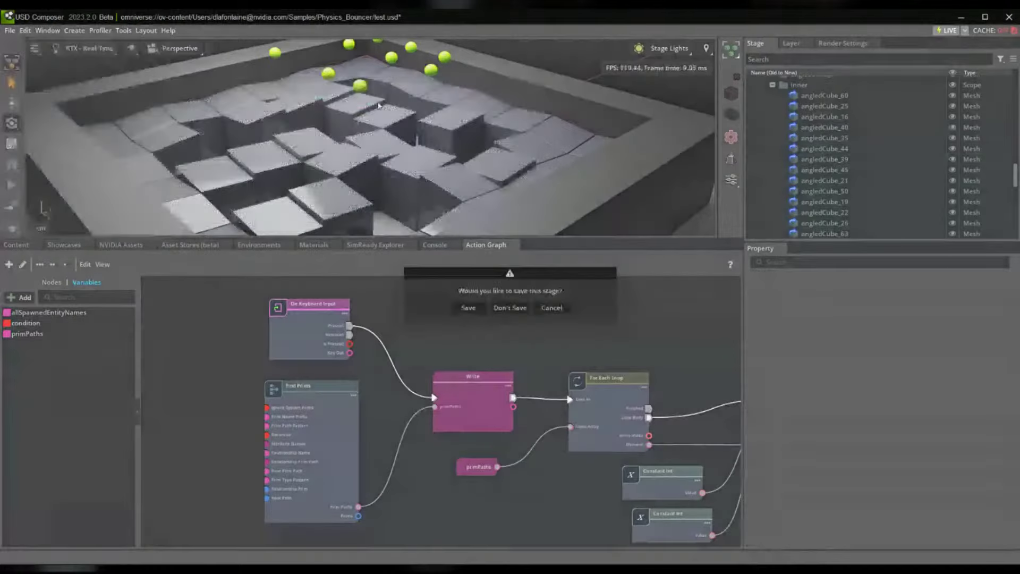
pyautogui.click(505, 309)
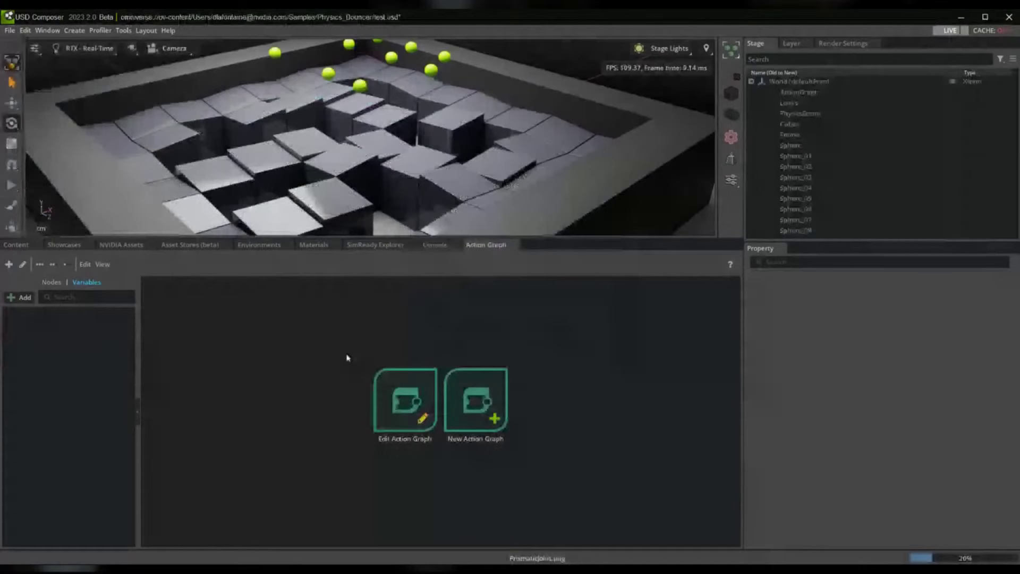
pyautogui.click(795, 95)
pyautogui.click(394, 416)
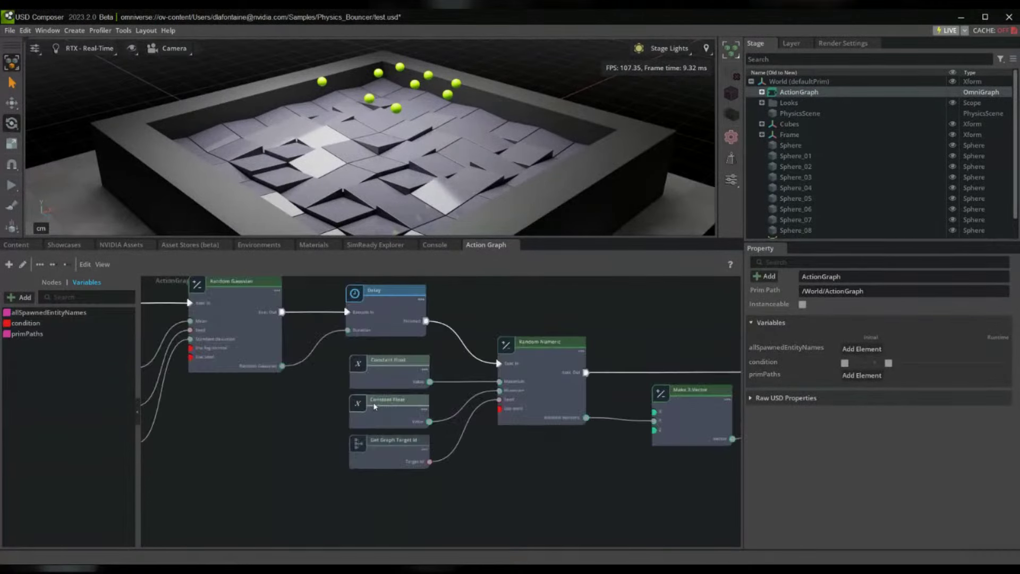
# Locate the Random Gaussian node between the condition Write node and the Delay node, and inspect its properties
pyautogui.scroll(-6, 387, 457)
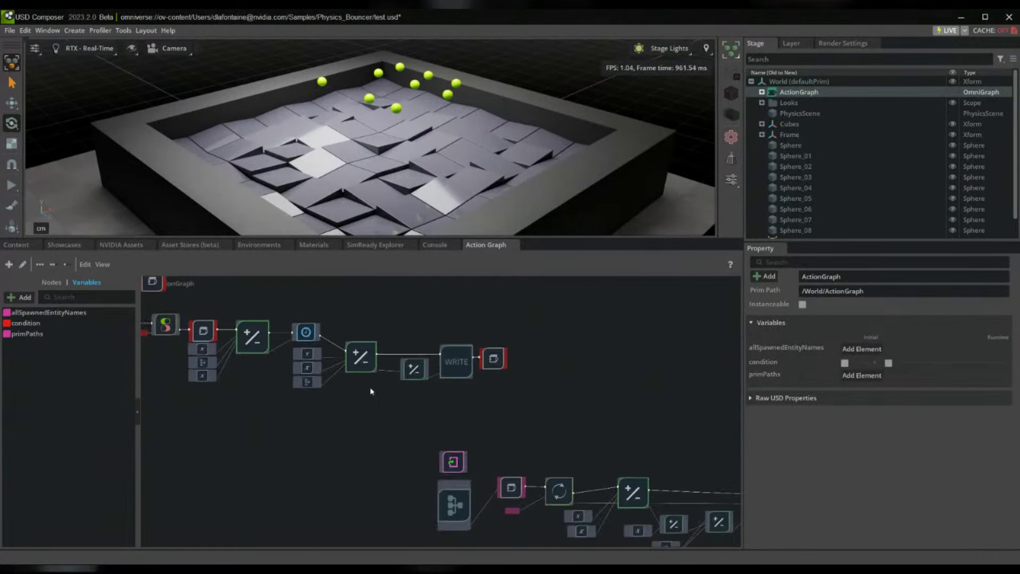
pyautogui.scroll(2, 398, 432)
pyautogui.moveTo(318, 401); pyautogui.dragTo(492, 490, button='middle')
pyautogui.scroll(2, 429, 471)
pyautogui.scroll(2, 428, 470)
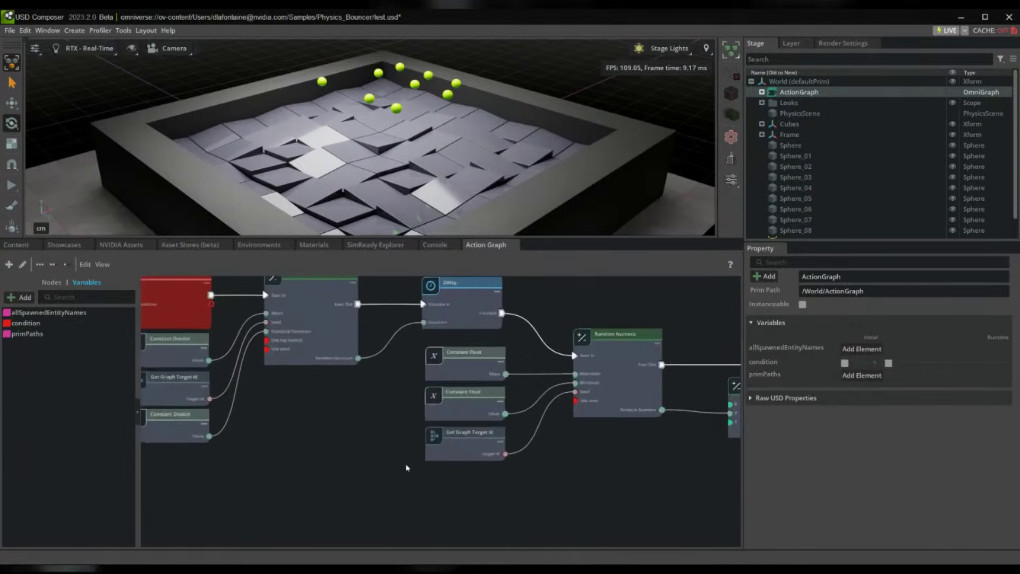
pyautogui.moveTo(349, 464); pyautogui.dragTo(467, 513, button='middle')
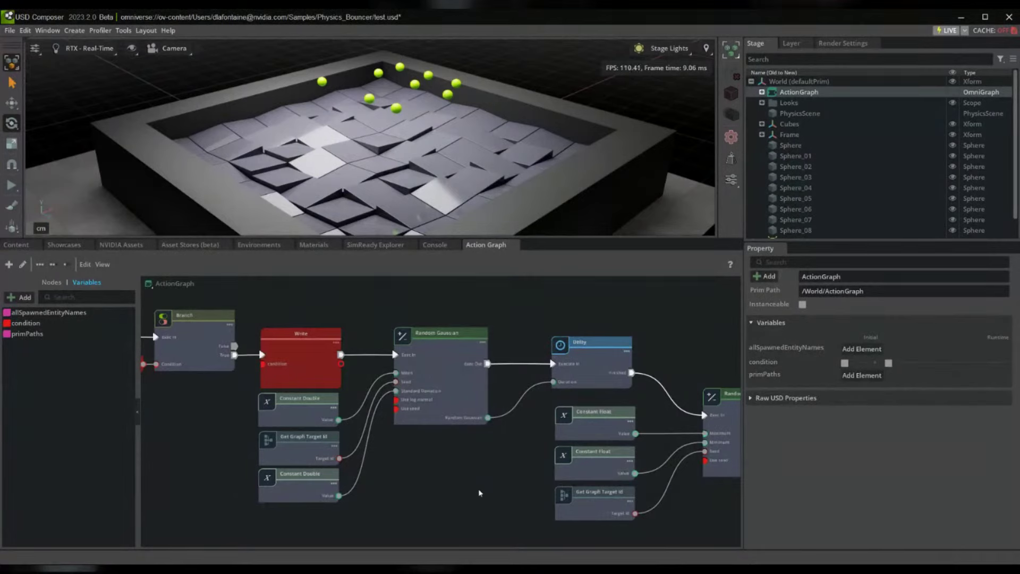
pyautogui.scroll(1, 486, 494)
pyautogui.scroll(2, 489, 494)
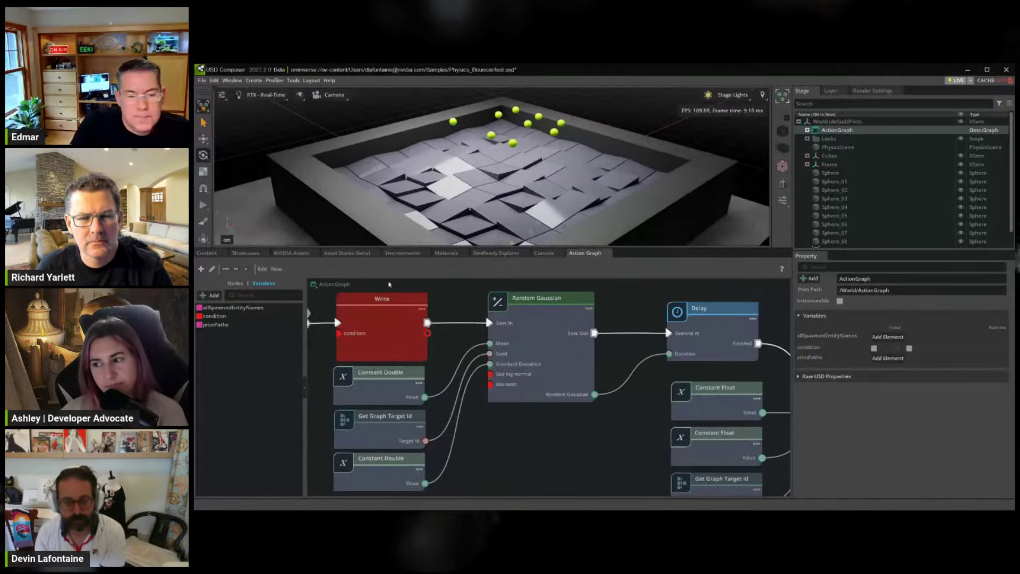
pyautogui.click(531, 334)
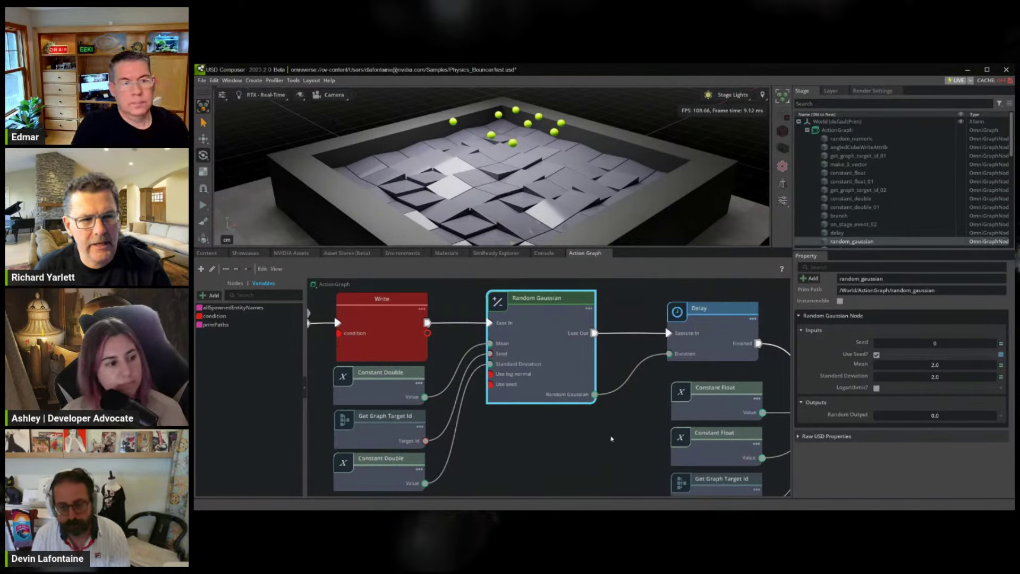
# Inspect the Random Numeric node after the Delay and the two Constant Float nodes feeding its maximum and minimum
pyautogui.moveTo(650, 418); pyautogui.dragTo(482, 430, button='middle')
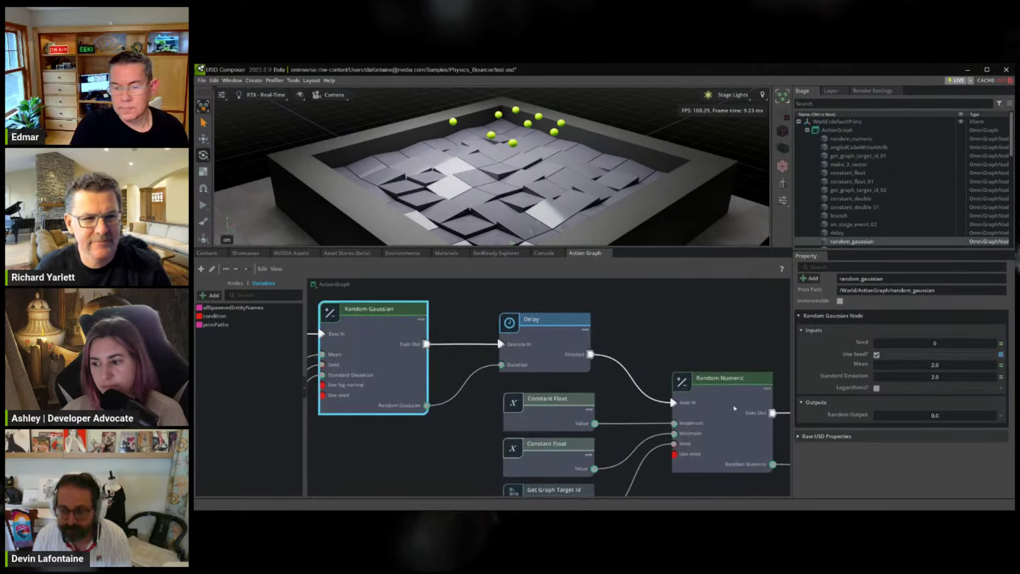
pyautogui.click(731, 383)
pyautogui.click(569, 412)
pyautogui.click(572, 456)
# Return to the Random Gaussian node and inspect its seed, mean and standard deviation inputs
pyautogui.moveTo(465, 444); pyautogui.dragTo(653, 437, button='middle')
pyautogui.click(561, 350)
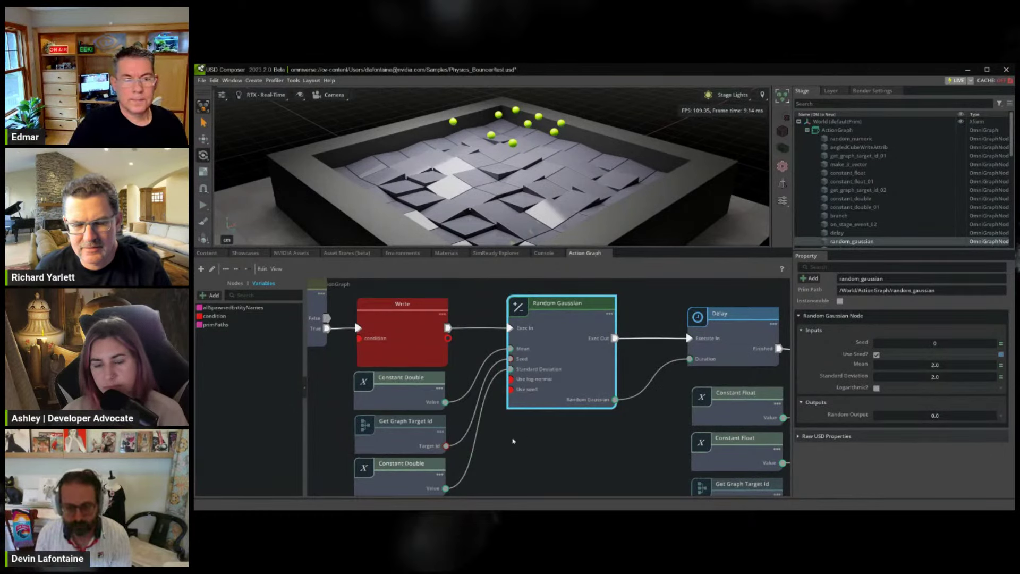
pyautogui.moveTo(503, 454); pyautogui.dragTo(630, 434)
# Inspect the Random Numeric node after the Delay again, along with the Write Prim Attribute node that writes physics:velocity
pyautogui.moveTo(577, 443); pyautogui.dragTo(353, 412, button='middle')
pyautogui.click(690, 409)
pyautogui.scroll(-1, 587, 453)
pyautogui.scroll(-2, 607, 432)
pyautogui.moveTo(775, 408); pyautogui.dragTo(513, 366, button='middle')
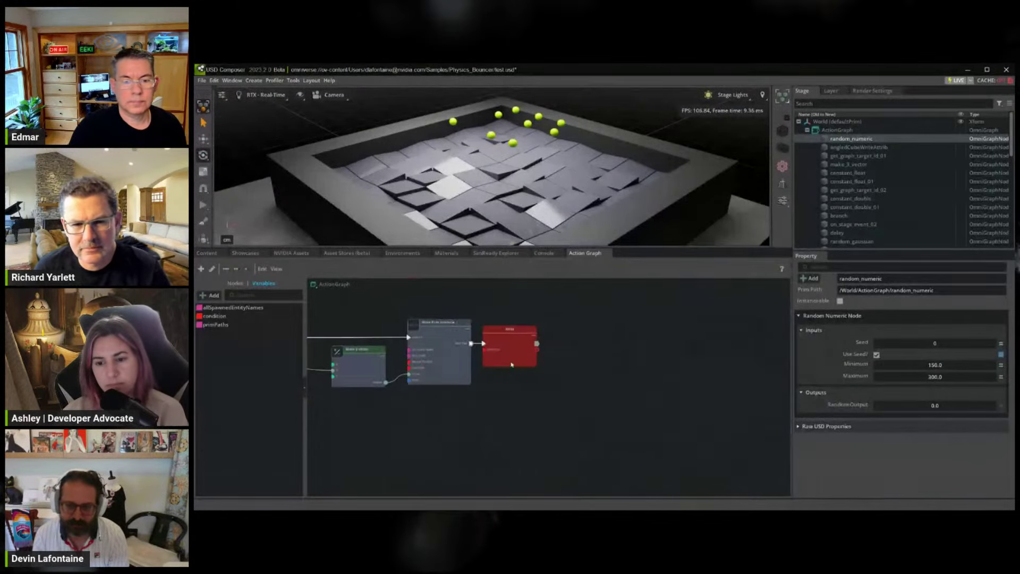
pyautogui.click(449, 357)
# Inspect the Get Graph Target Id node that seeds the Random Gaussian node
pyautogui.moveTo(345, 375); pyautogui.dragTo(758, 431, button='middle')
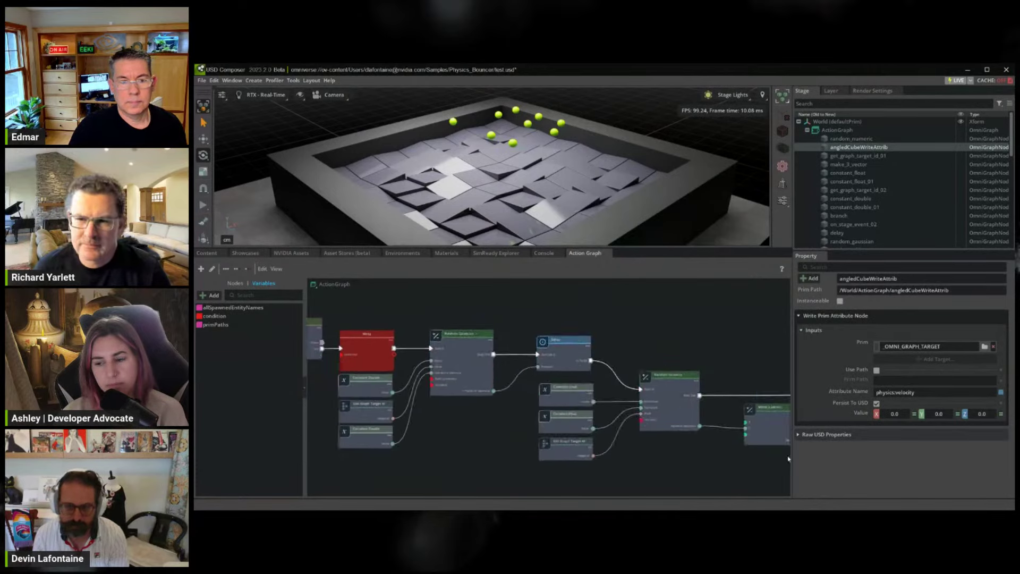
pyautogui.moveTo(444, 443); pyautogui.dragTo(598, 432, button='middle')
pyautogui.scroll(1, 589, 431)
pyautogui.click(520, 396)
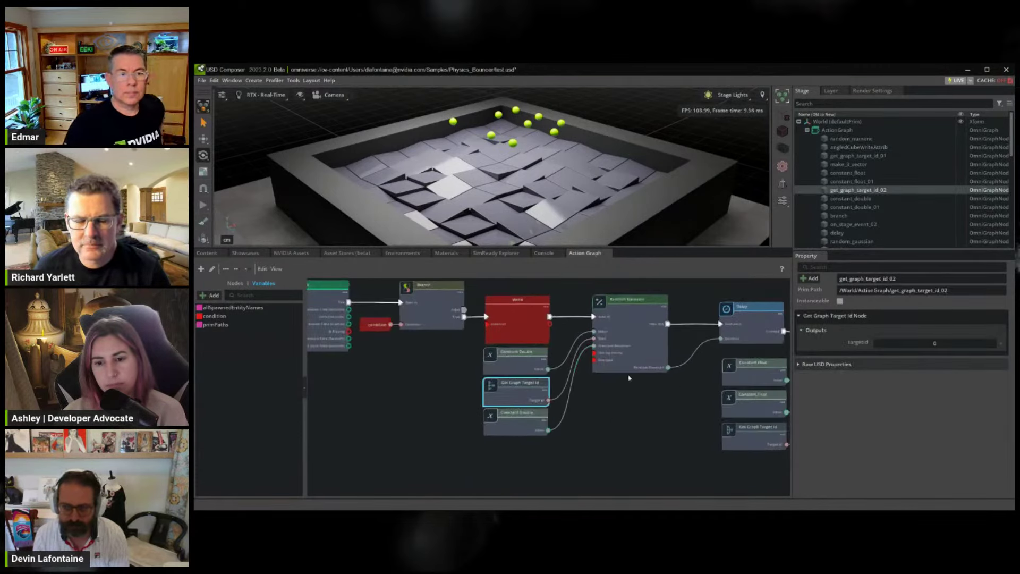
# Inspect the On Tick node that drives the Branch node, including its update period
pyautogui.scroll(2, 419, 364)
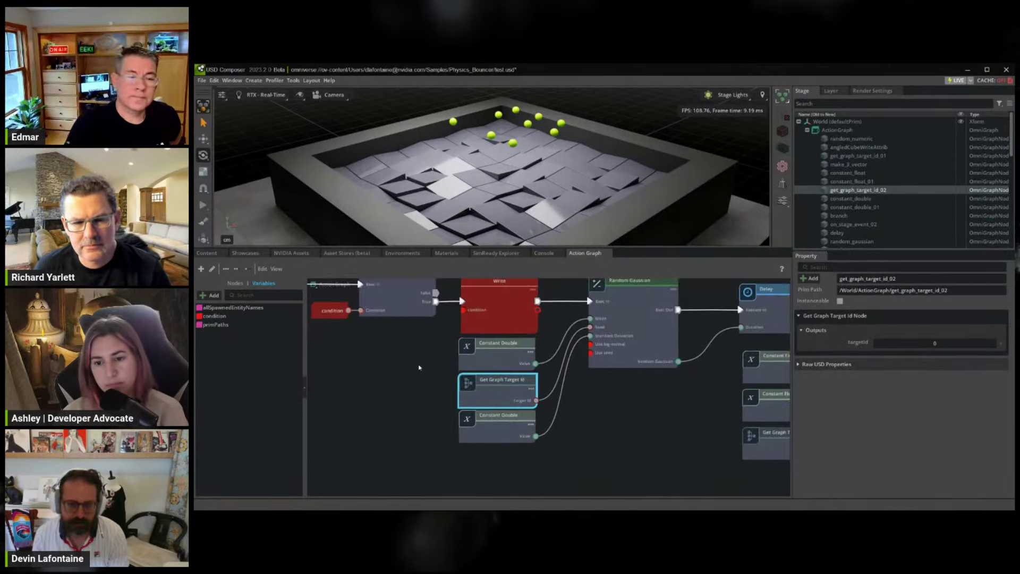
pyautogui.moveTo(459, 389); pyautogui.dragTo(644, 463, button='middle')
pyautogui.click(450, 377)
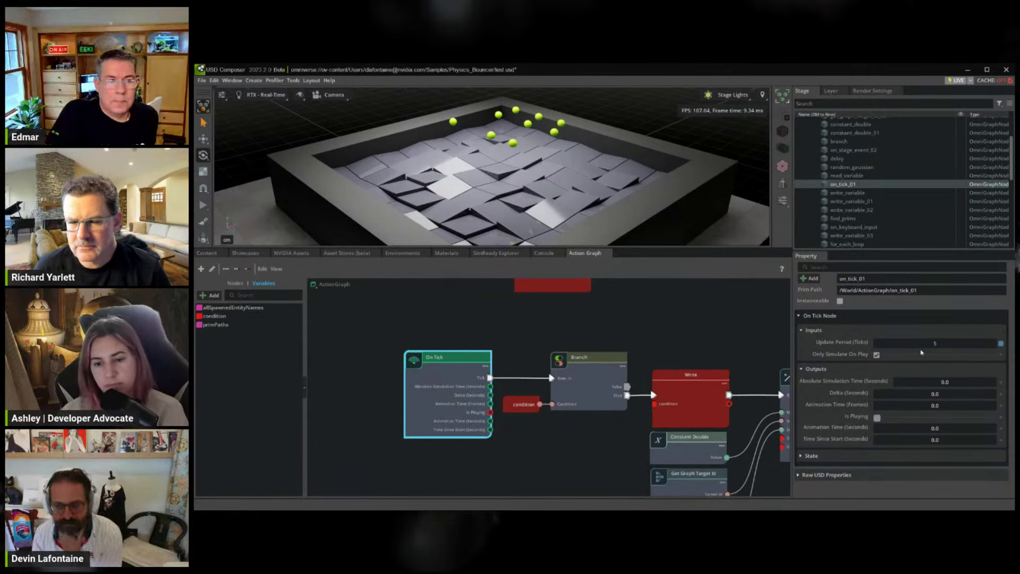
# Inspect the condition variable, the Branch node and the condition Write node, and highlight On Tick and condition together
pyautogui.moveTo(614, 337); pyautogui.dragTo(489, 332, button='middle')
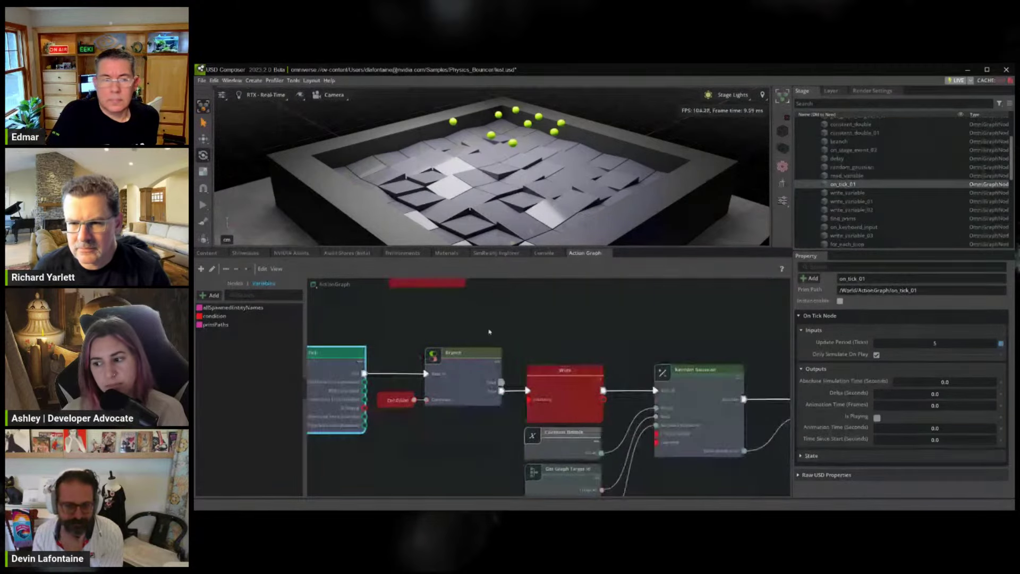
pyautogui.click(405, 405)
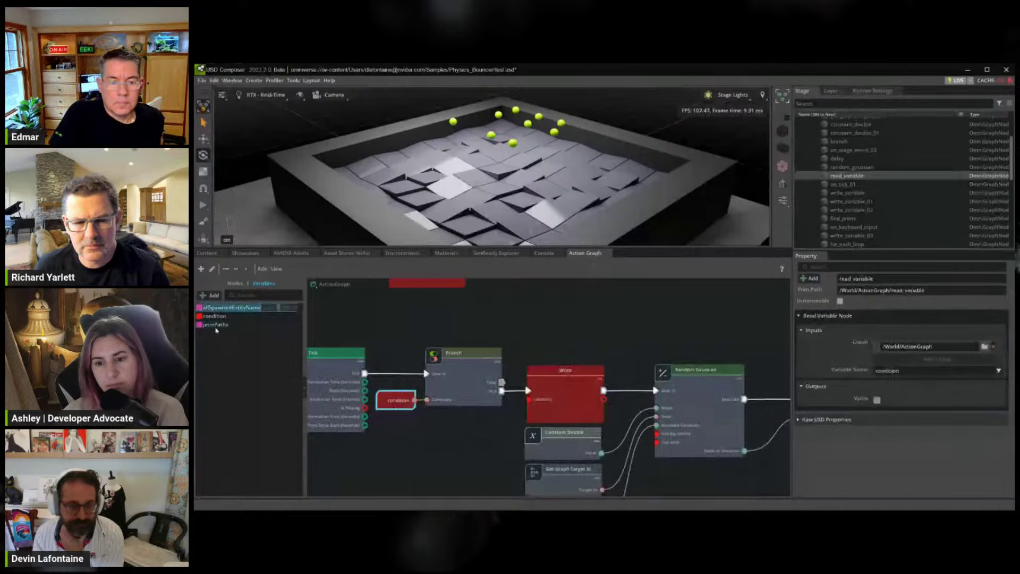
pyautogui.click(470, 398)
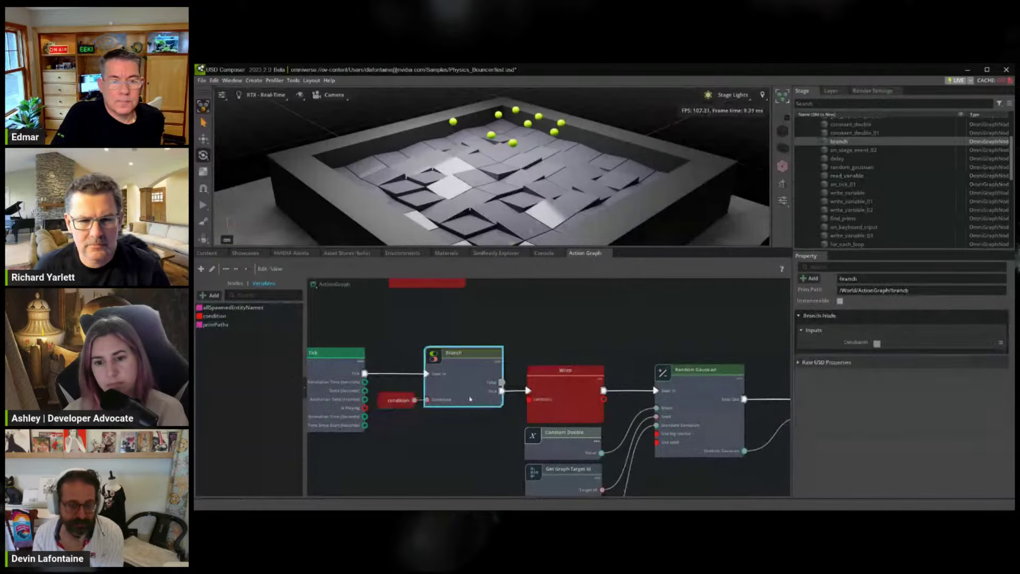
pyautogui.click(537, 382)
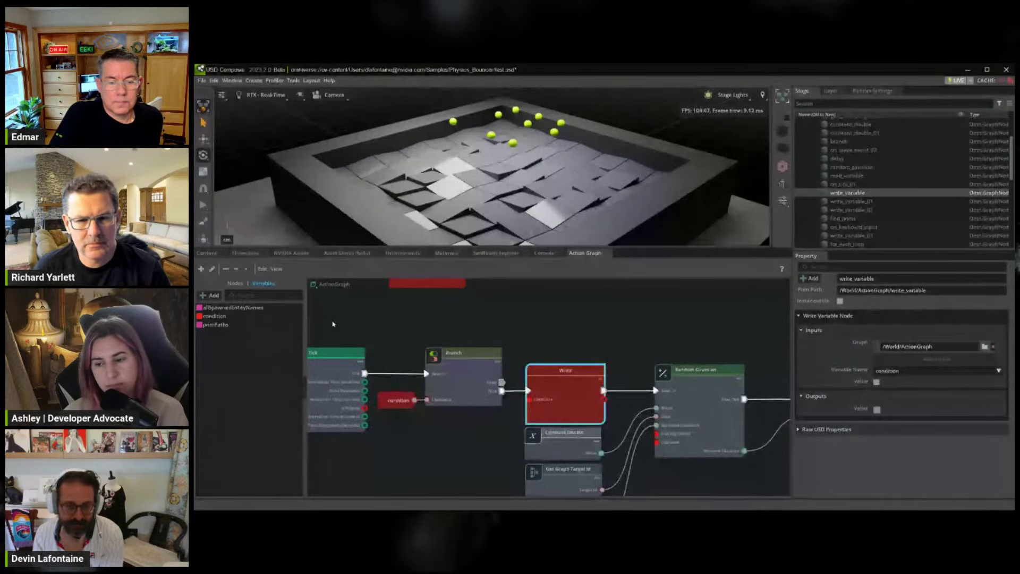
pyautogui.moveTo(333, 323); pyautogui.dragTo(418, 414)
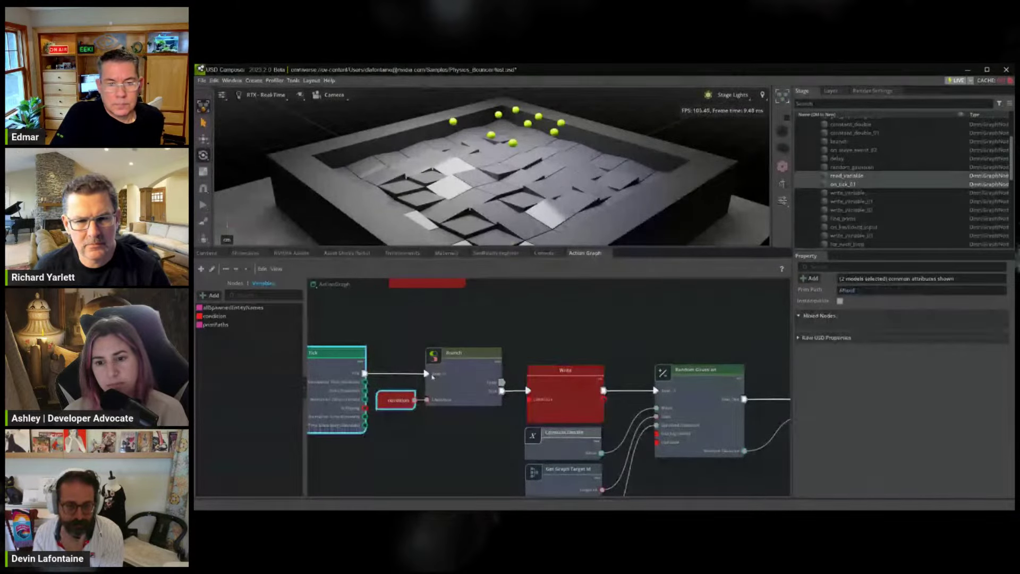
# Examine how the Random Gaussian node's output sets the duration of the Delay node
pyautogui.scroll(-3, 542, 416)
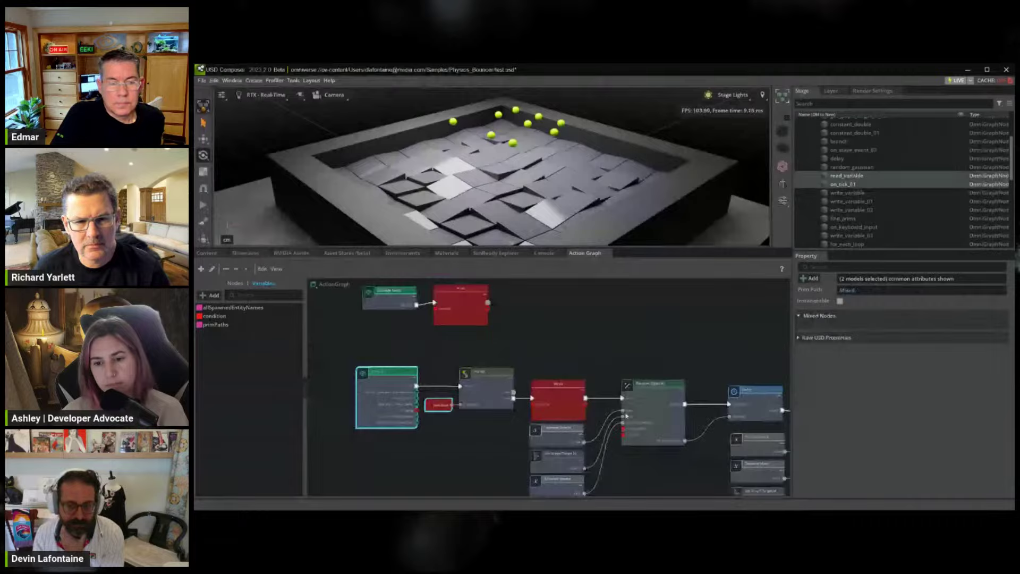
pyautogui.moveTo(695, 428); pyautogui.dragTo(616, 415, button='middle')
pyautogui.click(577, 398)
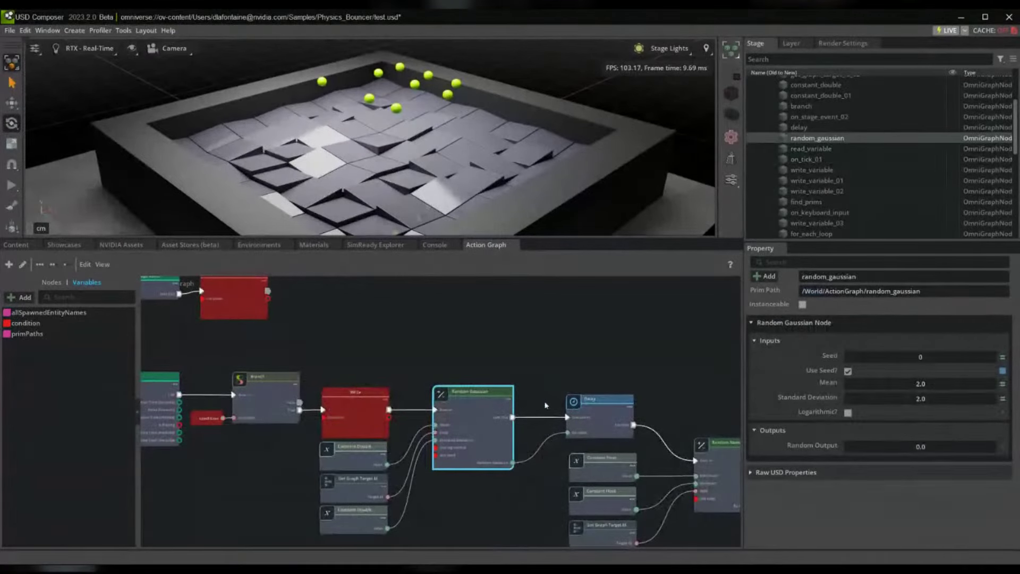
pyautogui.scroll(2, 545, 405)
pyautogui.scroll(1, 481, 413)
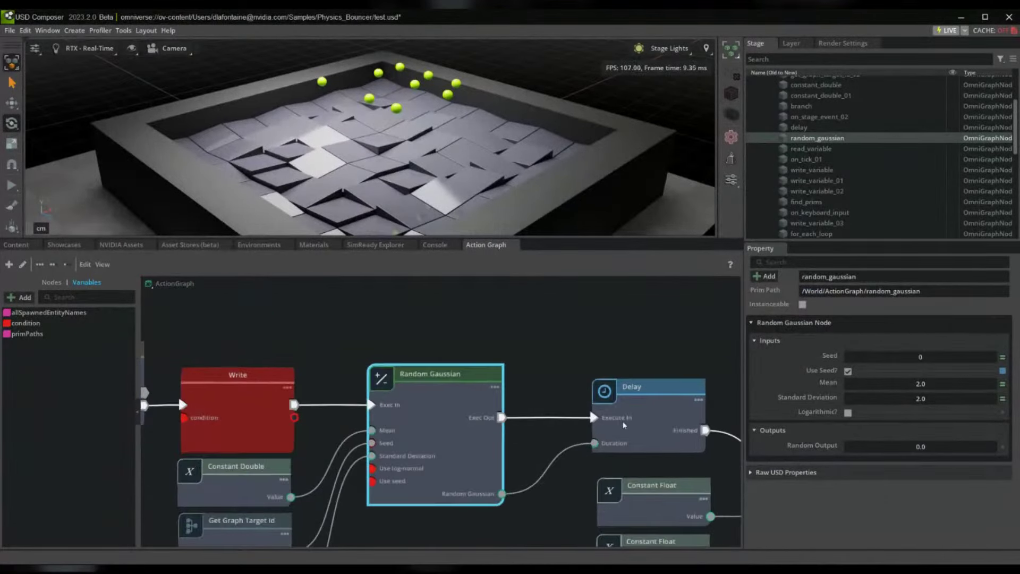
# Inspect the Delay node and trace its Duration input back to the Random Gaussian node
pyautogui.click(595, 407)
pyautogui.scroll(-1, 575, 460)
pyautogui.scroll(1, 574, 460)
pyautogui.scroll(-1, 553, 460)
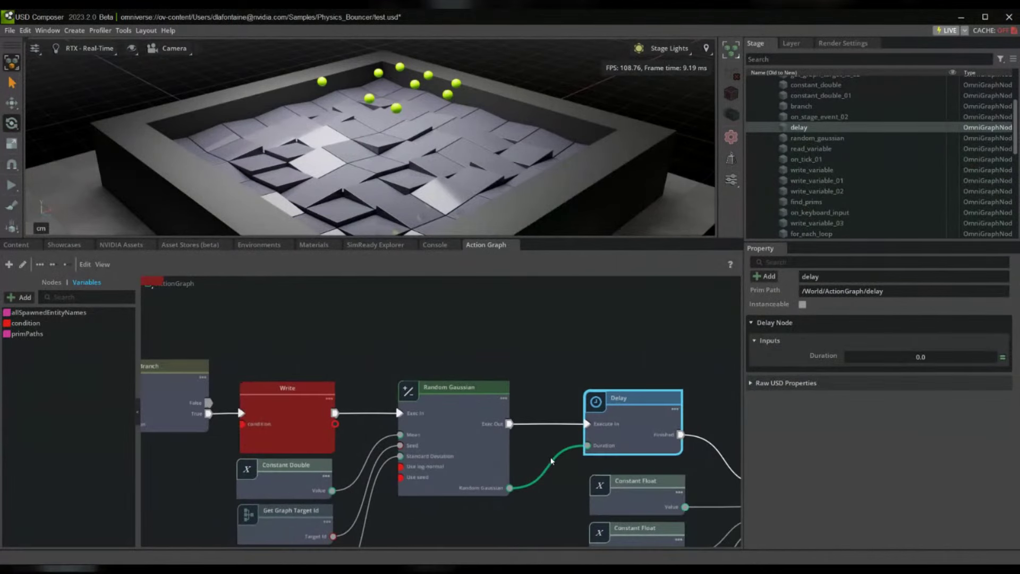
pyautogui.scroll(-1, 448, 453)
# Trace the execution link from On Tick to the Branch node and highlight Branch together with the condition variable
pyautogui.moveTo(332, 420); pyautogui.dragTo(461, 392, button='middle')
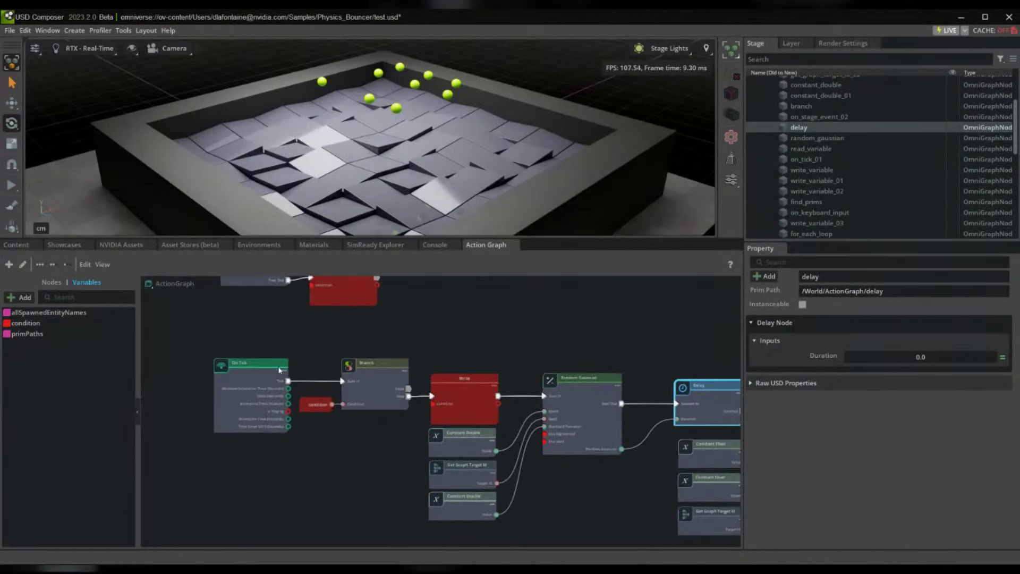
pyautogui.click(261, 368)
pyautogui.moveTo(287, 380); pyautogui.dragTo(342, 380)
pyautogui.moveTo(325, 338); pyautogui.dragTo(382, 425)
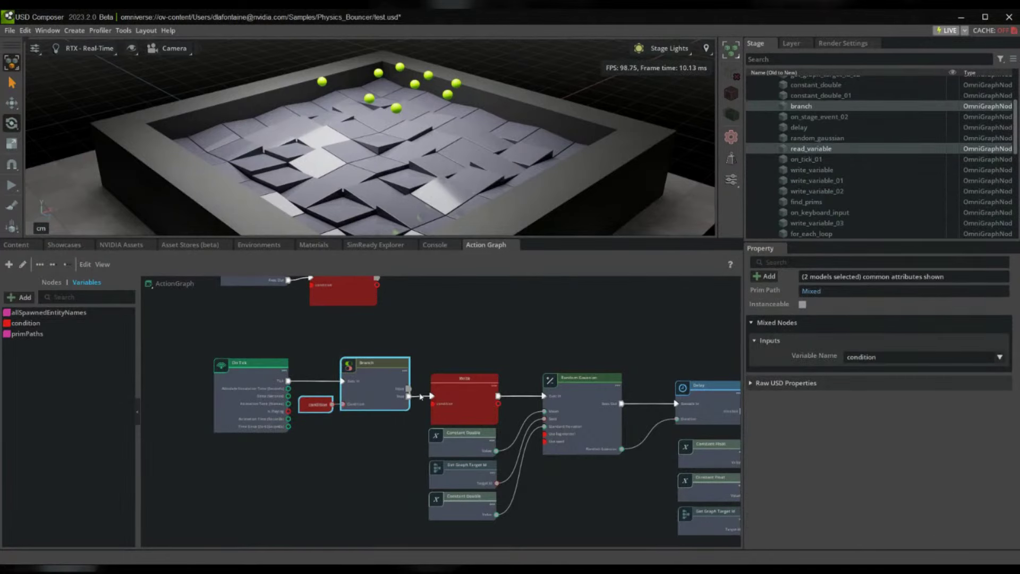
# Follow the chain past the condition Write node and inspect the Random Gaussian node and the Delay node
pyautogui.moveTo(364, 349); pyautogui.dragTo(261, 339, button='middle')
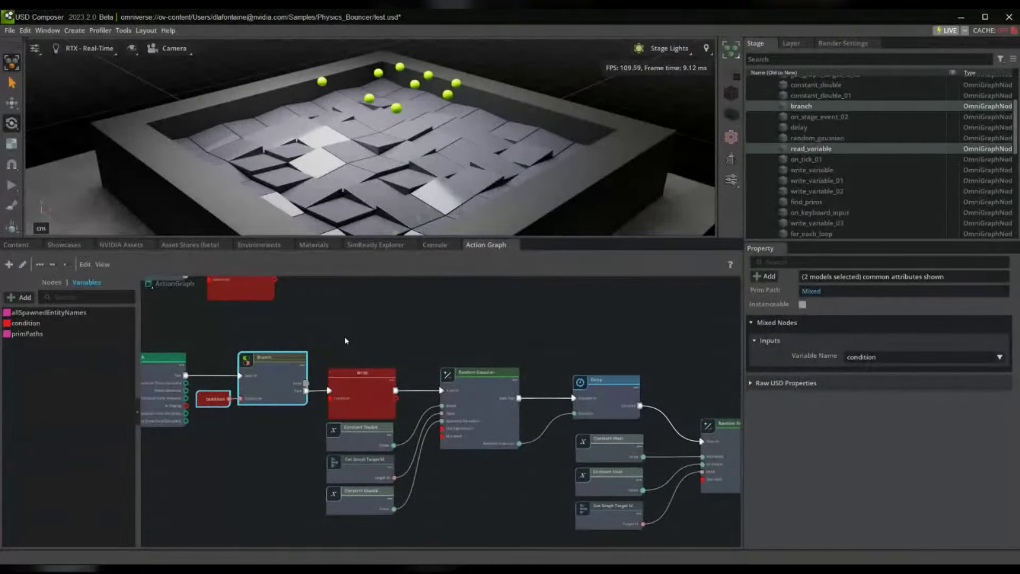
pyautogui.moveTo(447, 353); pyautogui.dragTo(323, 378, button='middle')
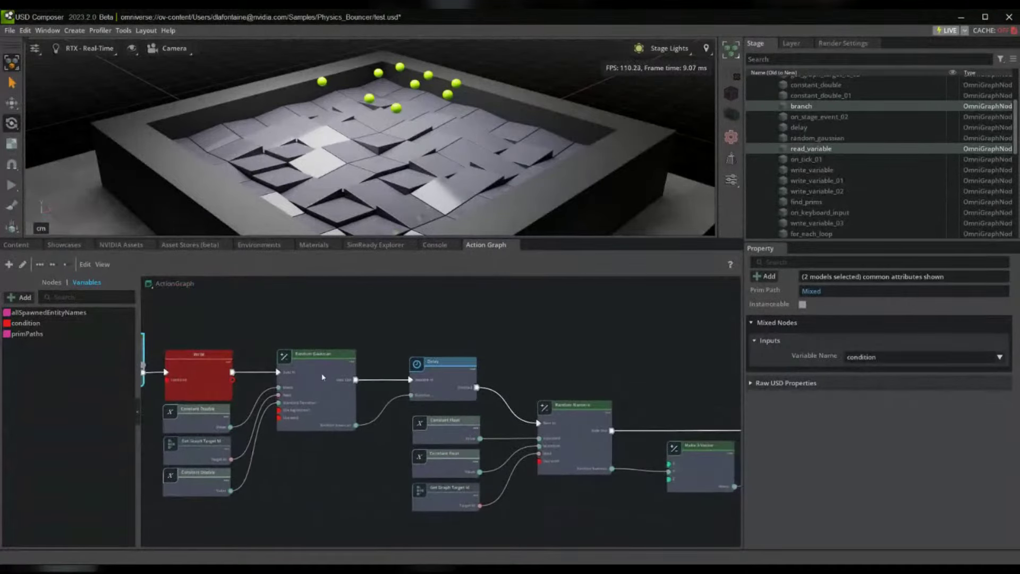
pyautogui.scroll(5, 322, 377)
pyautogui.click(332, 353)
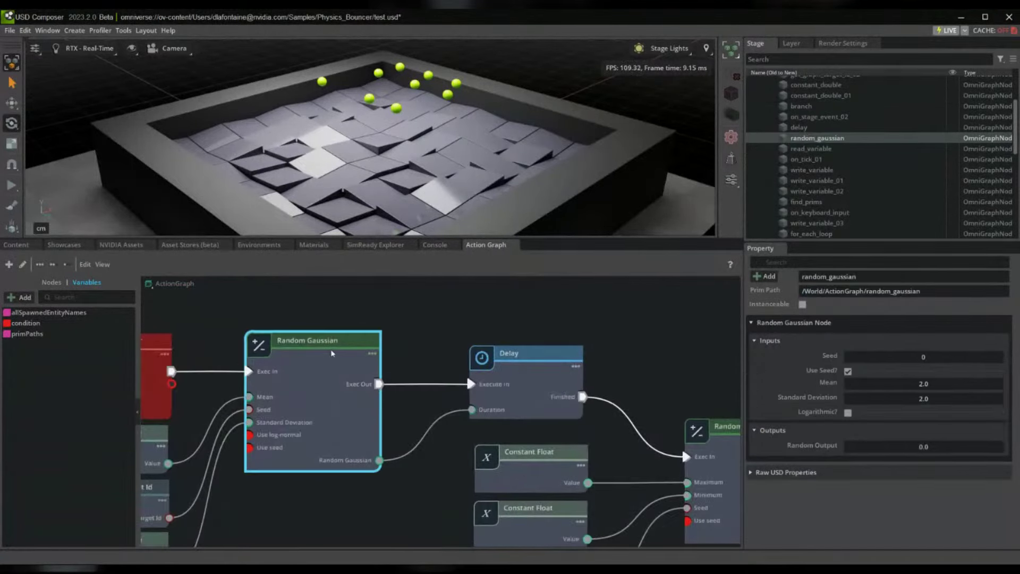
pyautogui.click(521, 394)
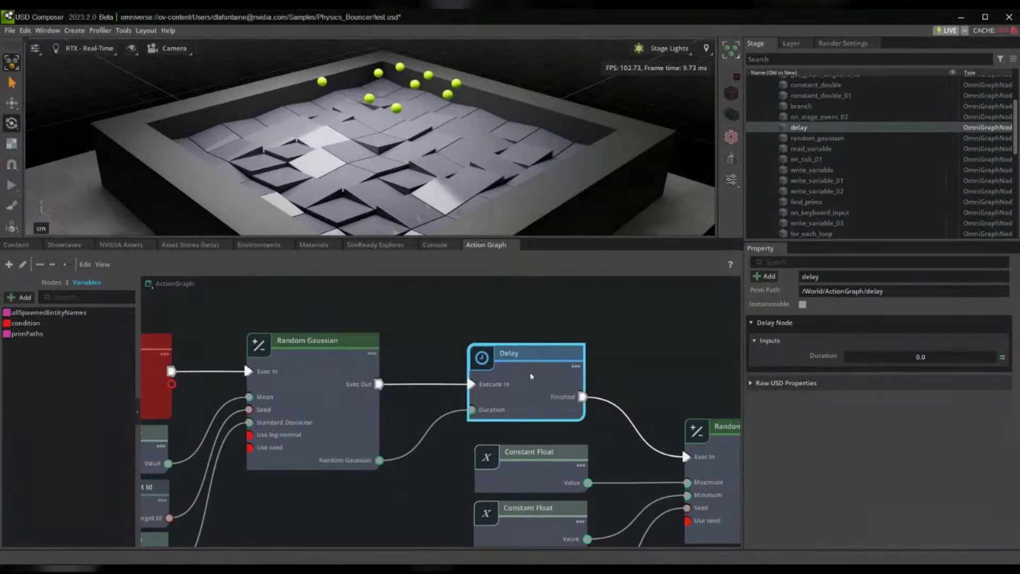
# Return to the start of the tick chain and highlight the On Tick node and the condition variable together
pyautogui.scroll(-3, 599, 380)
pyautogui.moveTo(305, 348); pyautogui.dragTo(558, 362, button='middle')
pyautogui.moveTo(380, 427); pyautogui.dragTo(261, 329)
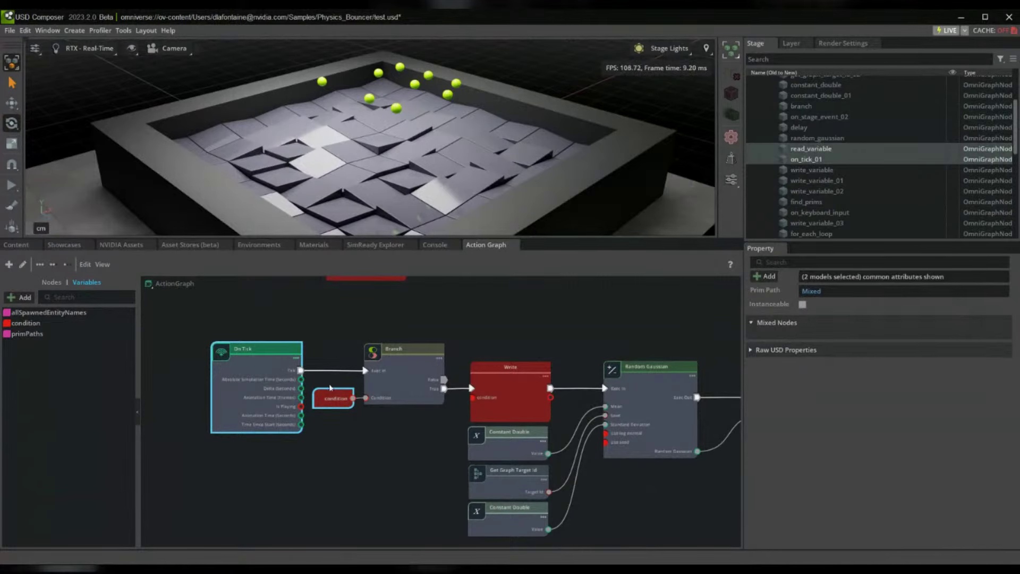
# Review the Delay node's place in the chain between the Branch section and the Random Numeric section
pyautogui.moveTo(573, 410); pyautogui.dragTo(183, 390, button='middle')
pyautogui.click(412, 387)
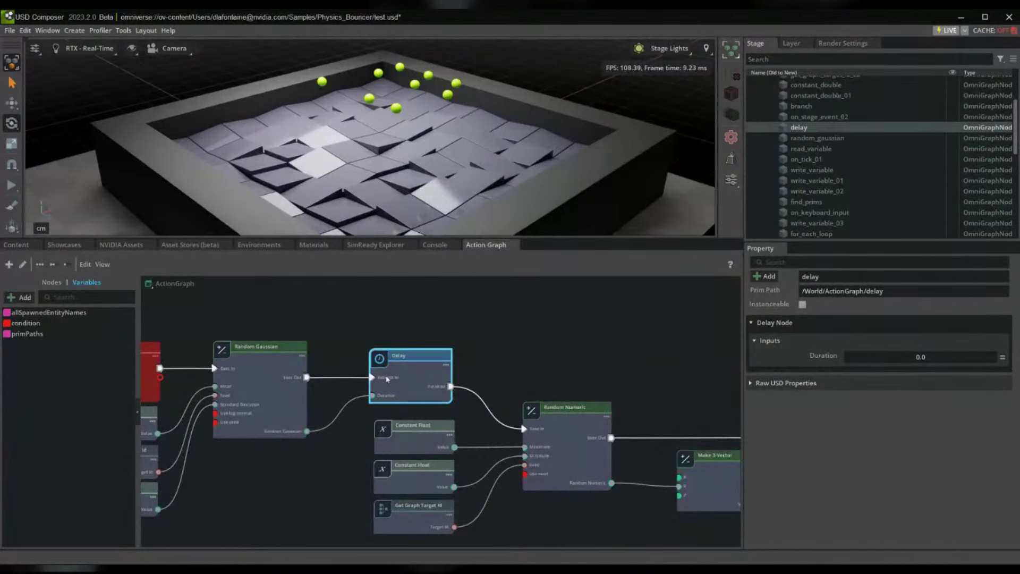
pyautogui.moveTo(535, 364); pyautogui.dragTo(364, 322, button='middle')
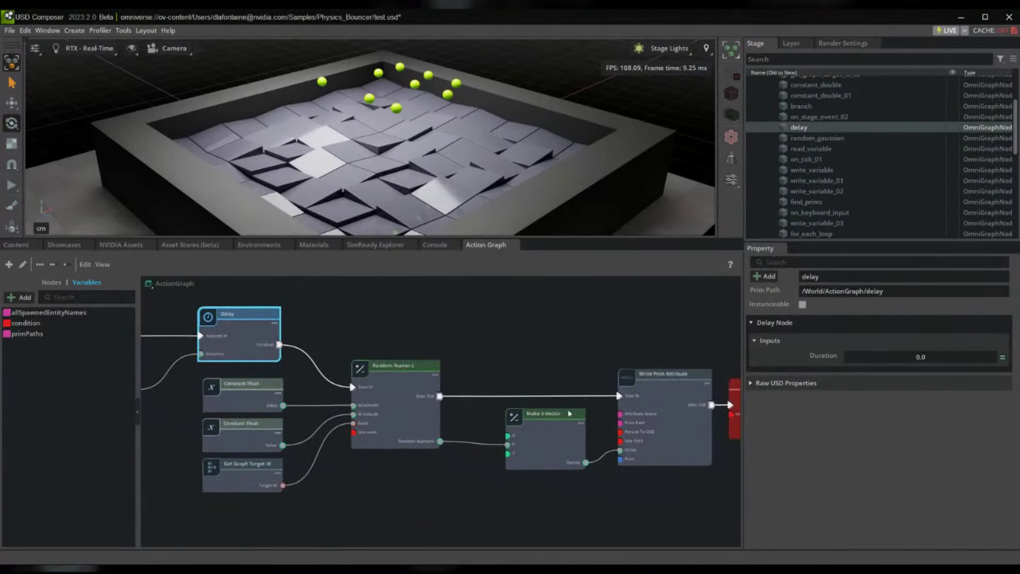
pyautogui.moveTo(271, 332); pyautogui.dragTo(645, 418, button='middle')
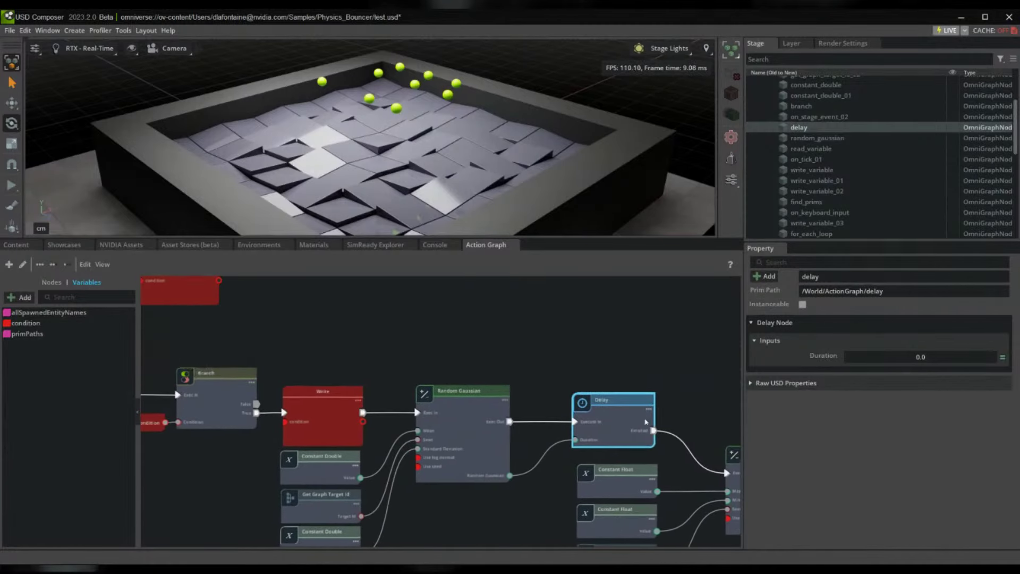
pyautogui.moveTo(217, 370); pyautogui.dragTo(339, 378, button='middle')
pyautogui.moveTo(610, 373); pyautogui.dragTo(336, 337, button='middle')
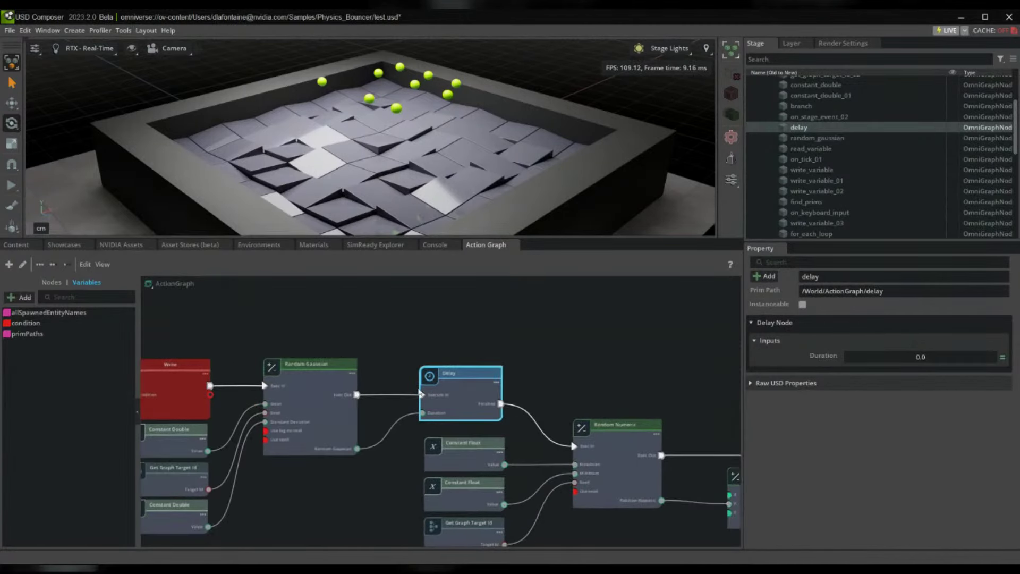
pyautogui.click(465, 351)
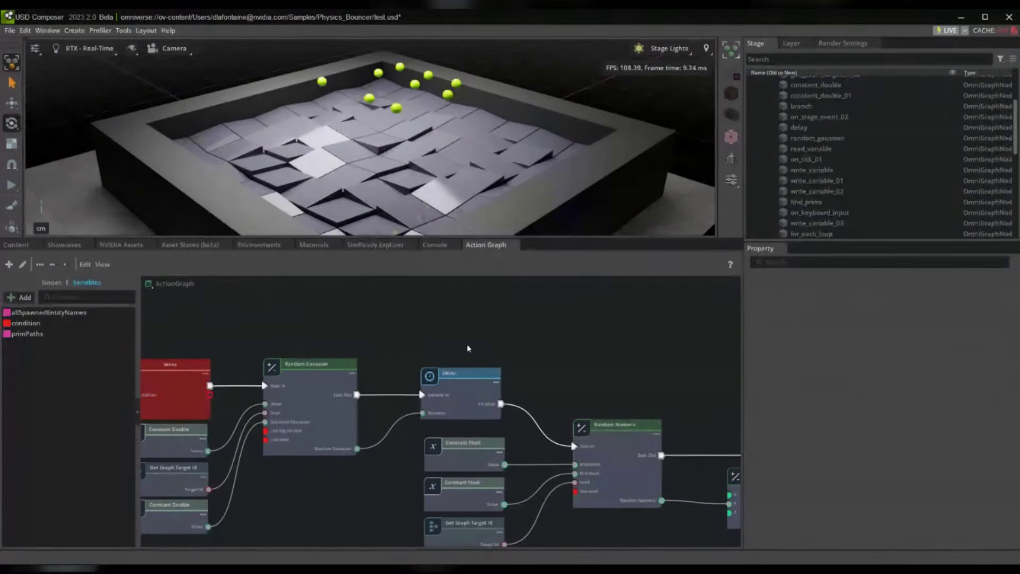
pyautogui.click(465, 396)
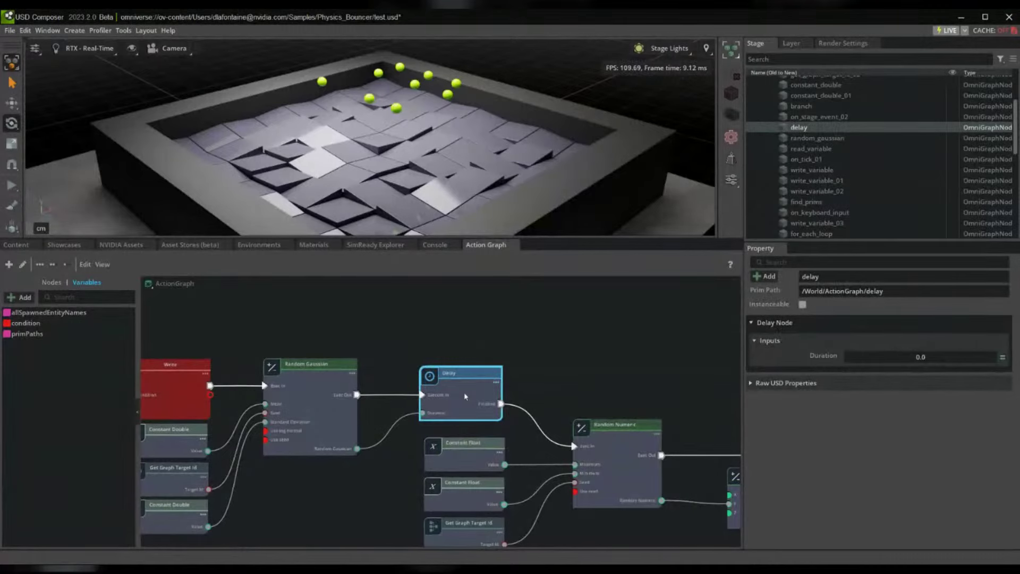
# Follow the execution from Delay through Random Numeric and Write Prim Attribute, and inspect the final condition Write node
pyautogui.moveTo(205, 329); pyautogui.dragTo(363, 333, button='middle')
pyautogui.moveTo(556, 408); pyautogui.dragTo(295, 375, button='middle')
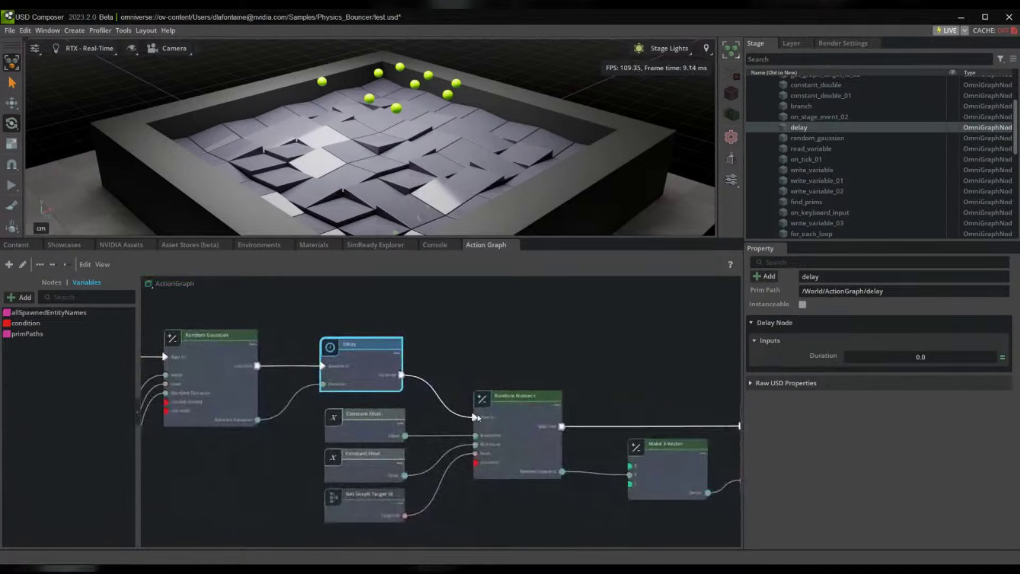
pyautogui.moveTo(664, 416); pyautogui.dragTo(266, 374, button='middle')
pyautogui.click(508, 416)
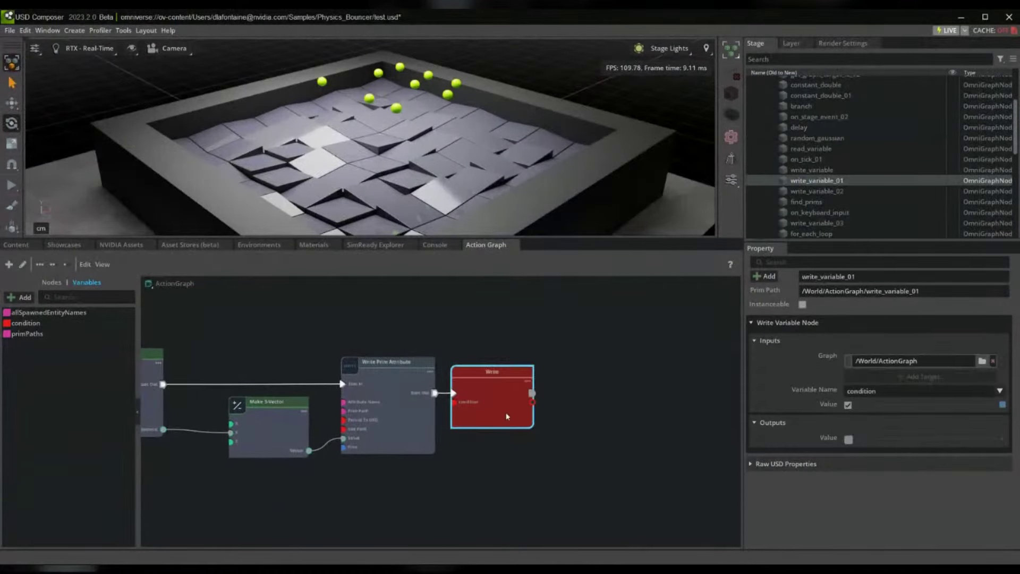
# Go back to the Branch node and inspect it and the condition Write node on its True output
pyautogui.moveTo(251, 380); pyautogui.dragTo(686, 412, button='middle')
pyautogui.moveTo(226, 387); pyautogui.dragTo(719, 417, button='middle')
pyautogui.click(486, 382)
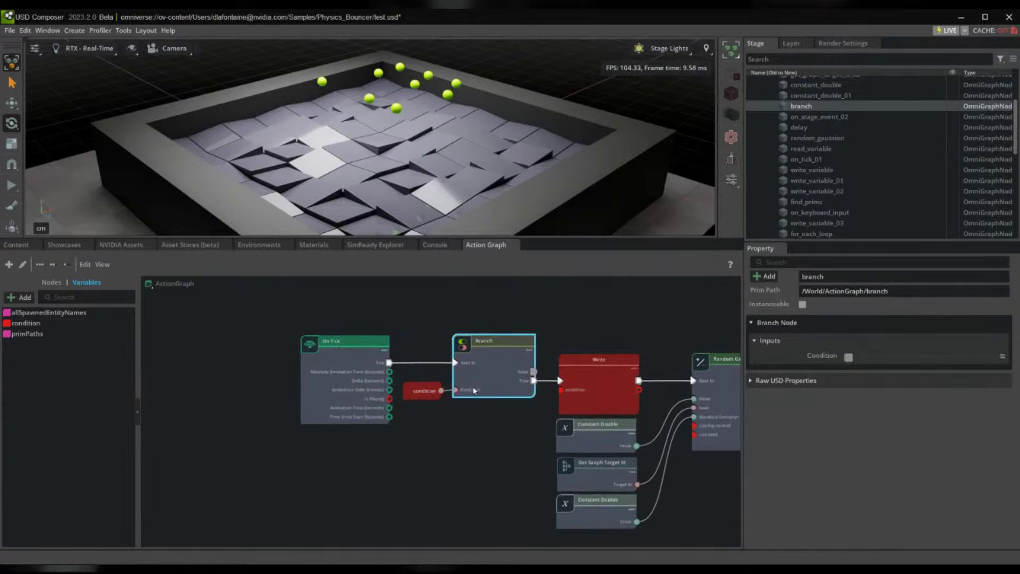
pyautogui.click(595, 403)
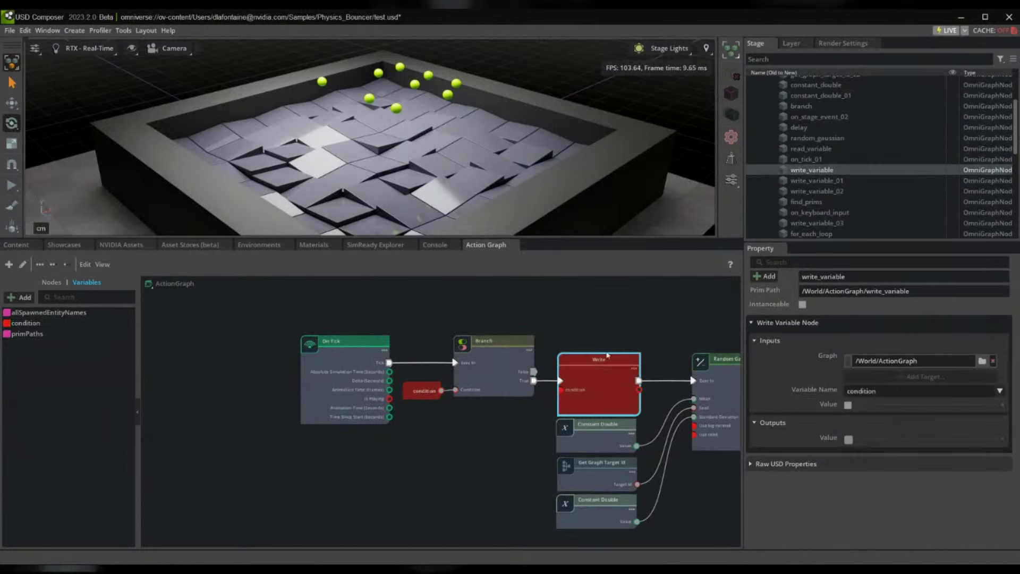
# Clear the selection and review the flow from On Tick through the Write and Random Gaussian nodes to Delay
pyautogui.click(598, 321)
pyautogui.moveTo(598, 321); pyautogui.dragTo(318, 330, button='middle')
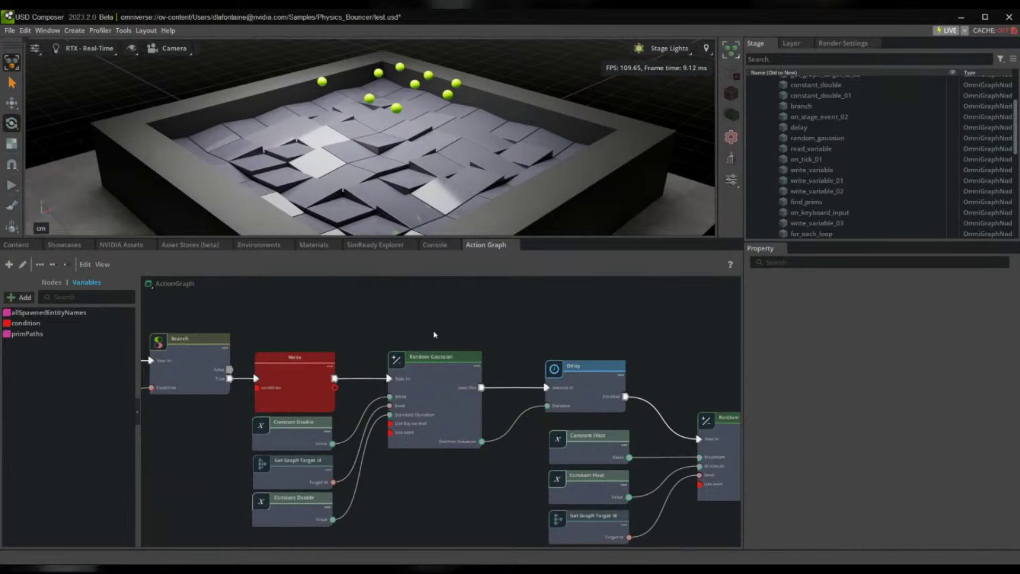
pyautogui.scroll(2, 403, 339)
pyautogui.moveTo(288, 346); pyautogui.dragTo(487, 347, button='middle')
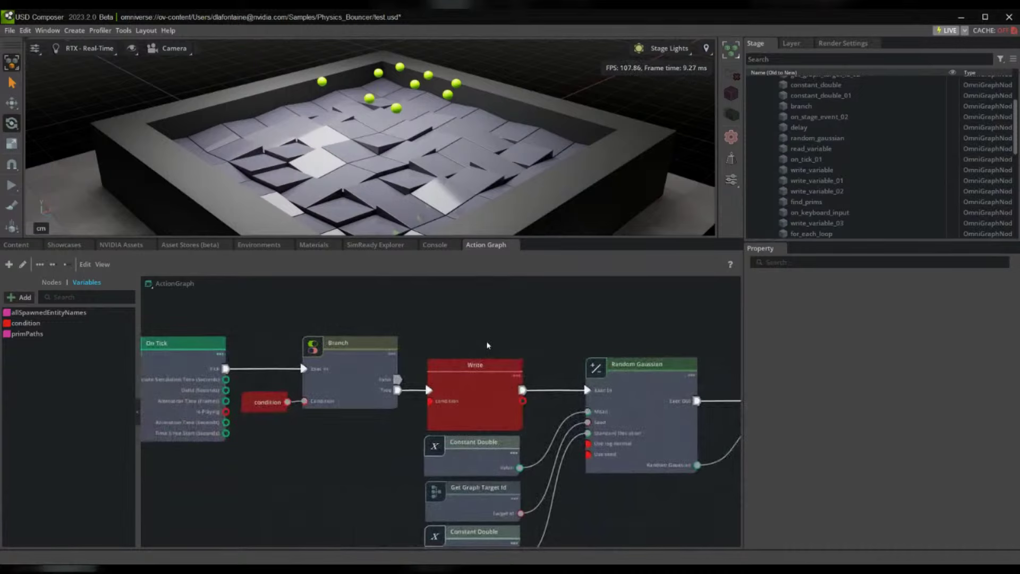
pyautogui.moveTo(501, 344); pyautogui.dragTo(243, 347, button='middle')
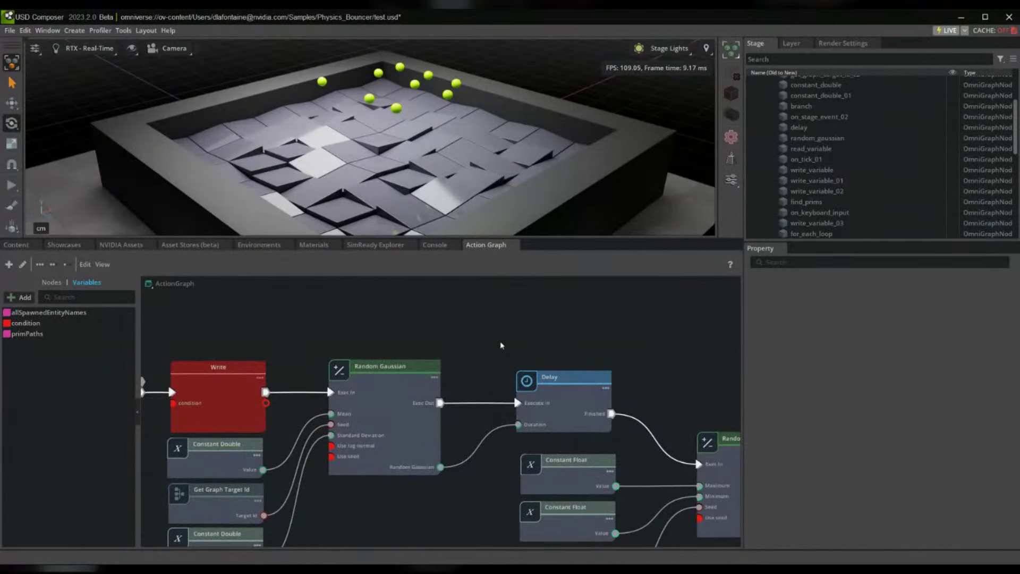
# Play the simulation and inspect the On Tick node's properties while it runs
pyautogui.click(12, 185)
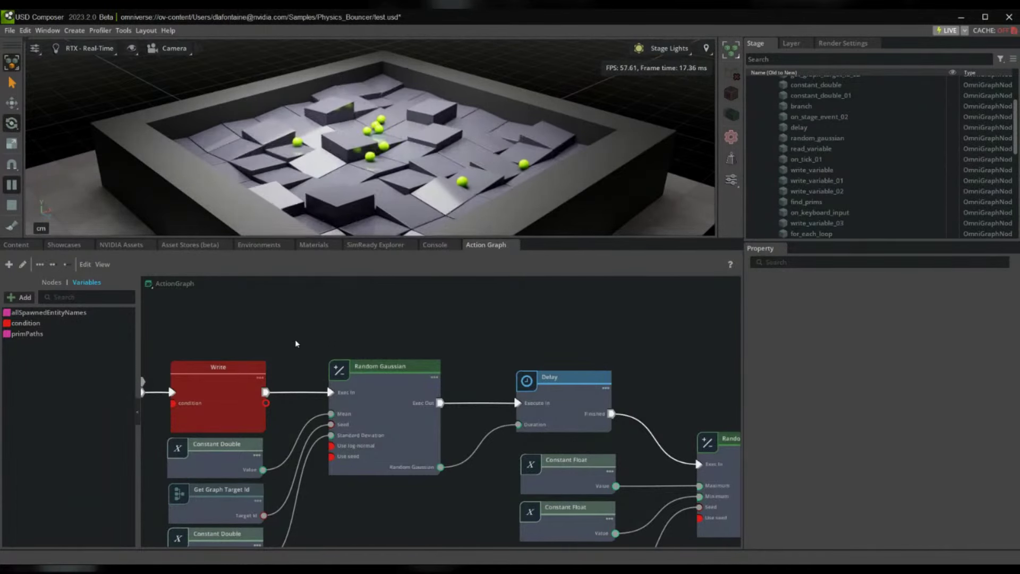
pyautogui.scroll(-2, 350, 355)
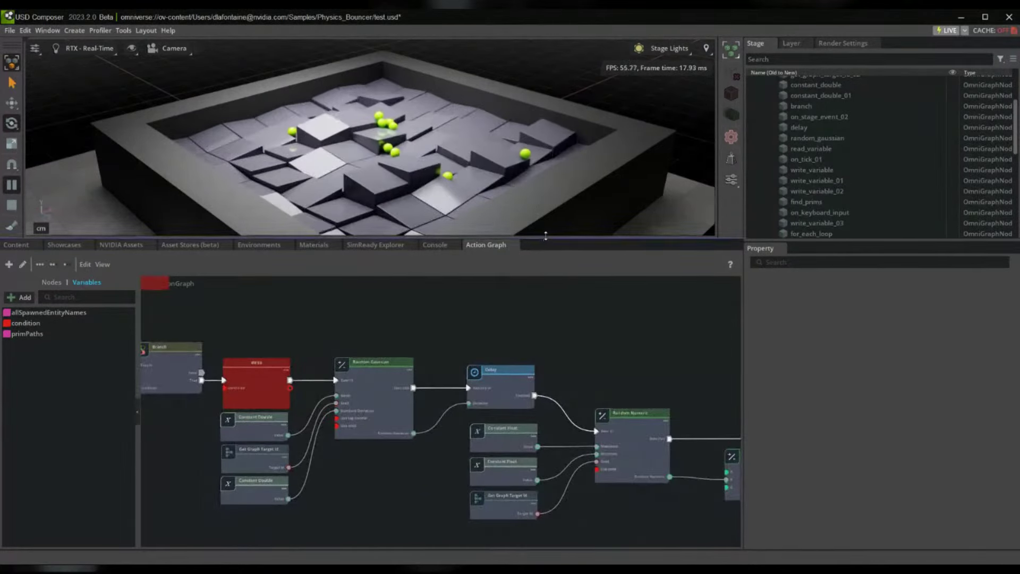
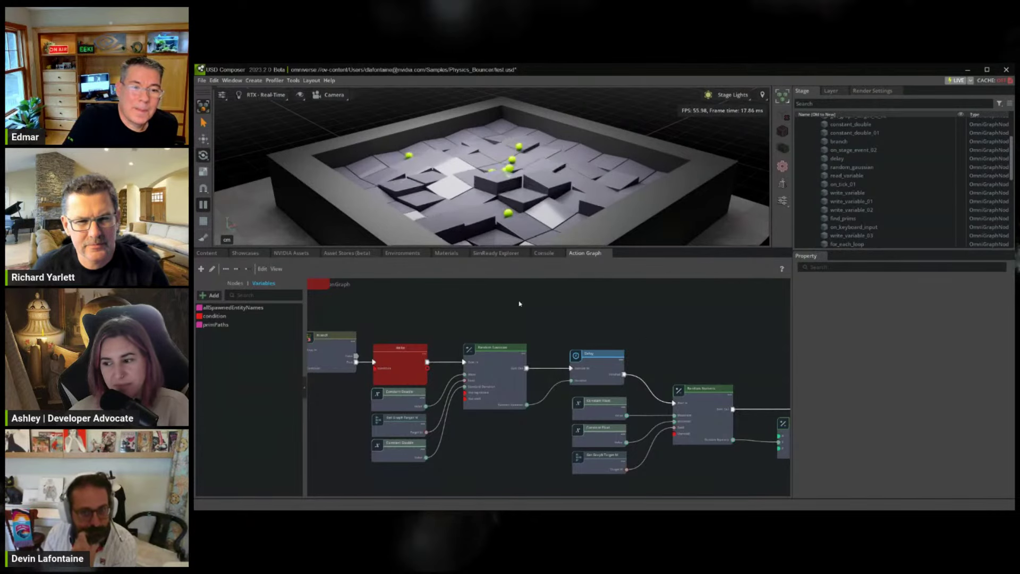
pyautogui.moveTo(430, 309); pyautogui.dragTo(584, 321, button='middle')
pyautogui.click(405, 377)
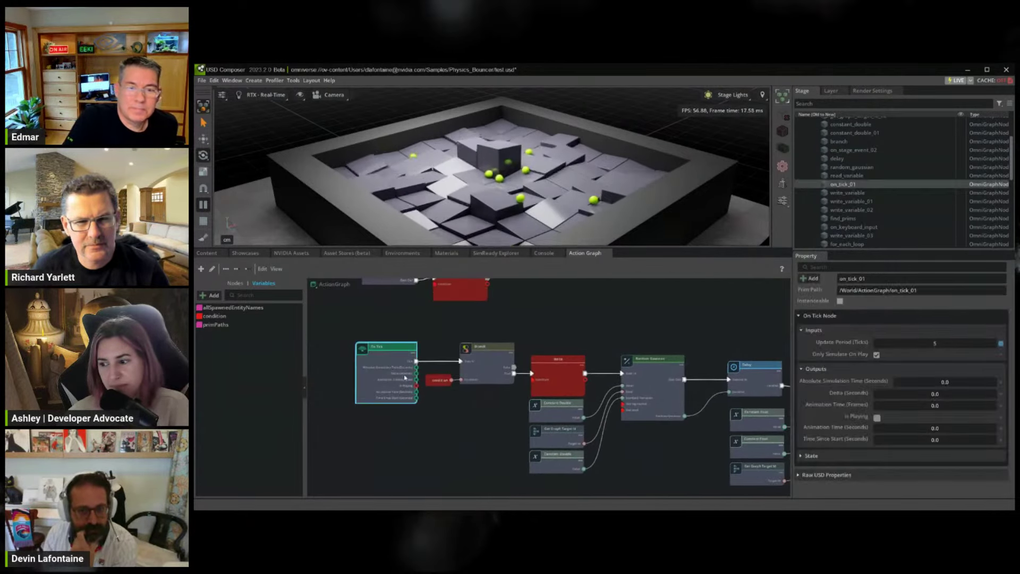
pyautogui.click(586, 328)
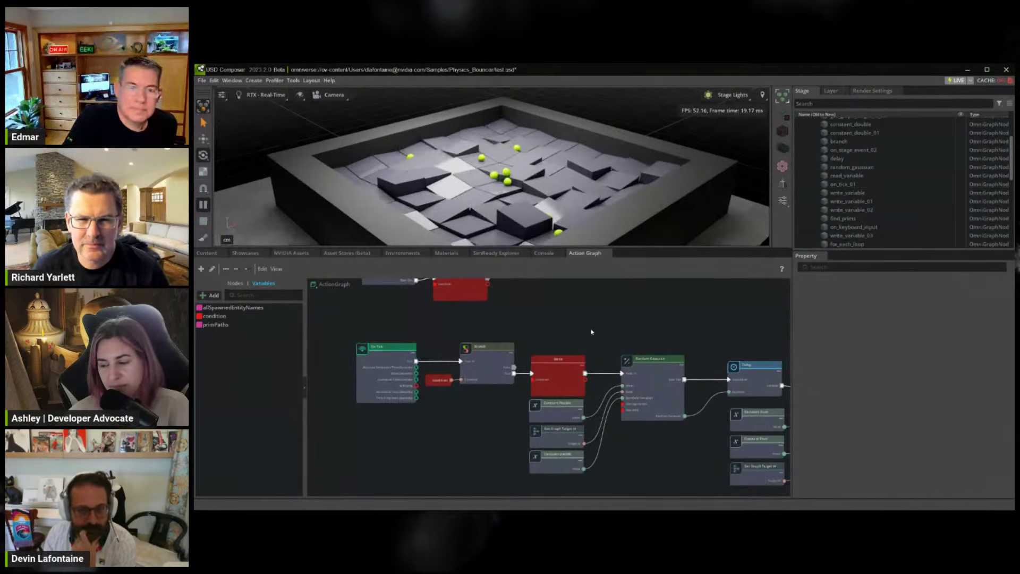
pyautogui.scroll(1, 602, 334)
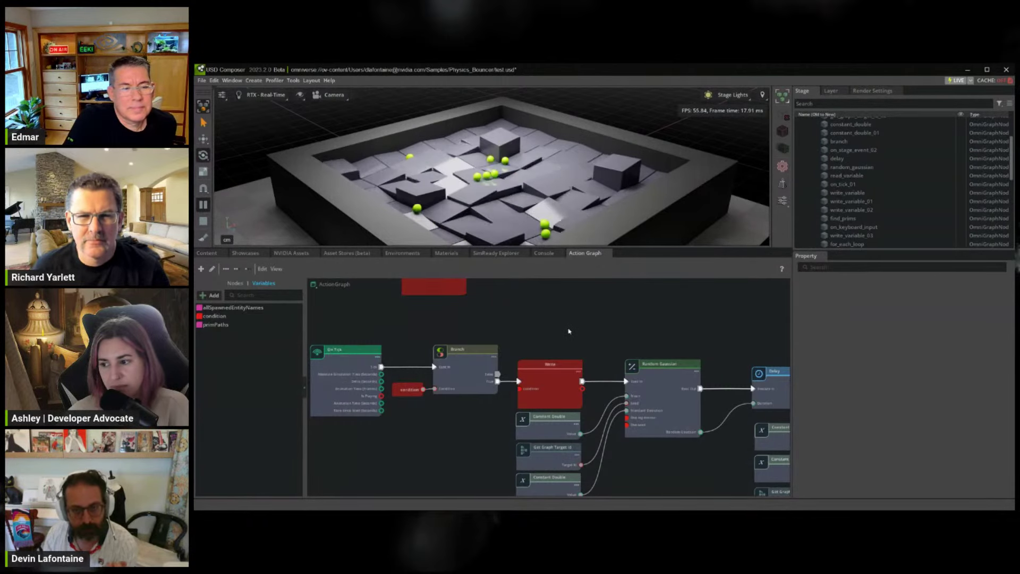
# Set the Constant Double node feeding the Random Gaussian node's Mean to 0.5
pyautogui.moveTo(568, 336); pyautogui.dragTo(527, 298, button='middle')
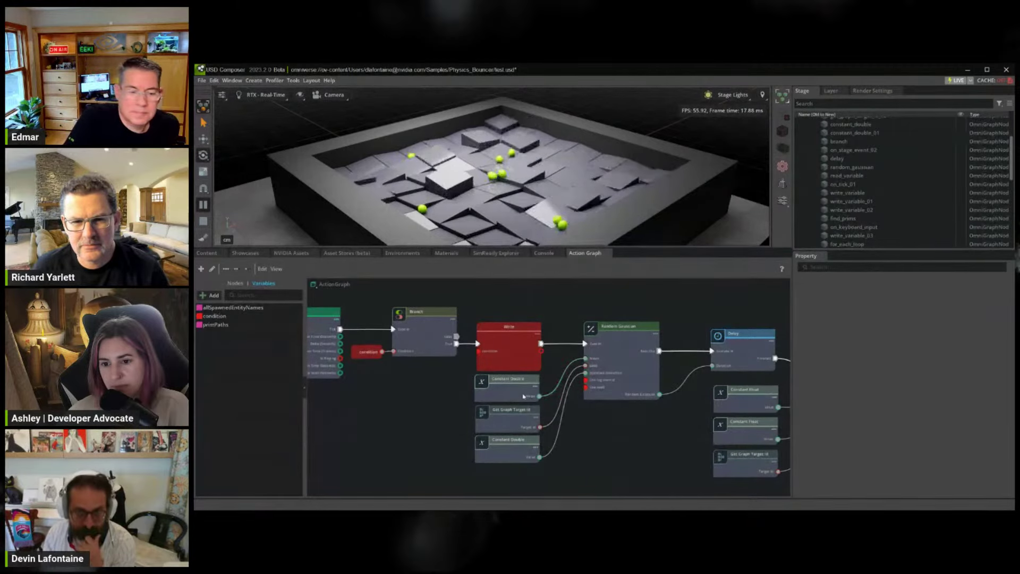
pyautogui.click(532, 383)
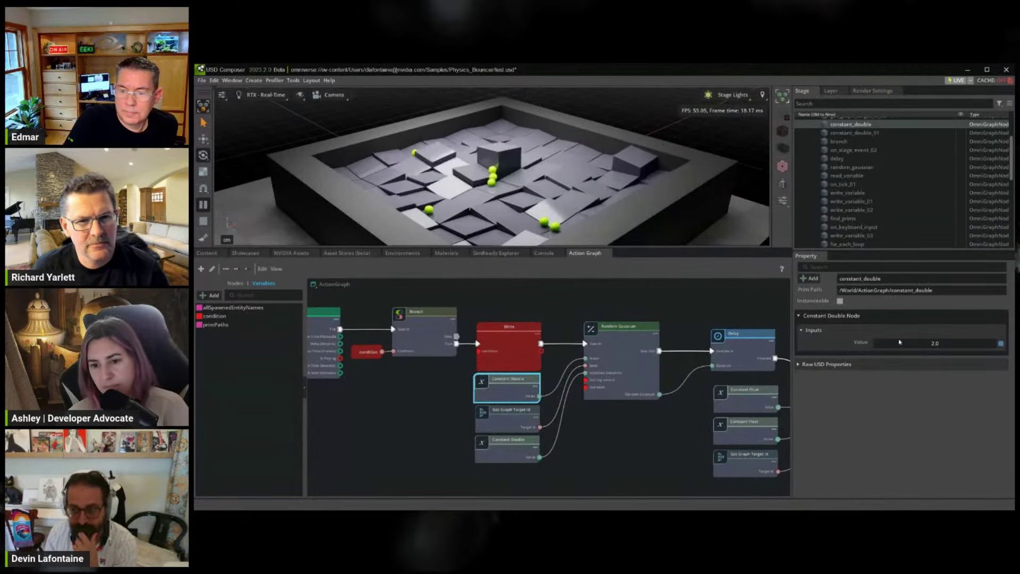
pyautogui.doubleClick(928, 344)
pyautogui.press('Return')
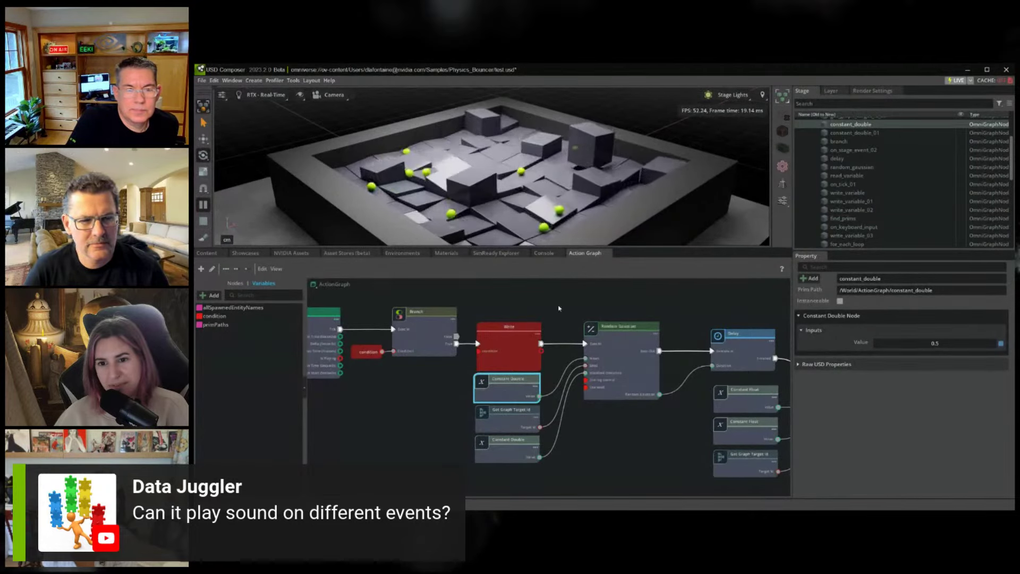
# Set the Constant Double node feeding the Random Gaussian node's Standard Deviation to 1
pyautogui.moveTo(561, 309); pyautogui.dragTo(415, 286, button='middle')
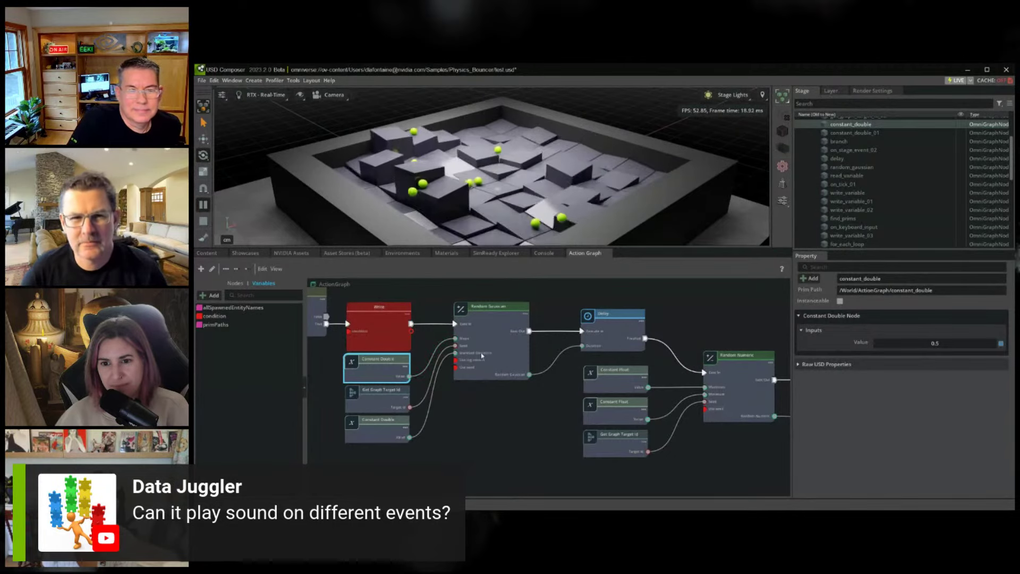
pyautogui.click(502, 372)
pyautogui.click(391, 432)
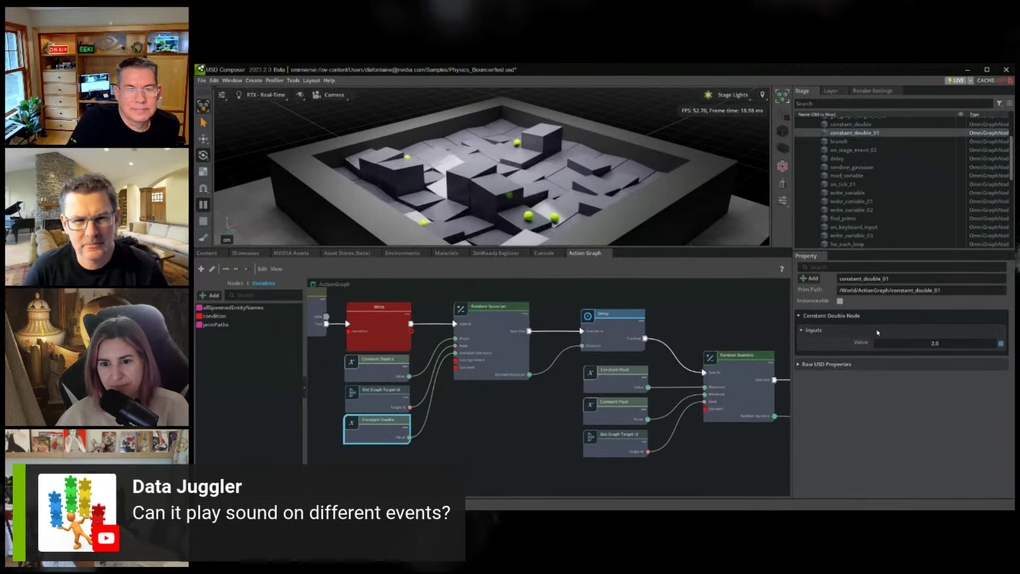
pyautogui.doubleClick(921, 344)
pyautogui.write('1')
pyautogui.press('Return')
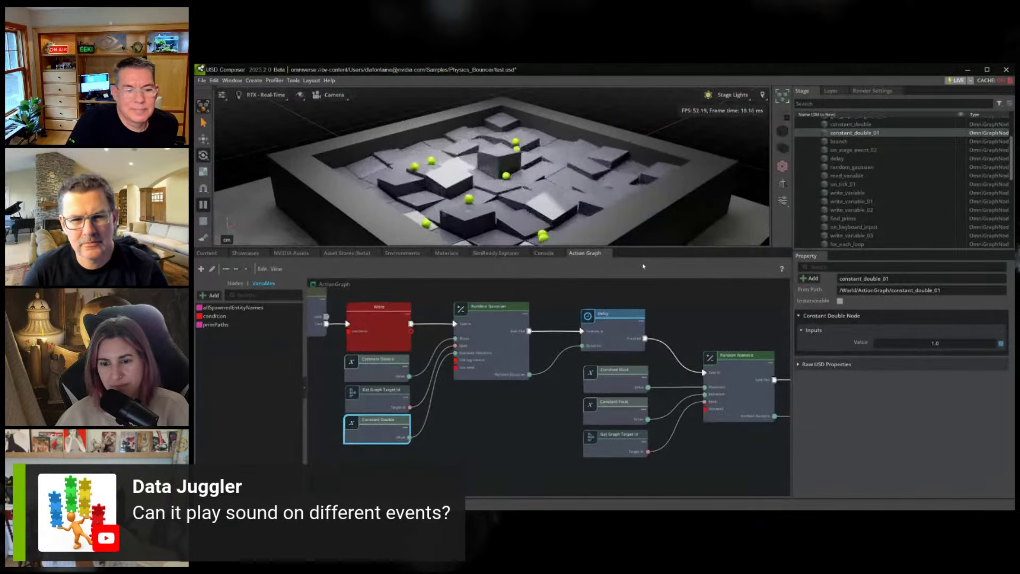
# Inspect the two Constant Float nodes that feed the Random Numeric node's Maximum and Minimum
pyautogui.moveTo(550, 283); pyautogui.dragTo(449, 273, button='middle')
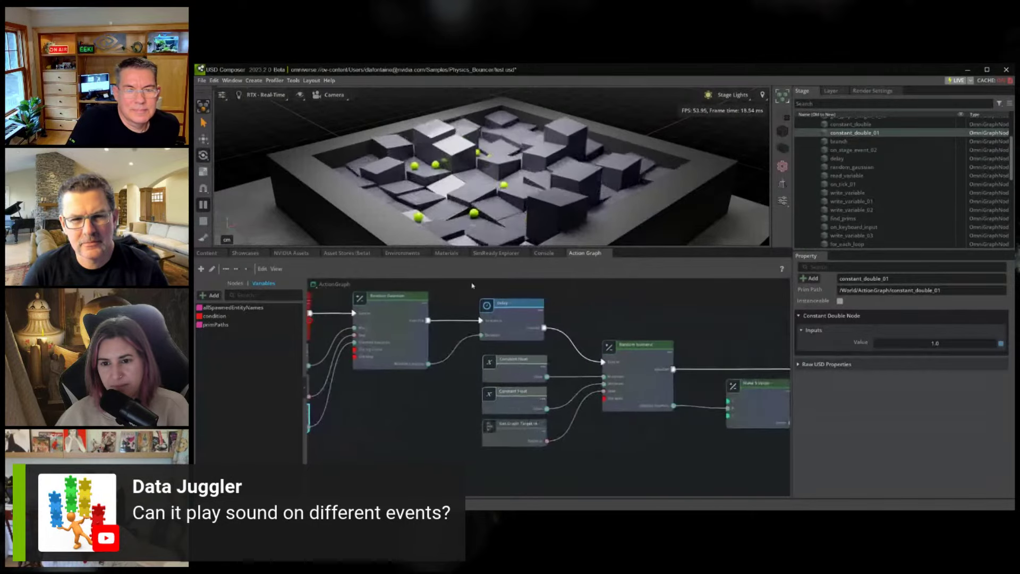
pyautogui.click(513, 367)
pyautogui.click(512, 401)
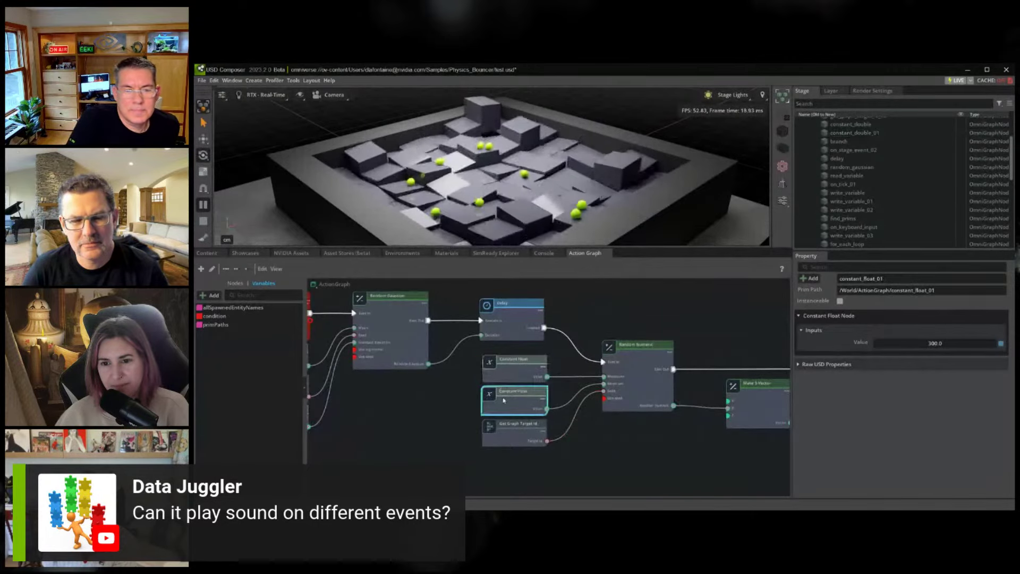
# Set the Constant Float node feeding the Random Numeric node's Maximum to 500
pyautogui.click(513, 433)
pyautogui.click(526, 370)
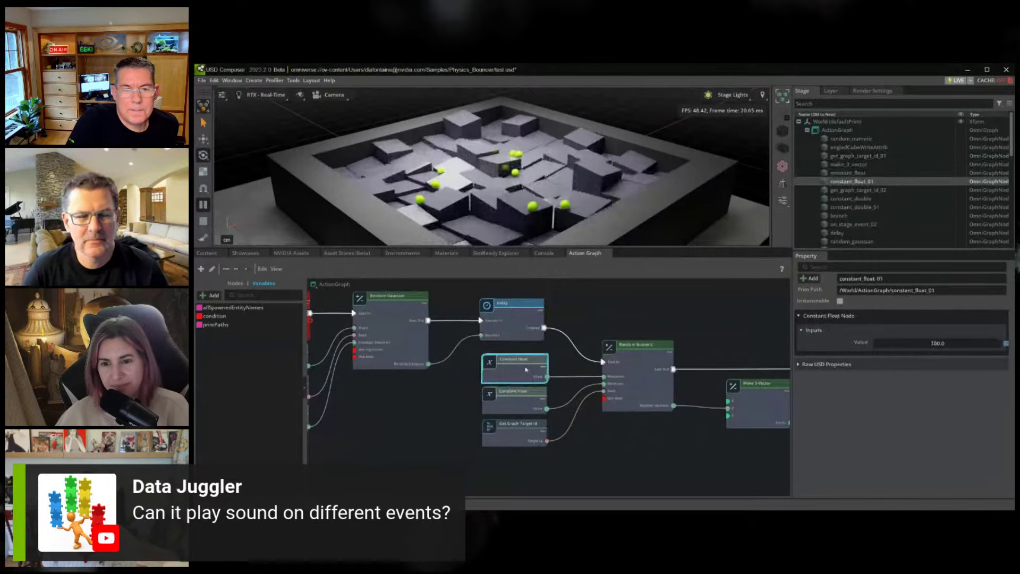
pyautogui.doubleClick(919, 345)
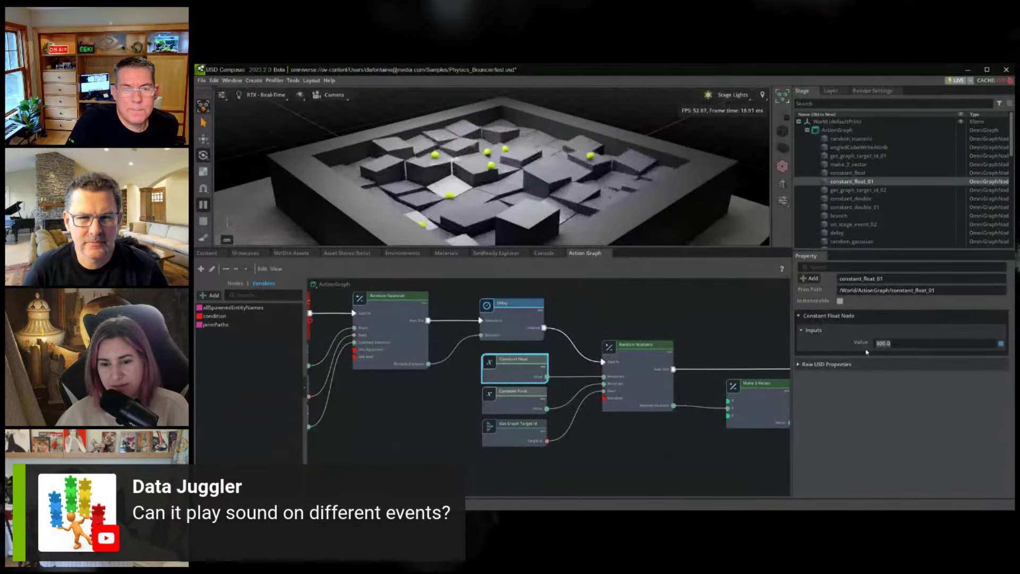
pyautogui.write('500')
# Set the Constant Float node feeding the Random Numeric node's Minimum to 50
pyautogui.click(519, 401)
pyautogui.doubleClick(939, 343)
pyautogui.write('5')
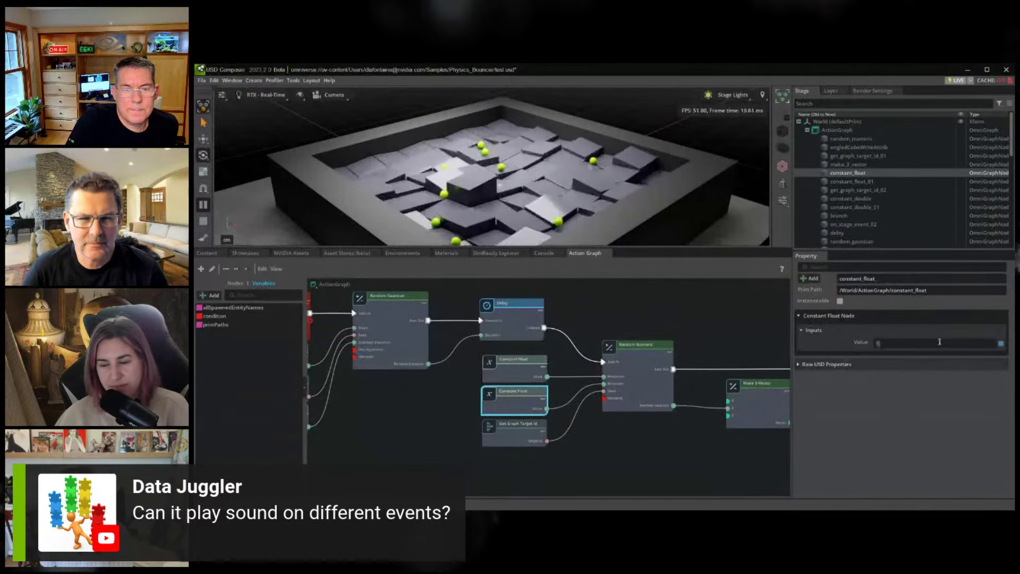
pyautogui.write('0')
pyautogui.press('Return')
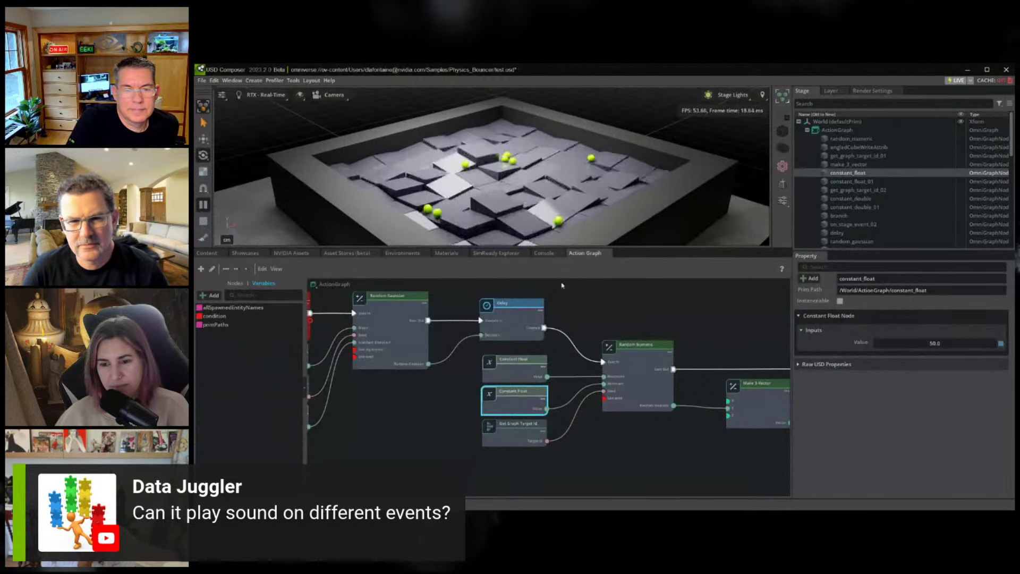
# Add a Play Sound node in the empty area below the Constant Double nodes of the action graph
pyautogui.scroll(-1, 397, 398)
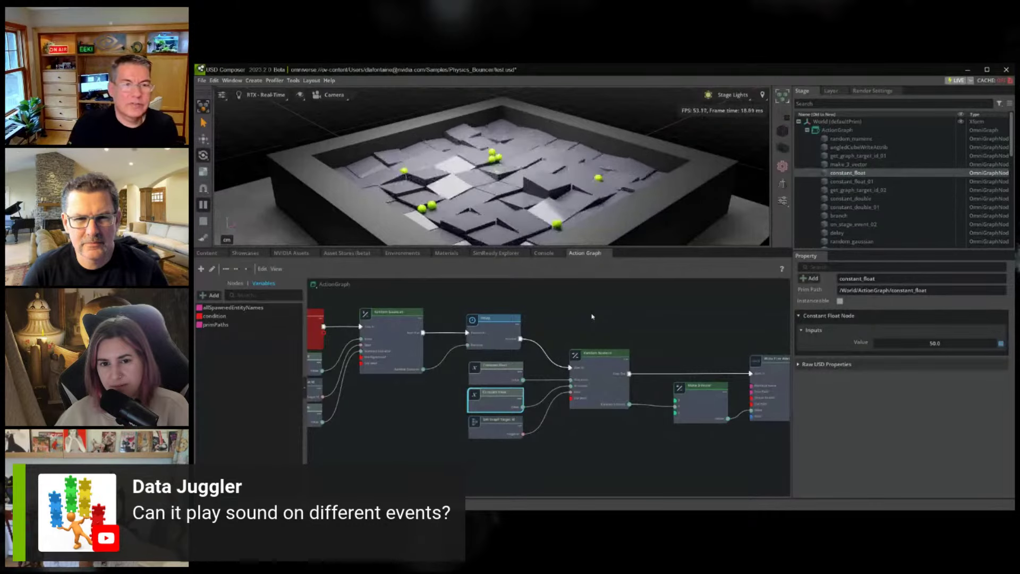
pyautogui.click(592, 316)
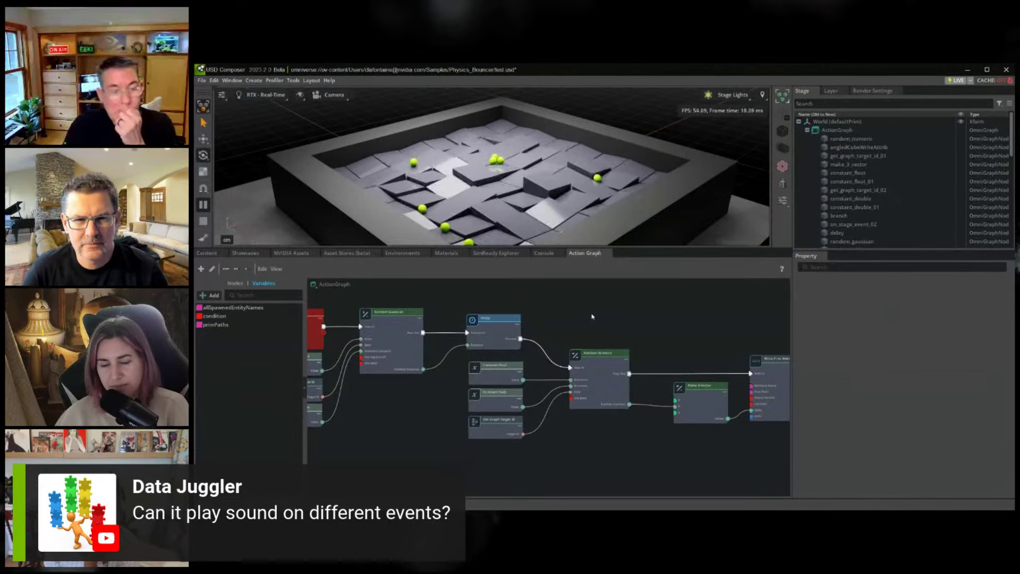
pyautogui.moveTo(444, 454); pyautogui.dragTo(617, 387, button='middle')
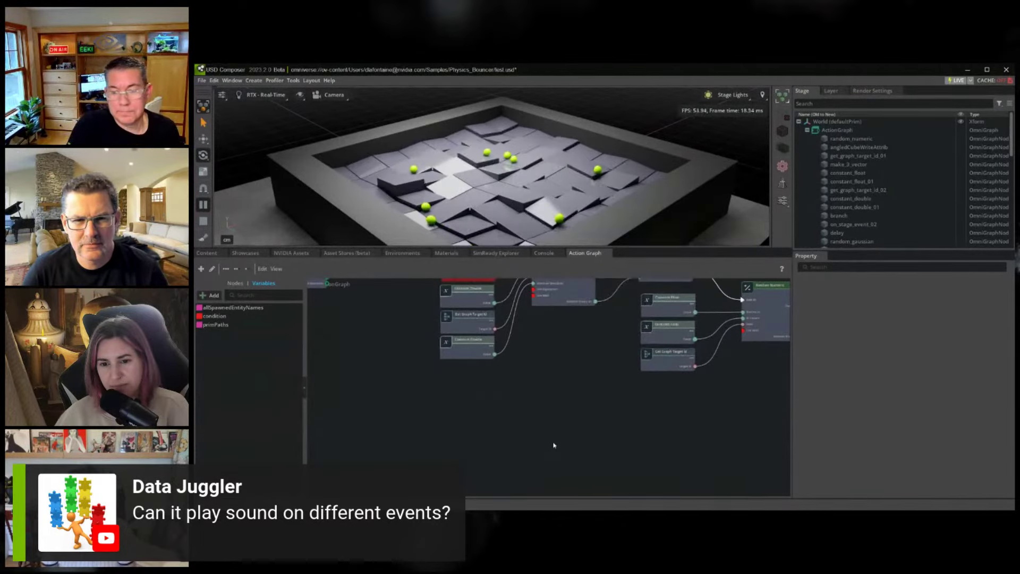
pyautogui.rightClick(560, 440)
pyautogui.rightClick(476, 409)
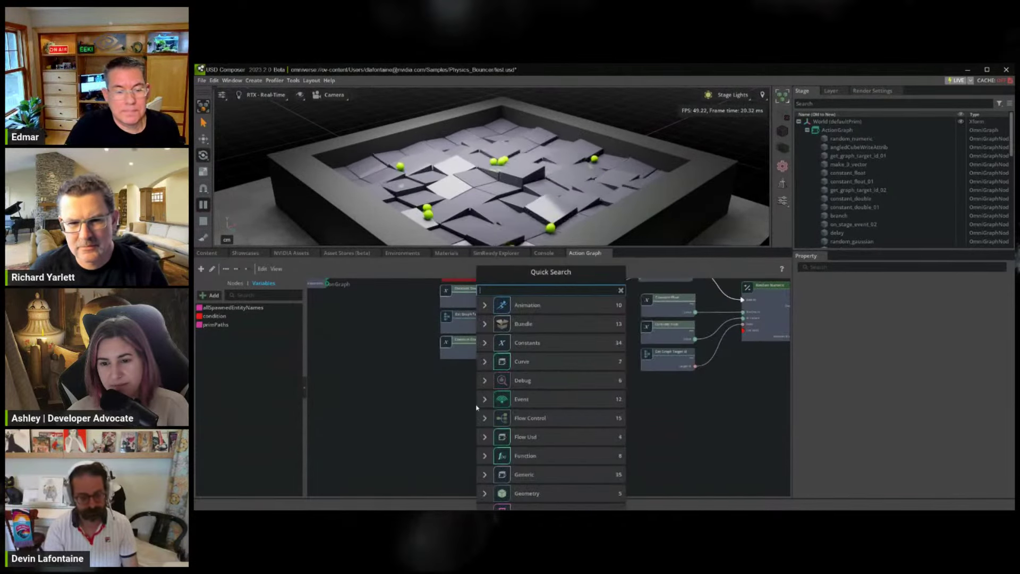
pyautogui.write('sound')
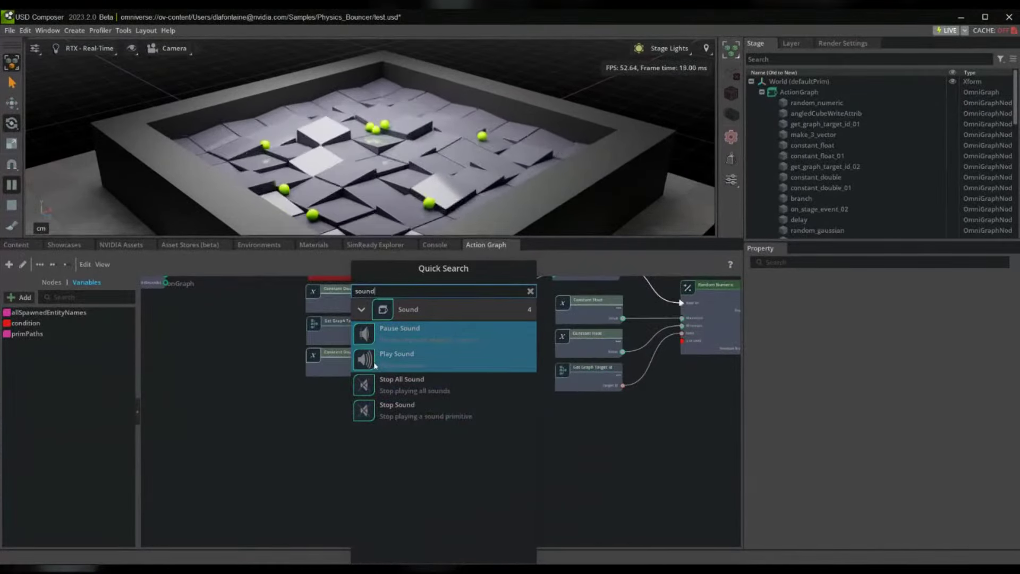
pyautogui.click(372, 359)
pyautogui.scroll(5, 372, 445)
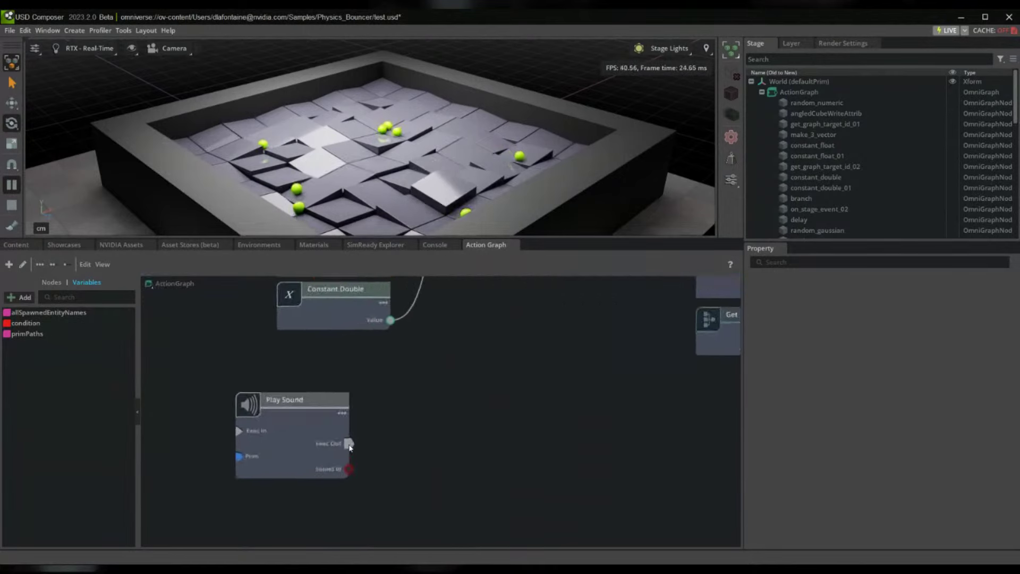
pyautogui.moveTo(387, 447); pyautogui.dragTo(538, 433, button='middle')
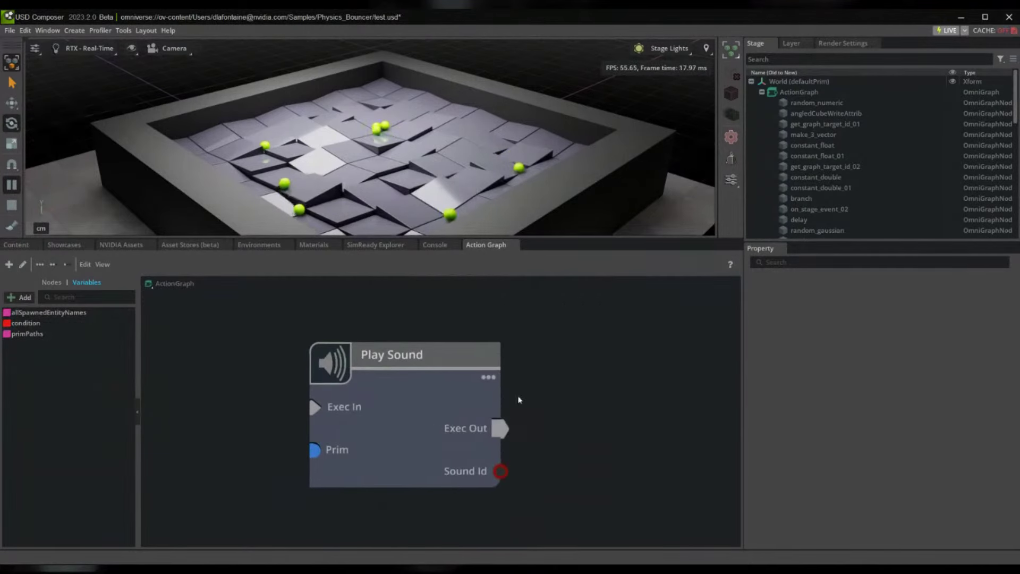
# Create a spatial sound prim under World in the stage
pyautogui.click(761, 92)
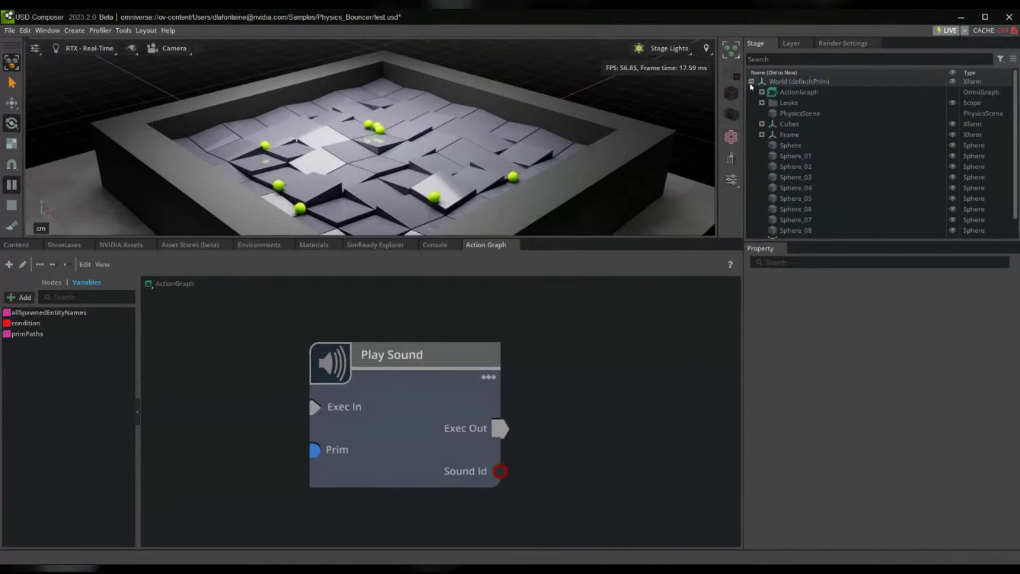
pyautogui.rightClick(784, 83)
pyautogui.moveTo(902, 106)
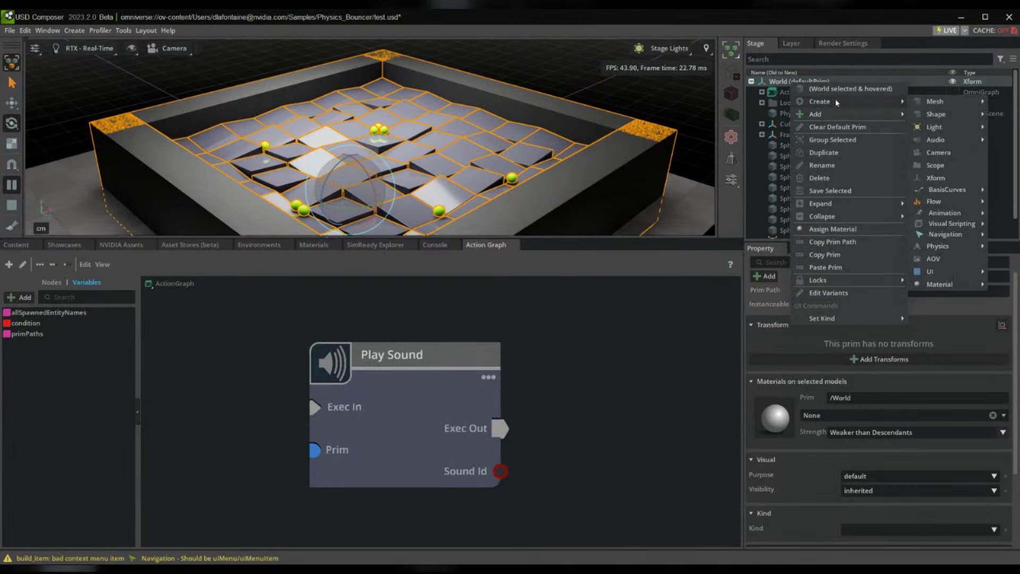
pyautogui.rightClick(774, 84)
pyautogui.click(765, 82)
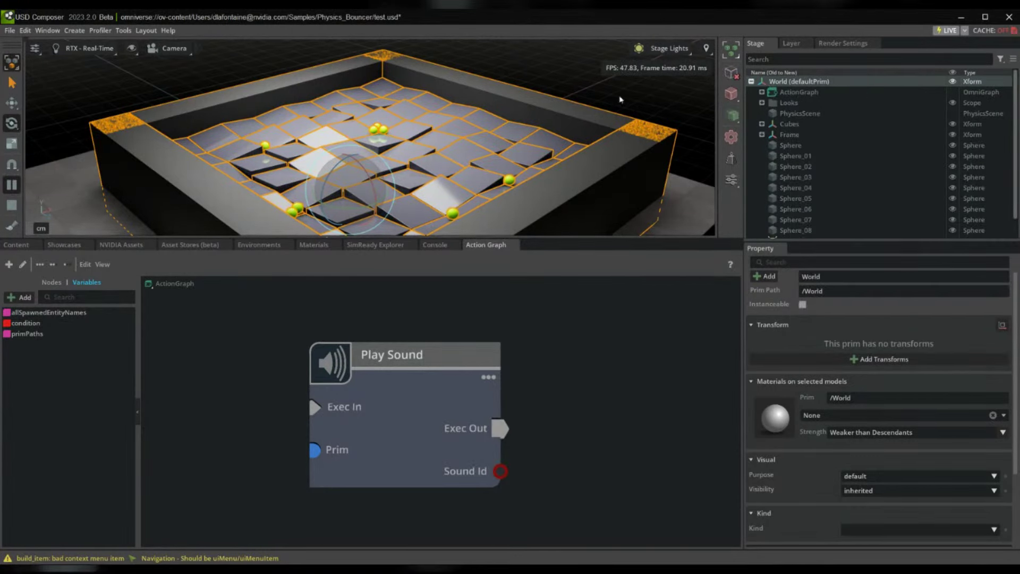
pyautogui.click(77, 32)
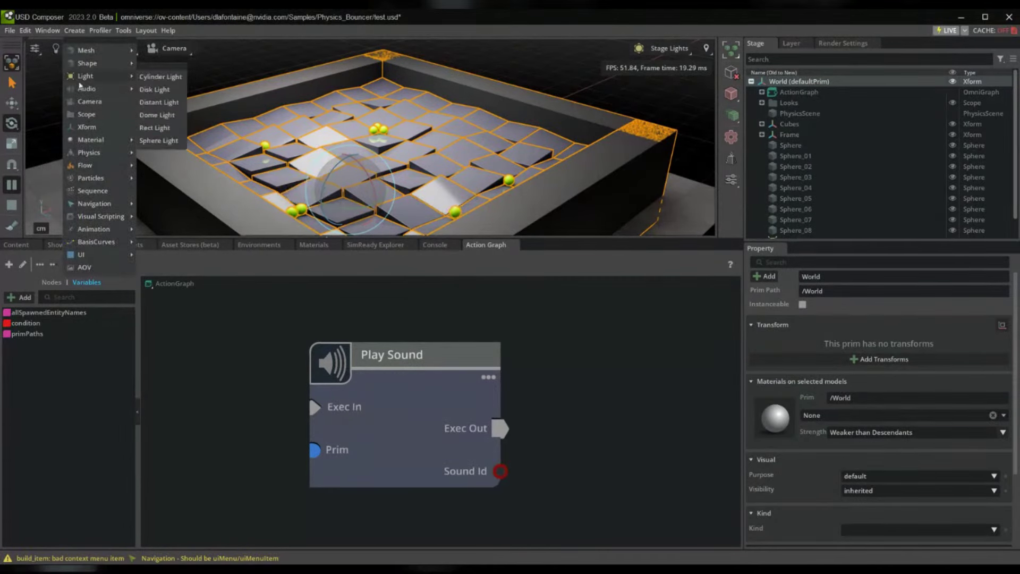
pyautogui.moveTo(118, 93)
pyautogui.click(162, 90)
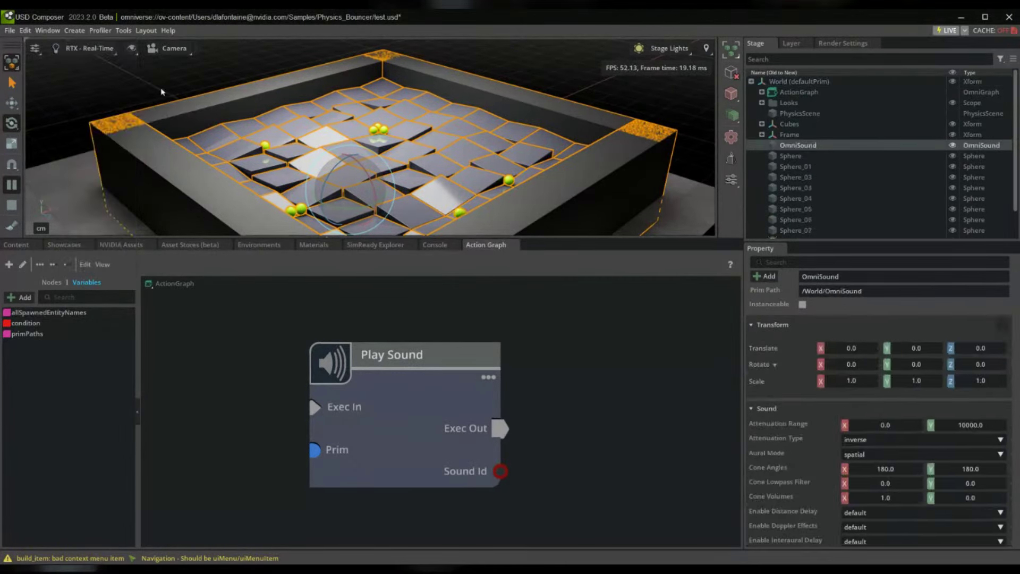
# Examine the OmniSound prim's sound properties, especially its File Path and the supported audio formats
pyautogui.scroll(-5, 850, 458)
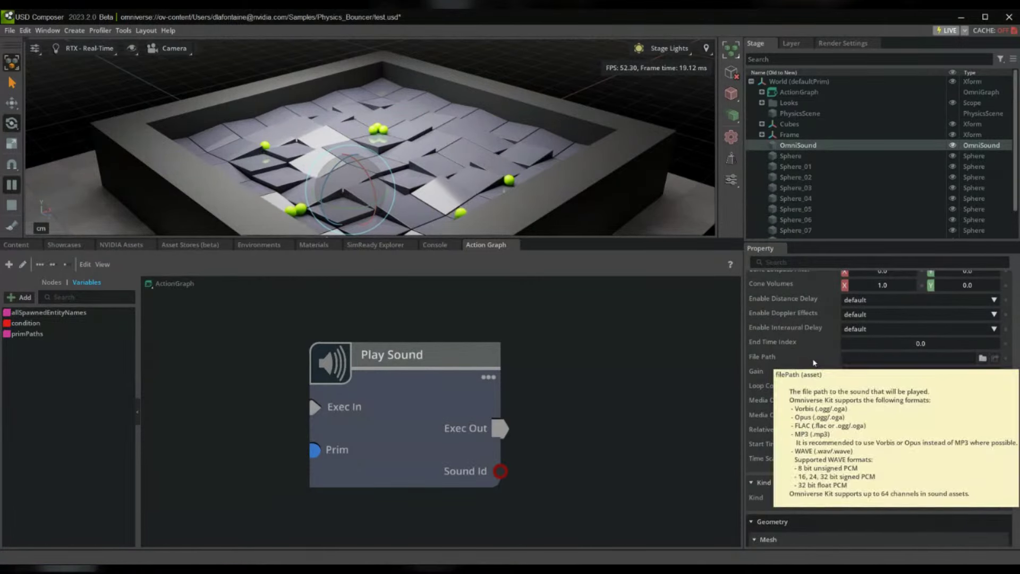
pyautogui.scroll(1, 768, 366)
pyautogui.moveTo(768, 403)
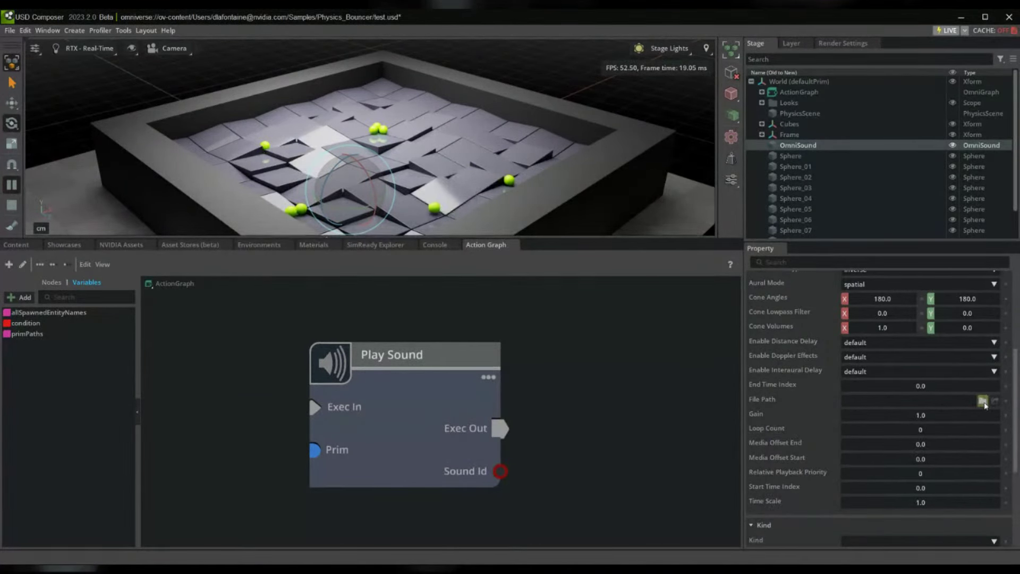
pyautogui.click(983, 400)
pyautogui.click(764, 406)
pyautogui.scroll(-3, 531, 419)
# Add an On Keyboard Input node and place it beside the Play Sound node, on its input side
pyautogui.click(294, 412)
pyautogui.press('Tab')
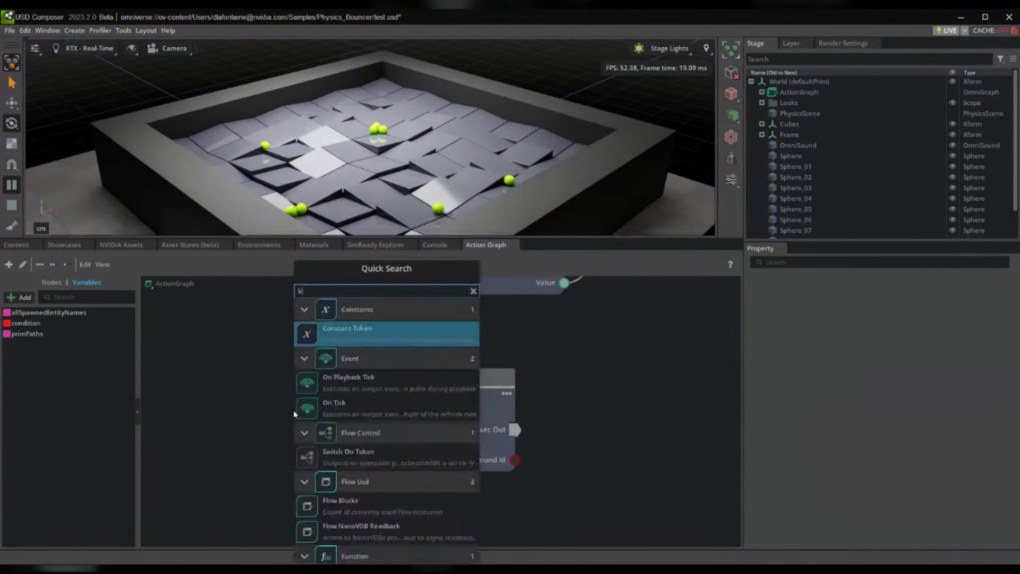
pyautogui.write('keybo')
pyautogui.doubleClick(302, 340)
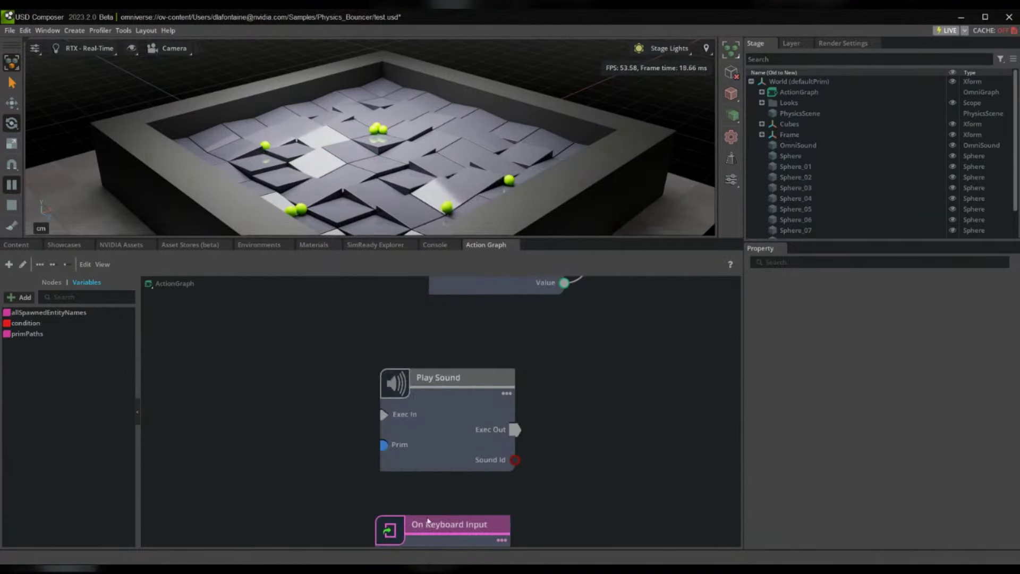
pyautogui.moveTo(428, 523); pyautogui.dragTo(219, 355)
# Set the On Keyboard Input node's Key In to J and connect its Pressed output to Play Sound's Exec In
pyautogui.click(867, 357)
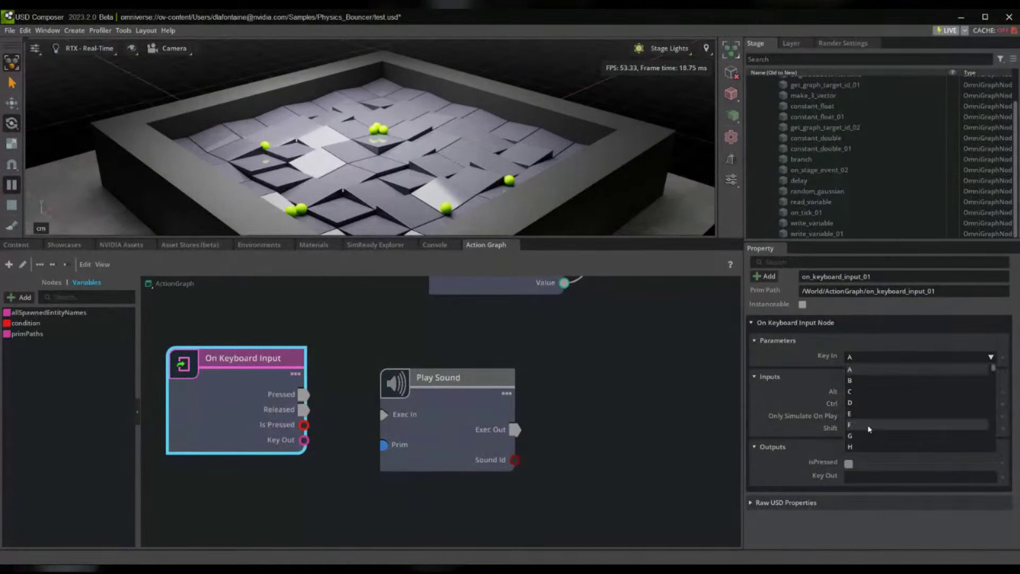
pyautogui.click(863, 427)
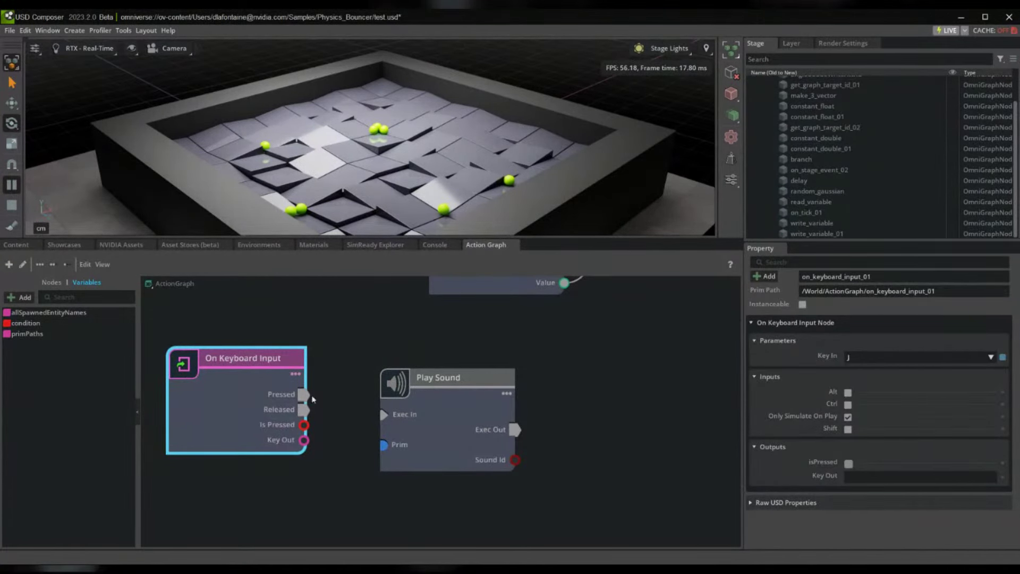
pyautogui.moveTo(304, 395); pyautogui.dragTo(383, 413)
pyautogui.click(434, 418)
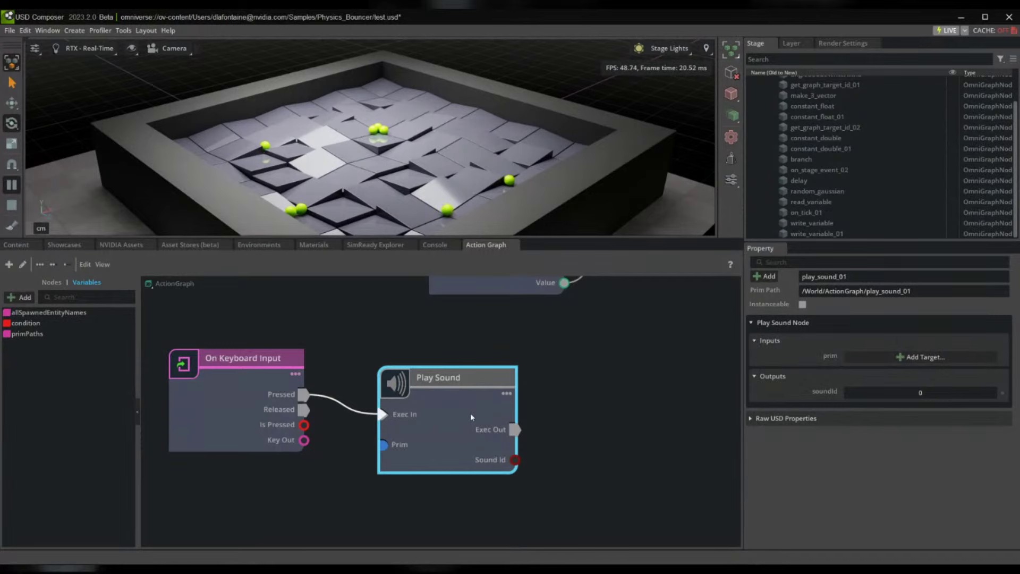
# Delete the On Keyboard Input and Play Sound nodes from the action graph
pyautogui.scroll(-1, 461, 415)
pyautogui.moveTo(288, 330); pyautogui.dragTo(430, 441)
pyautogui.press('Delete')
pyautogui.press('f')
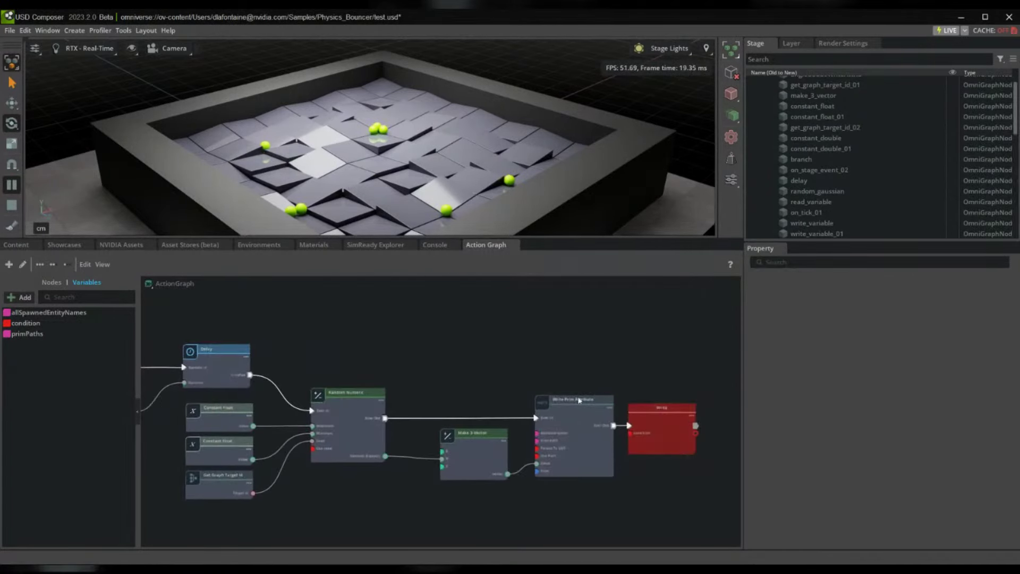
pyautogui.moveTo(479, 362); pyautogui.dragTo(532, 443)
pyautogui.click(466, 356)
# Set the OmniSound prim's Loop Count to -1 so that the sound loops infinitely
pyautogui.scroll(2, 771, 96)
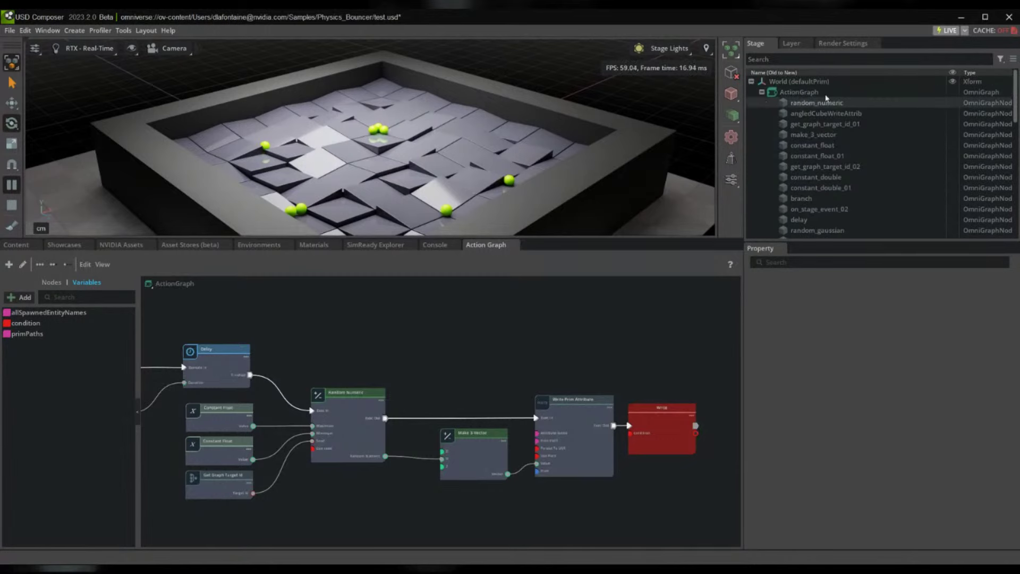
pyautogui.click(762, 92)
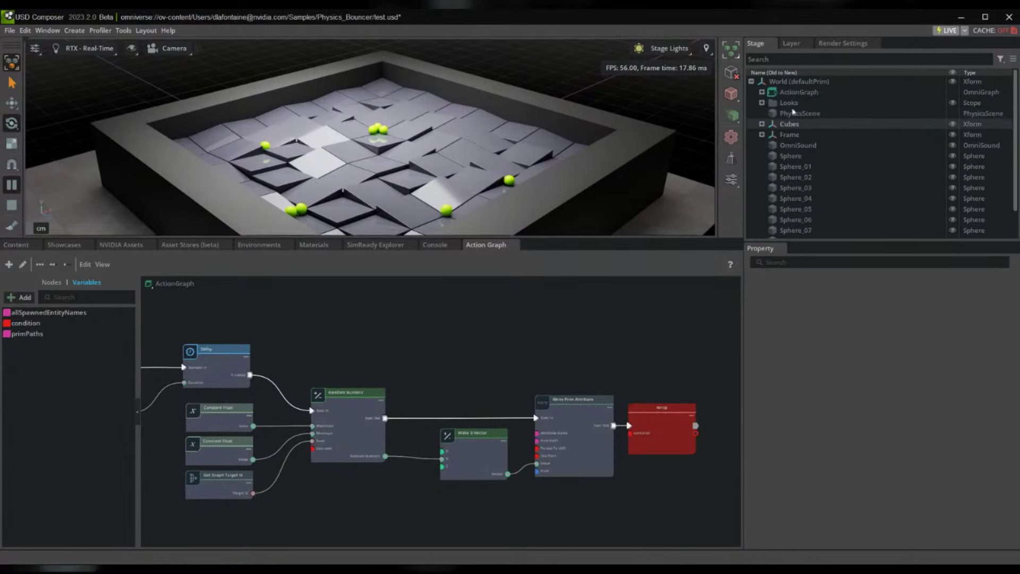
pyautogui.click(804, 149)
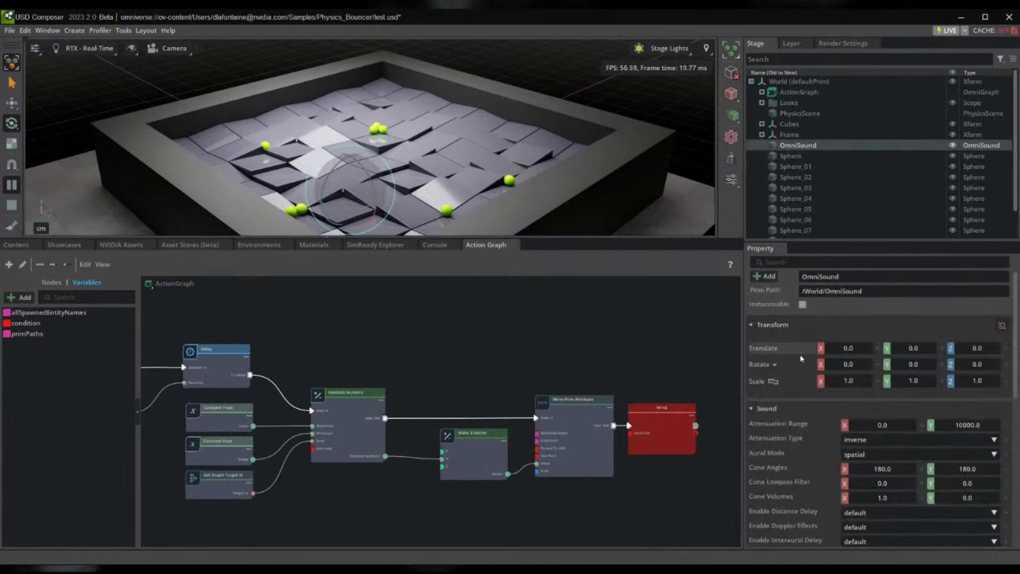
pyautogui.scroll(-5, 795, 425)
pyautogui.scroll(1, 791, 457)
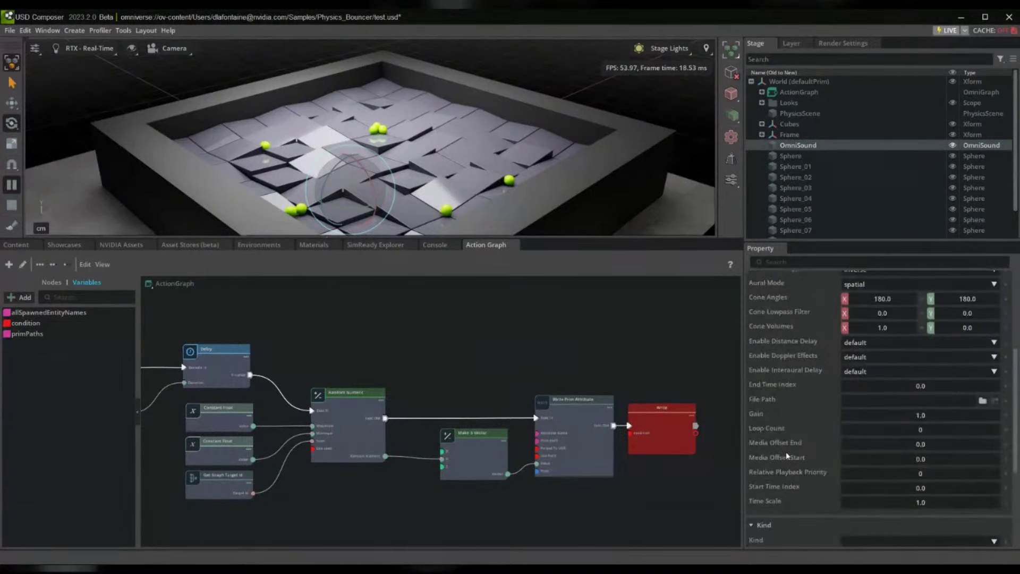
pyautogui.moveTo(755, 418)
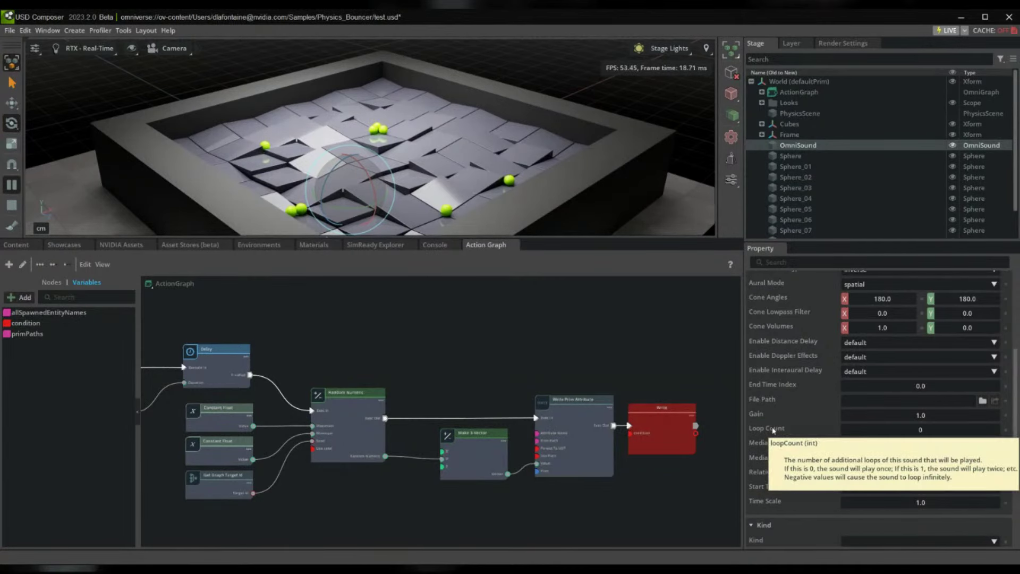
pyautogui.doubleClick(888, 430)
pyautogui.write('-1')
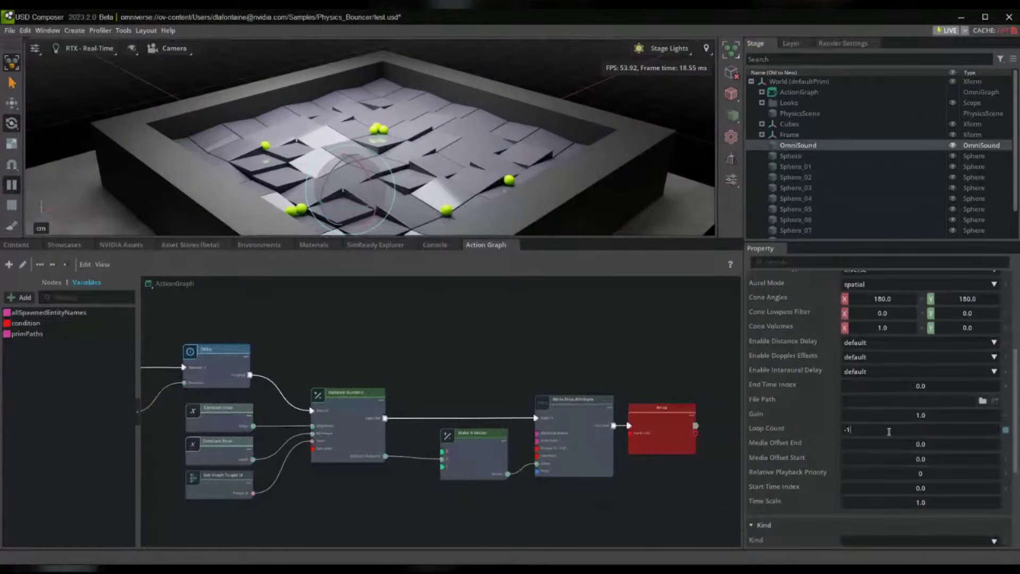
pyautogui.press('Return')
pyautogui.moveTo(769, 431)
# Search the action graph's node library for "sound" to review the available sound nodes, and clear the search
pyautogui.click(609, 414)
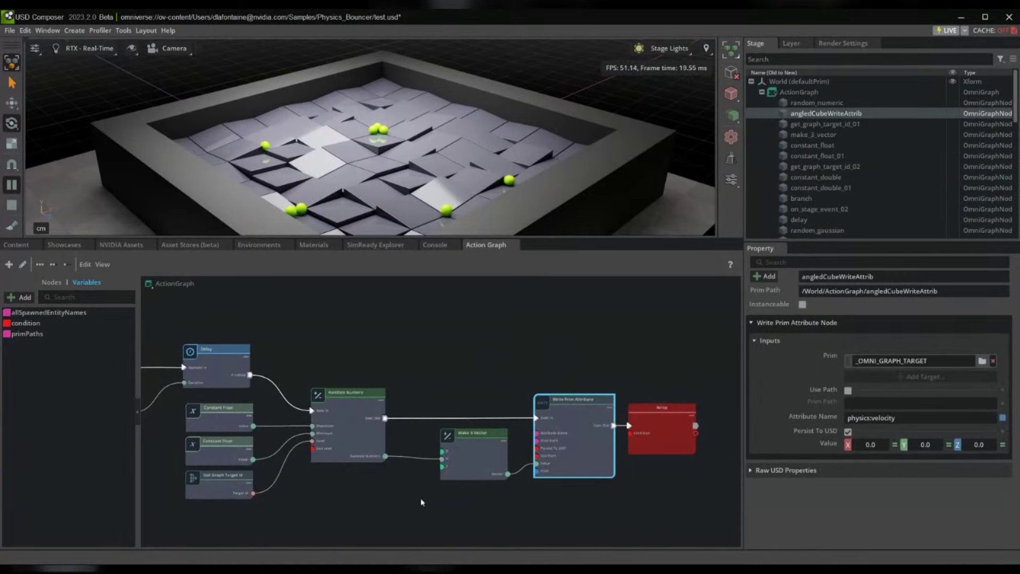
pyautogui.moveTo(421, 500); pyautogui.dragTo(479, 474, button='middle')
pyautogui.click(480, 314)
pyautogui.press('Tab')
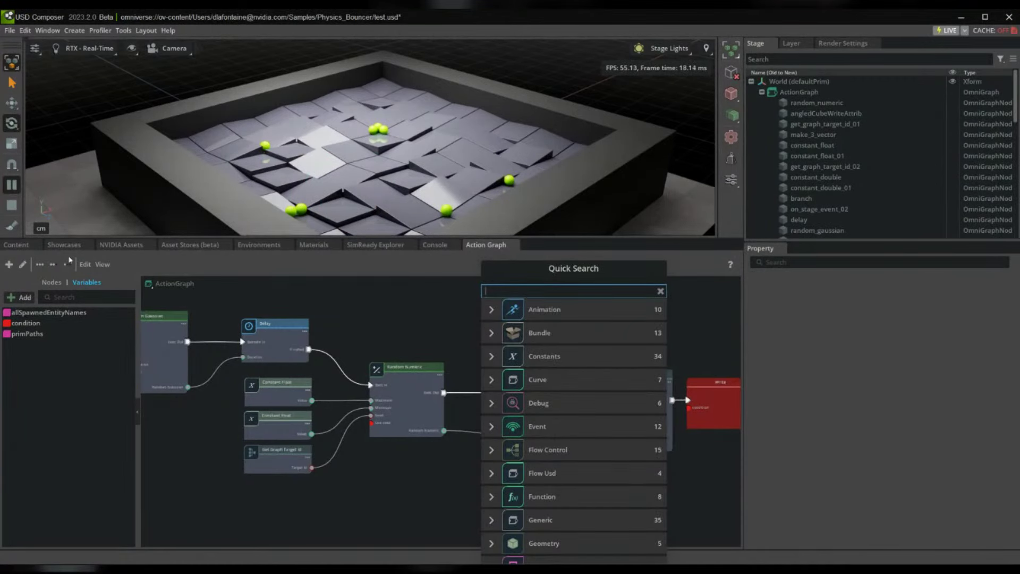
pyautogui.press('Escape')
pyautogui.click(52, 282)
pyautogui.click(68, 296)
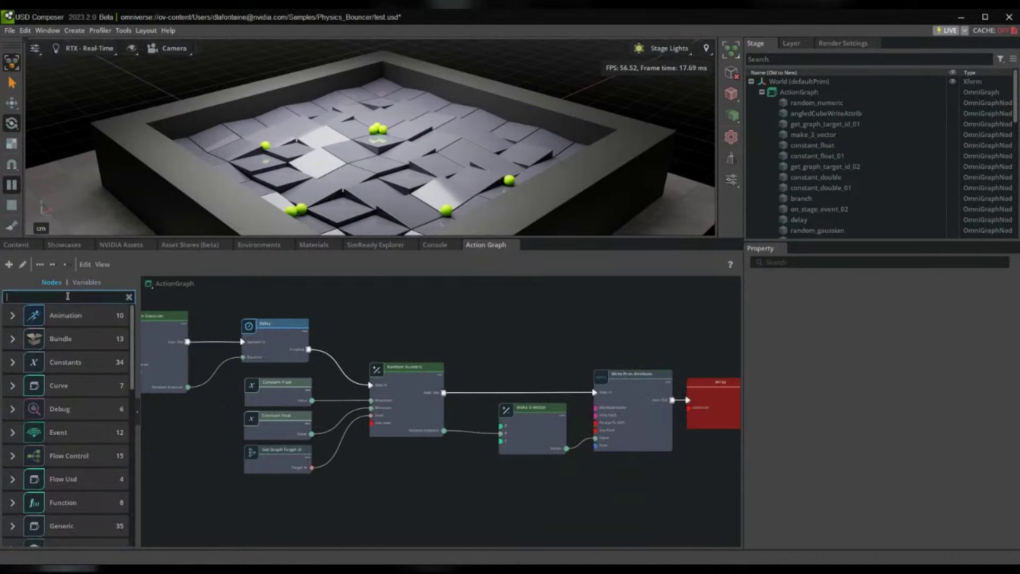
pyautogui.write('sound')
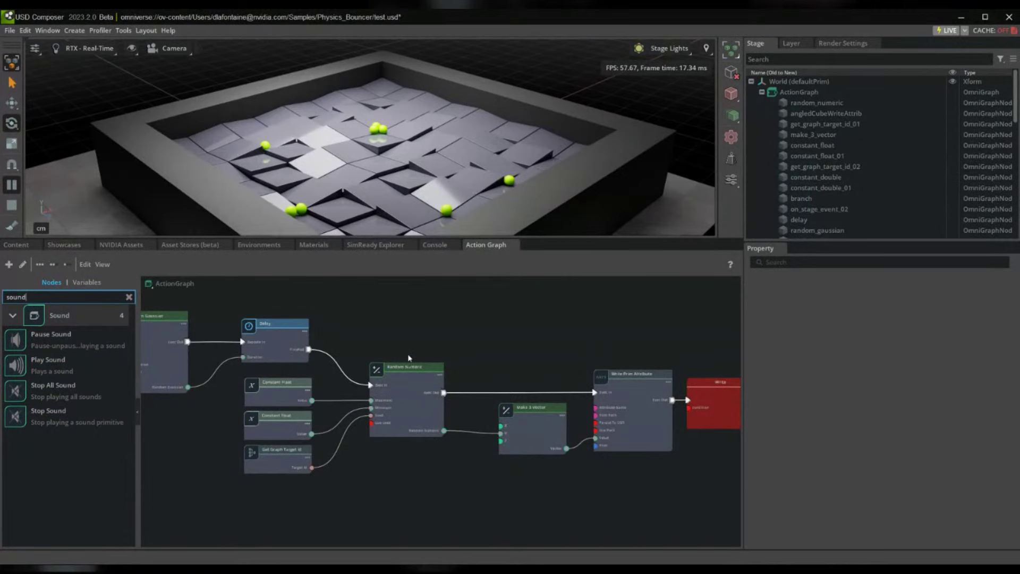
pyautogui.click(128, 296)
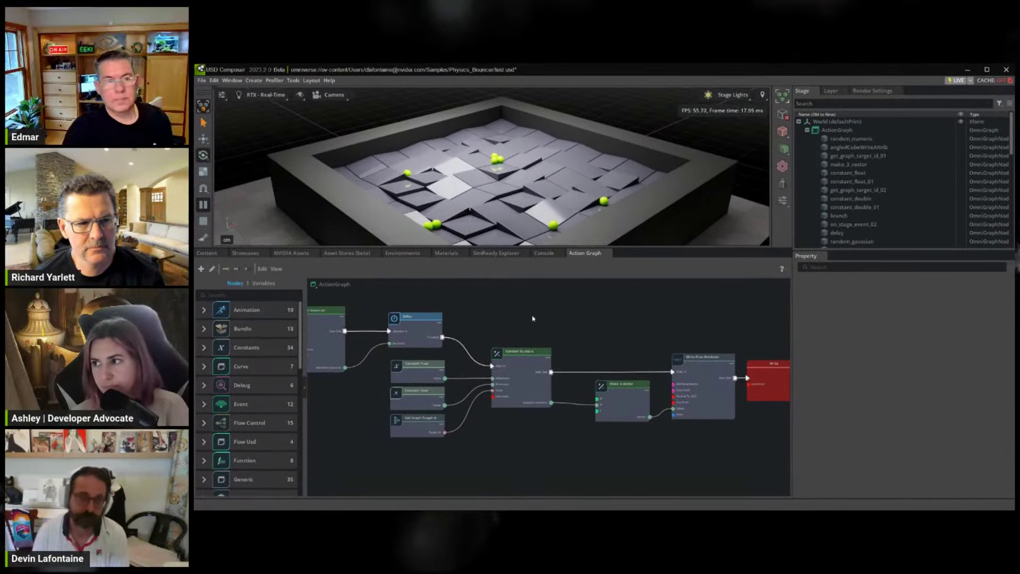
# Stop the bouncing simulation, replay it from the start, and stop it again
pyautogui.click(203, 221)
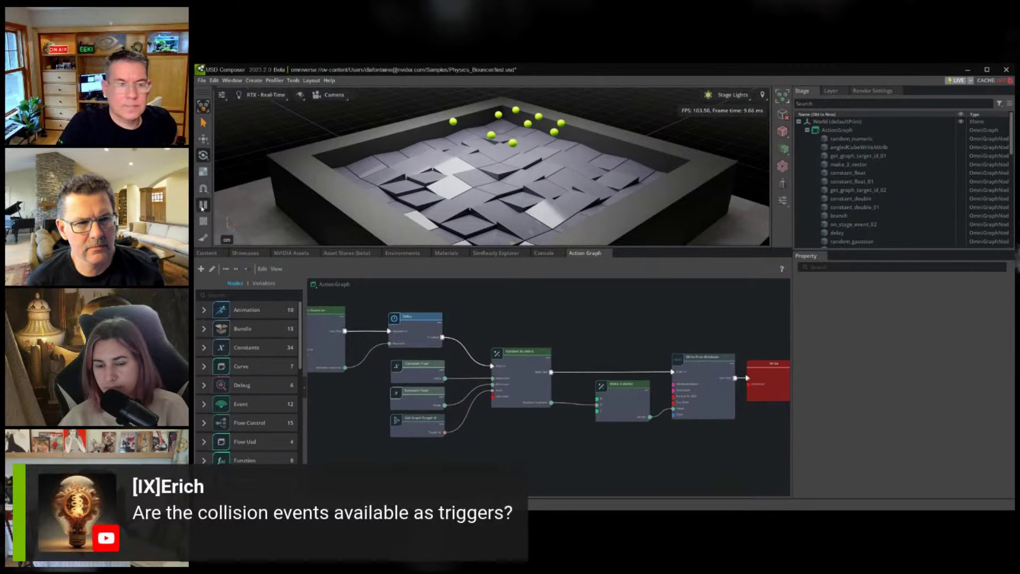
pyautogui.click(203, 205)
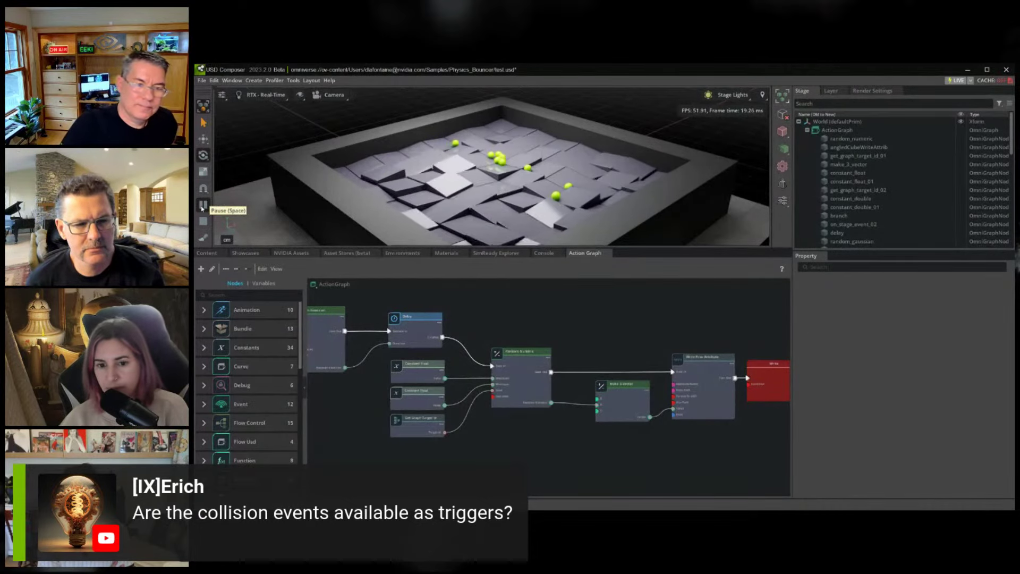
pyautogui.click(203, 221)
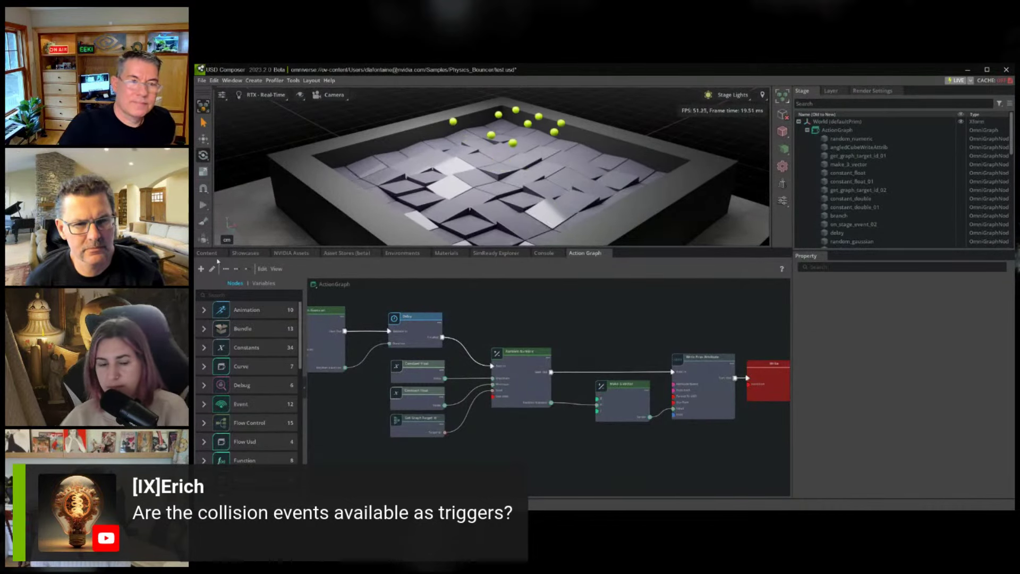
# Open angledCube_02.usd from the Physics_Bouncer Assets folder without saving the current stage
pyautogui.click(207, 253)
pyautogui.doubleClick(376, 322)
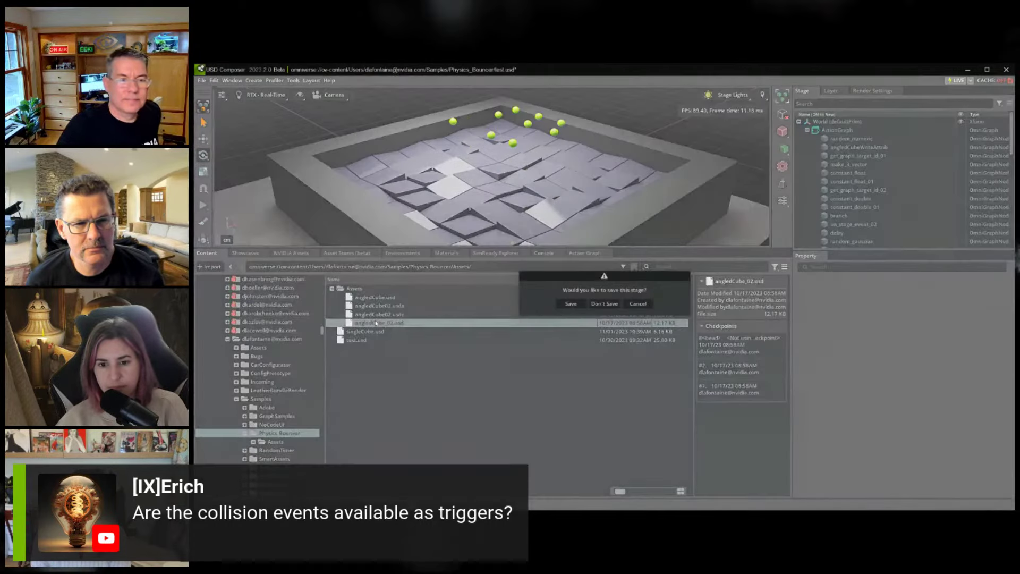
pyautogui.click(605, 304)
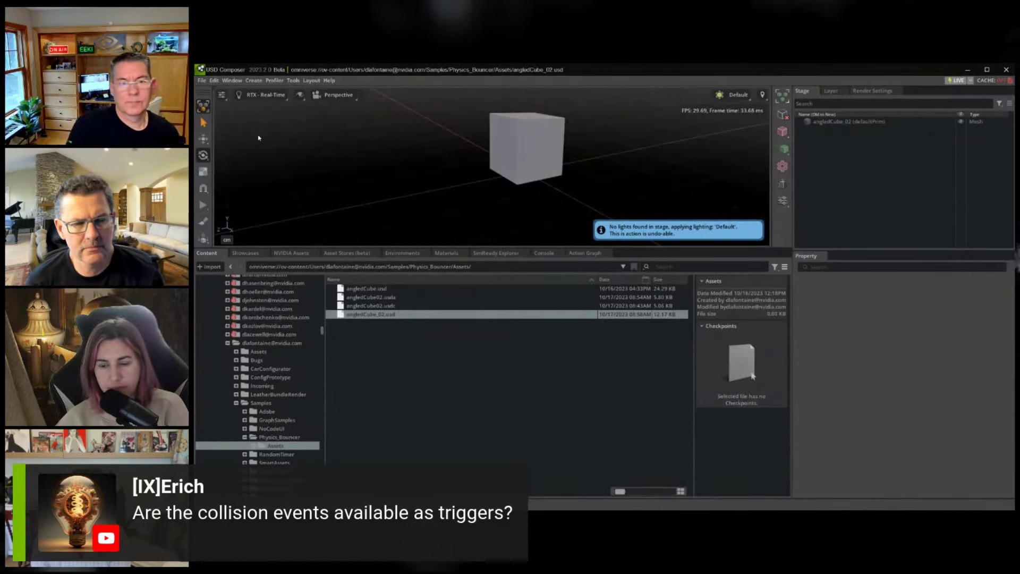
# Add a sphere mesh to the angled cube and raise it to a Y translation of about 109
pyautogui.click(204, 81)
pyautogui.moveTo(254, 81)
pyautogui.moveTo(266, 100)
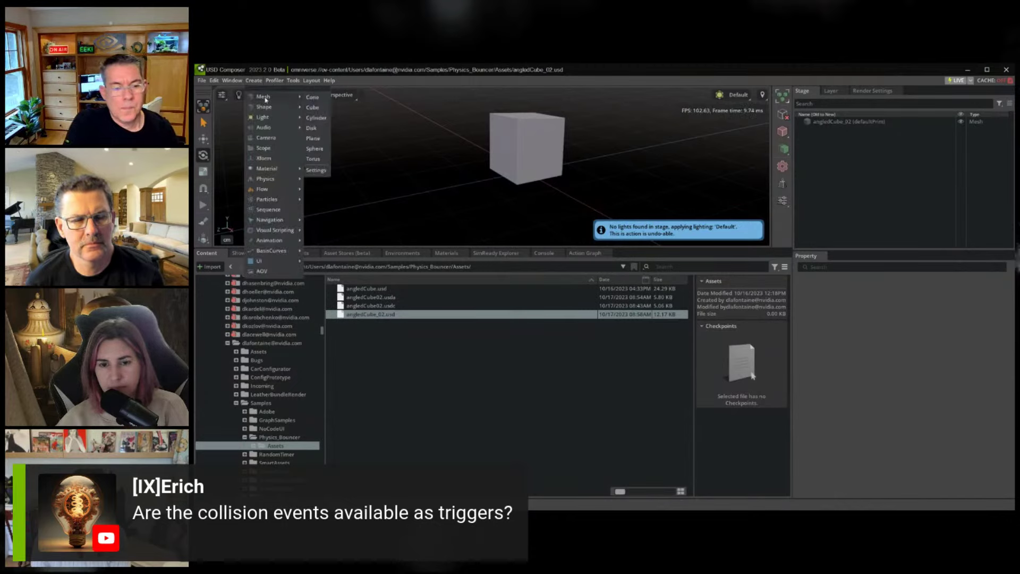
pyautogui.click(314, 149)
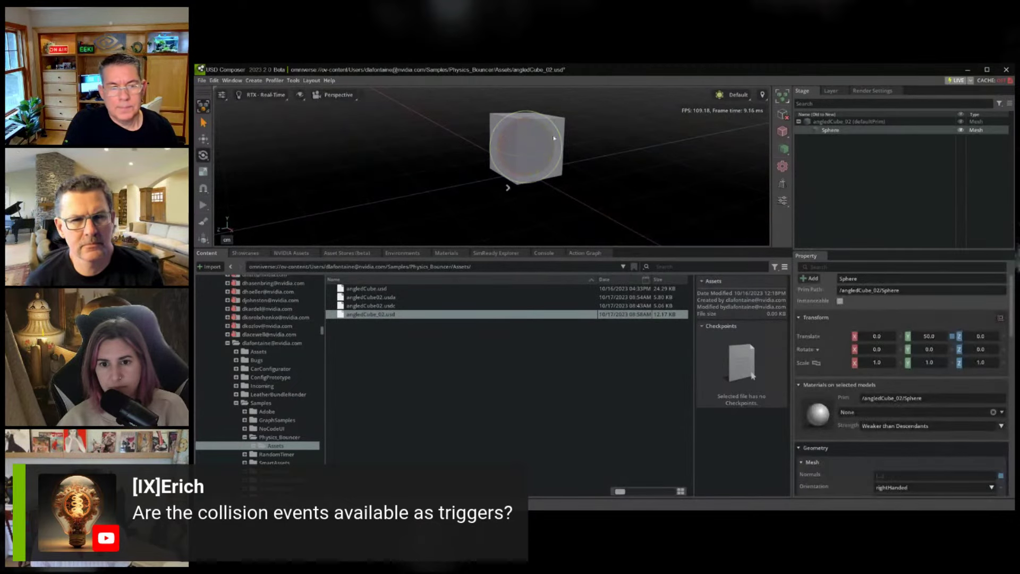
pyautogui.moveTo(615, 172); pyautogui.dragTo(613, 193, button='middle')
pyautogui.press('w')
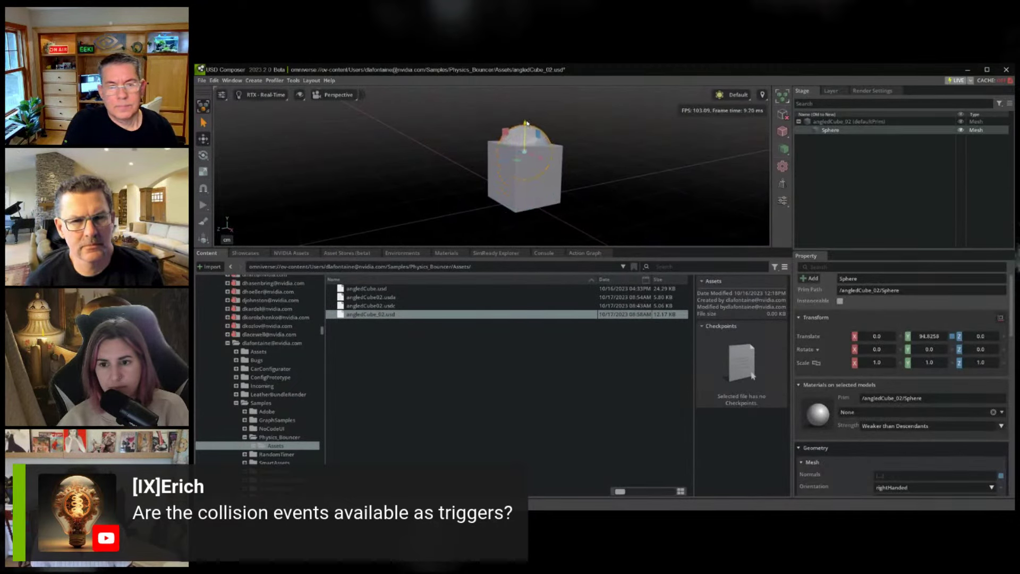
pyautogui.press('f')
pyautogui.keyDown('alt'); pyautogui.moveTo(611, 162); pyautogui.dragTo(547, 185); pyautogui.keyUp('alt')
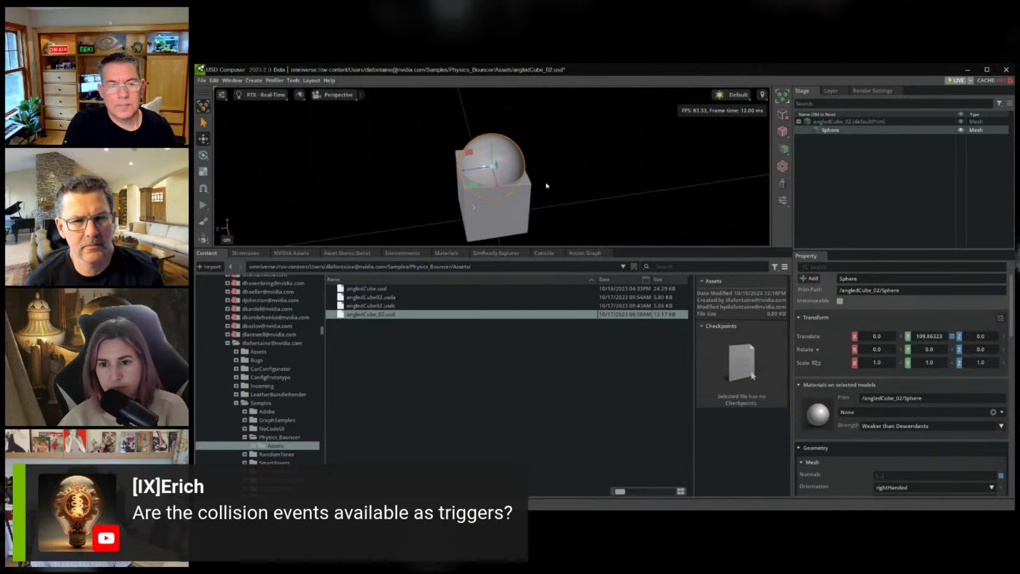
# Make the sphere a dynamic collider with Convex Hull approximation and save angledCube_02.usd
pyautogui.click(783, 150)
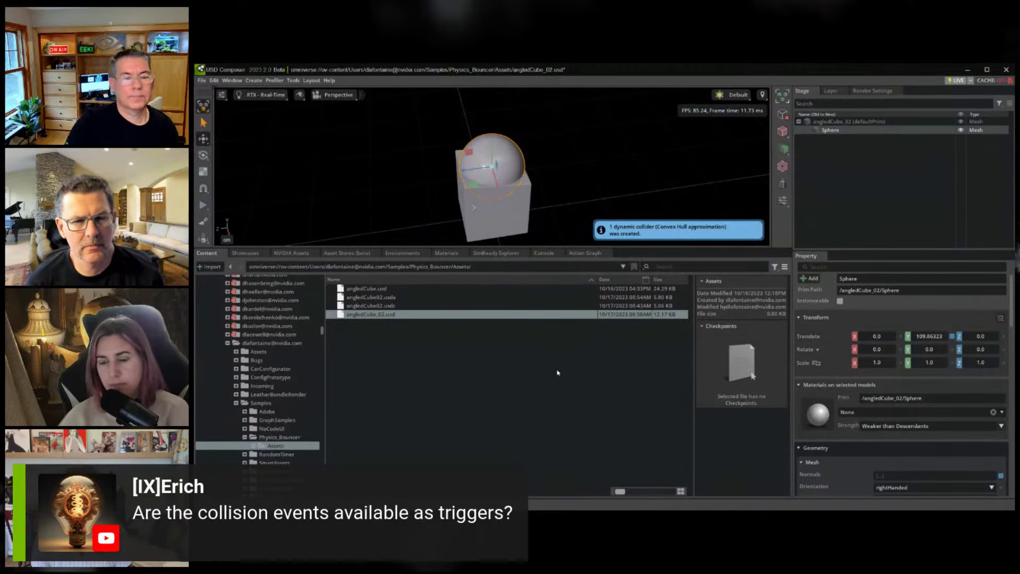
pyautogui.hotkey('ctrl', 's')
pyautogui.click(592, 316)
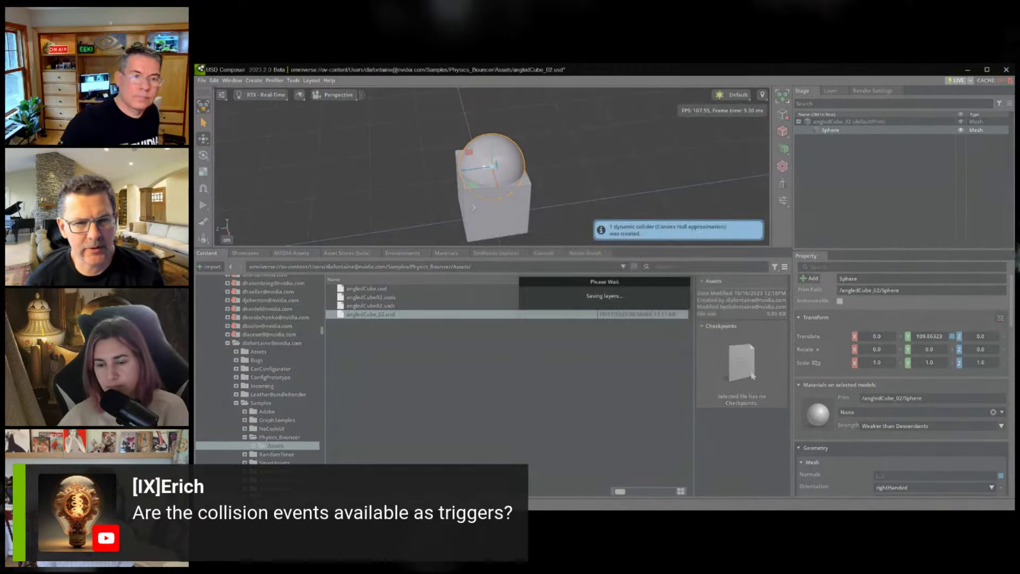
# Reopen the recent stage Physics_Bouncer/test.usd and start the simulation
pyautogui.click(204, 81)
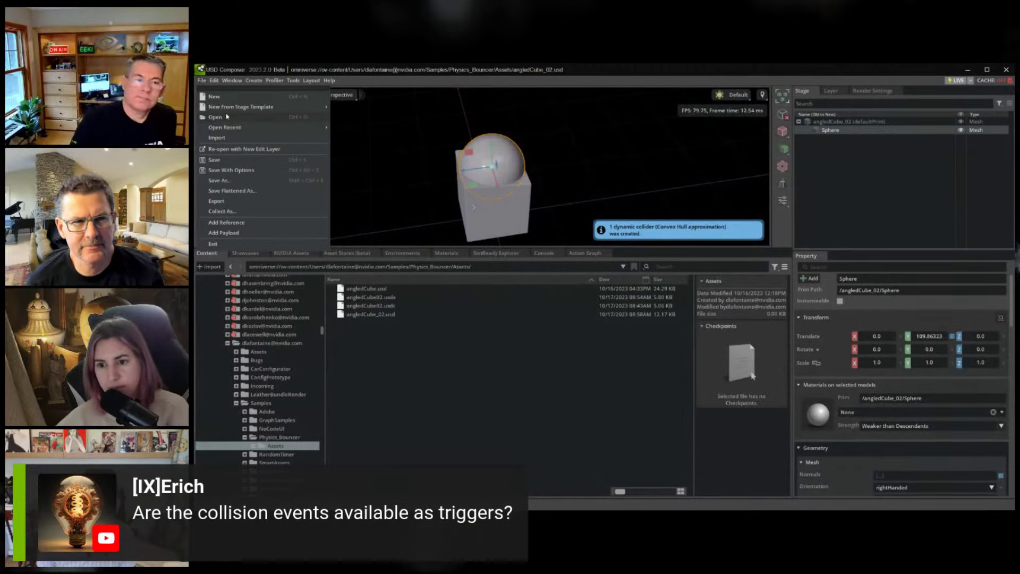
pyautogui.moveTo(233, 131)
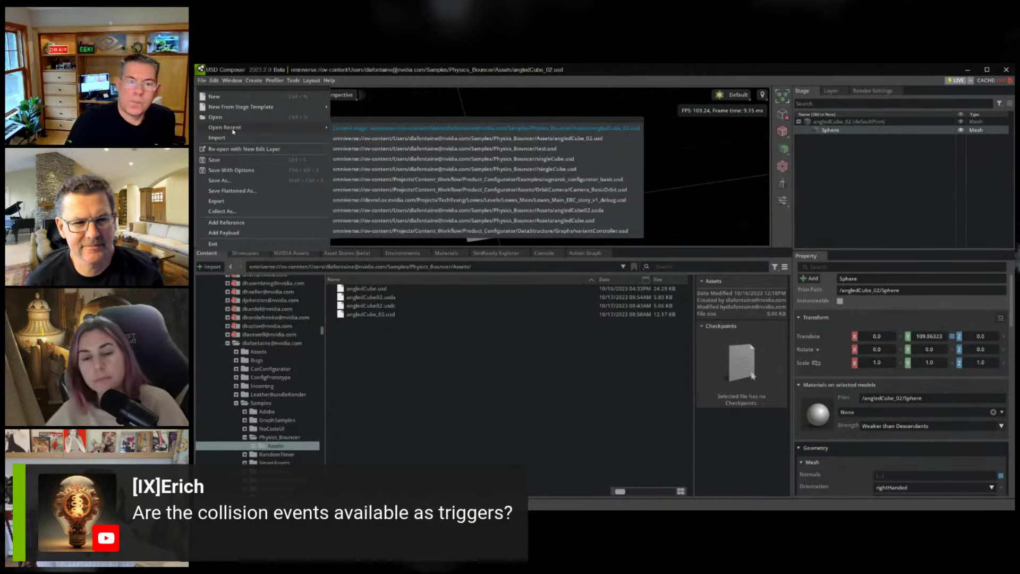
pyautogui.click(426, 149)
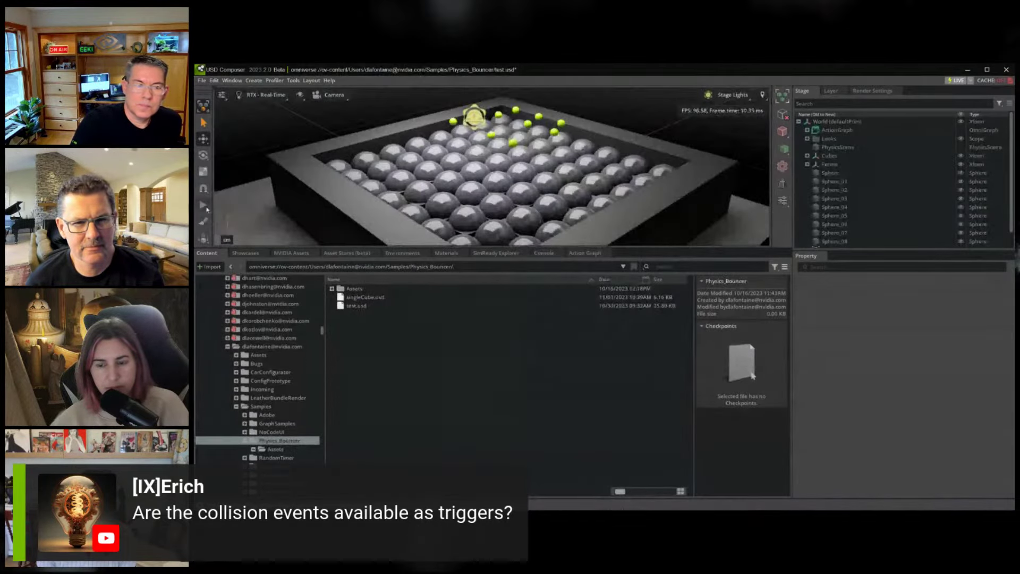
pyautogui.click(205, 207)
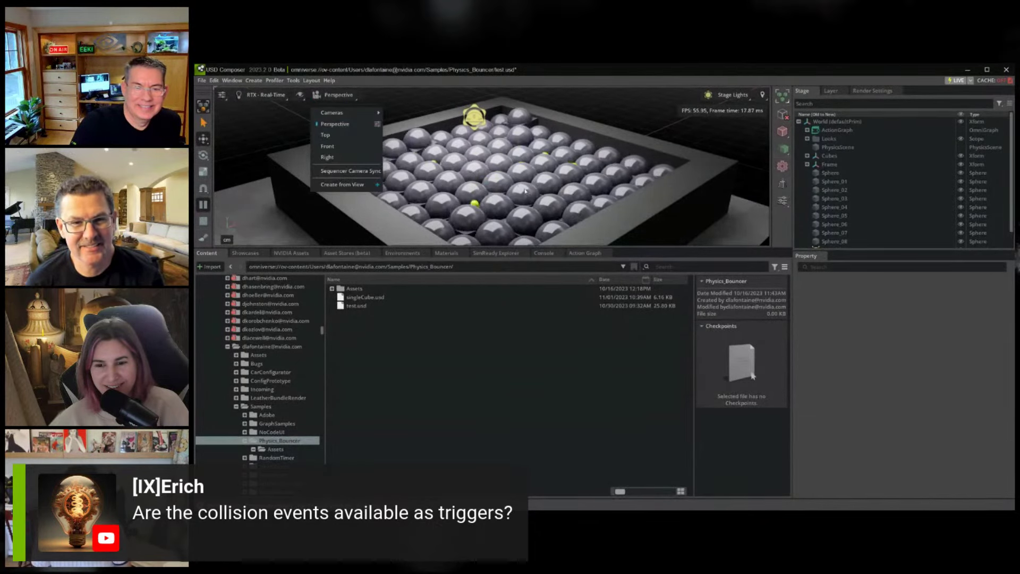
# Examine the bouncing spheres from a free viewpoint during simulation, and return the viewport to the scene camera
pyautogui.moveTo(525, 191); pyautogui.dragTo(508, 121, button='right')
pyautogui.press('w')
pyautogui.press('s')
pyautogui.press('s')
pyautogui.click(351, 96)
pyautogui.moveTo(343, 113)
pyautogui.click(396, 114)
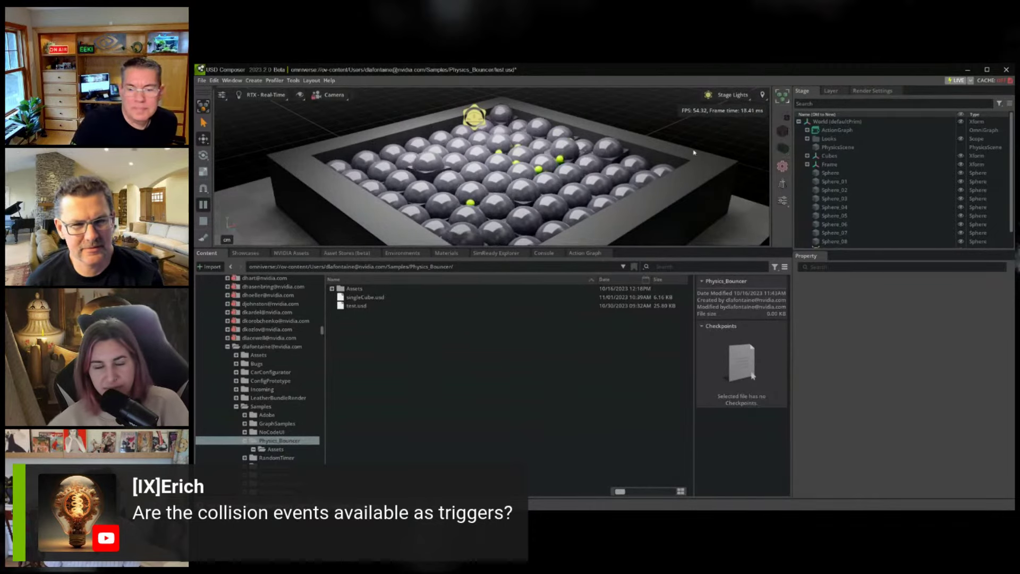
# Load the Trigger Conveyor (OmniGraph) scene from the physics demo scenes' Triggers category without saving the current stage
pyautogui.click(232, 81)
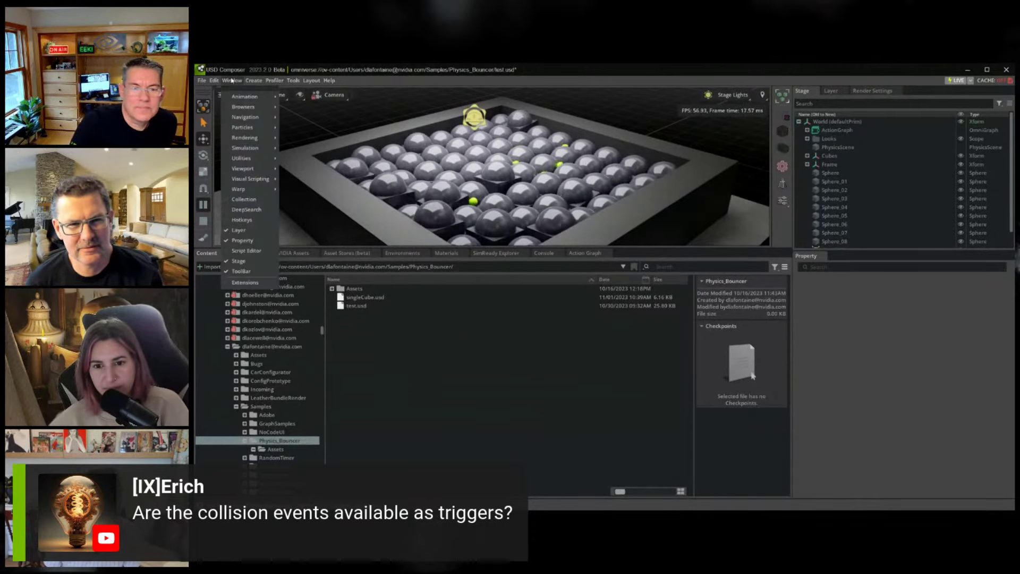
pyautogui.moveTo(241, 151)
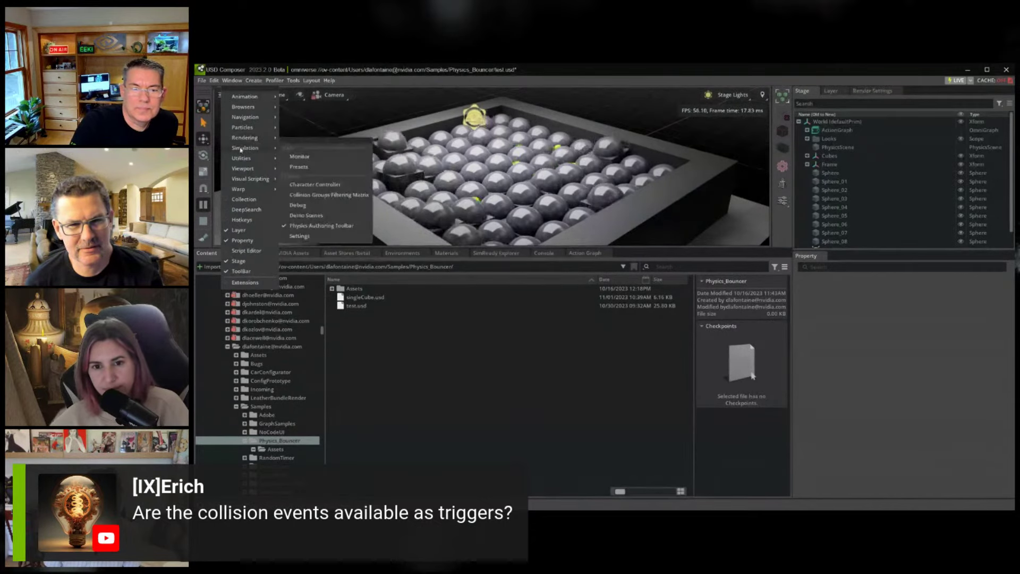
pyautogui.click(286, 218)
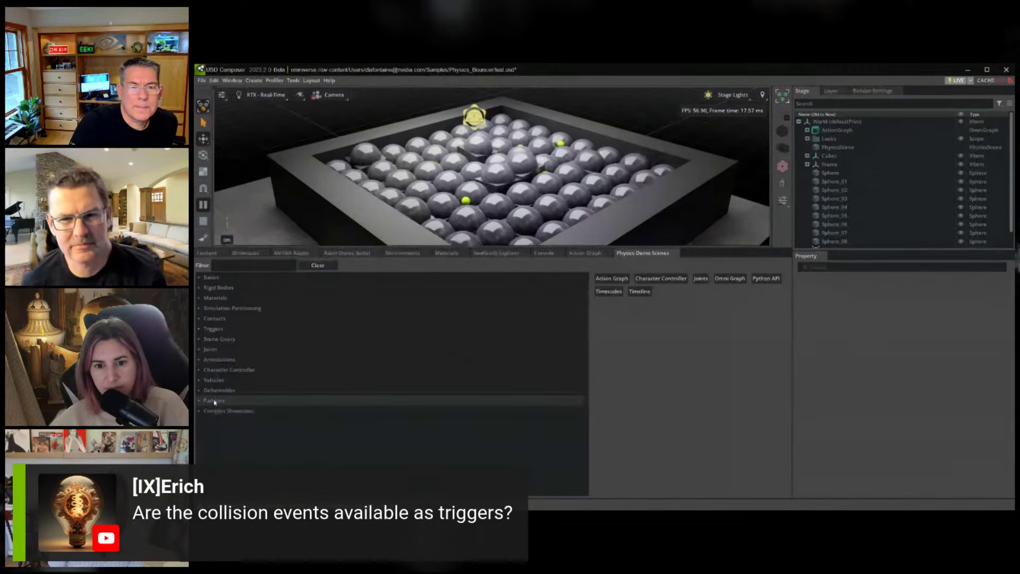
pyautogui.click(213, 329)
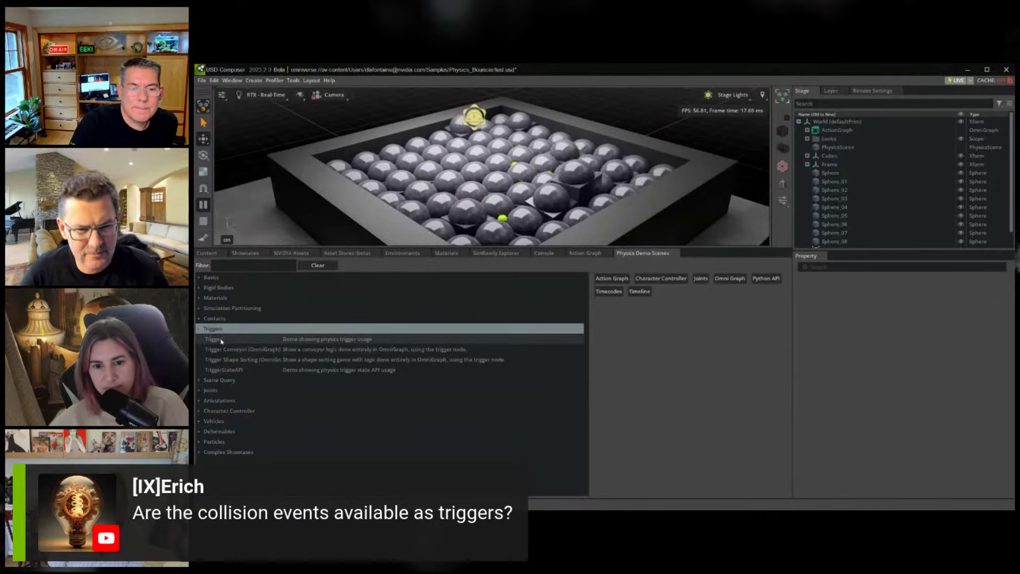
pyautogui.doubleClick(224, 351)
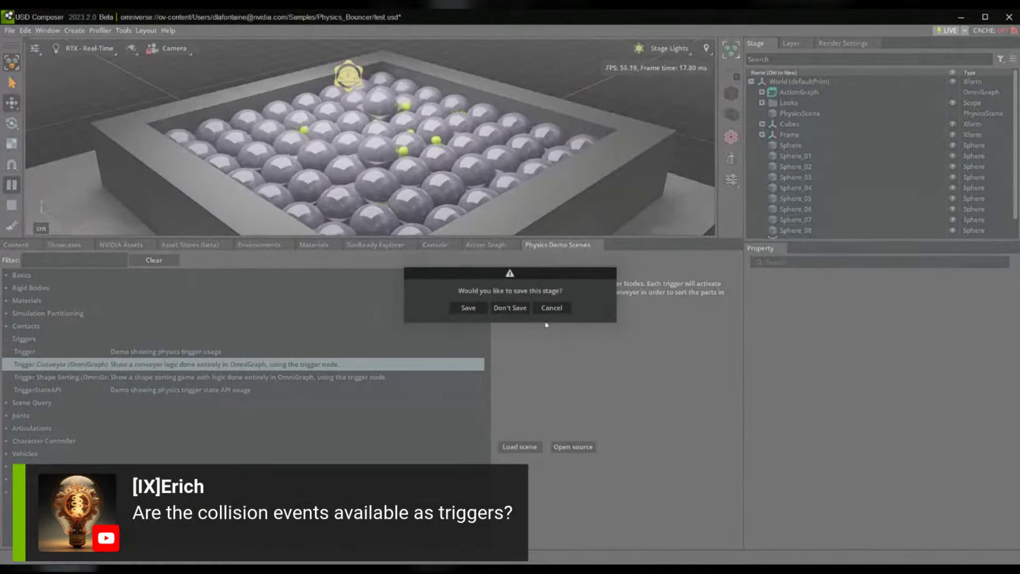
pyautogui.click(511, 308)
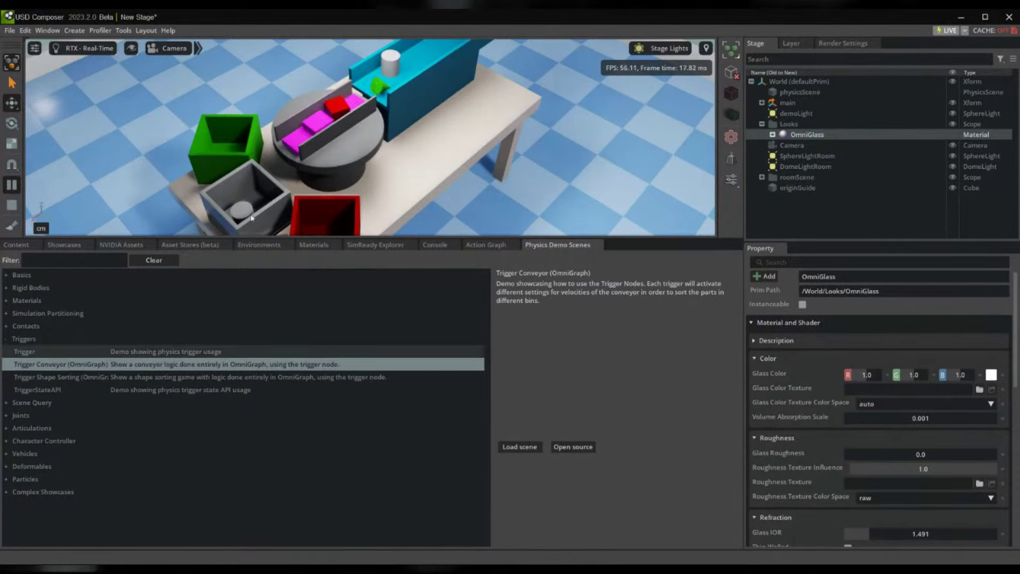
pyautogui.click(48, 30)
pyautogui.moveTo(66, 118)
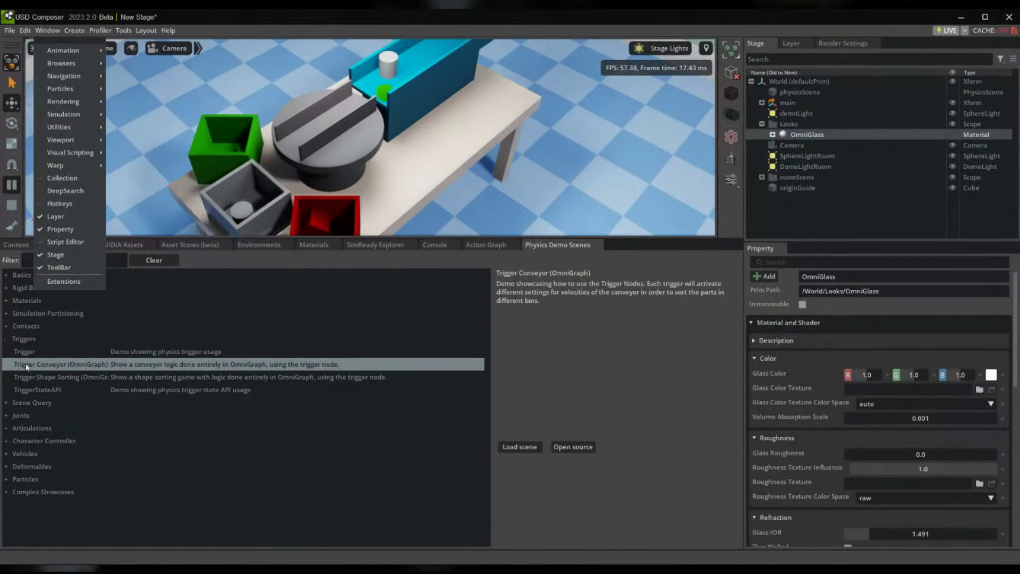
pyautogui.click(808, 236)
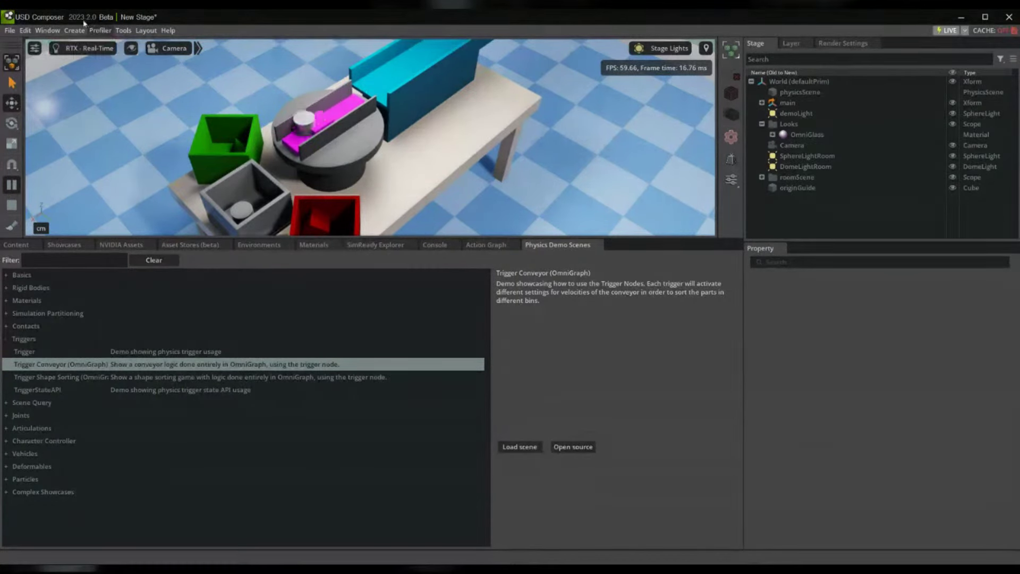
# Restore checkpoint #2 of angledCube_02.usd in the Physics_Bouncer Assets folder, and open the file without saving the demo stage
pyautogui.click(19, 245)
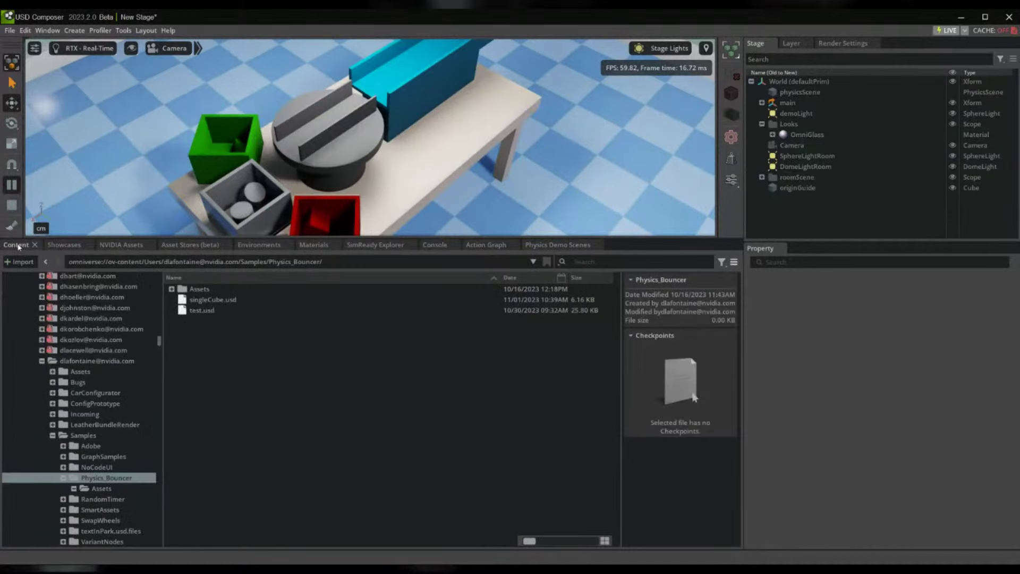
pyautogui.click(171, 288)
pyautogui.click(441, 331)
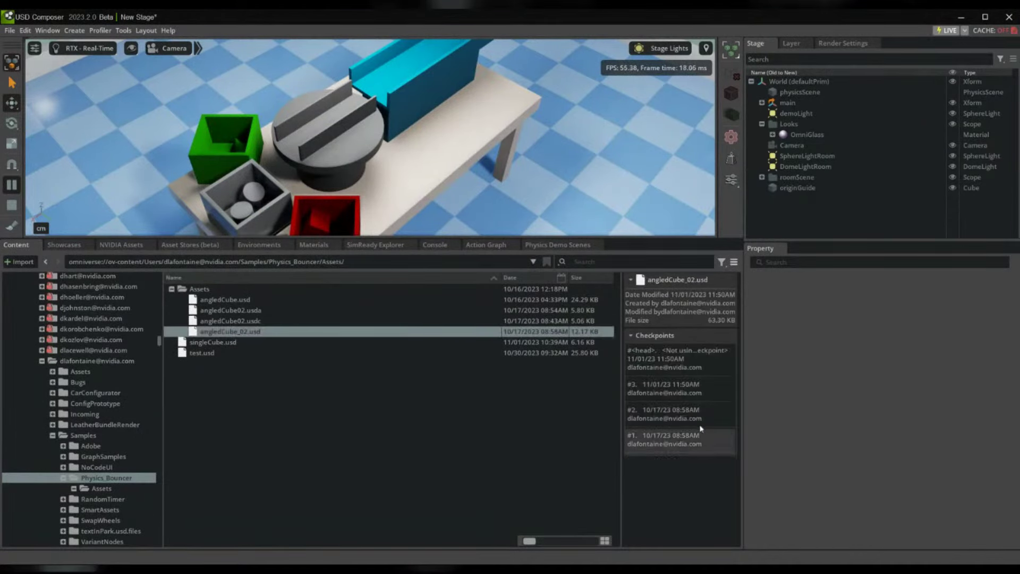
pyautogui.rightClick(660, 421)
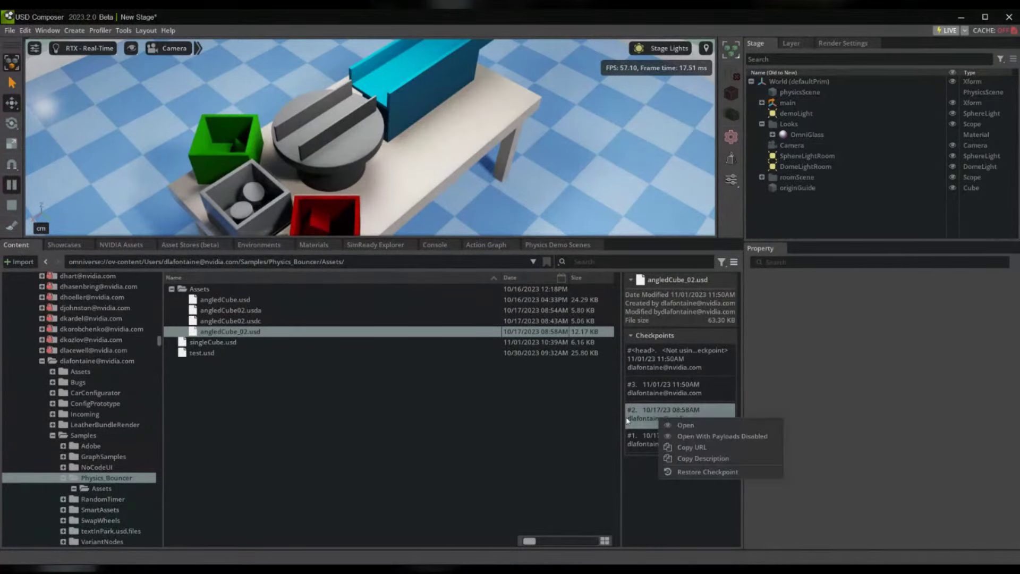
pyautogui.click(692, 472)
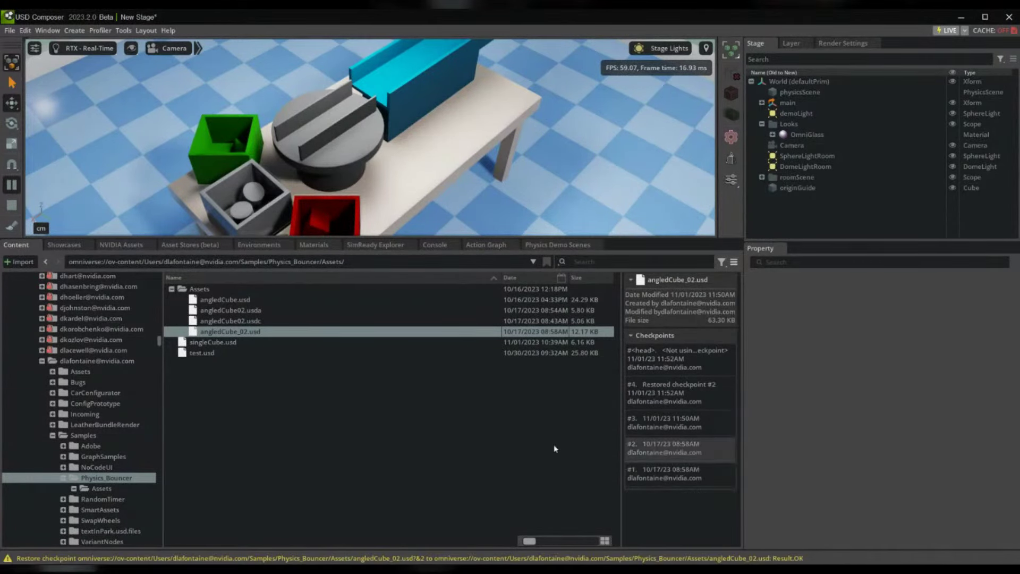
pyautogui.doubleClick(254, 331)
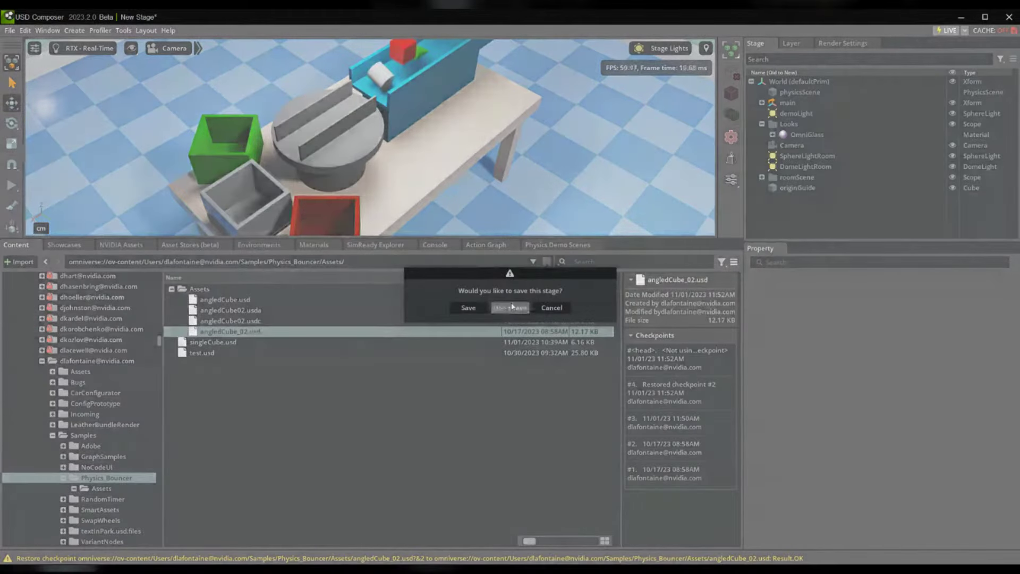
pyautogui.click(512, 306)
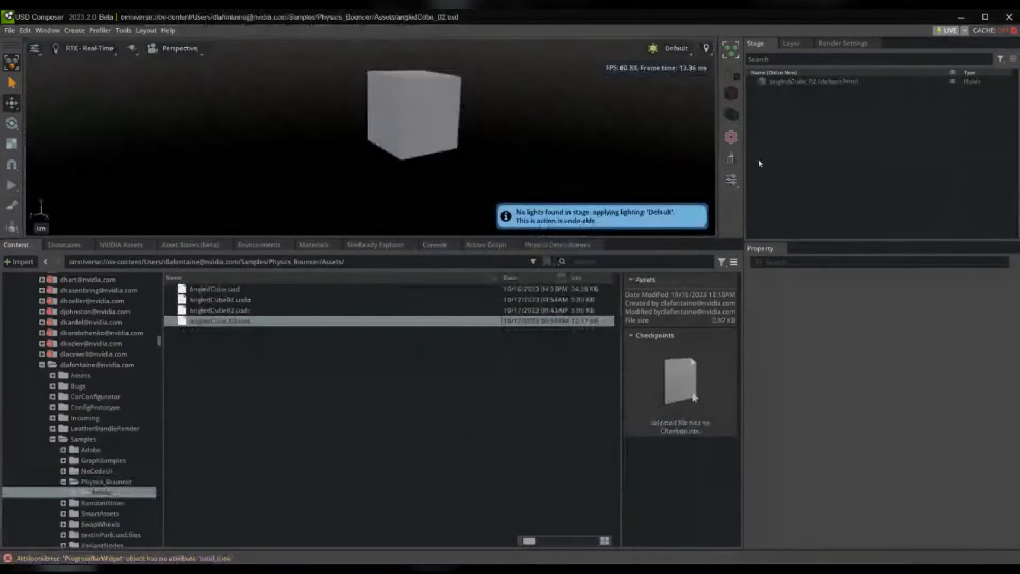
# Reopen test.usd from the recently opened stages
pyautogui.click(10, 30)
pyautogui.moveTo(37, 89)
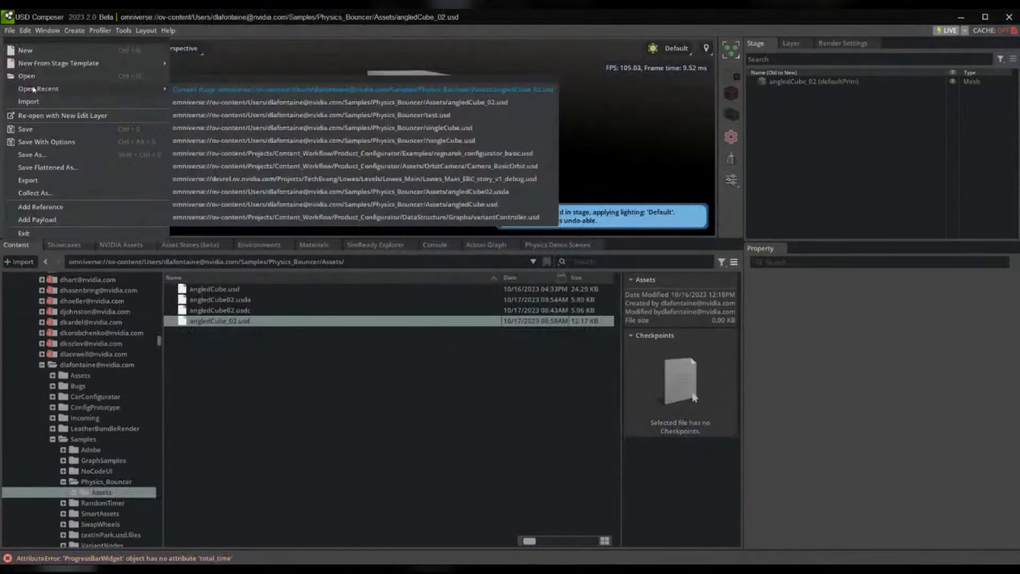
pyautogui.click(391, 115)
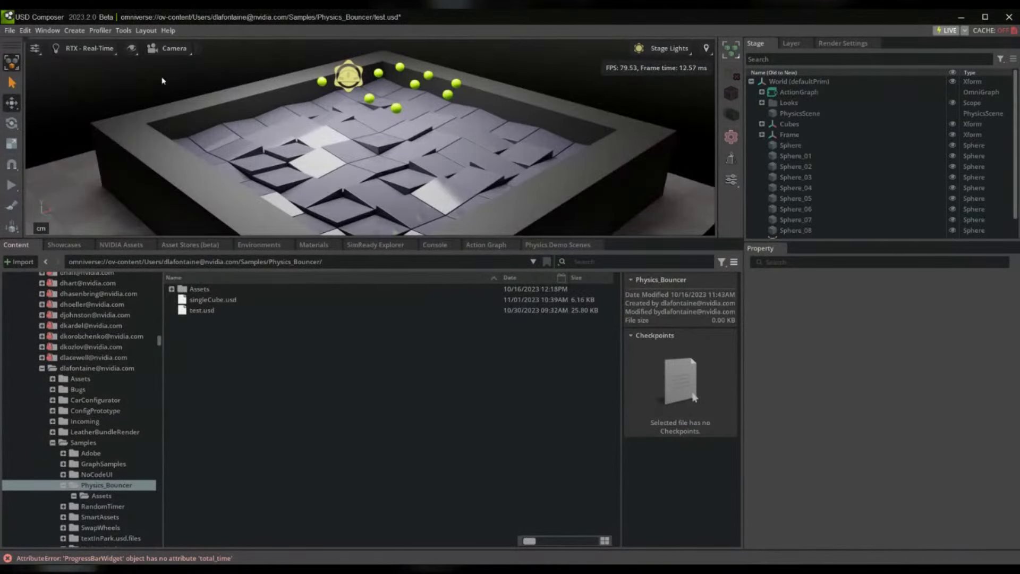
# Hide the sound icon in the viewport and start the simulation
pyautogui.click(133, 51)
pyautogui.moveTo(138, 86)
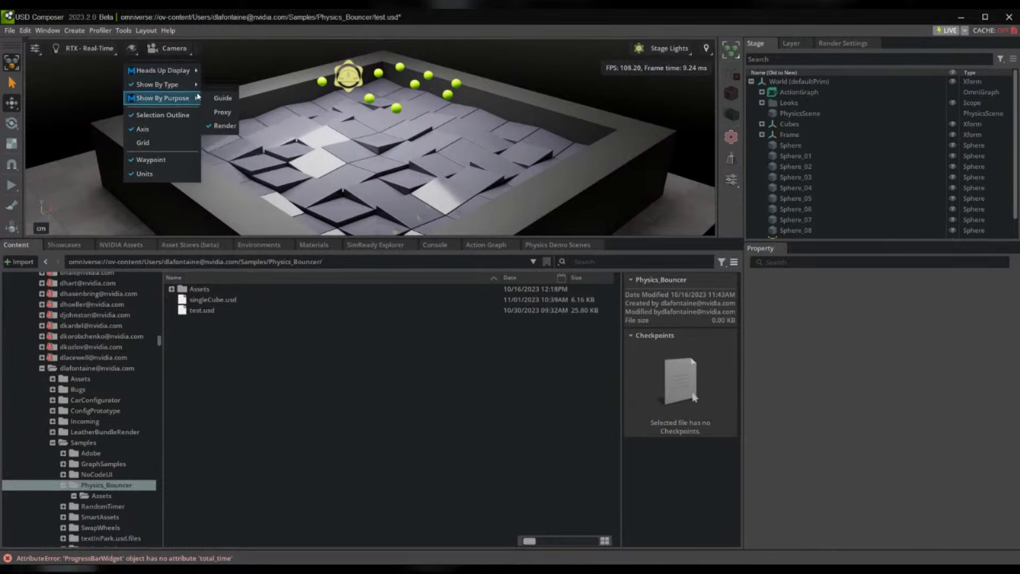
pyautogui.click(223, 97)
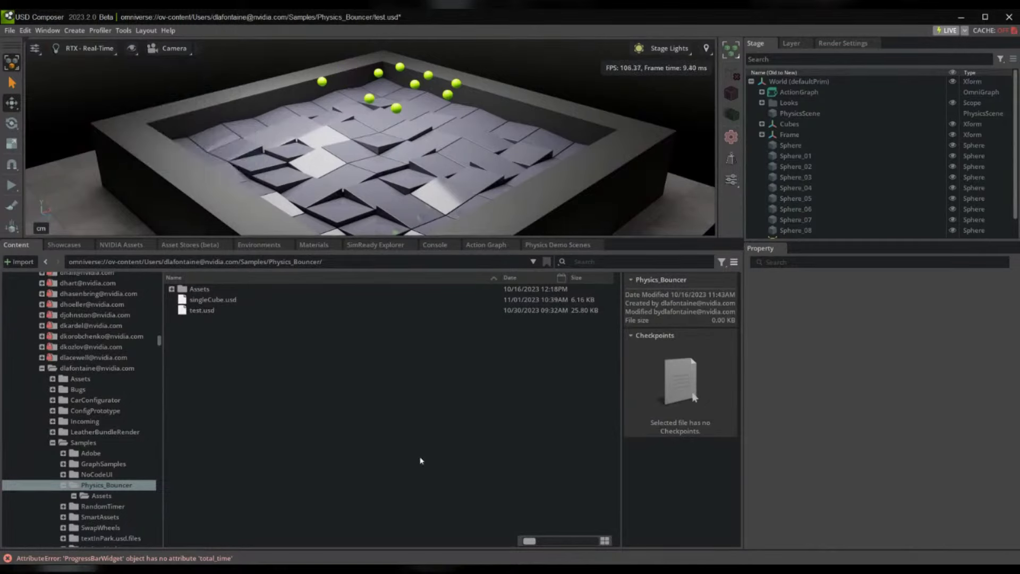
pyautogui.click(10, 188)
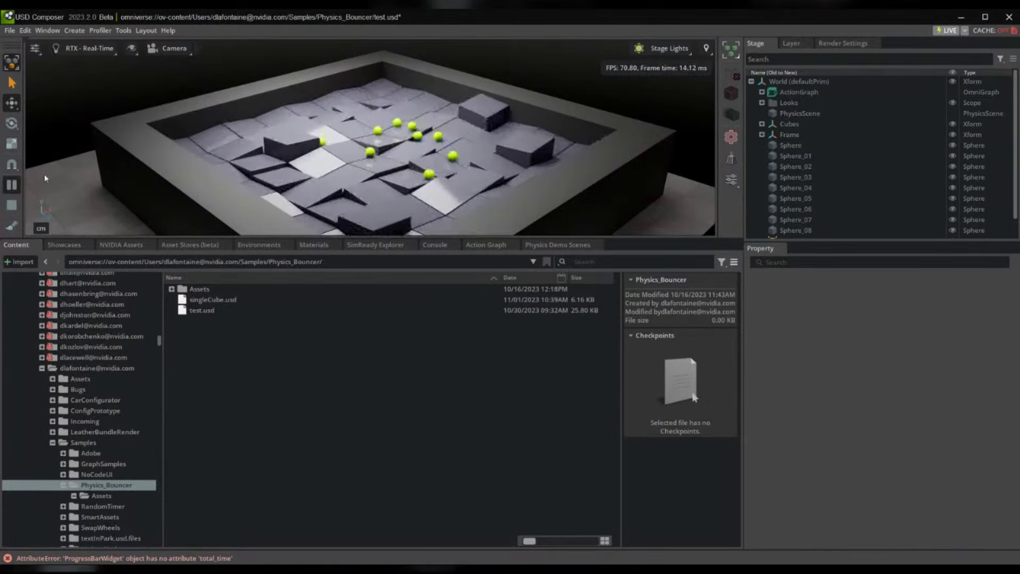
# Stop the simulation and create a Sphere Light as a child of Sphere_01
pyautogui.click(13, 204)
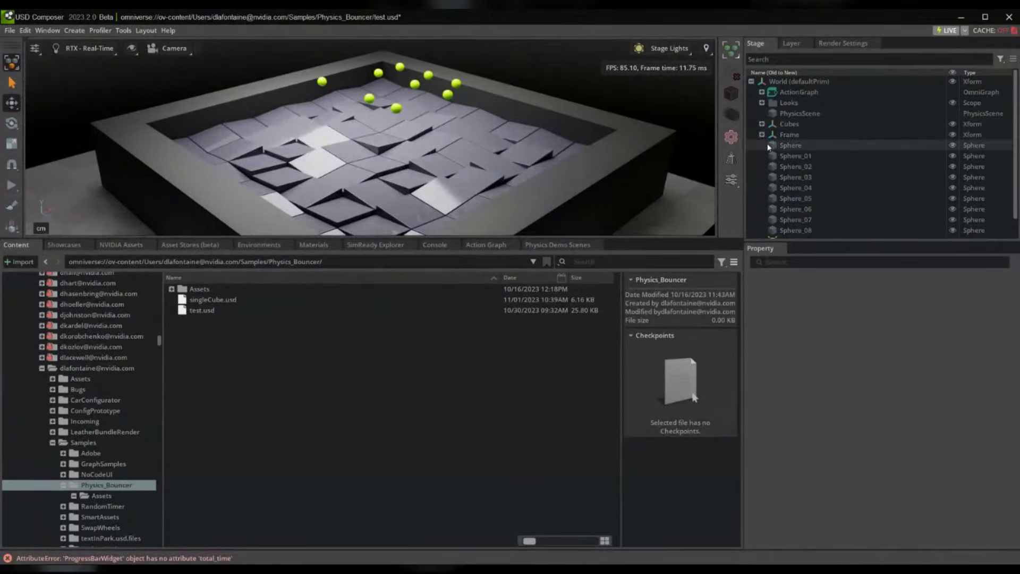
pyautogui.rightClick(798, 155)
pyautogui.moveTo(850, 173)
pyautogui.moveTo(968, 203)
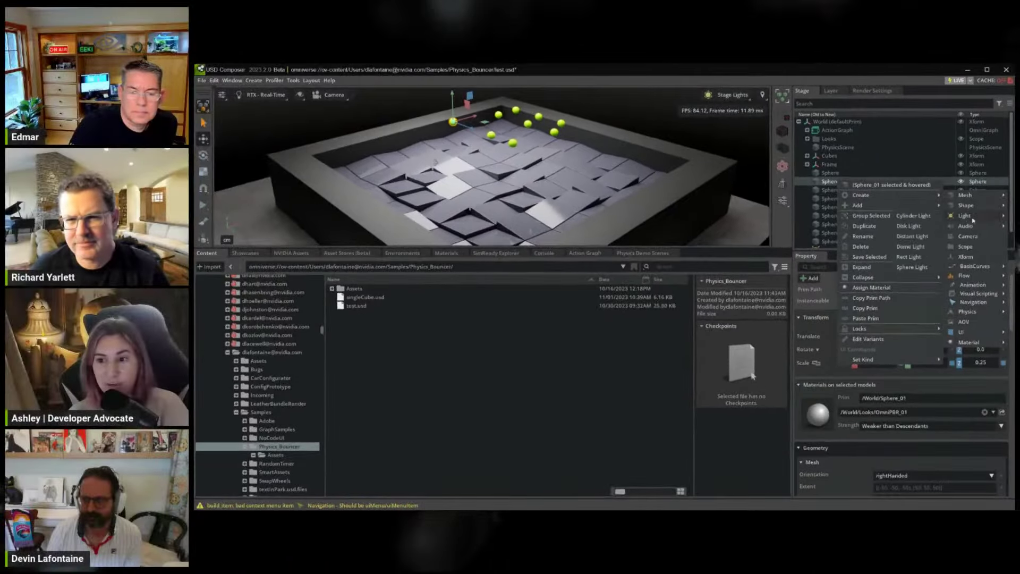
pyautogui.click(908, 267)
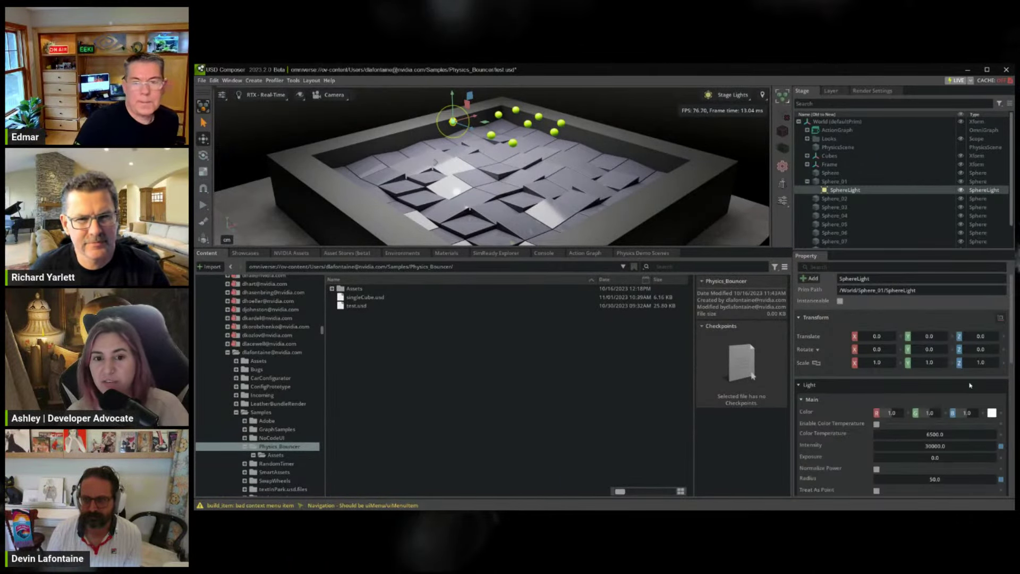
# Set the color of the sphere light under Sphere_01 to a saturated blue
pyautogui.click(991, 413)
pyautogui.moveTo(975, 308); pyautogui.dragTo(979, 346)
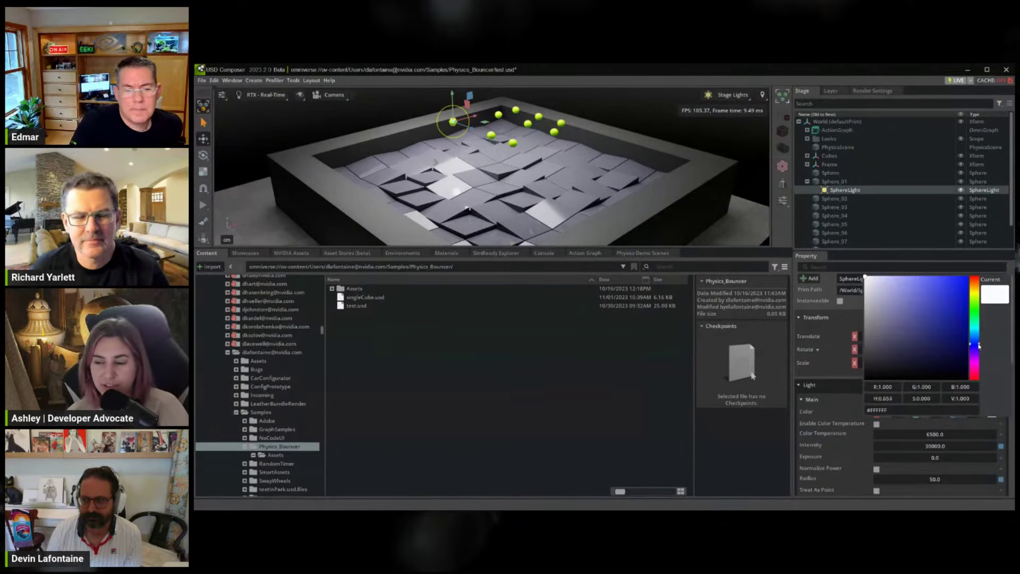
pyautogui.click(550, 391)
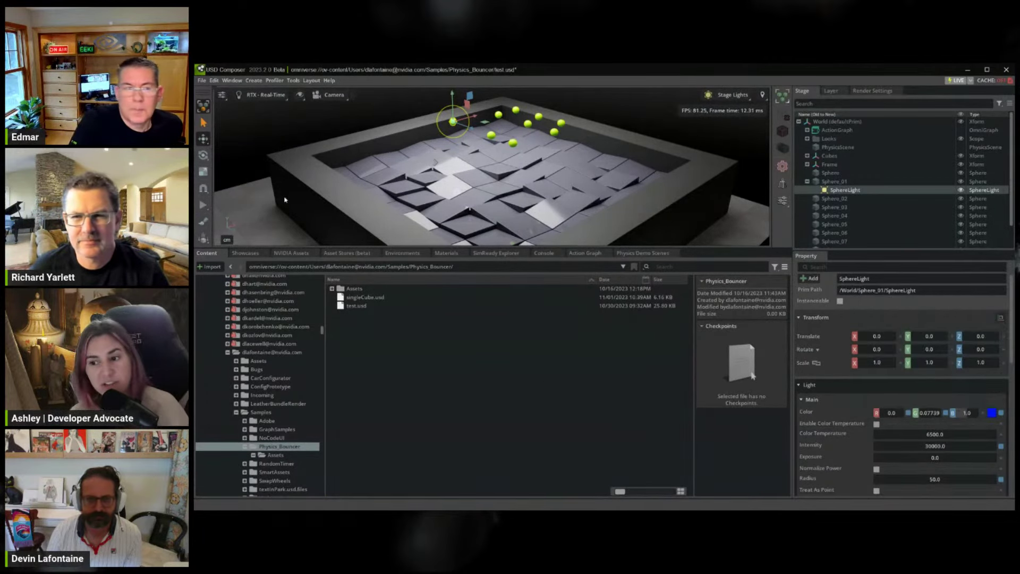
# Start the simulation and hide the RectLight so the scene is lit mainly by the blue sphere light
pyautogui.click(203, 205)
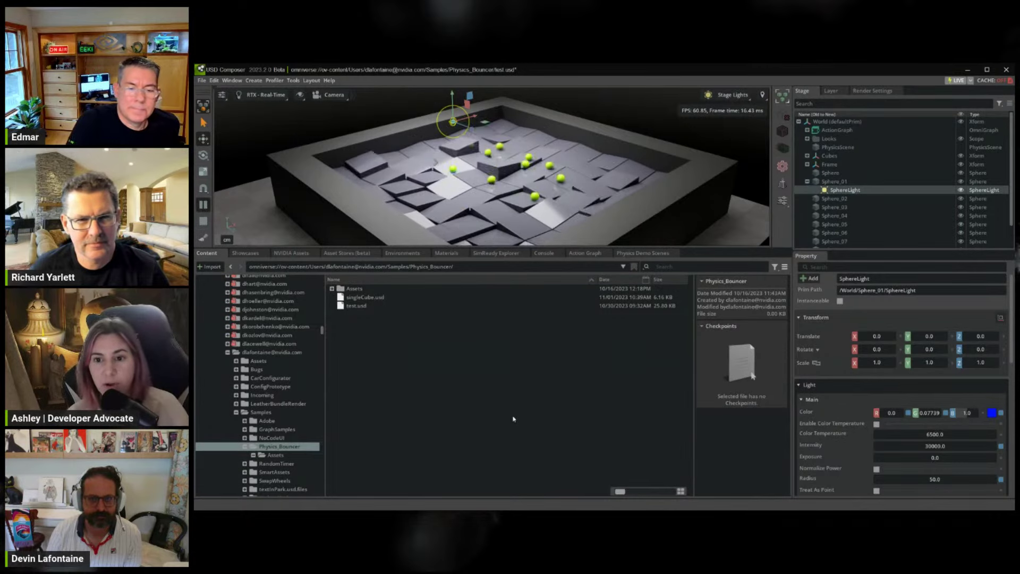
pyautogui.scroll(-2, 974, 233)
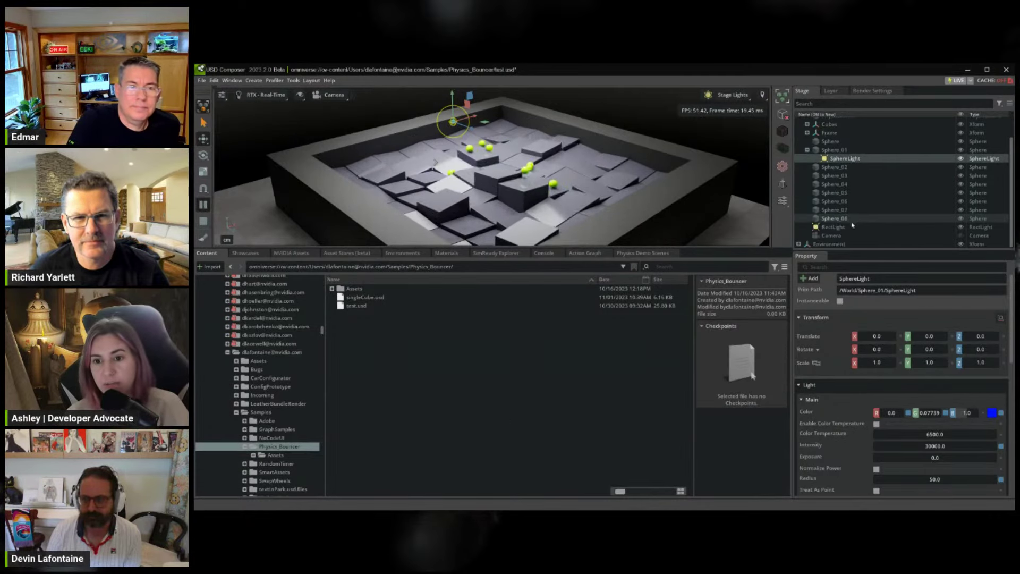
pyautogui.click(960, 227)
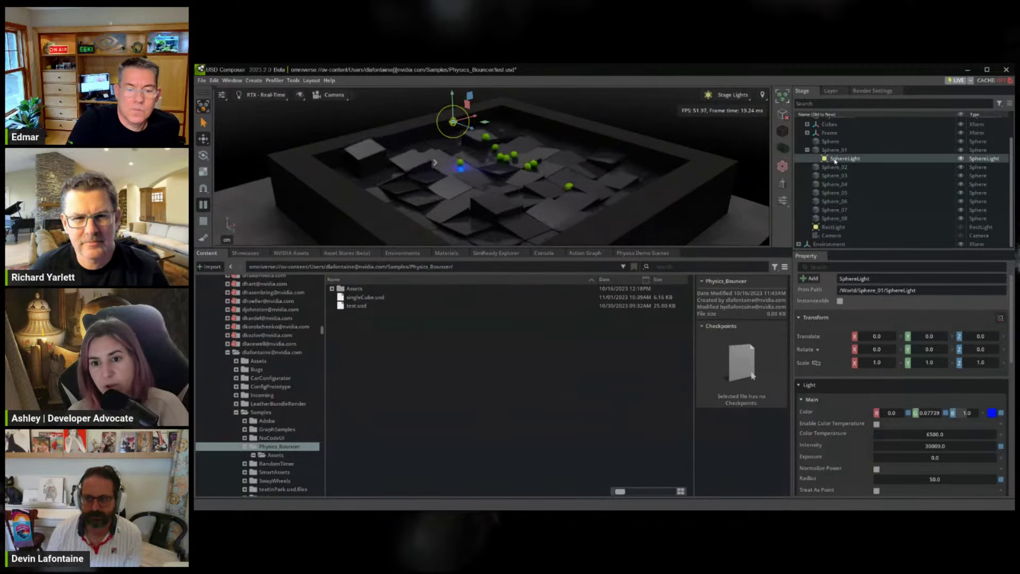
# Try to duplicate the SphereLight under Sphere_01, first during the simulation and again with it stopped
pyautogui.hotkey('ctrl', 'd')
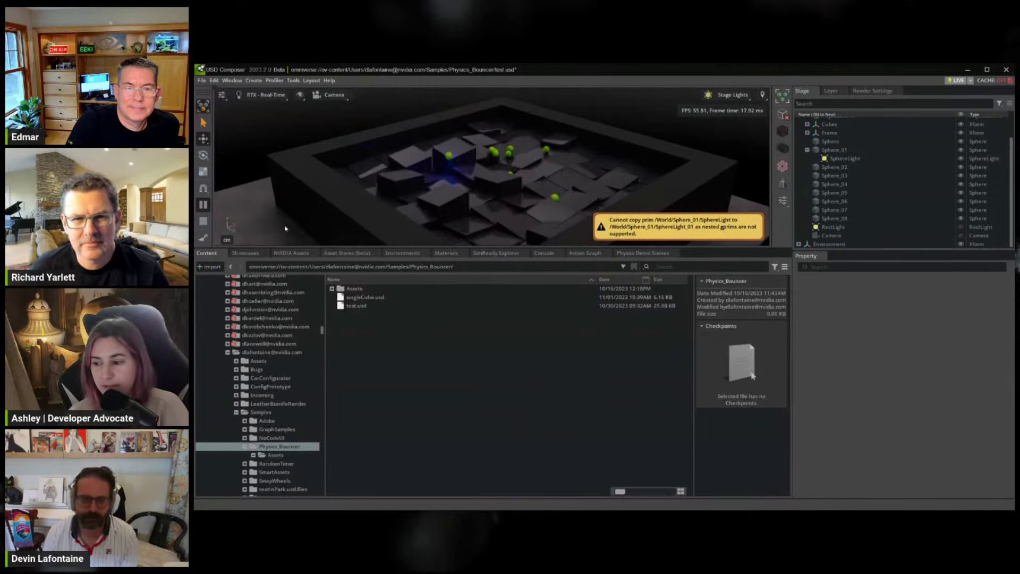
pyautogui.click(204, 221)
pyautogui.click(838, 158)
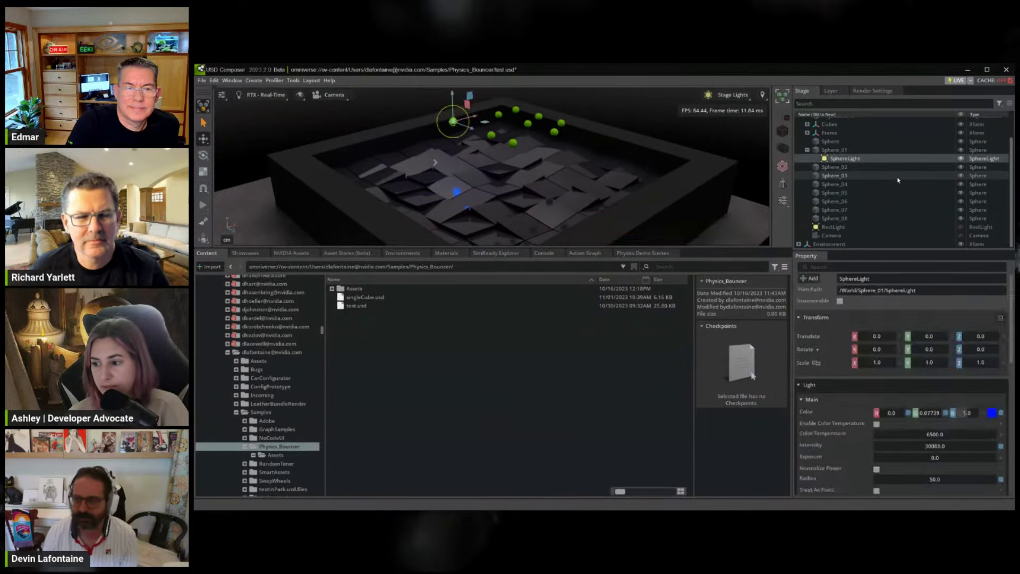
pyautogui.hotkey('ctrl', 'd')
# Create a Sphere Light as a child of Sphere_02
pyautogui.rightClick(833, 168)
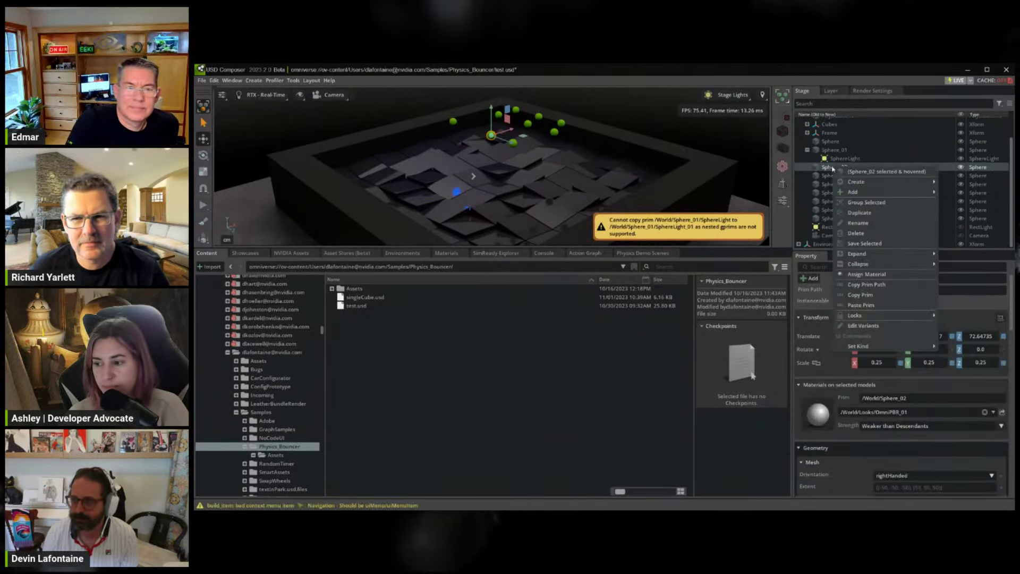
pyautogui.moveTo(917, 183)
pyautogui.moveTo(960, 203)
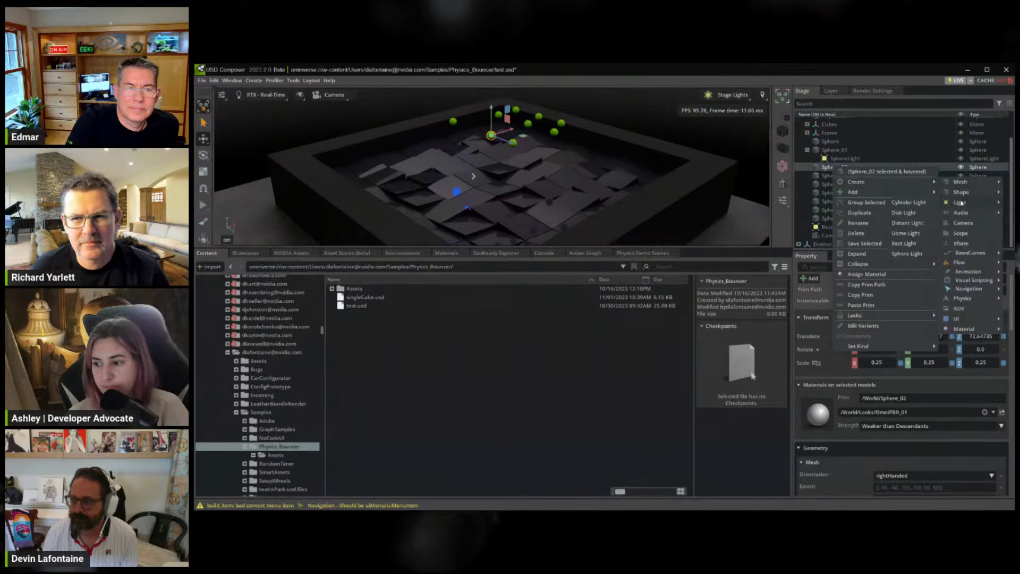
pyautogui.click(906, 254)
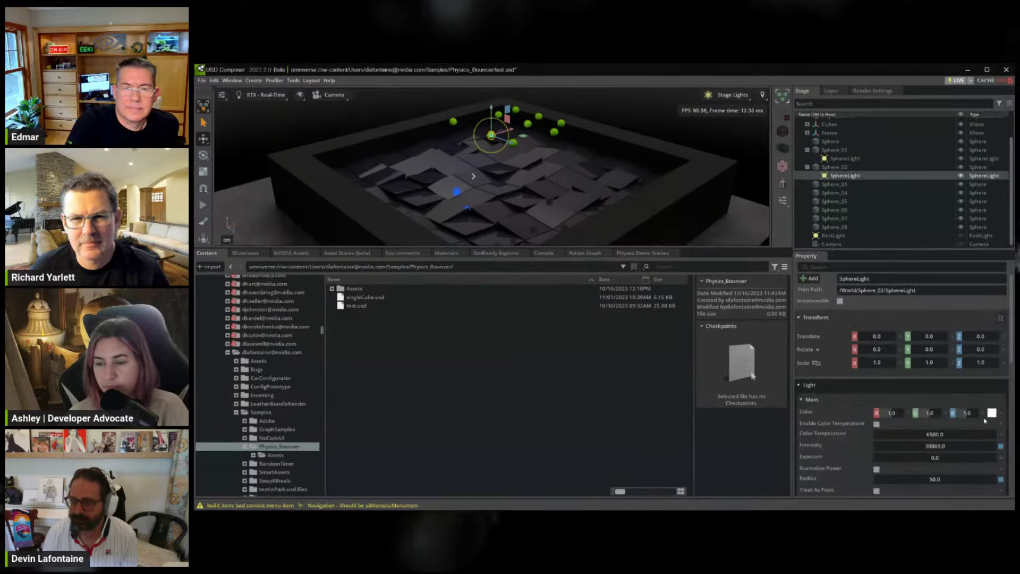
# Set the color of the sphere light under Sphere_02 to a saturated yellow, and start the simulation
pyautogui.click(992, 414)
pyautogui.click(977, 316)
pyautogui.moveTo(959, 287); pyautogui.dragTo(984, 263)
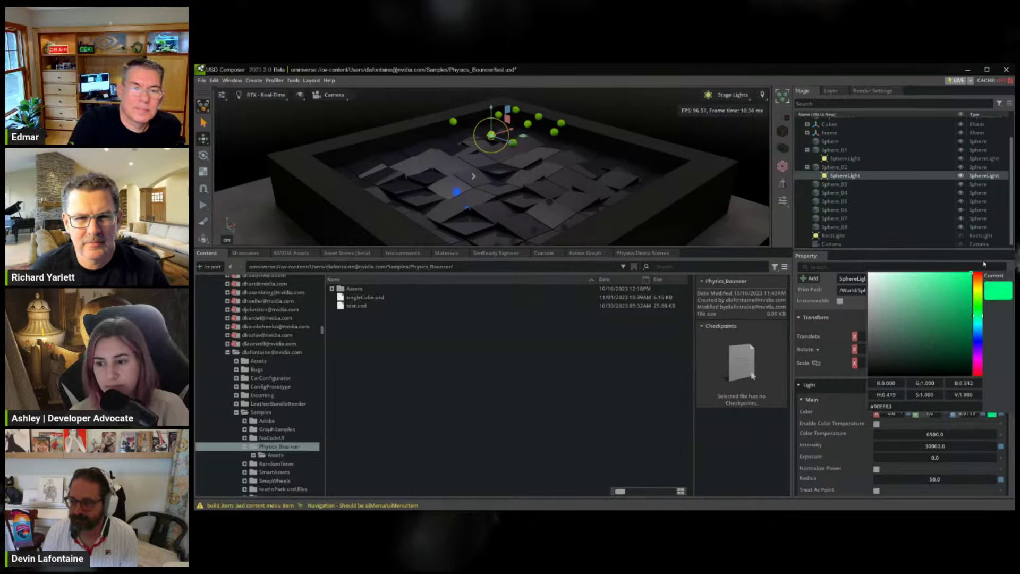
pyautogui.moveTo(976, 301); pyautogui.dragTo(976, 292)
pyautogui.click(622, 390)
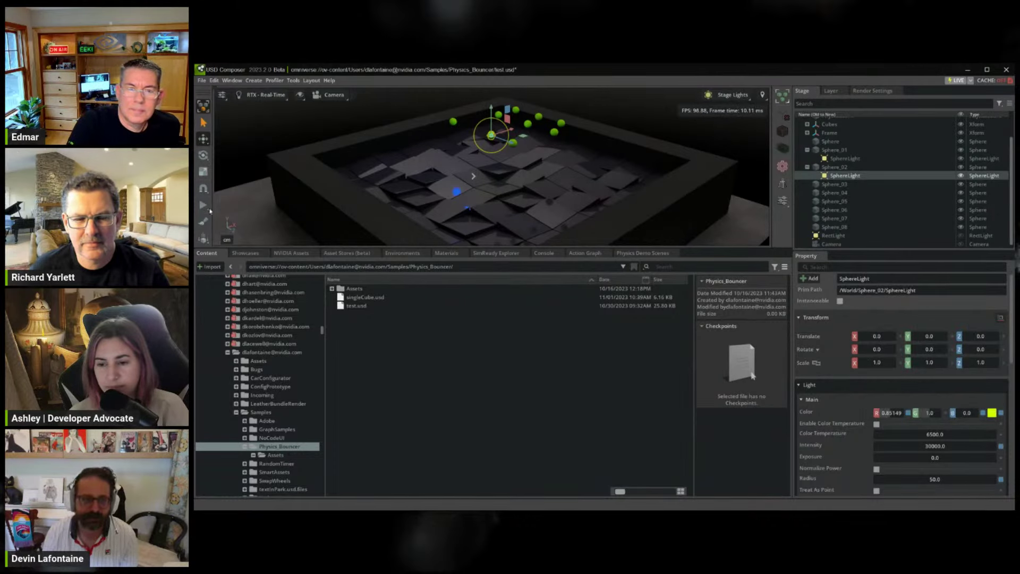
pyautogui.click(203, 205)
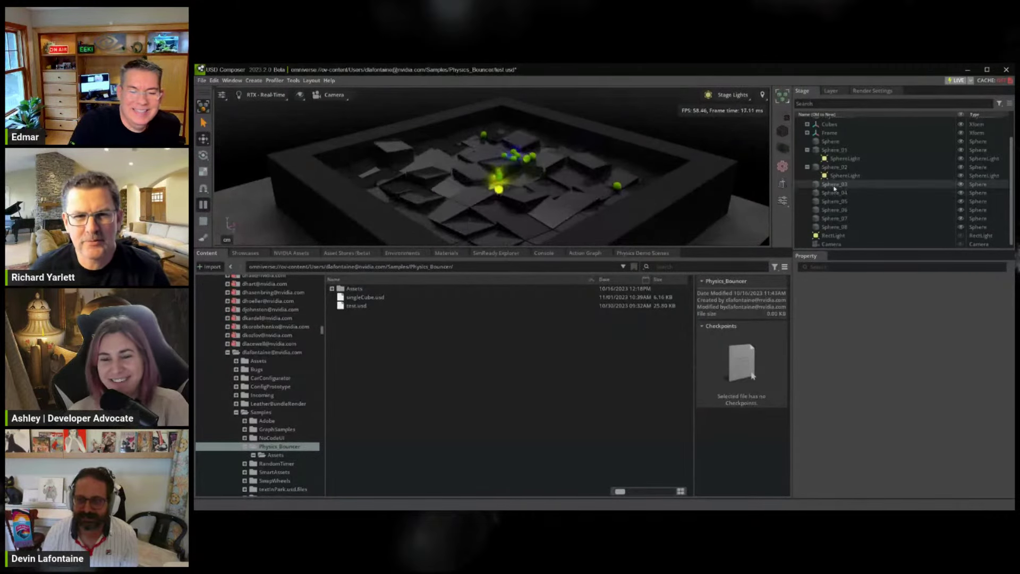
# Inspect the properties of Sphere_01 and its SphereLight, and clear the selection
pyautogui.click(834, 150)
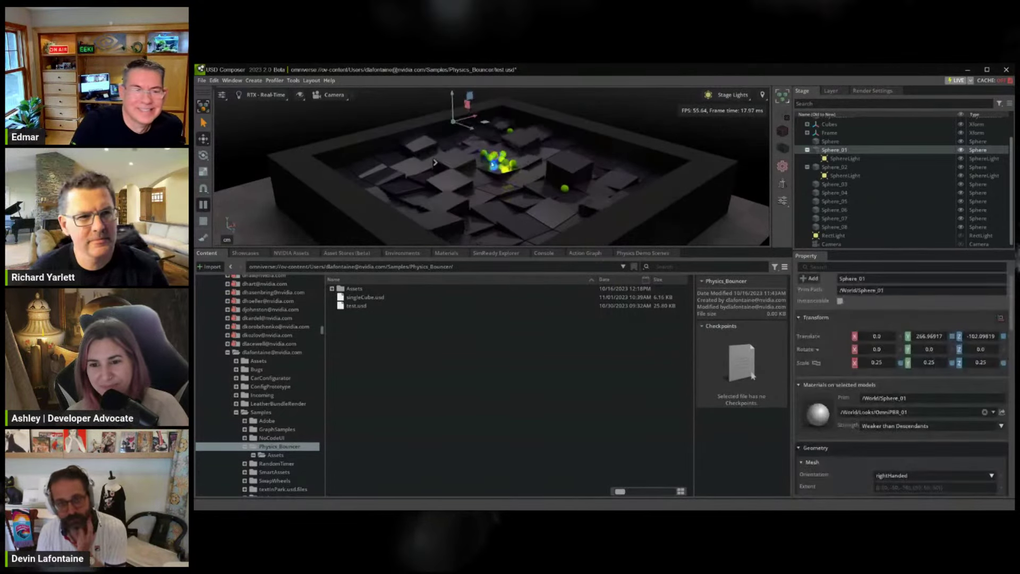
pyautogui.click(844, 158)
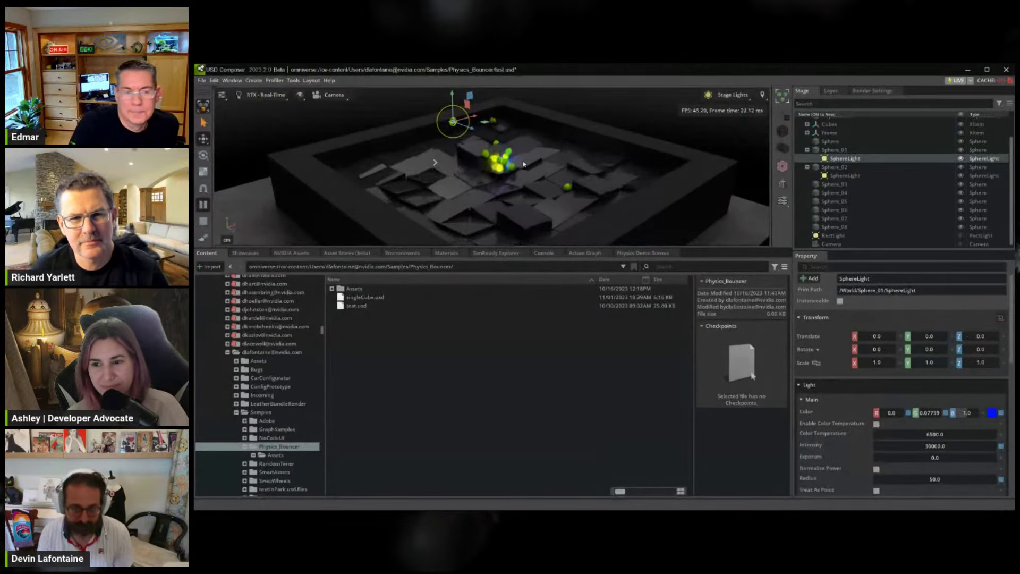
pyautogui.click(605, 166)
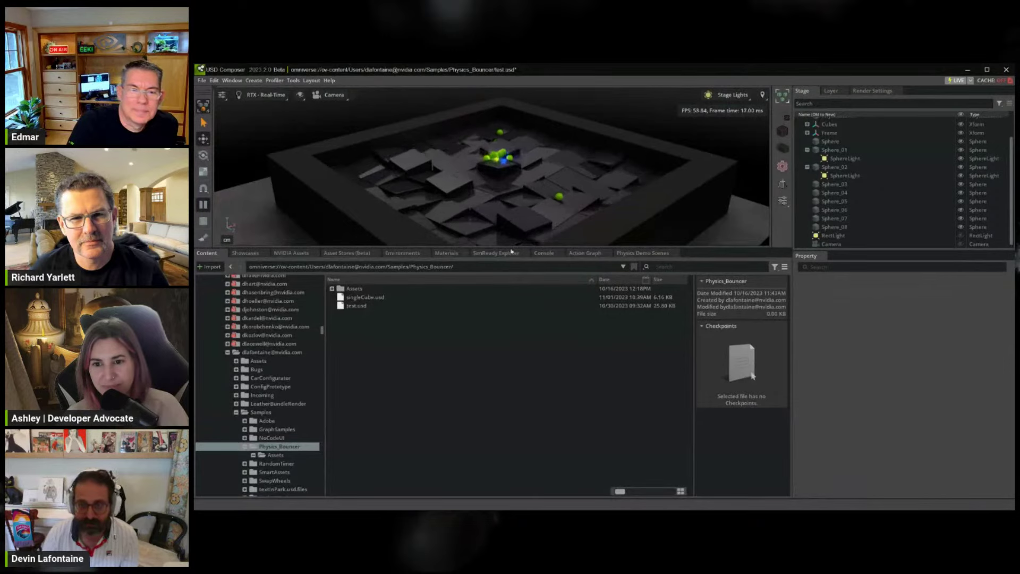
# View the glowing spheres up close in the Perspective view, and return to the scene's Camera view
pyautogui.click(328, 96)
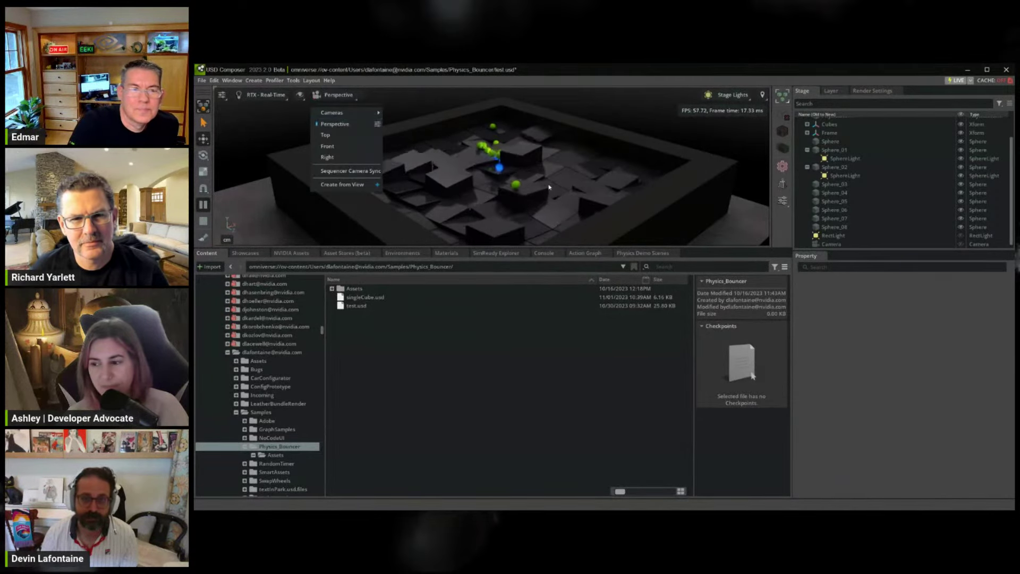
pyautogui.moveTo(549, 186)
pyautogui.mouseDown(button='right')
pyautogui.moveTo(547, 177)
pyautogui.moveTo(546, 199)
pyautogui.moveTo(576, 215)
pyautogui.moveTo(550, 189)
pyautogui.mouseUp(button='right')
pyautogui.press('w')
pyautogui.press('s')
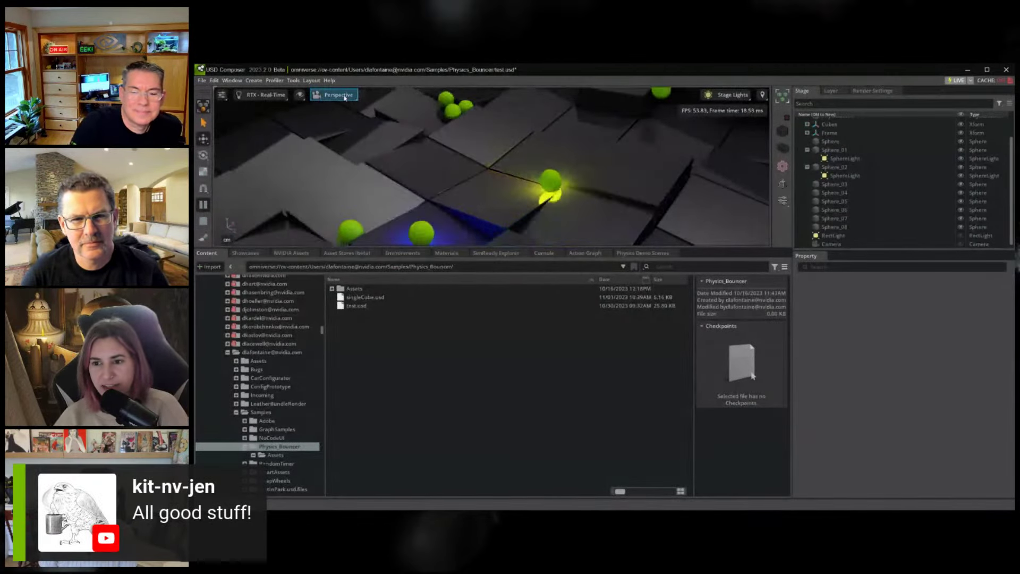
pyautogui.click(345, 96)
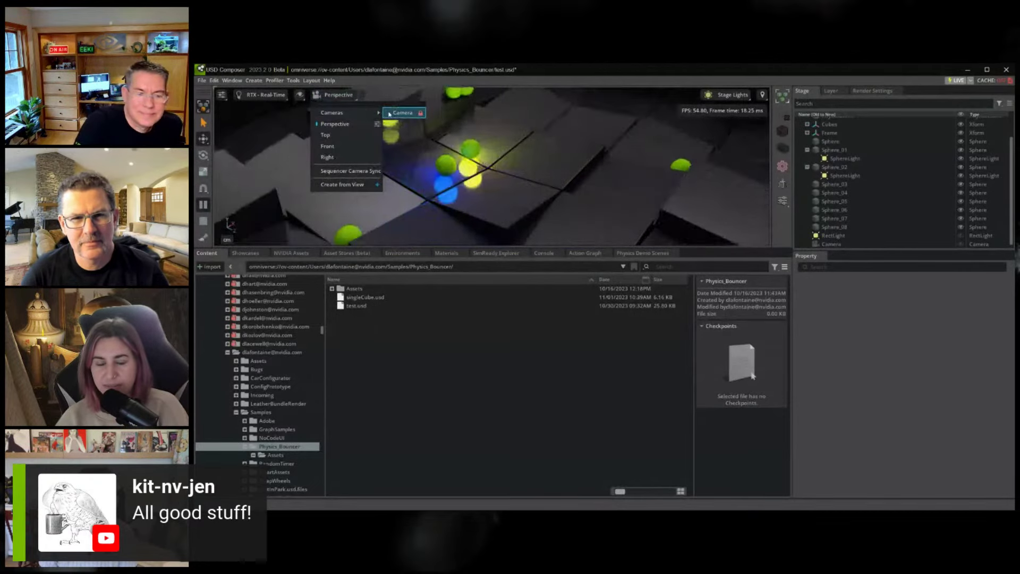
pyautogui.click(390, 114)
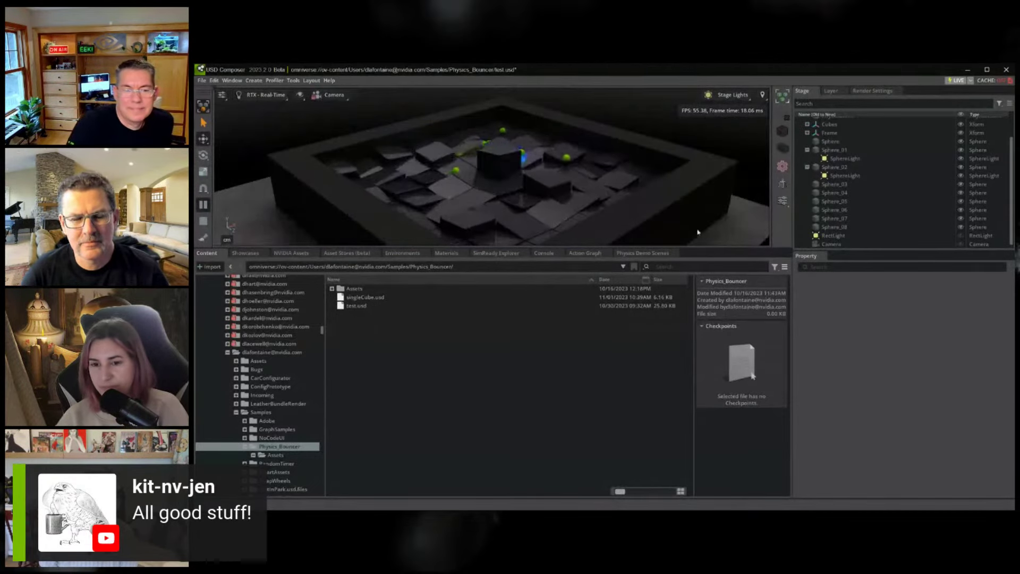
# Preview the running scene in RTX - Interactive (Path Tracing), and switch the renderer back to RTX - Real-Time
pyautogui.click(267, 94)
pyautogui.click(265, 122)
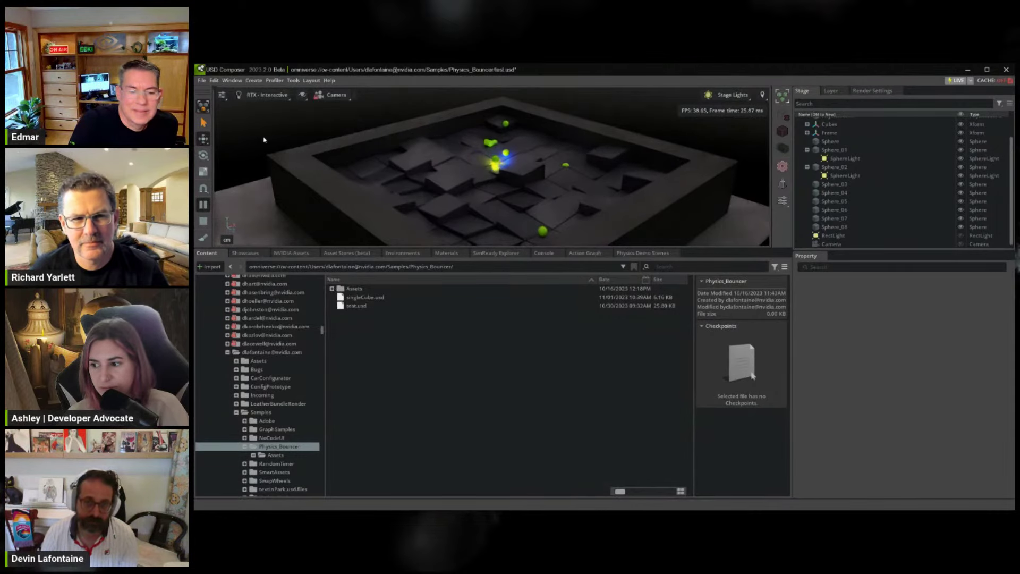
pyautogui.click(266, 94)
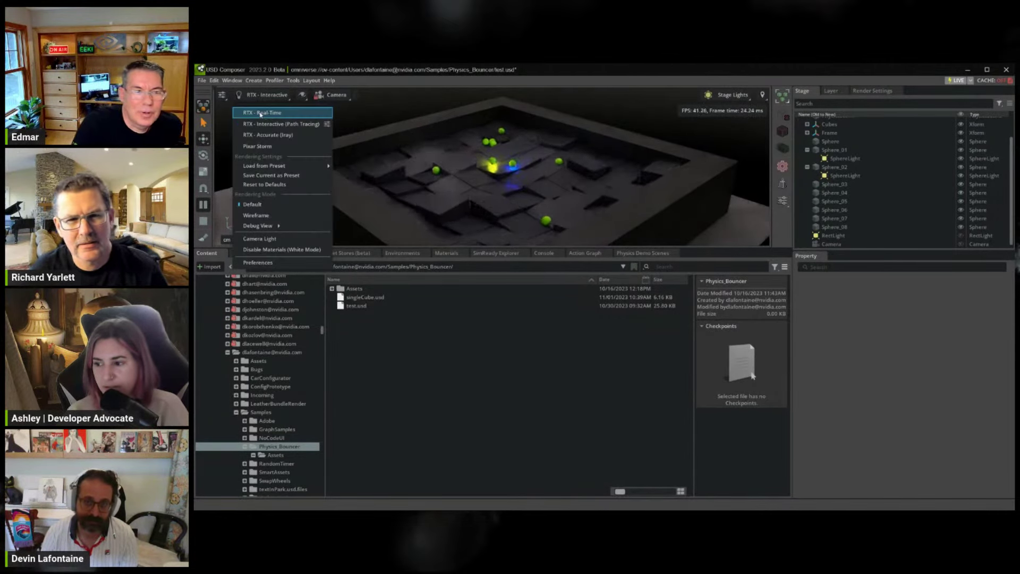
pyautogui.click(261, 112)
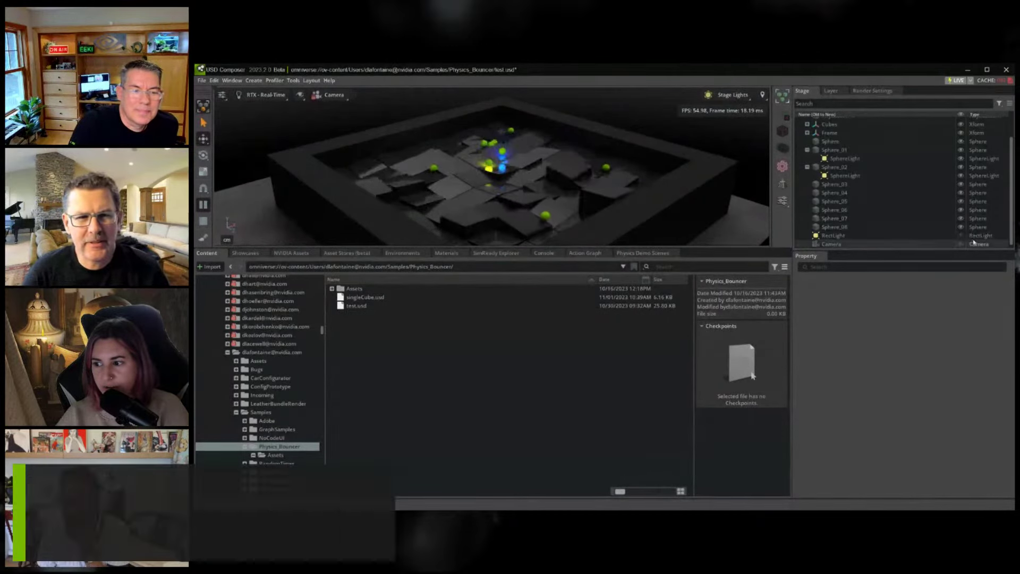
# Delete the SphereLights under Sphere_02 and Sphere_01
pyautogui.click(845, 177)
pyautogui.press('Delete')
pyautogui.click(844, 159)
pyautogui.press('Delete')
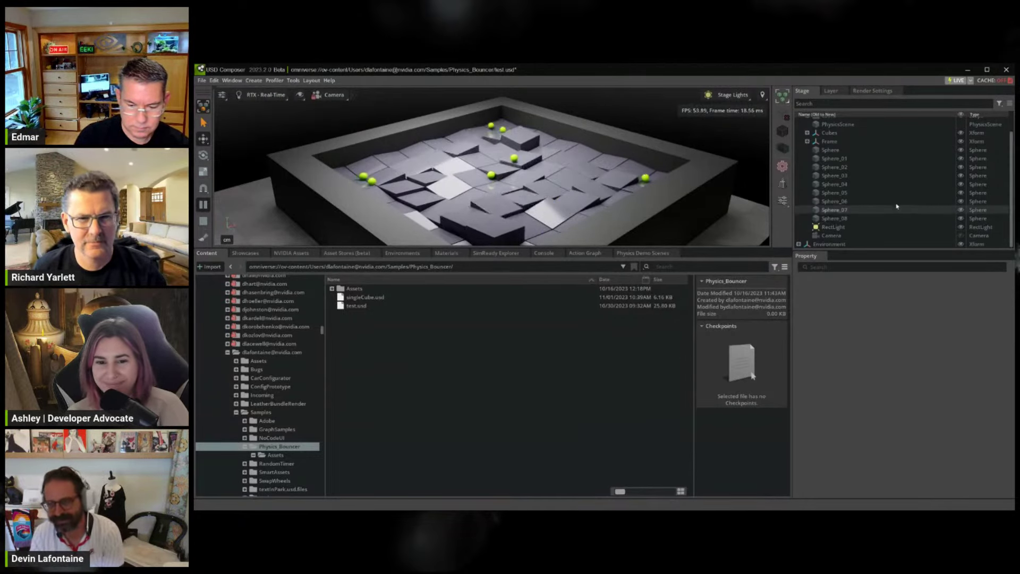
# Open the scene's ActionGraph in the graph editor and fit its nodes in view
pyautogui.scroll(1, 874, 200)
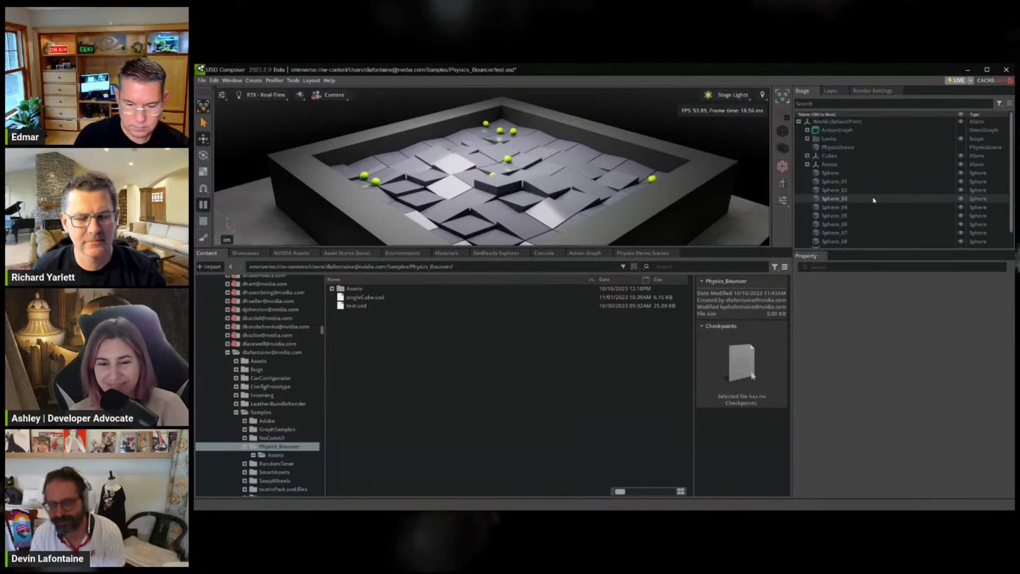
pyautogui.click(846, 131)
pyautogui.rightClick(847, 131)
pyautogui.click(875, 279)
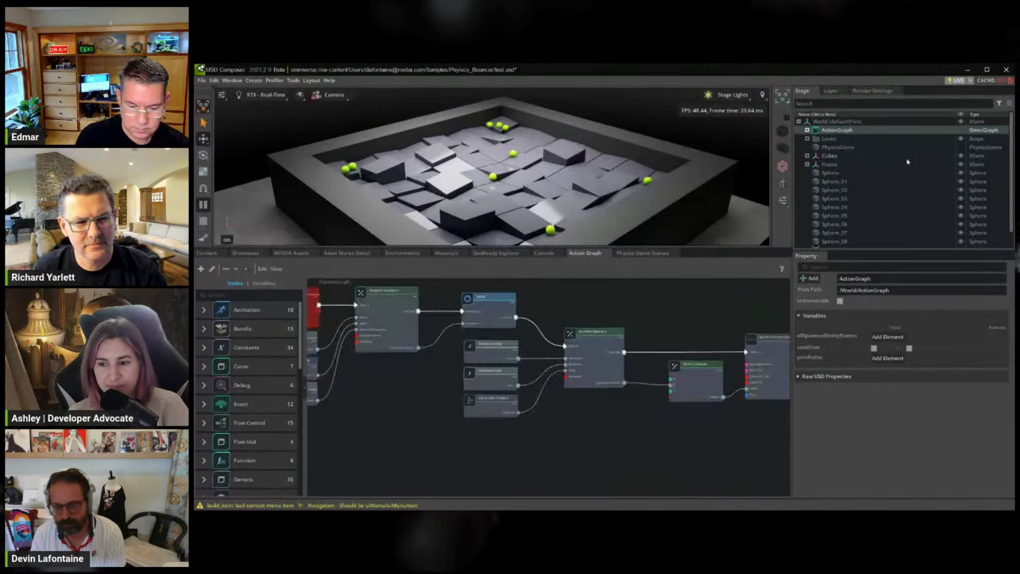
pyautogui.press('f')
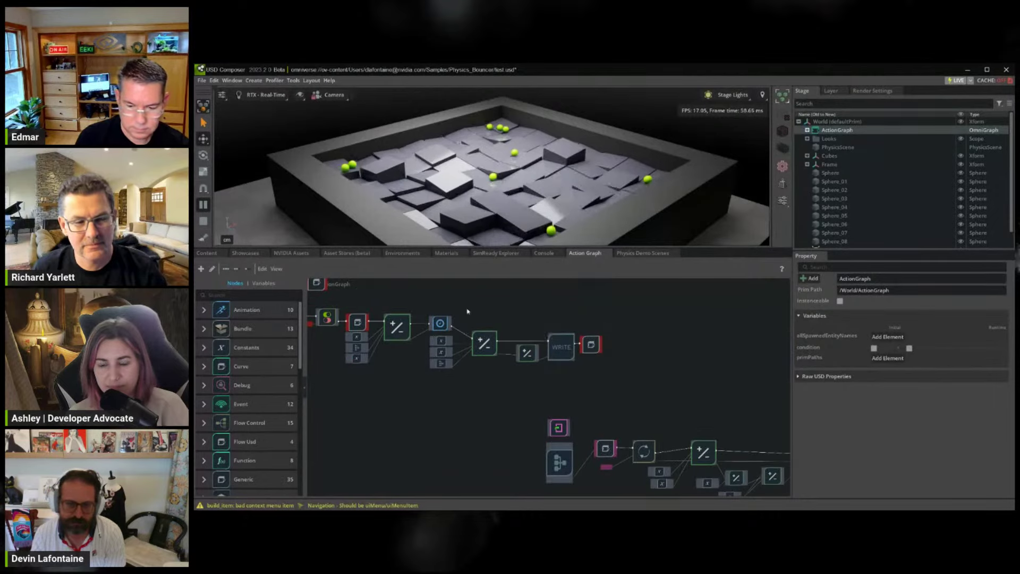
# Inspect the Random Numeric node and the angledCubeWriteAttrib node in the ActionGraph
pyautogui.scroll(4, 478, 372)
pyautogui.scroll(3, 453, 372)
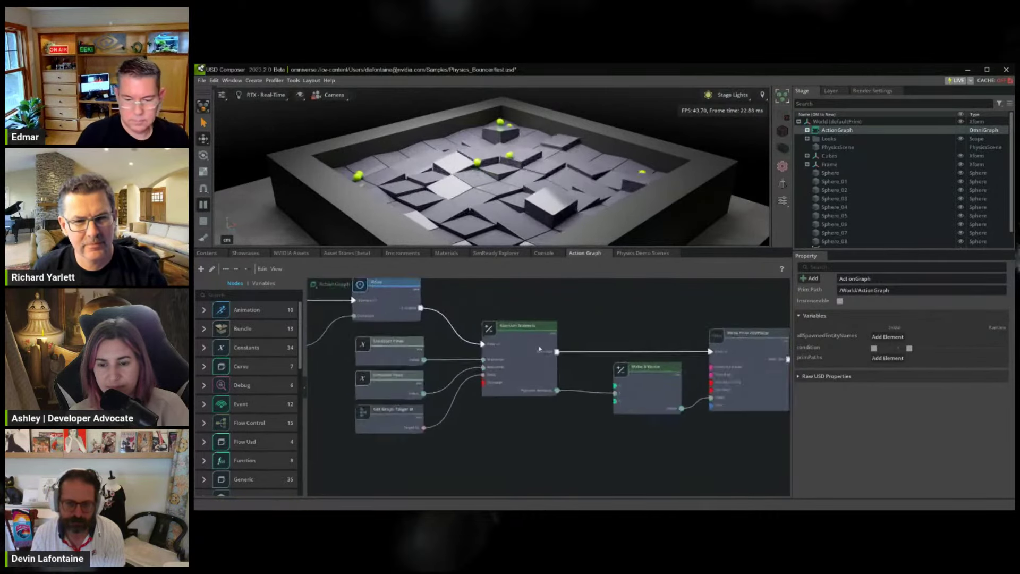
pyautogui.click(518, 327)
pyautogui.moveTo(520, 307); pyautogui.dragTo(526, 326, button='middle')
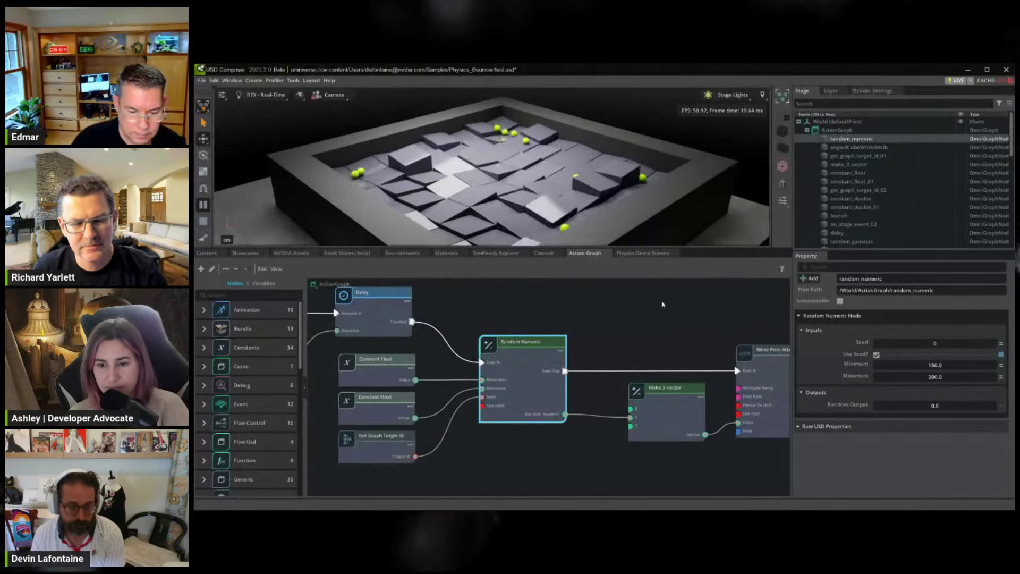
pyautogui.click(845, 147)
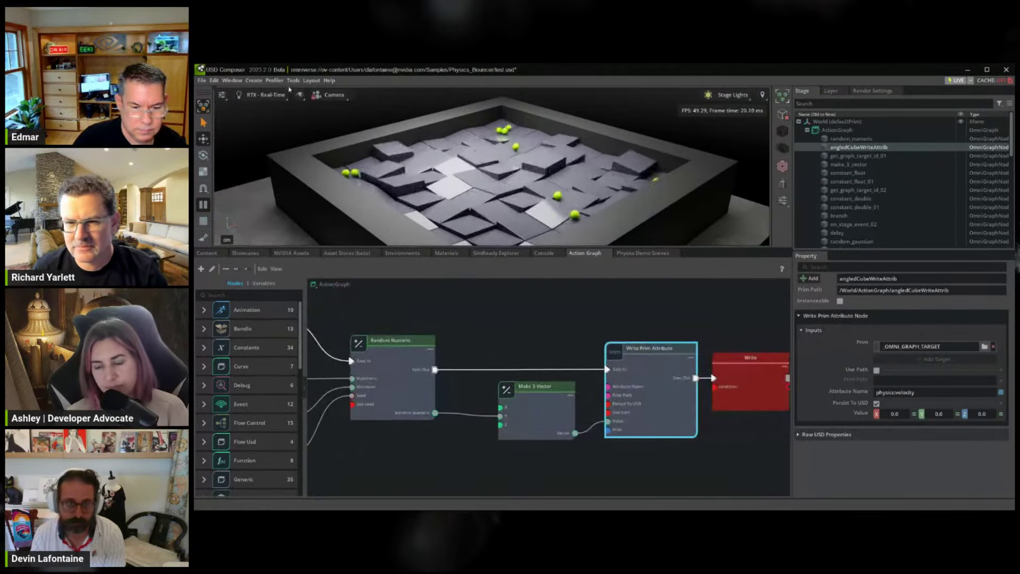
pyautogui.click(254, 81)
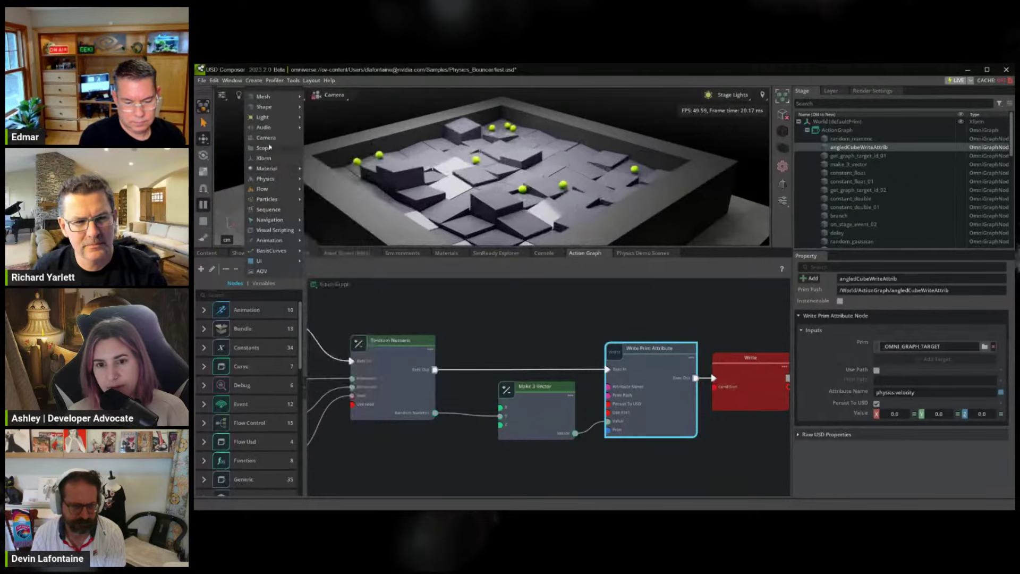
pyautogui.moveTo(269, 118)
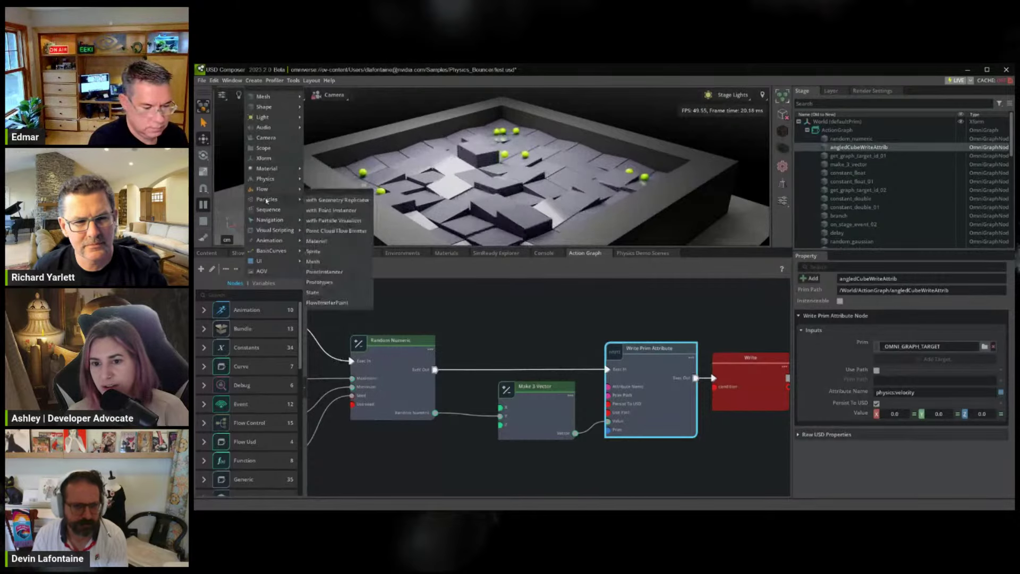
pyautogui.moveTo(268, 230)
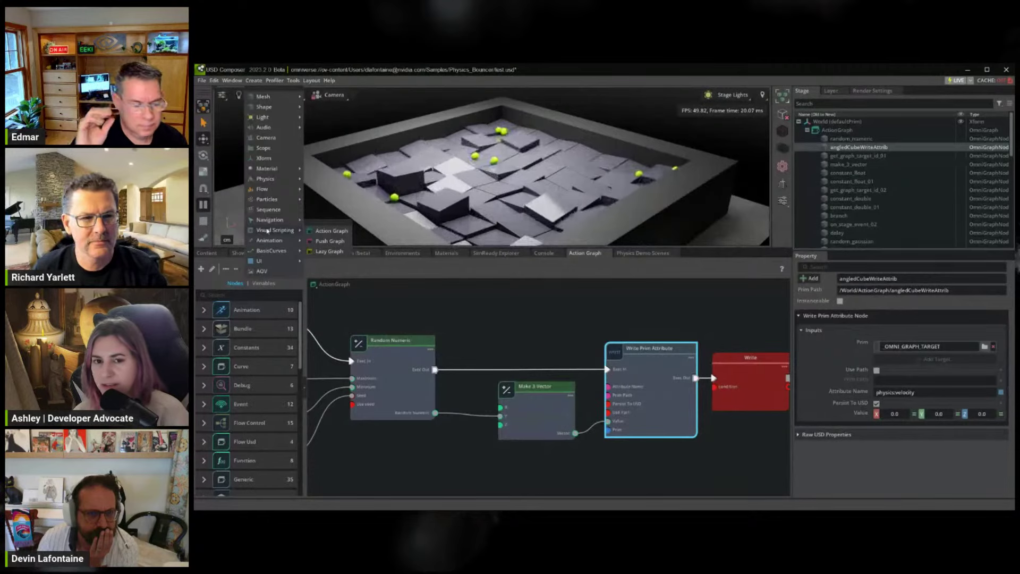
pyautogui.click(301, 82)
pyautogui.click(254, 81)
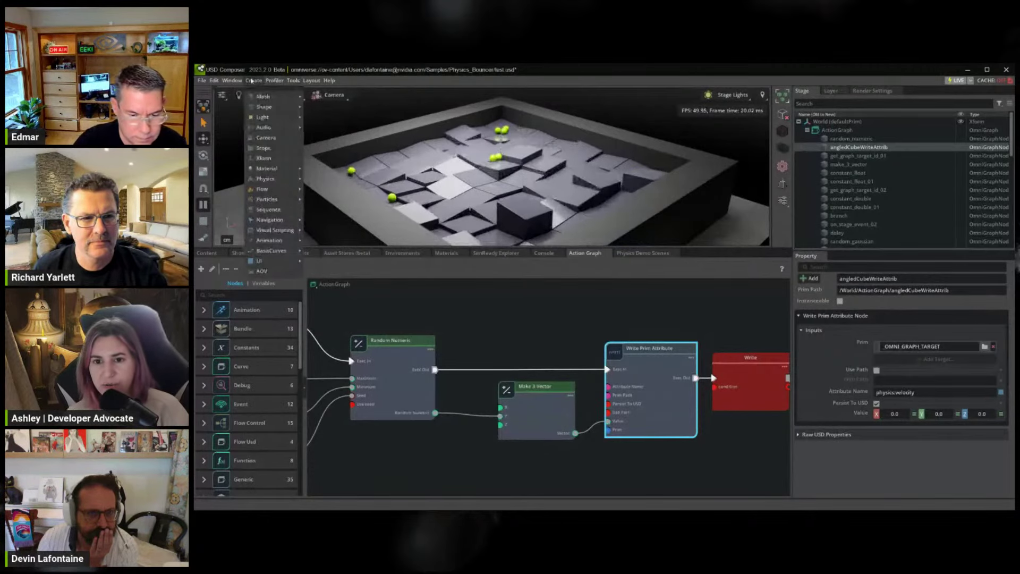
pyautogui.click(295, 81)
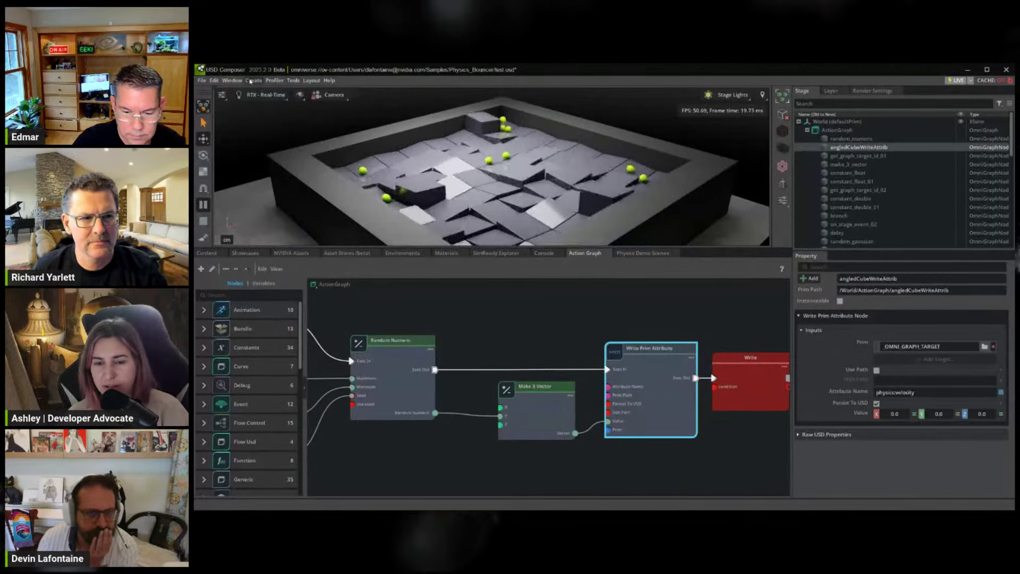
# Add a Script Node to the ActionGraph, in the free space below the Random Numeric node
pyautogui.click(474, 341)
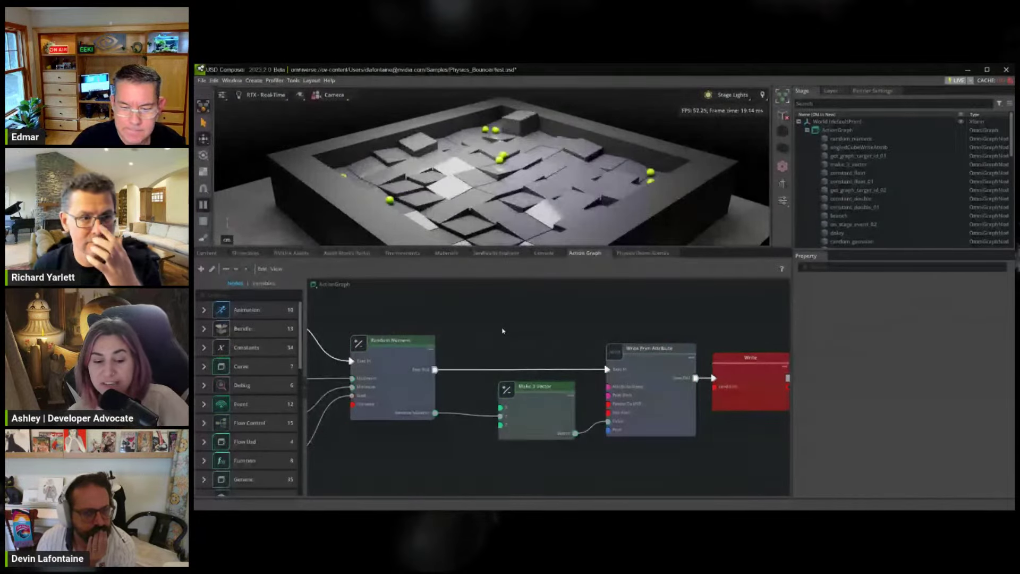
pyautogui.scroll(-2, 503, 331)
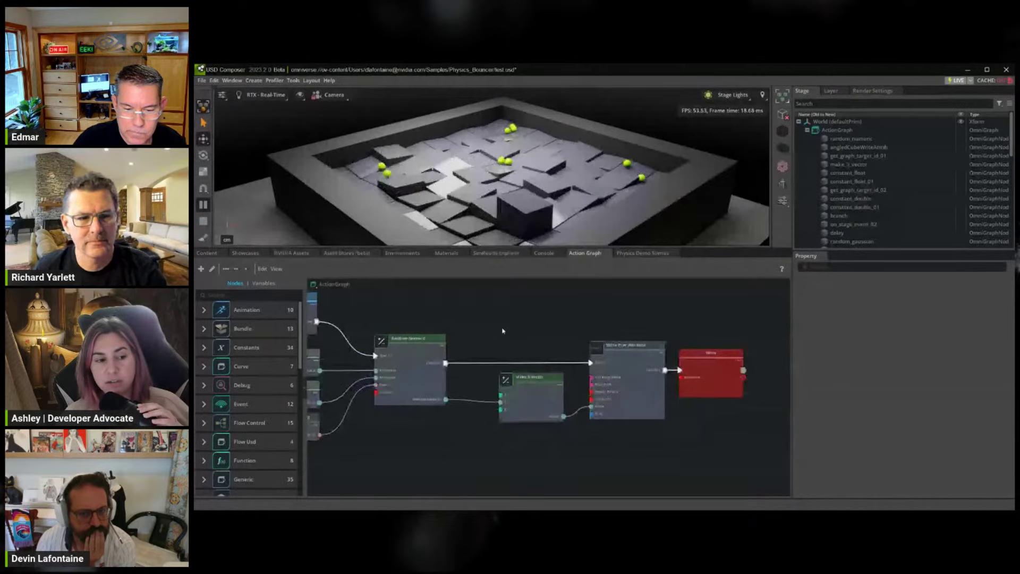
pyautogui.moveTo(508, 326); pyautogui.dragTo(534, 300, button='middle')
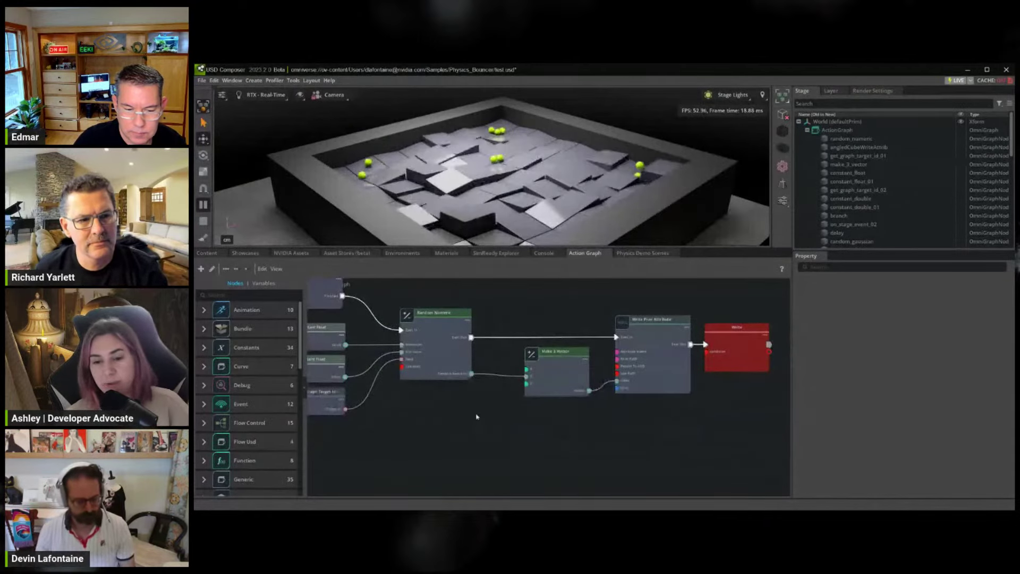
pyautogui.press('Tab')
pyautogui.write('scriptn')
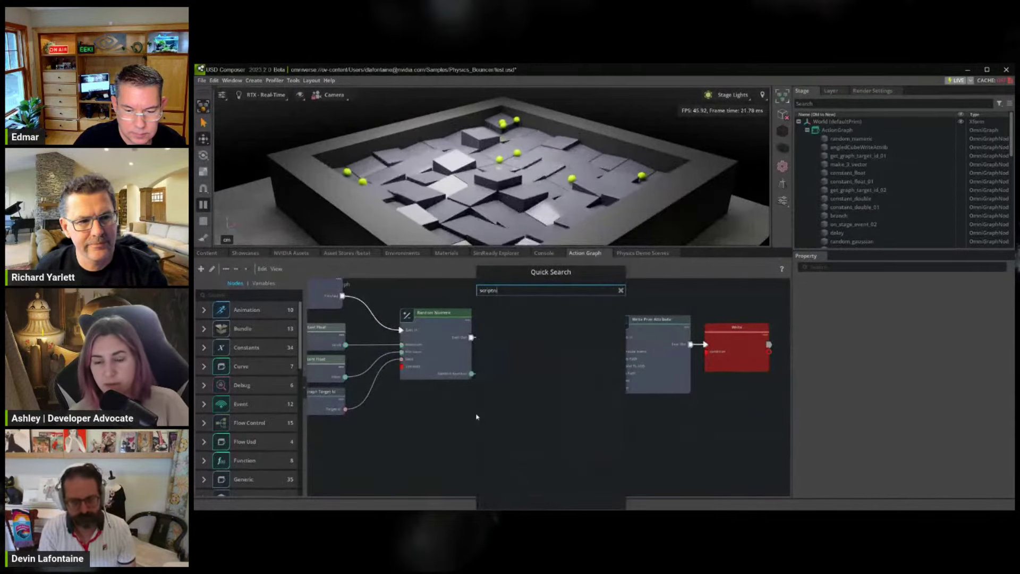
pyautogui.press('Return')
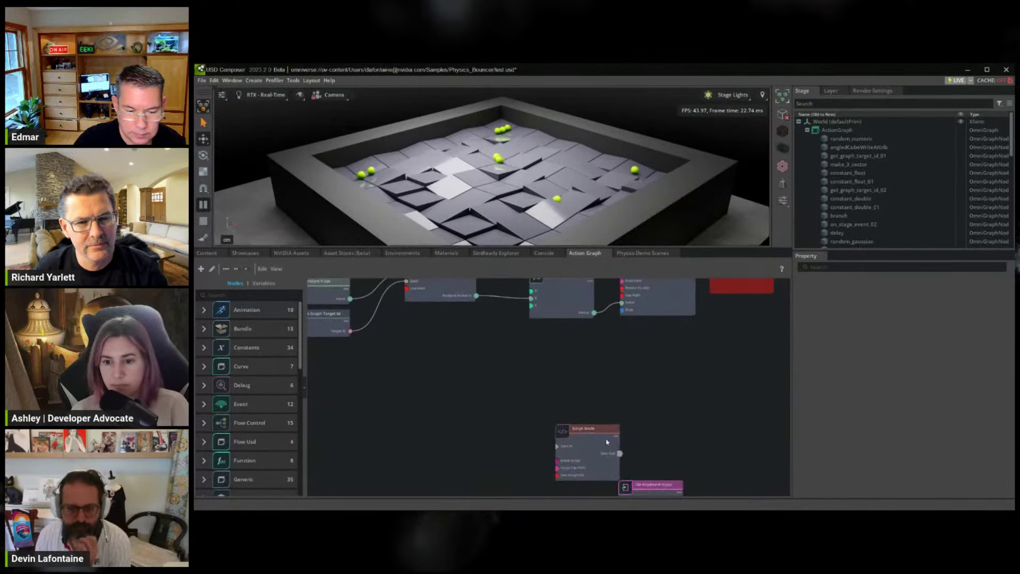
pyautogui.moveTo(606, 442); pyautogui.dragTo(472, 342)
pyautogui.scroll(4, 427, 333)
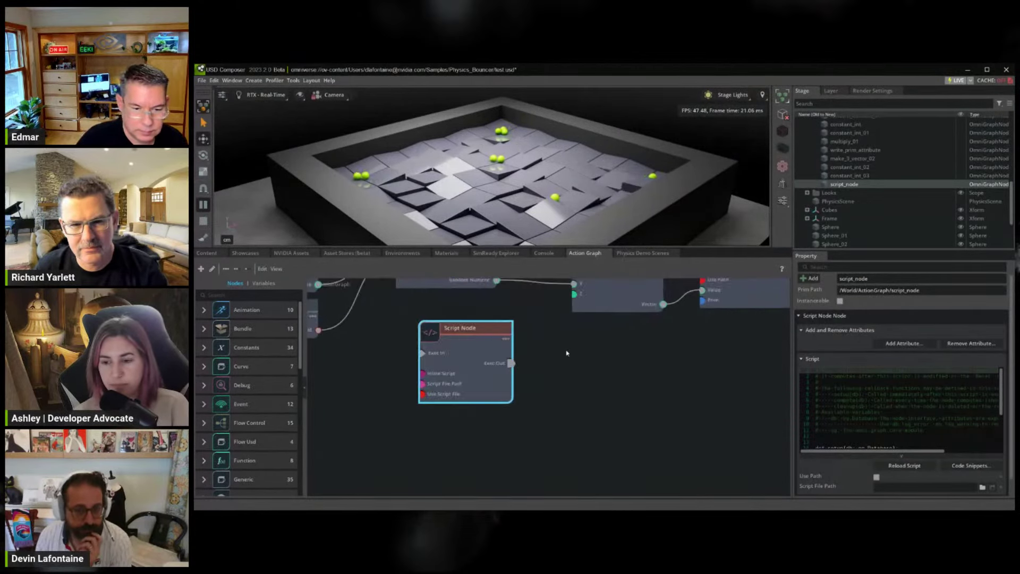
pyautogui.scroll(1, 566, 352)
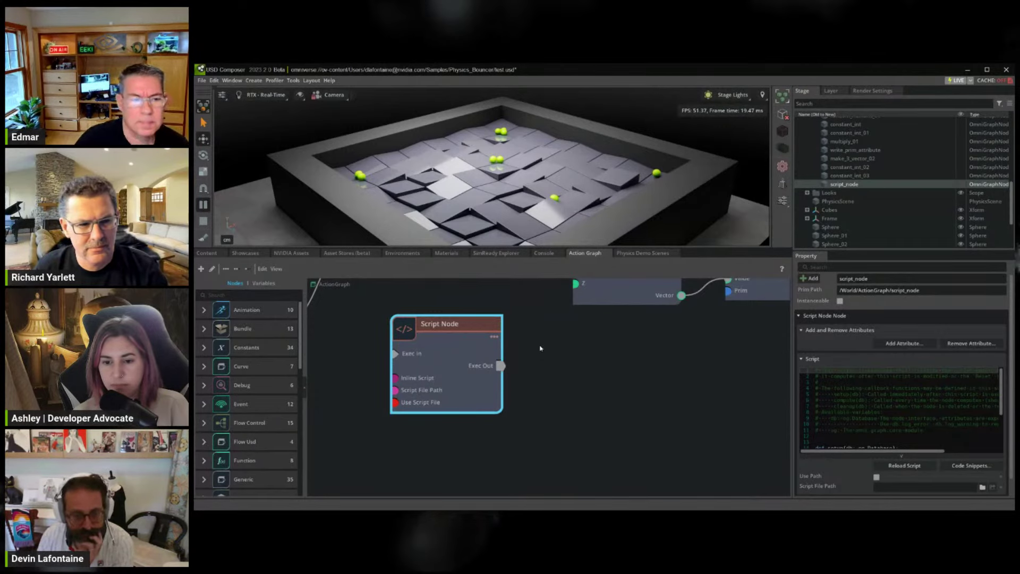
pyautogui.moveTo(541, 348); pyautogui.dragTo(539, 378, button='middle')
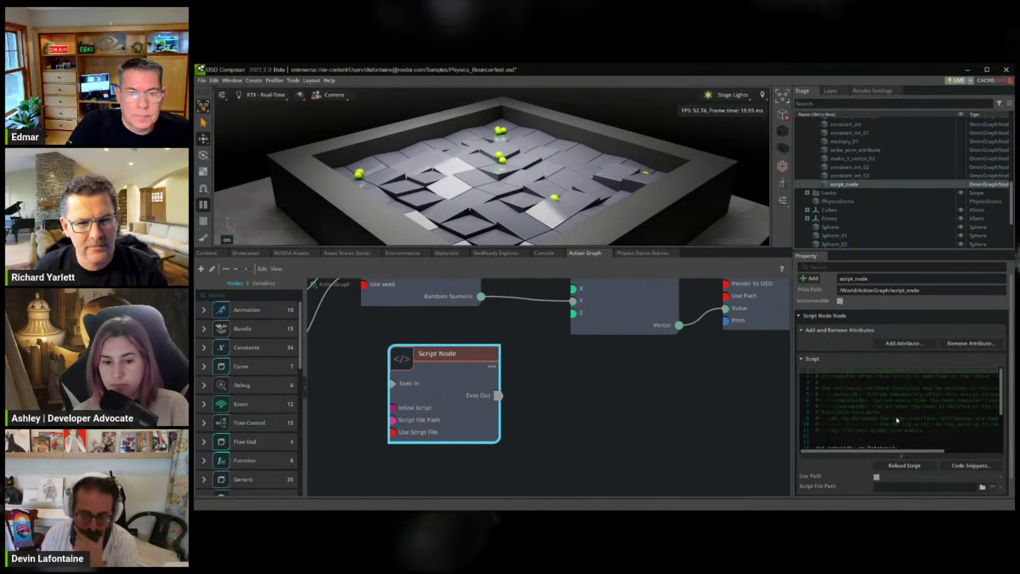
# Examine the Script Node's default script down to its setup, cleanup and compute functions
pyautogui.moveTo(1001, 386); pyautogui.dragTo(999, 405)
pyautogui.moveTo(1000, 412); pyautogui.dragTo(1001, 433)
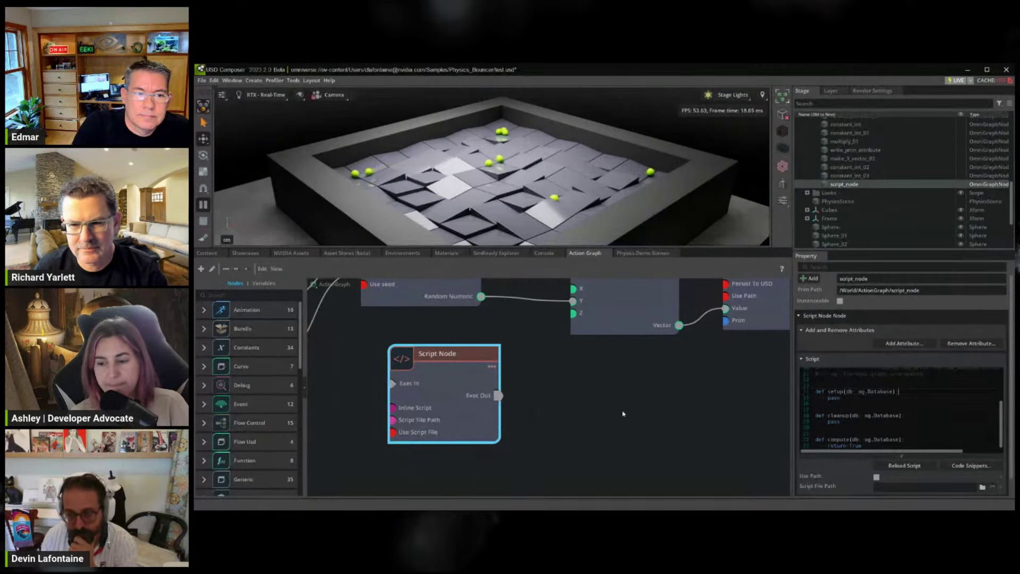
pyautogui.scroll(-3, 623, 414)
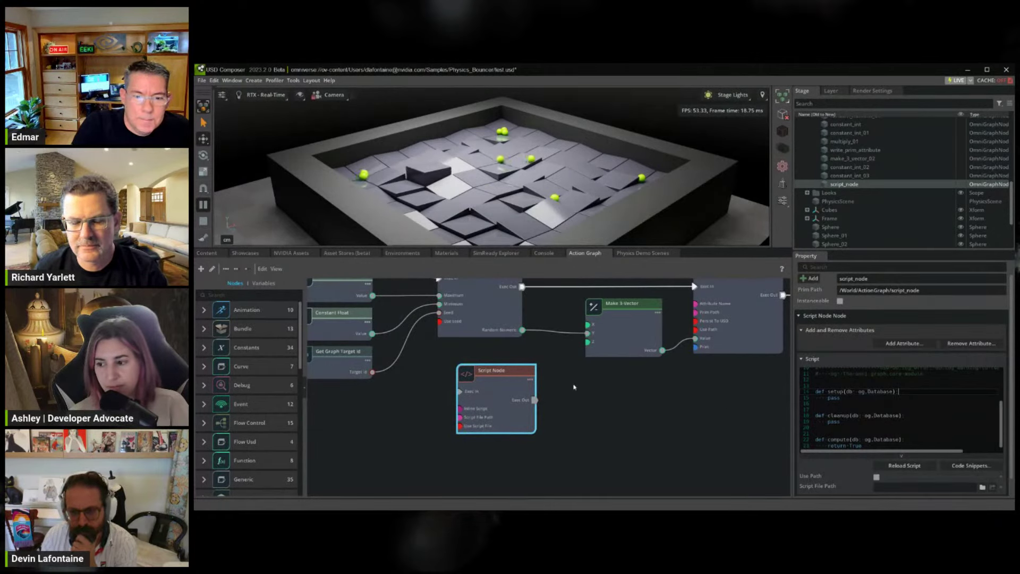
pyautogui.moveTo(571, 387); pyautogui.dragTo(586, 435, button='middle')
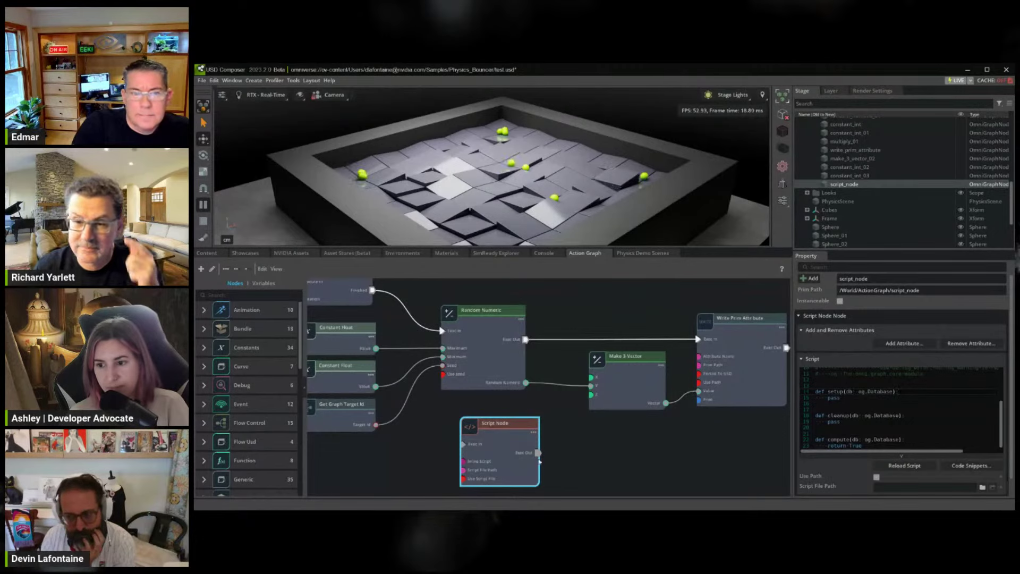
# Delete the Script Node from the ActionGraph
pyautogui.click(523, 474)
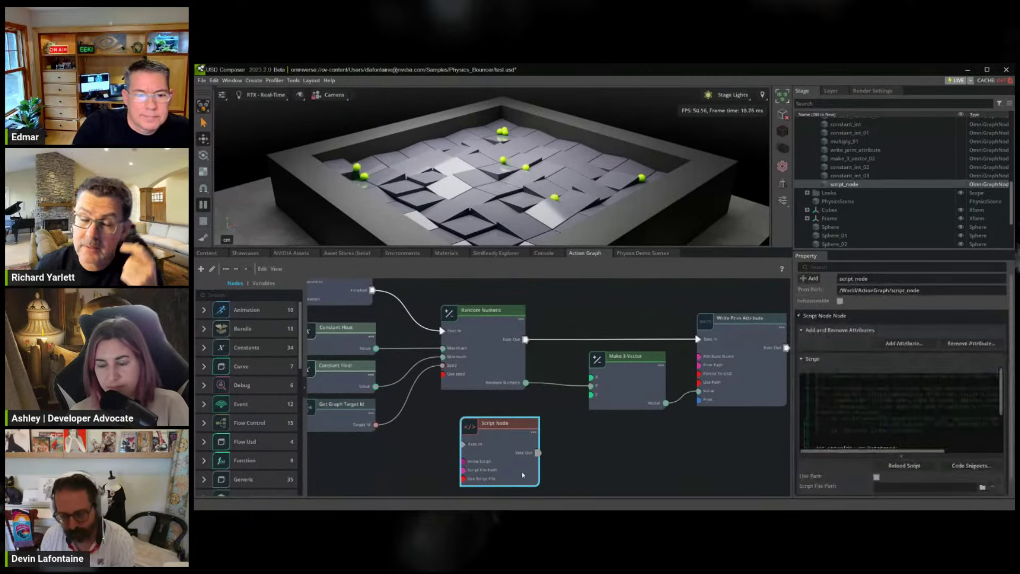
pyautogui.click(597, 462)
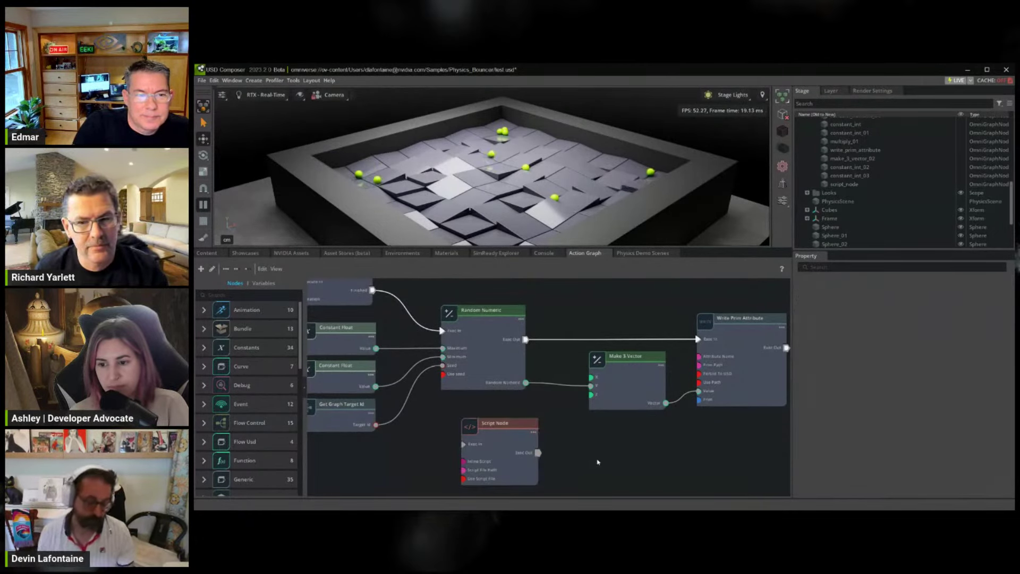
pyautogui.click(525, 434)
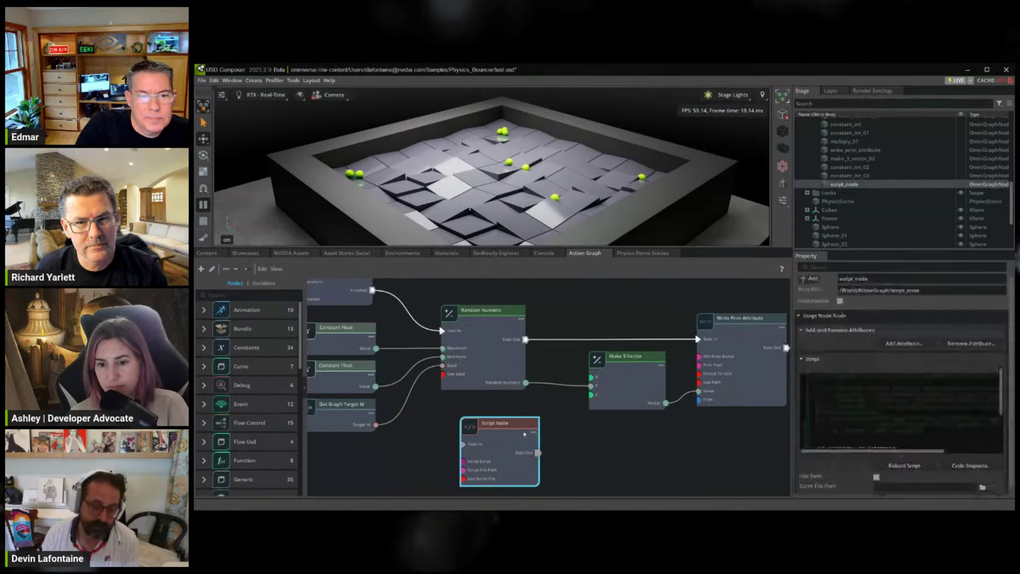
pyautogui.click(569, 444)
pyautogui.click(505, 450)
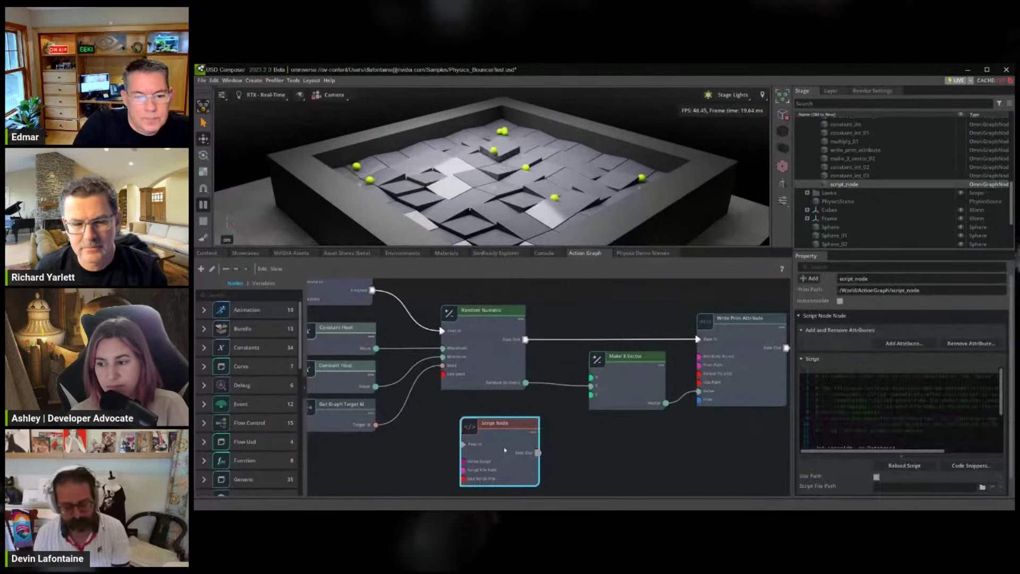
pyautogui.press('Delete')
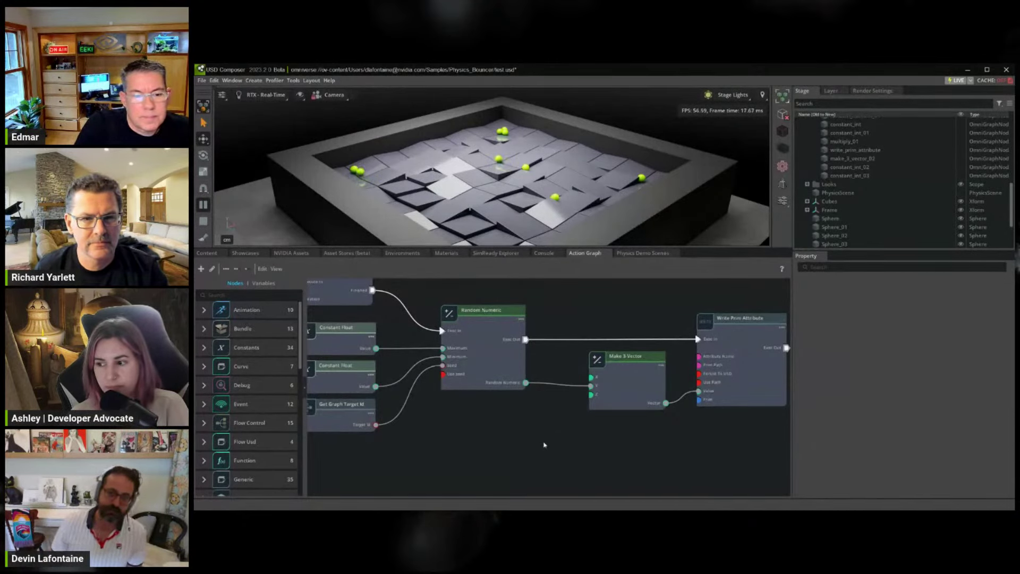
# Stop the simulation and play it again from the start, with the ActionGraph's Delay node in view
pyautogui.click(203, 220)
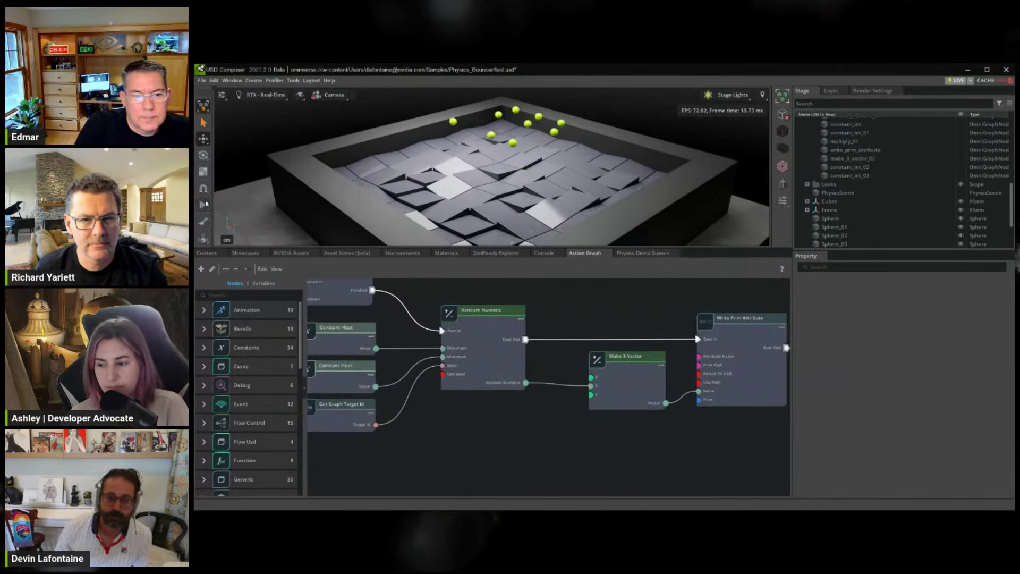
pyautogui.click(206, 206)
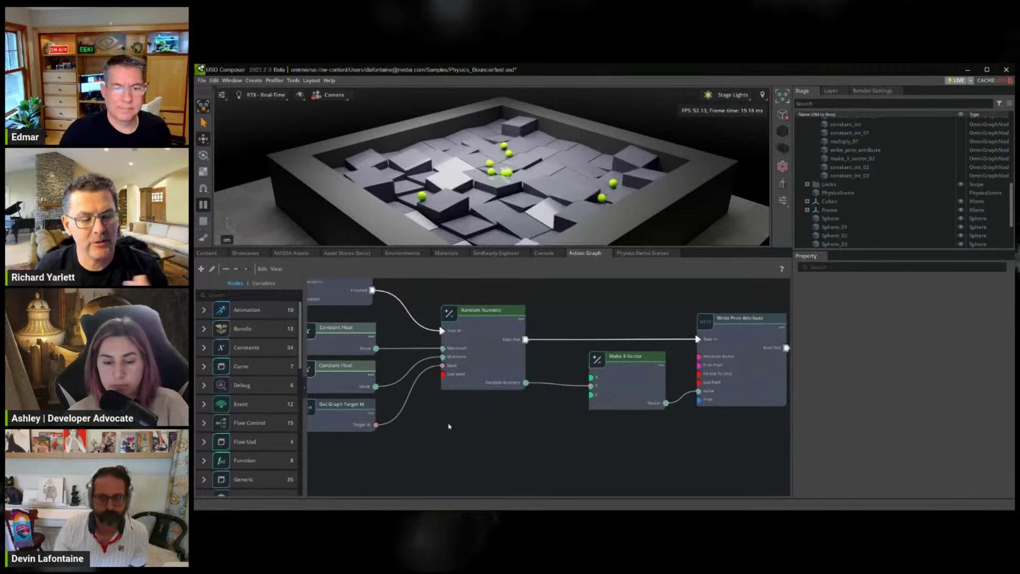
pyautogui.moveTo(466, 419); pyautogui.dragTo(556, 467, button='middle')
pyautogui.scroll(-2, 556, 467)
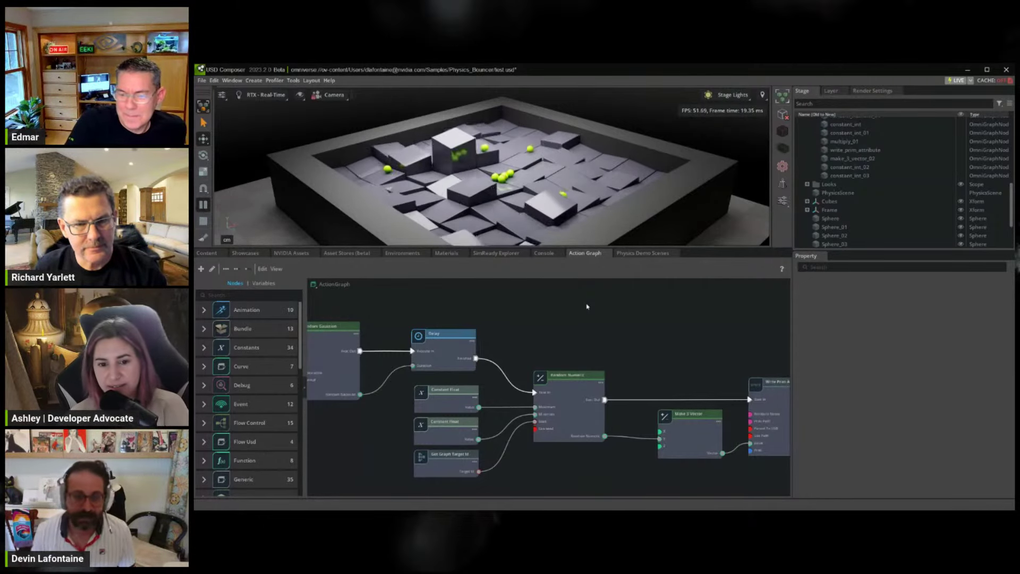
# Open the Examples browser and show its Visual Scripting samples
pyautogui.click(232, 80)
pyautogui.moveTo(243, 112)
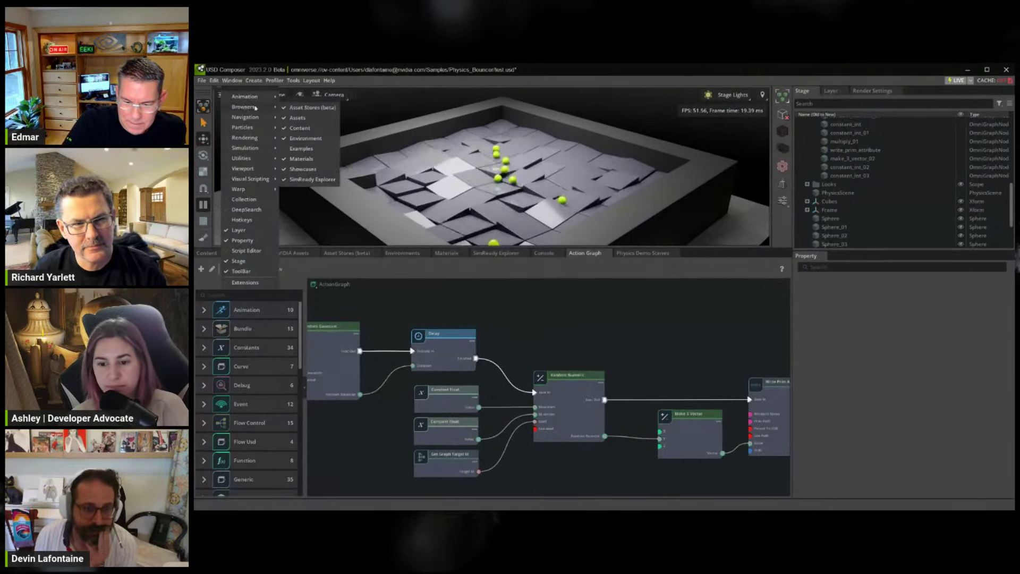
pyautogui.click(299, 148)
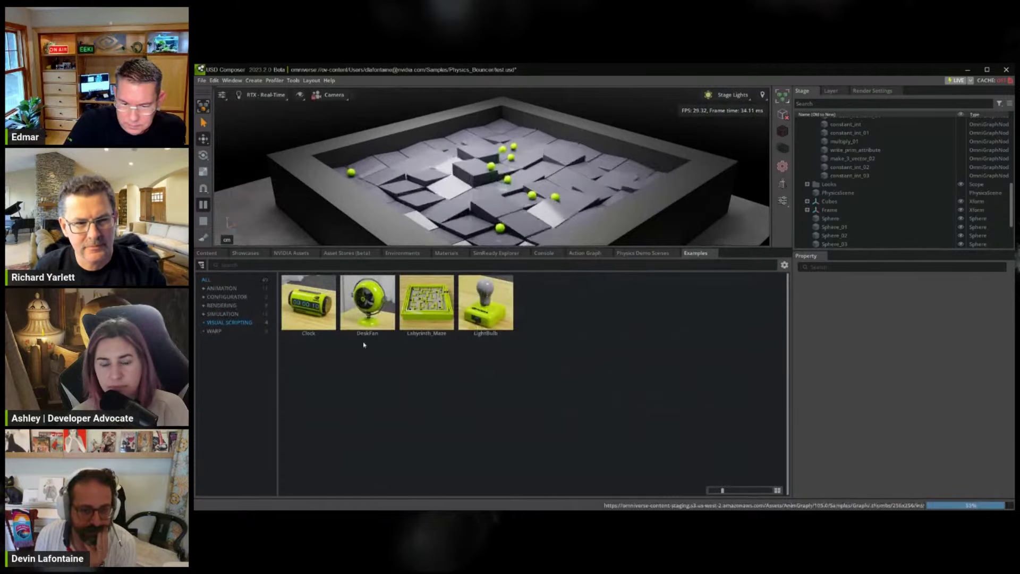
pyautogui.click(234, 322)
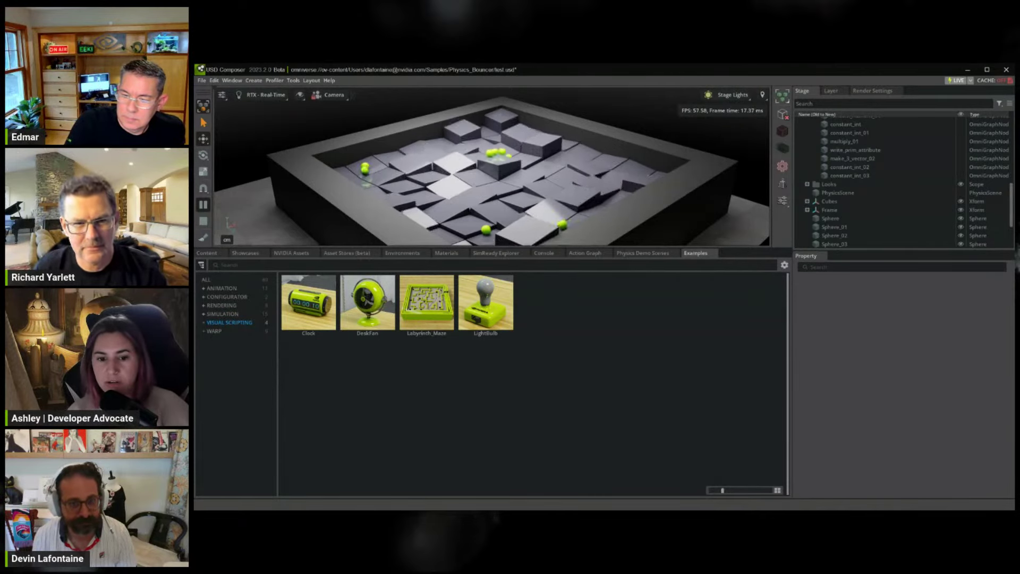
# Return from the Examples browser to the scene's ActionGraph in the graph editor
pyautogui.click(206, 253)
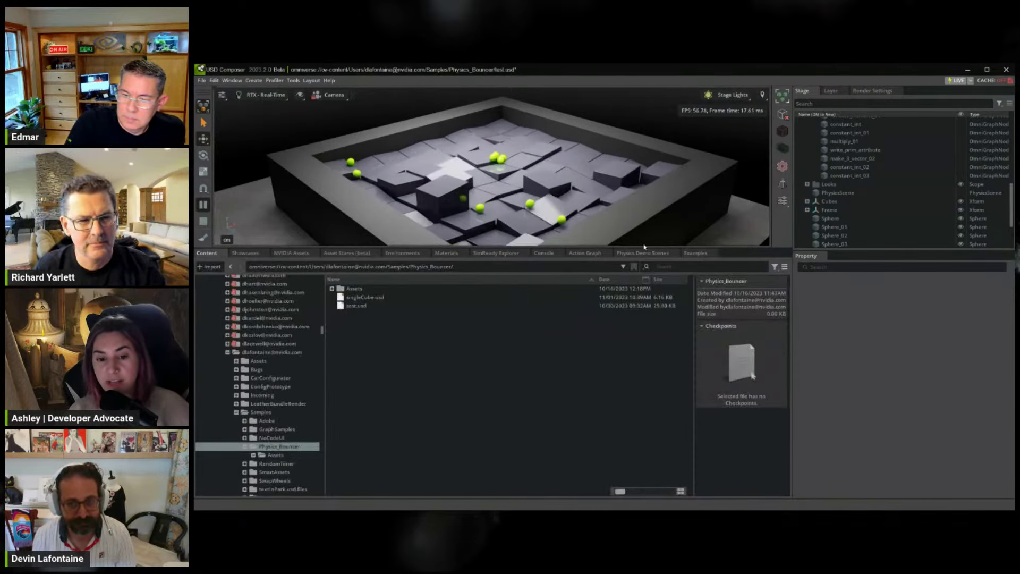
pyautogui.click(584, 253)
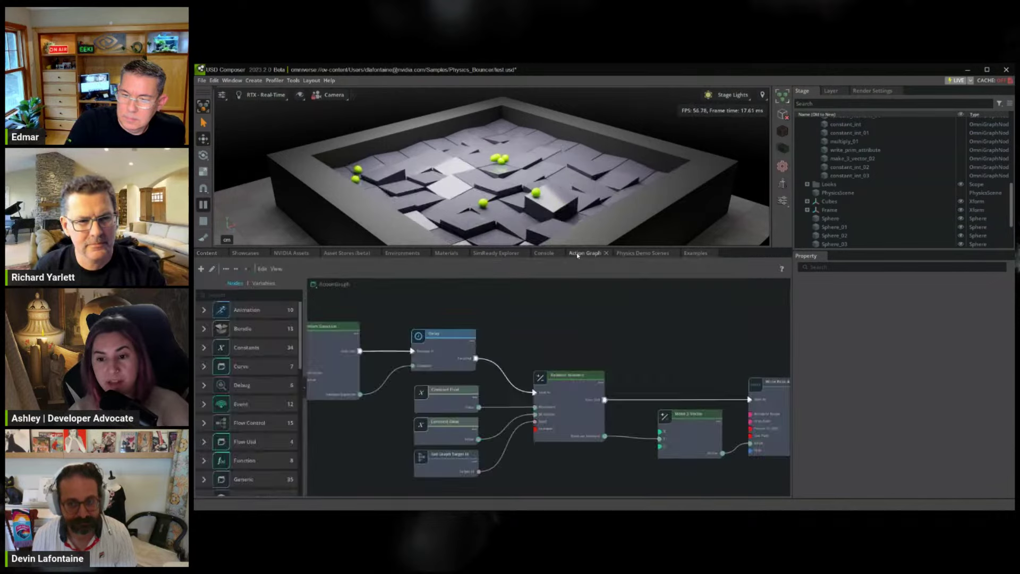
pyautogui.click(695, 252)
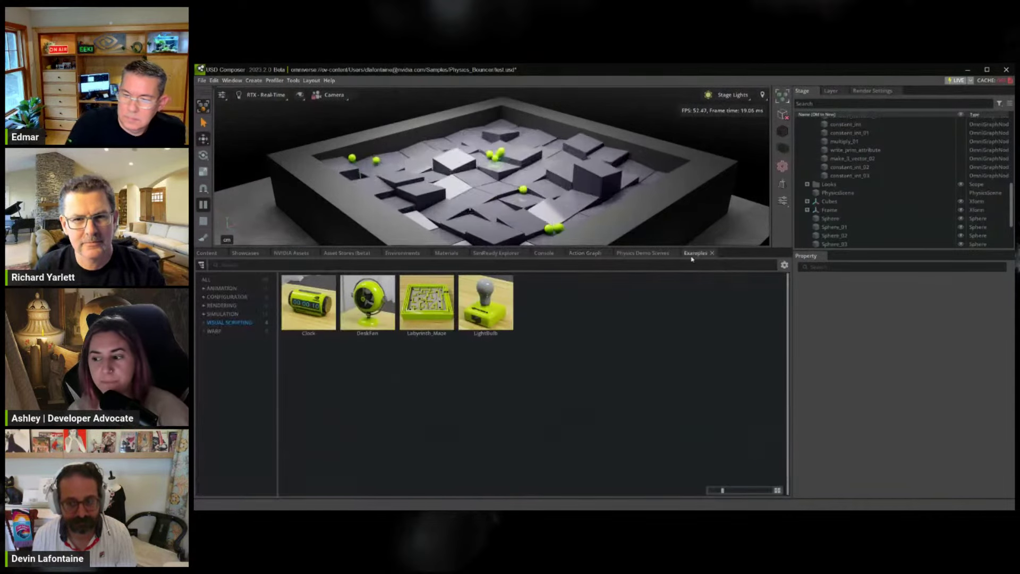
pyautogui.click(589, 254)
pyautogui.scroll(-4, 589, 337)
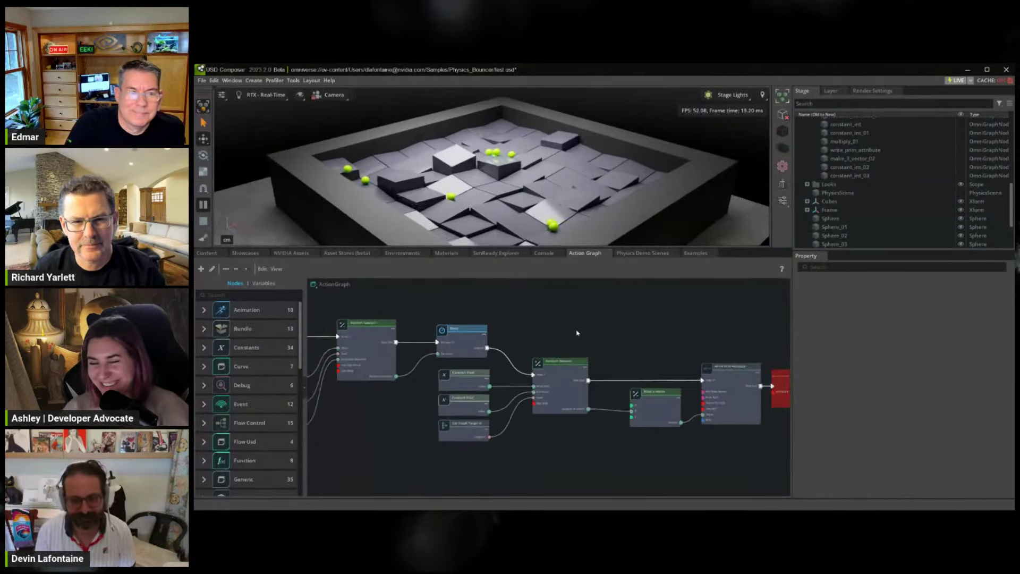
# Inspect the Delay node's properties in the ActionGraph
pyautogui.moveTo(577, 330); pyautogui.dragTo(614, 348, button='middle')
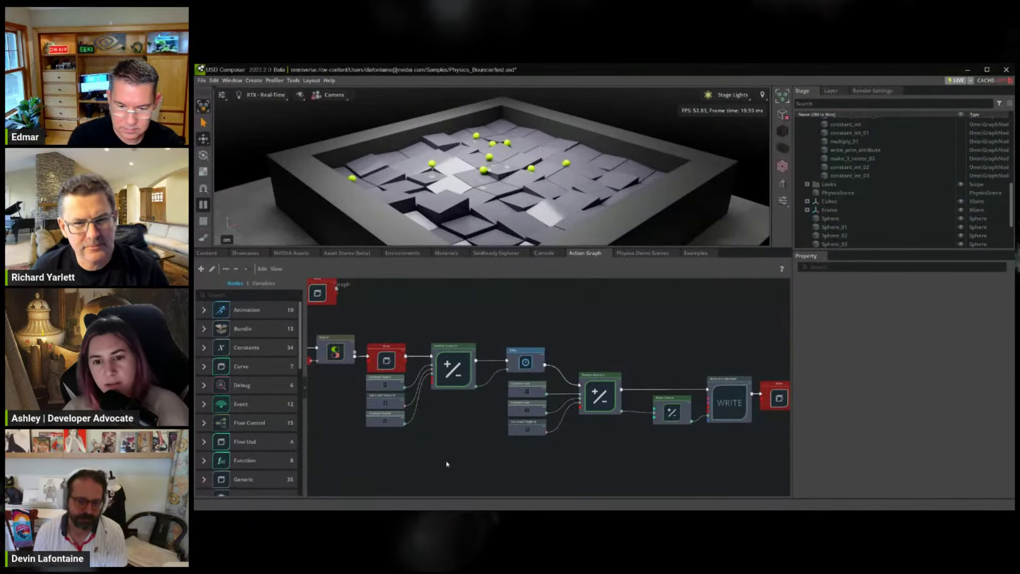
pyautogui.moveTo(435, 463); pyautogui.dragTo(528, 341)
pyautogui.click(465, 330)
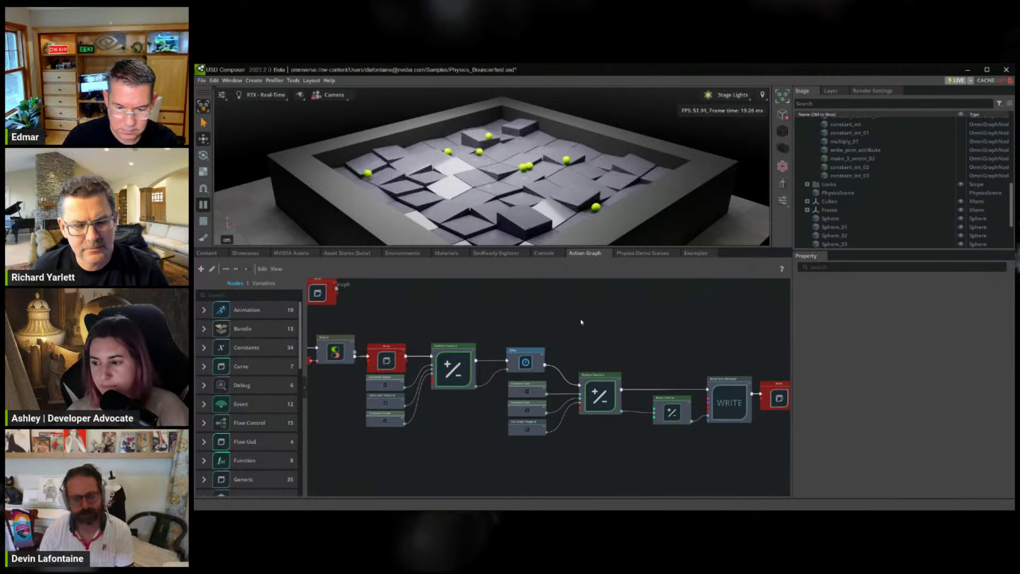
pyautogui.scroll(3, 480, 333)
pyautogui.moveTo(376, 303); pyautogui.dragTo(499, 312, button='middle')
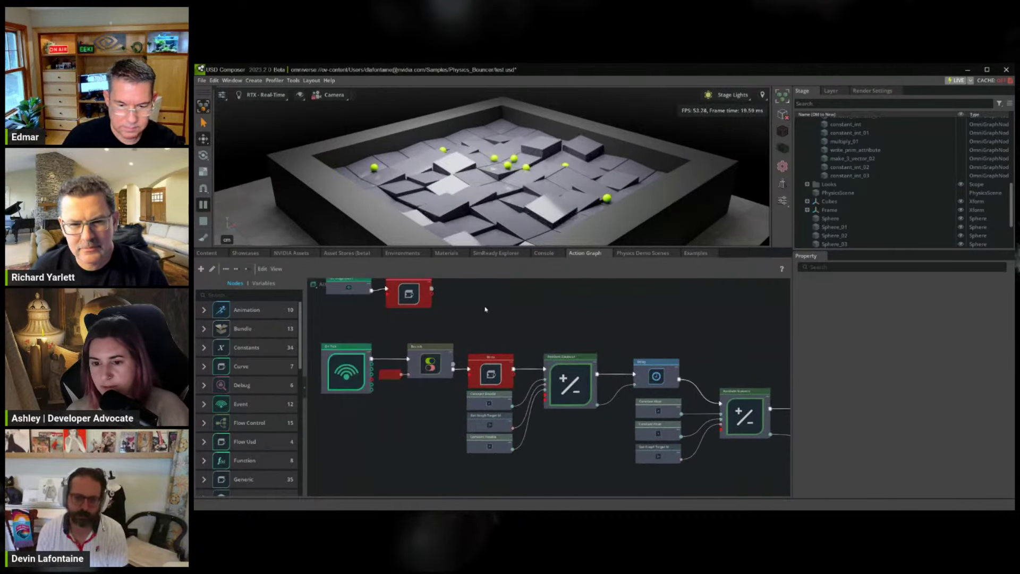
pyautogui.click(660, 369)
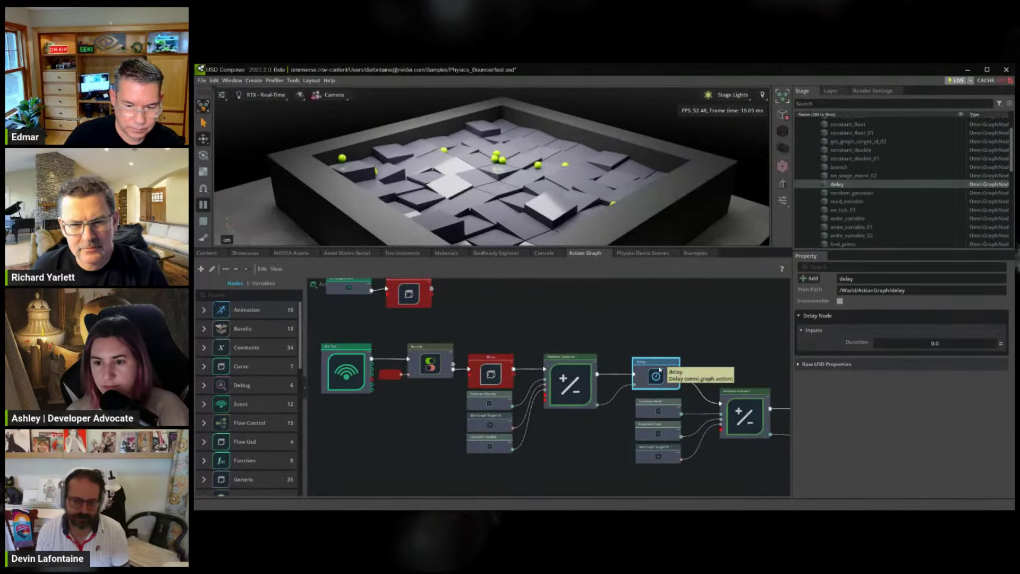
# Add the On Tick and Branch nodes to the Delay node selection in the ActionGraph to point out the event flow
pyautogui.keyDown('shift'); pyautogui.click(345, 367); pyautogui.keyUp('shift')
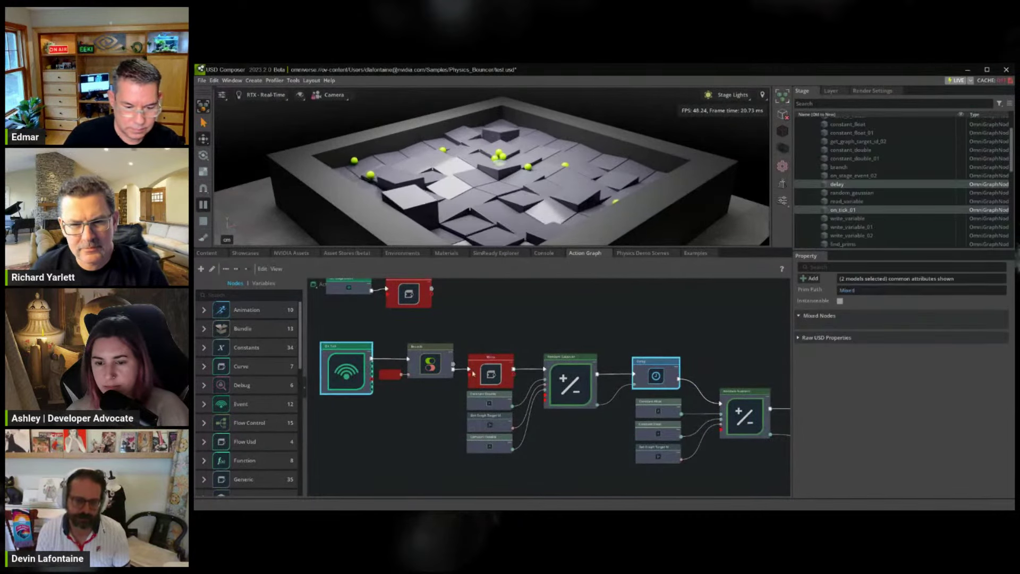
pyautogui.keyDown('shift'); pyautogui.click(428, 355); pyautogui.keyUp('shift')
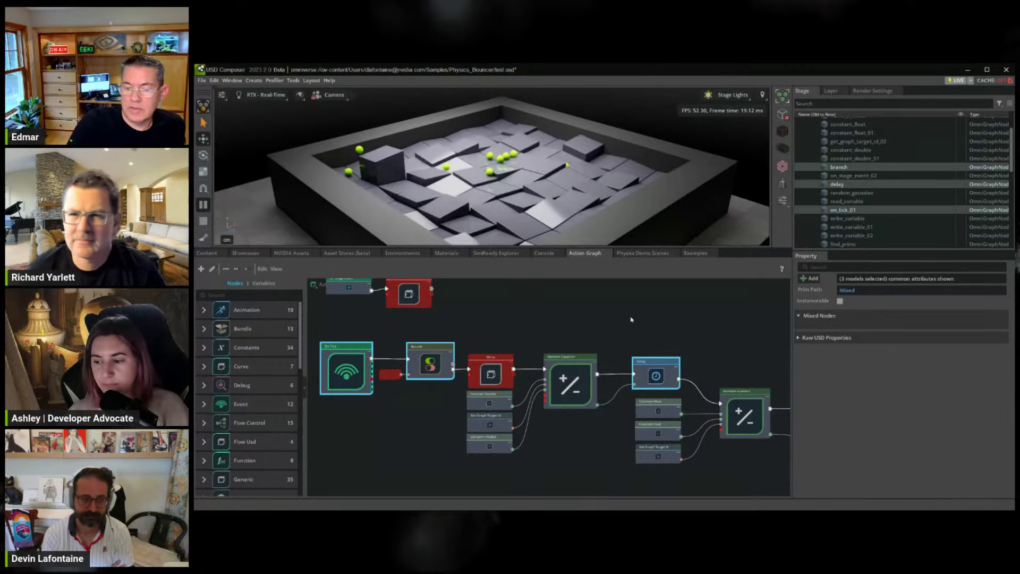
# Stop the simulation, duplicate the nine spheres from Sphere to Sphere_08, and raise the copies to a Y position of about 304
pyautogui.click(203, 221)
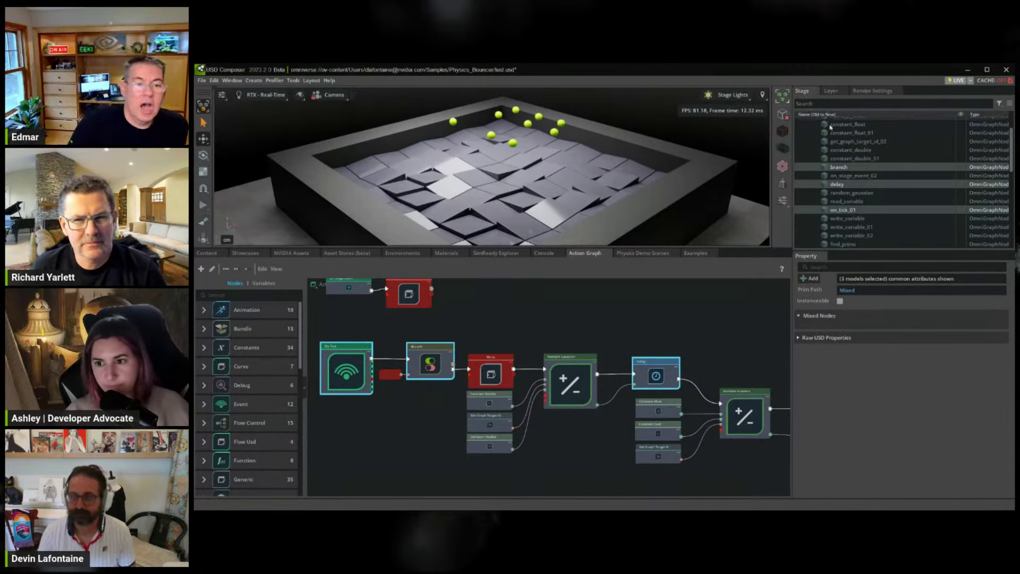
pyautogui.scroll(-5, 870, 229)
pyautogui.scroll(-4, 869, 228)
pyautogui.click(840, 159)
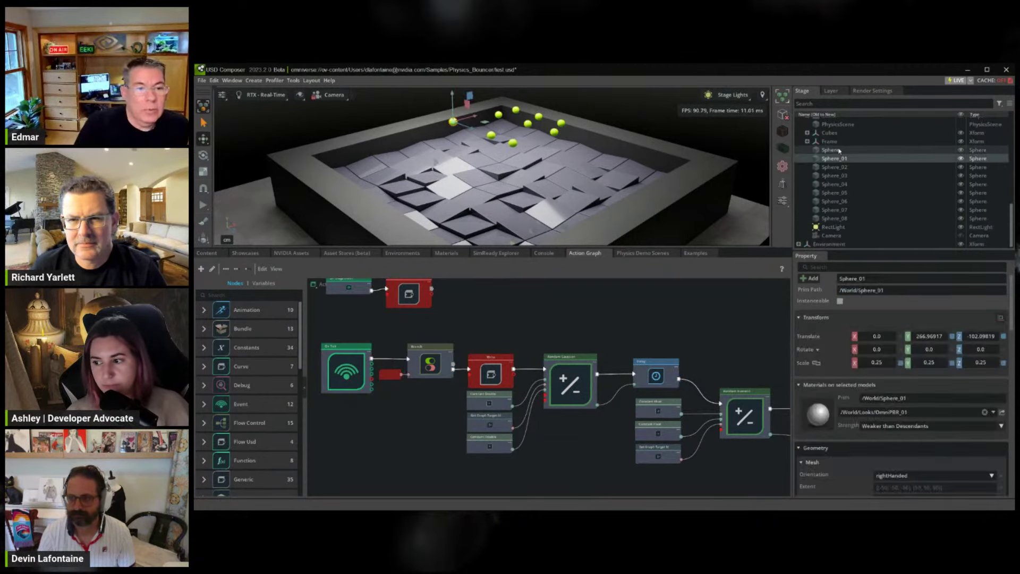
pyautogui.click(838, 151)
pyautogui.keyDown('shift'); pyautogui.click(834, 218); pyautogui.keyUp('shift')
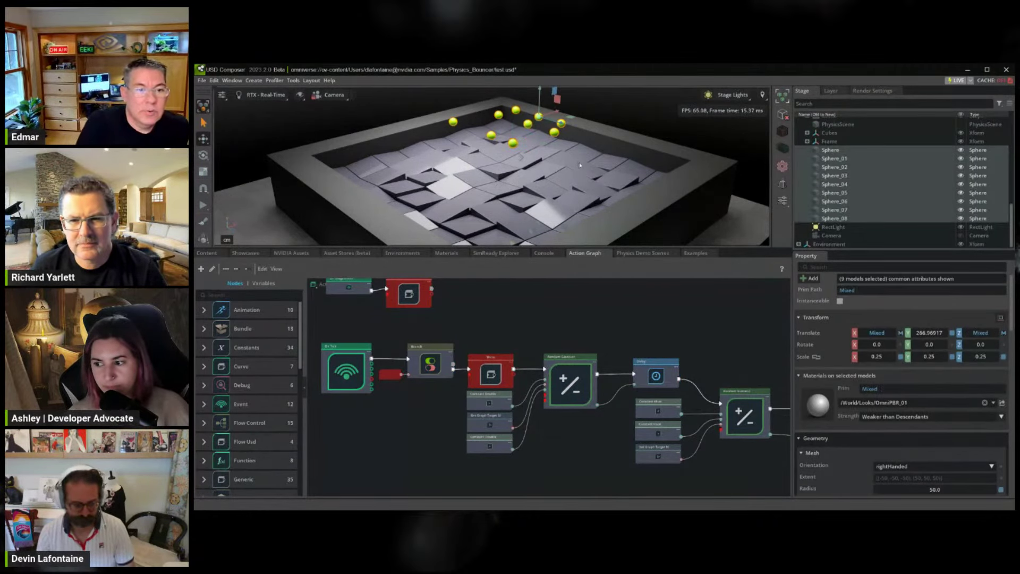
pyautogui.hotkey('ctrl', 'd')
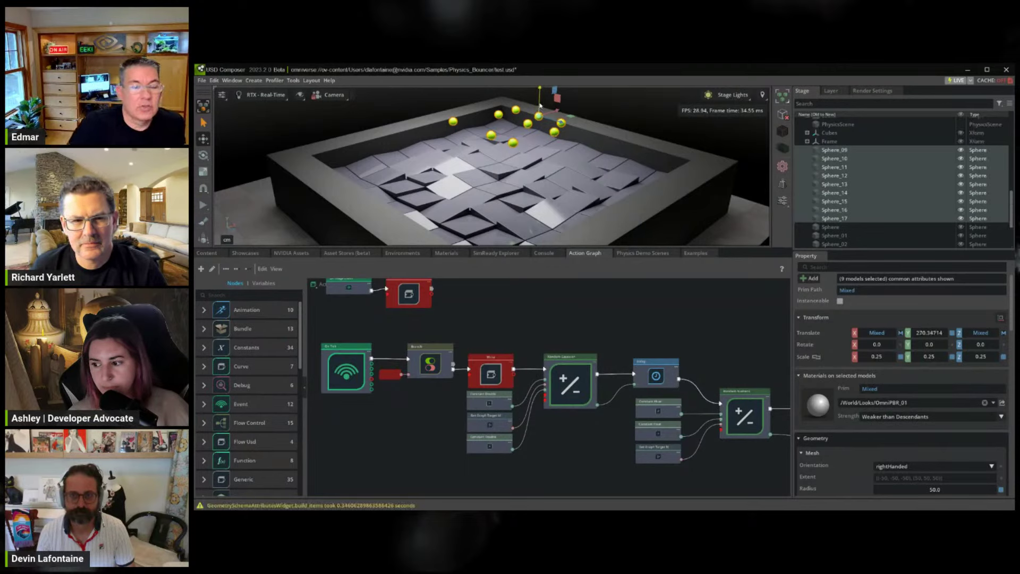
pyautogui.moveTo(539, 106); pyautogui.dragTo(540, 98)
# Set the uniform scale of the nine duplicated spheres to 0.125 with the axes linked
pyautogui.click(817, 357)
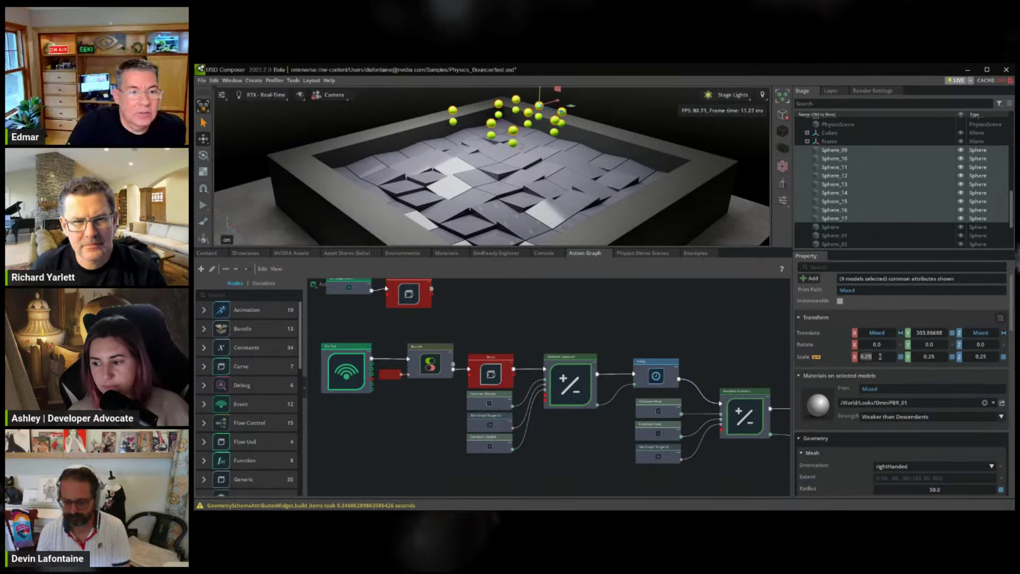
pyautogui.write('0.125')
pyautogui.press('Return')
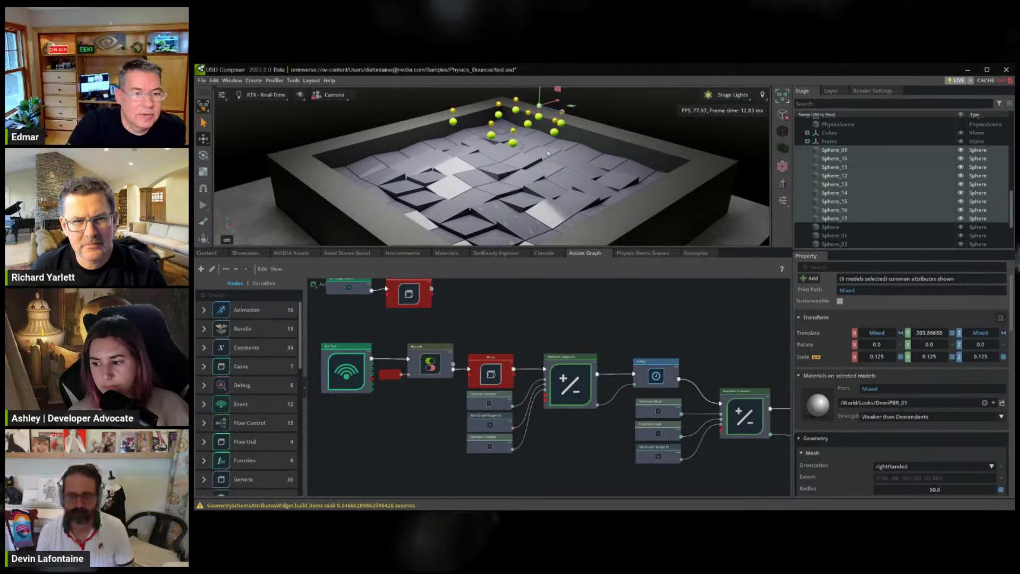
# Duplicate the nine small spheres, shift the copies horizontally over the pit, and set their scale to 0.1
pyautogui.hotkey('ctrl', 'd')
pyautogui.moveTo(553, 107); pyautogui.dragTo(513, 117)
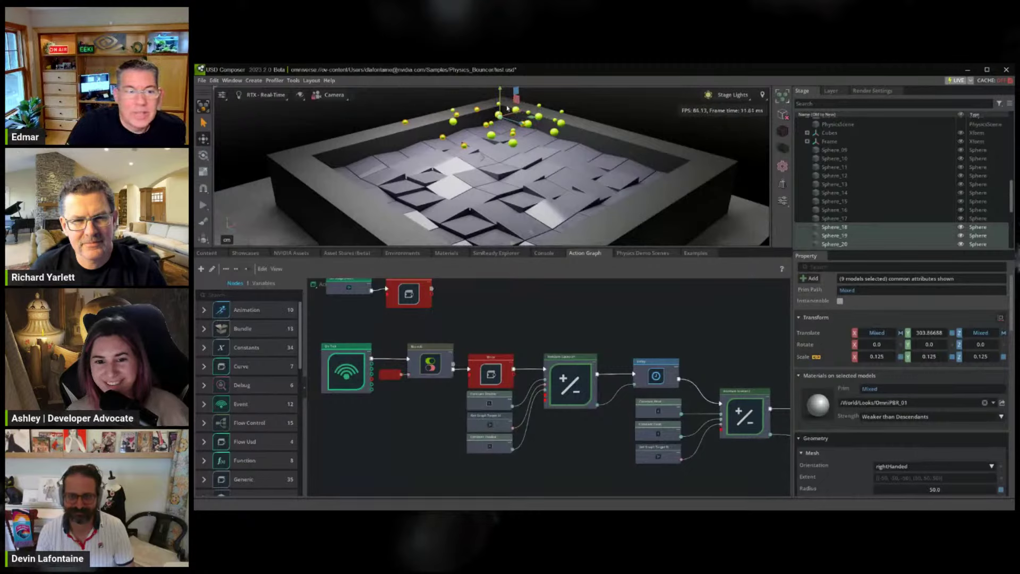
pyautogui.moveTo(522, 124); pyautogui.dragTo(560, 134)
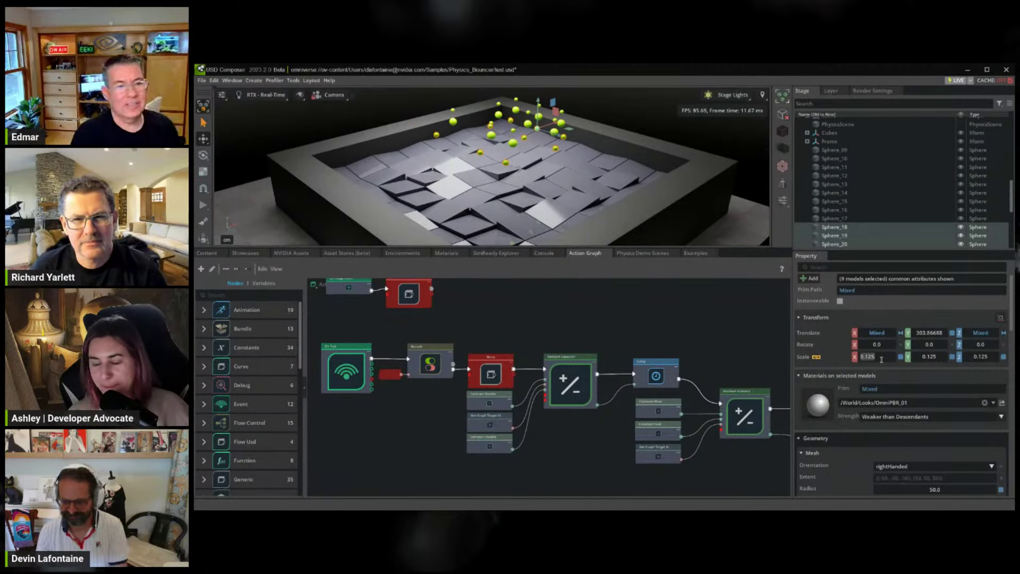
pyautogui.write('0.1')
pyautogui.press('Return')
# Duplicate the nine spheres scaled to 0.1, offset the new copies horizontally, and clear the selection
pyautogui.hotkey('ctrl', 'd')
pyautogui.moveTo(557, 135); pyautogui.dragTo(571, 139)
pyautogui.press('Escape')
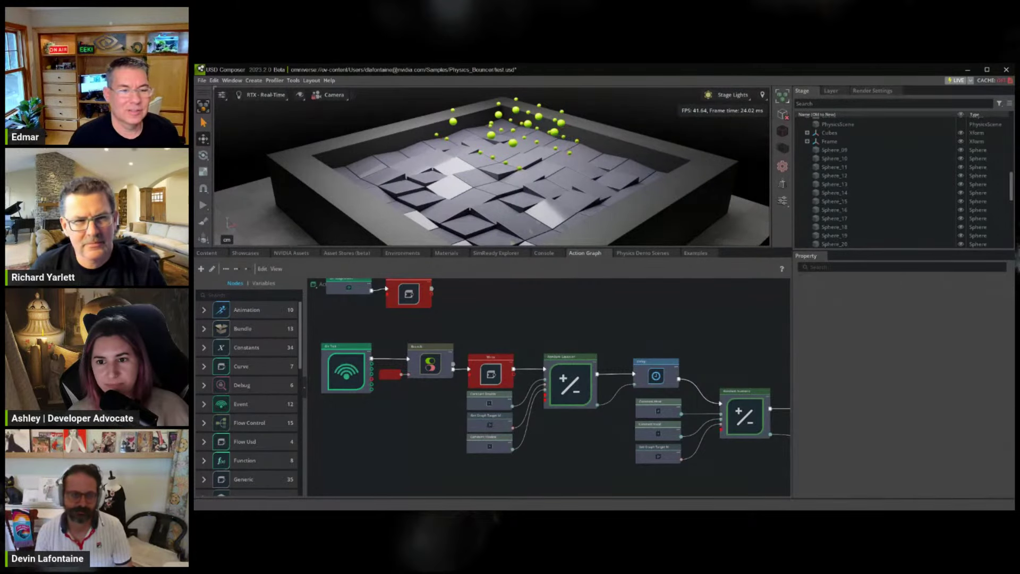
# Play the simulation to watch the added spheres bounce on the moving cubes, and stop it
pyautogui.click(203, 204)
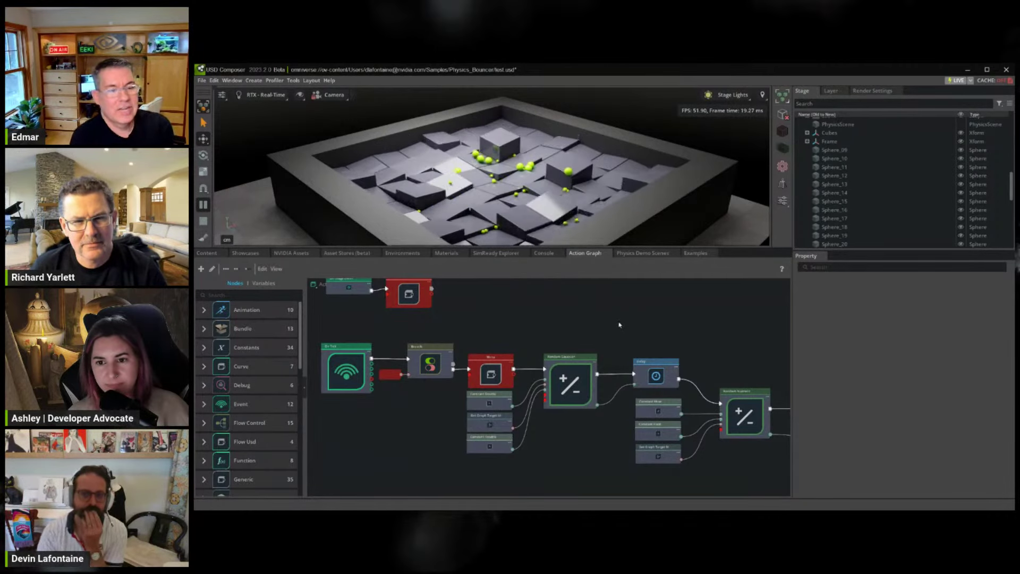
pyautogui.click(203, 221)
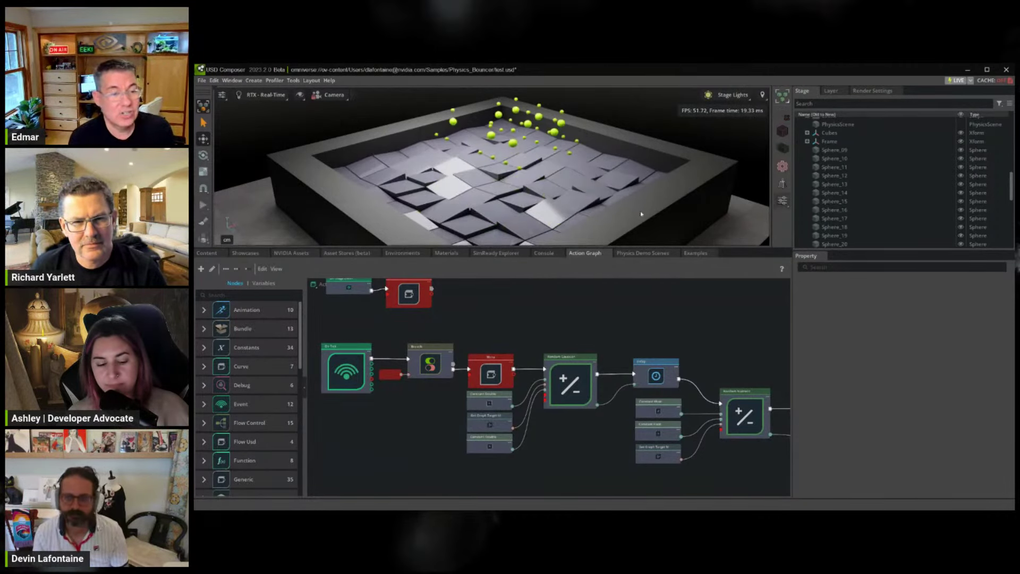
# Duplicate the small spheres from Sphere_19 to Sphere_35 and move the copies horizontally to another area above the cubes
pyautogui.scroll(-5, 849, 207)
pyautogui.click(843, 142)
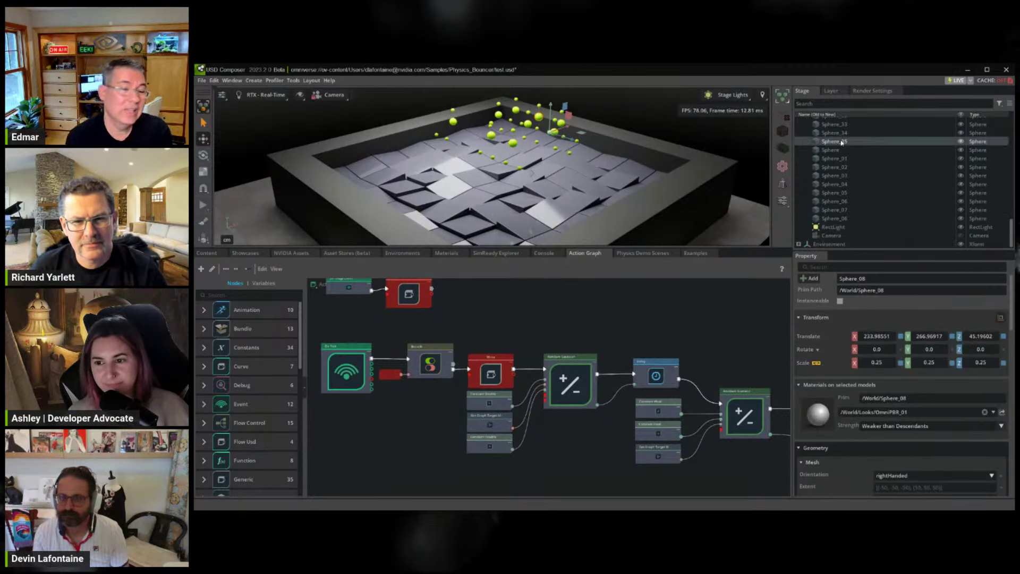
pyautogui.scroll(4, 844, 160)
pyautogui.keyDown('shift'); pyautogui.click(844, 142); pyautogui.keyUp('shift')
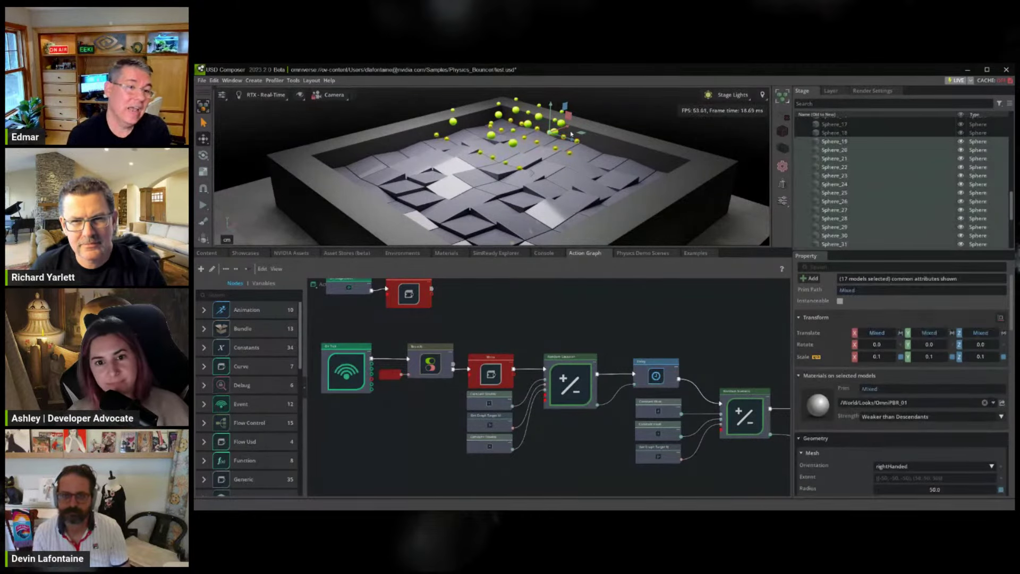
pyautogui.hotkey('ctrl', 'd')
pyautogui.moveTo(568, 127); pyautogui.dragTo(540, 138)
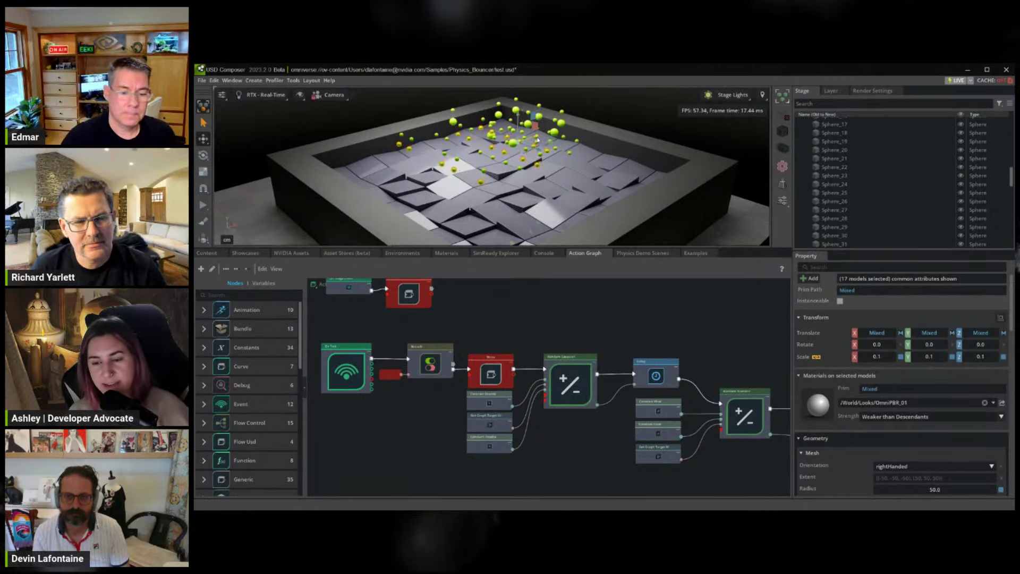
# Deselect the spheres, play the simulation, and hide the interface to show only the viewport
pyautogui.click(257, 220)
pyautogui.click(202, 205)
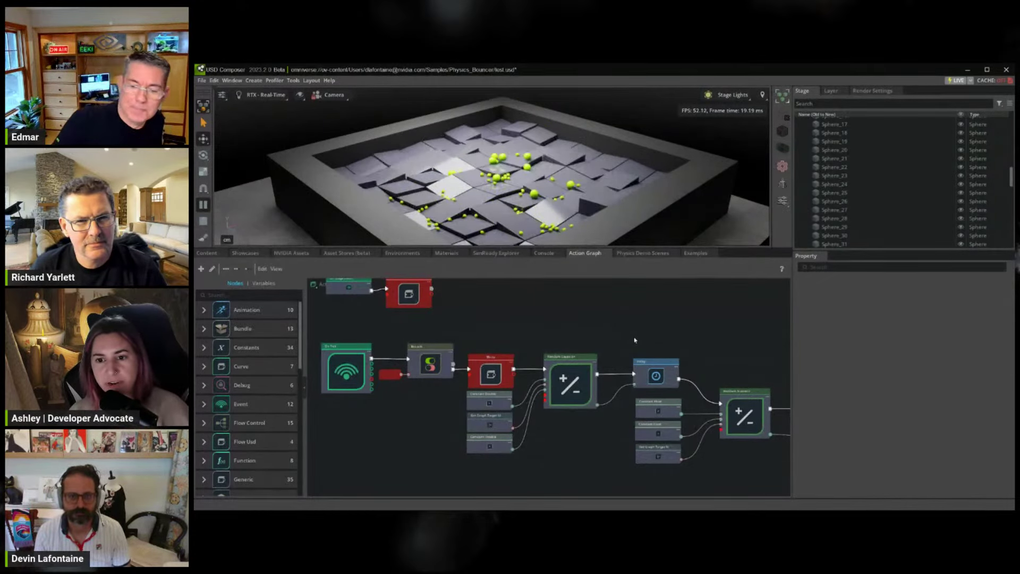
pyautogui.press('F7')
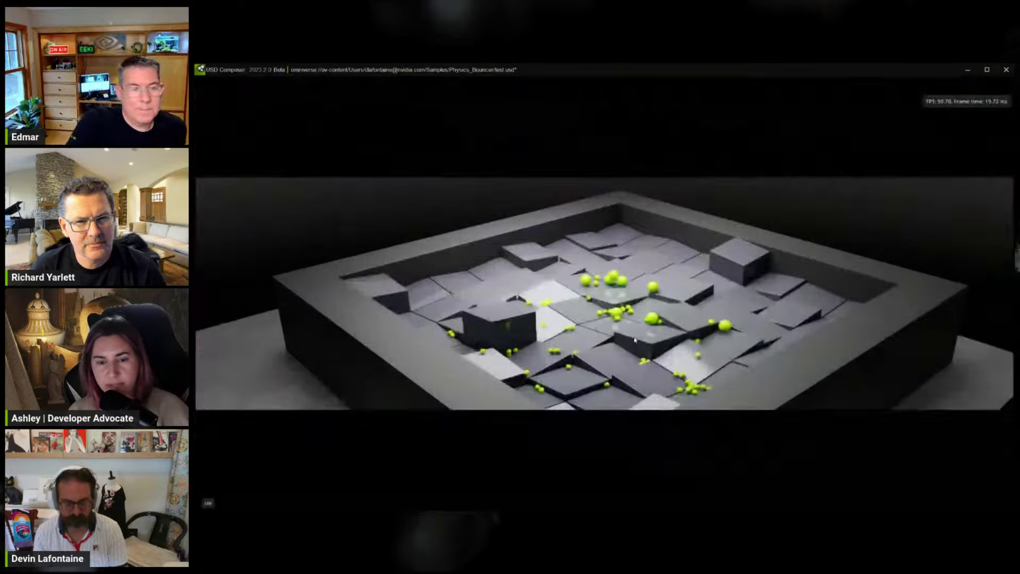